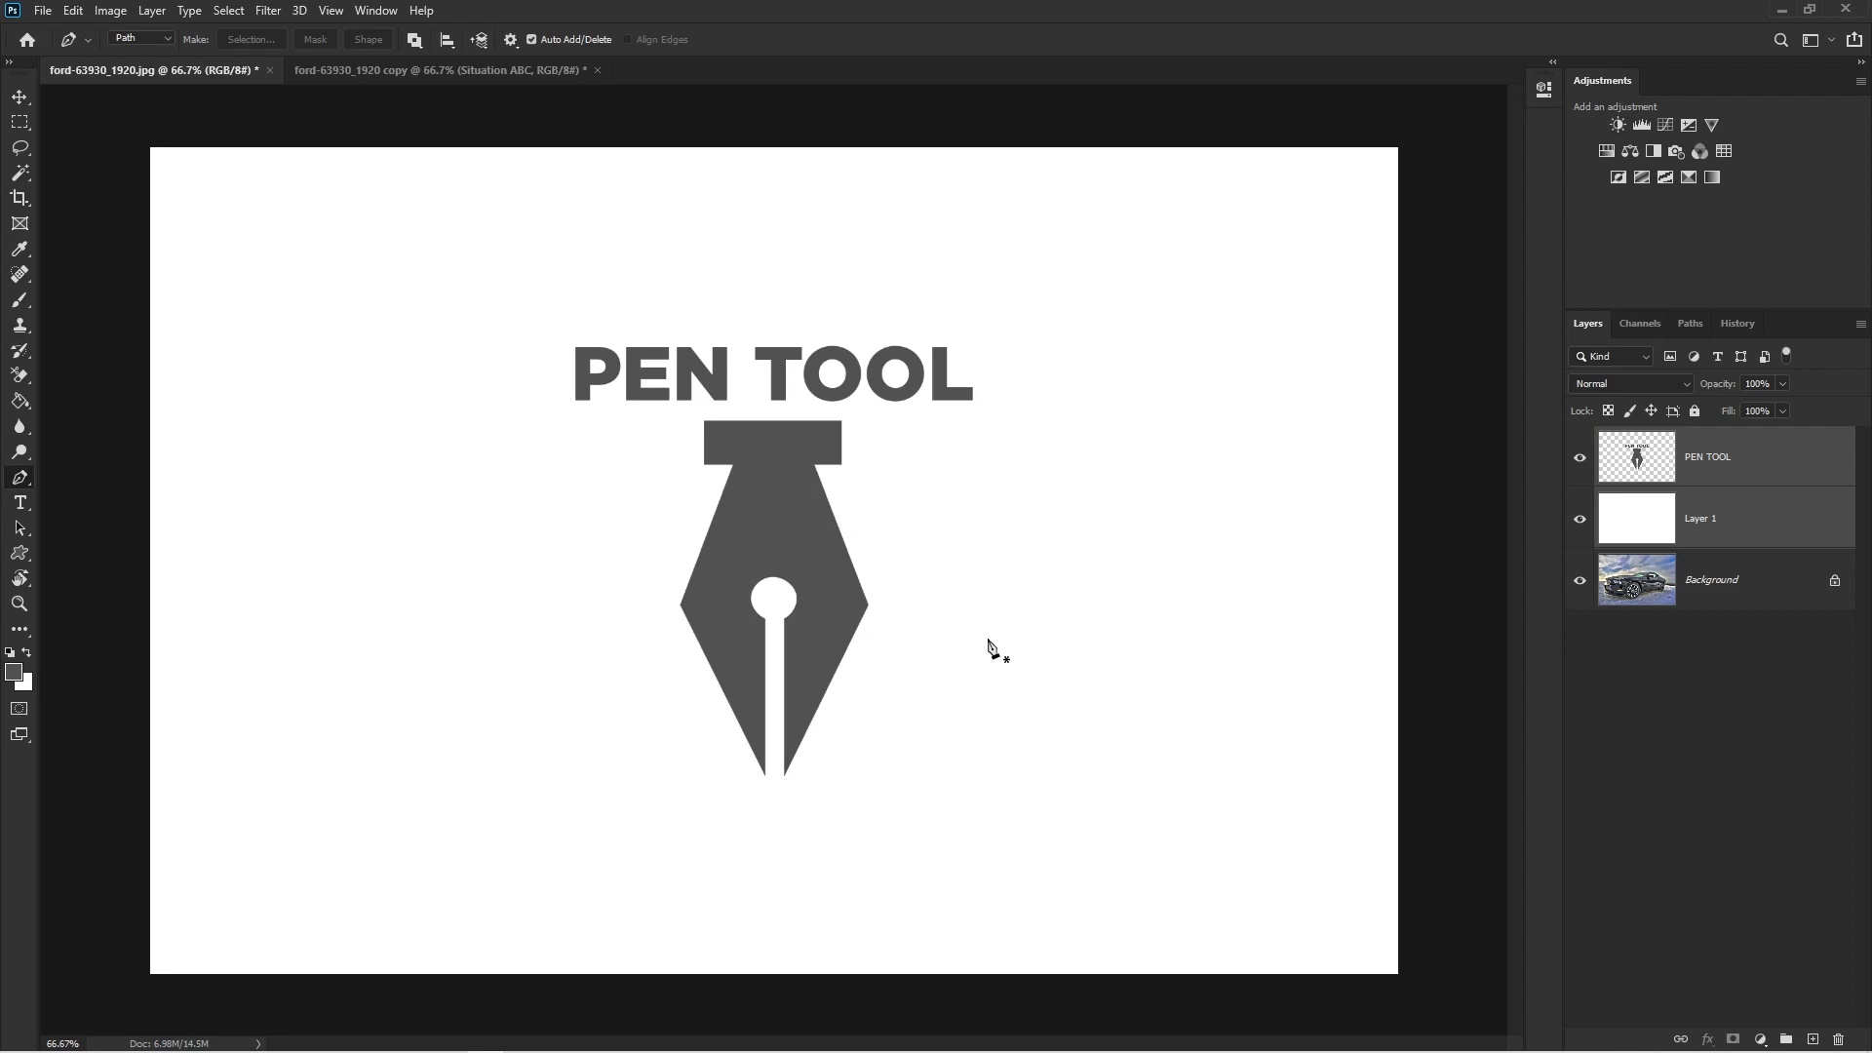
- In the ford-63930_1920 copy document, show the Situation AB group and draw a straight path from pin A to pin B and back
key(ctrl+Tab)
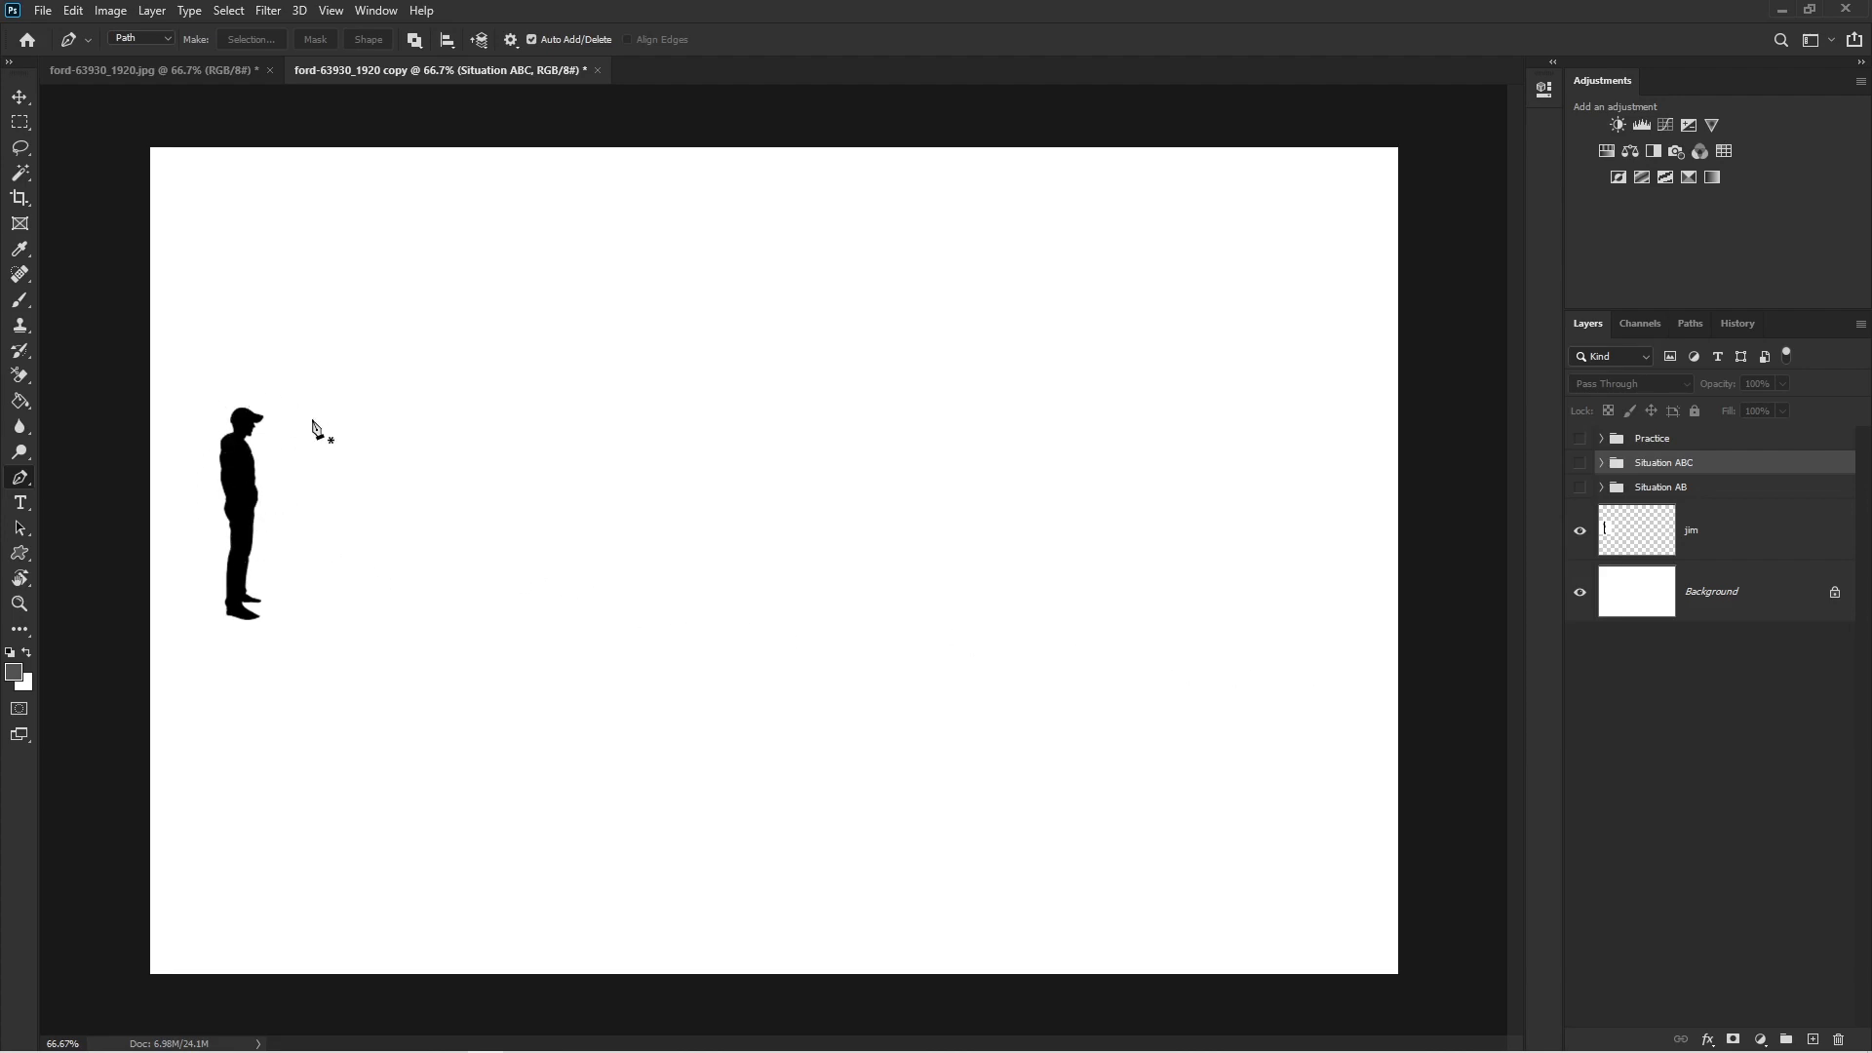
click(1579, 487)
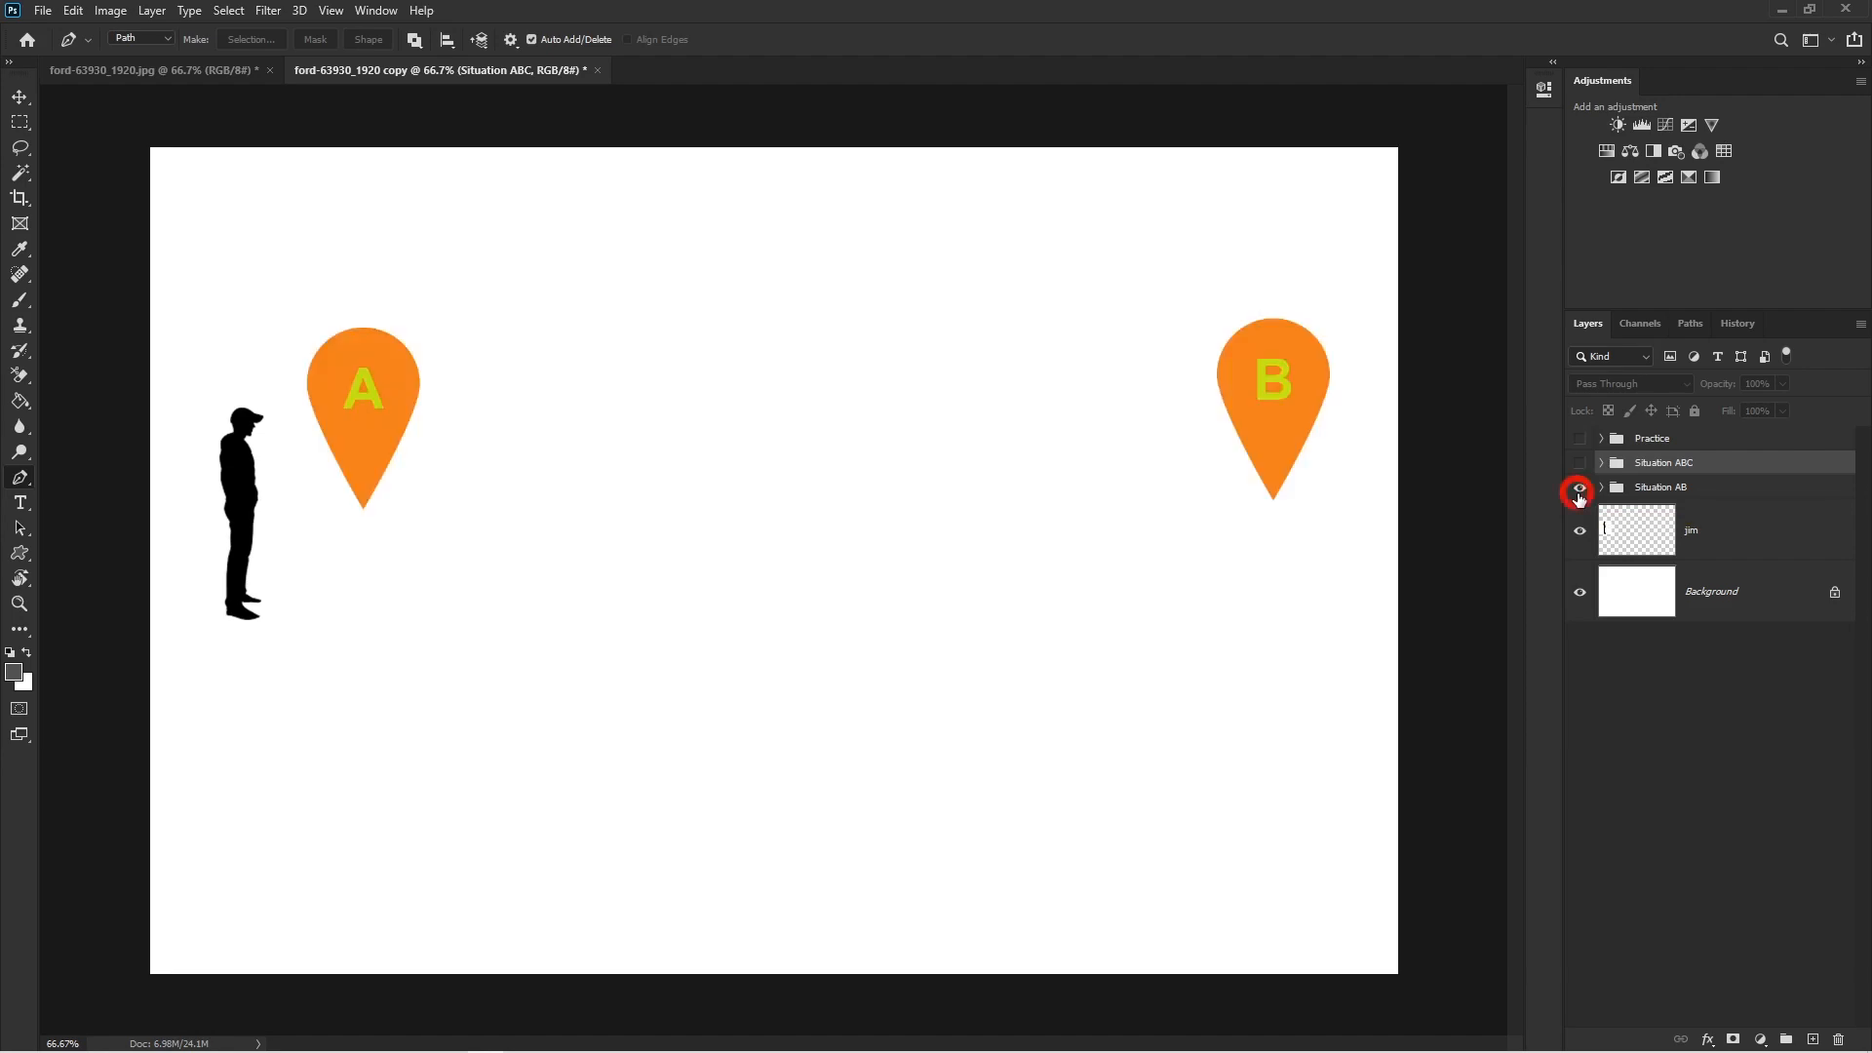
click(364, 518)
click(1274, 516)
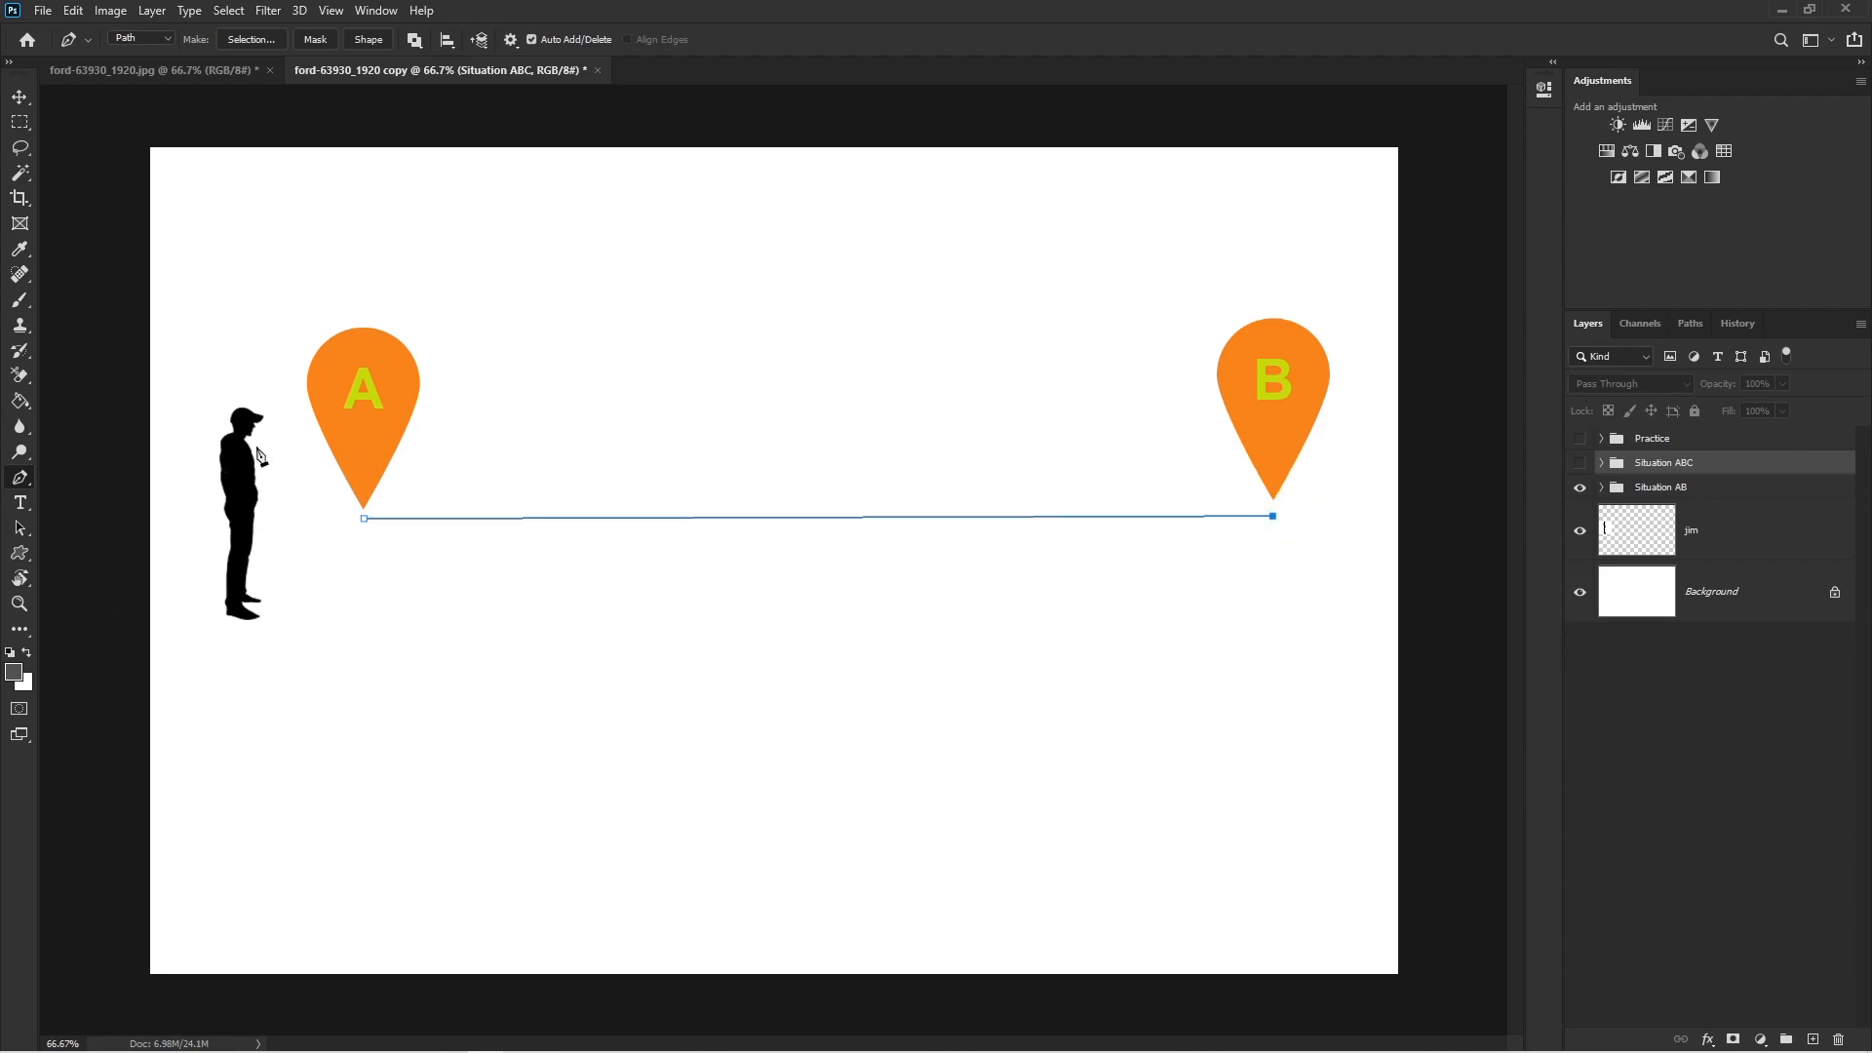
click(363, 520)
click(365, 521)
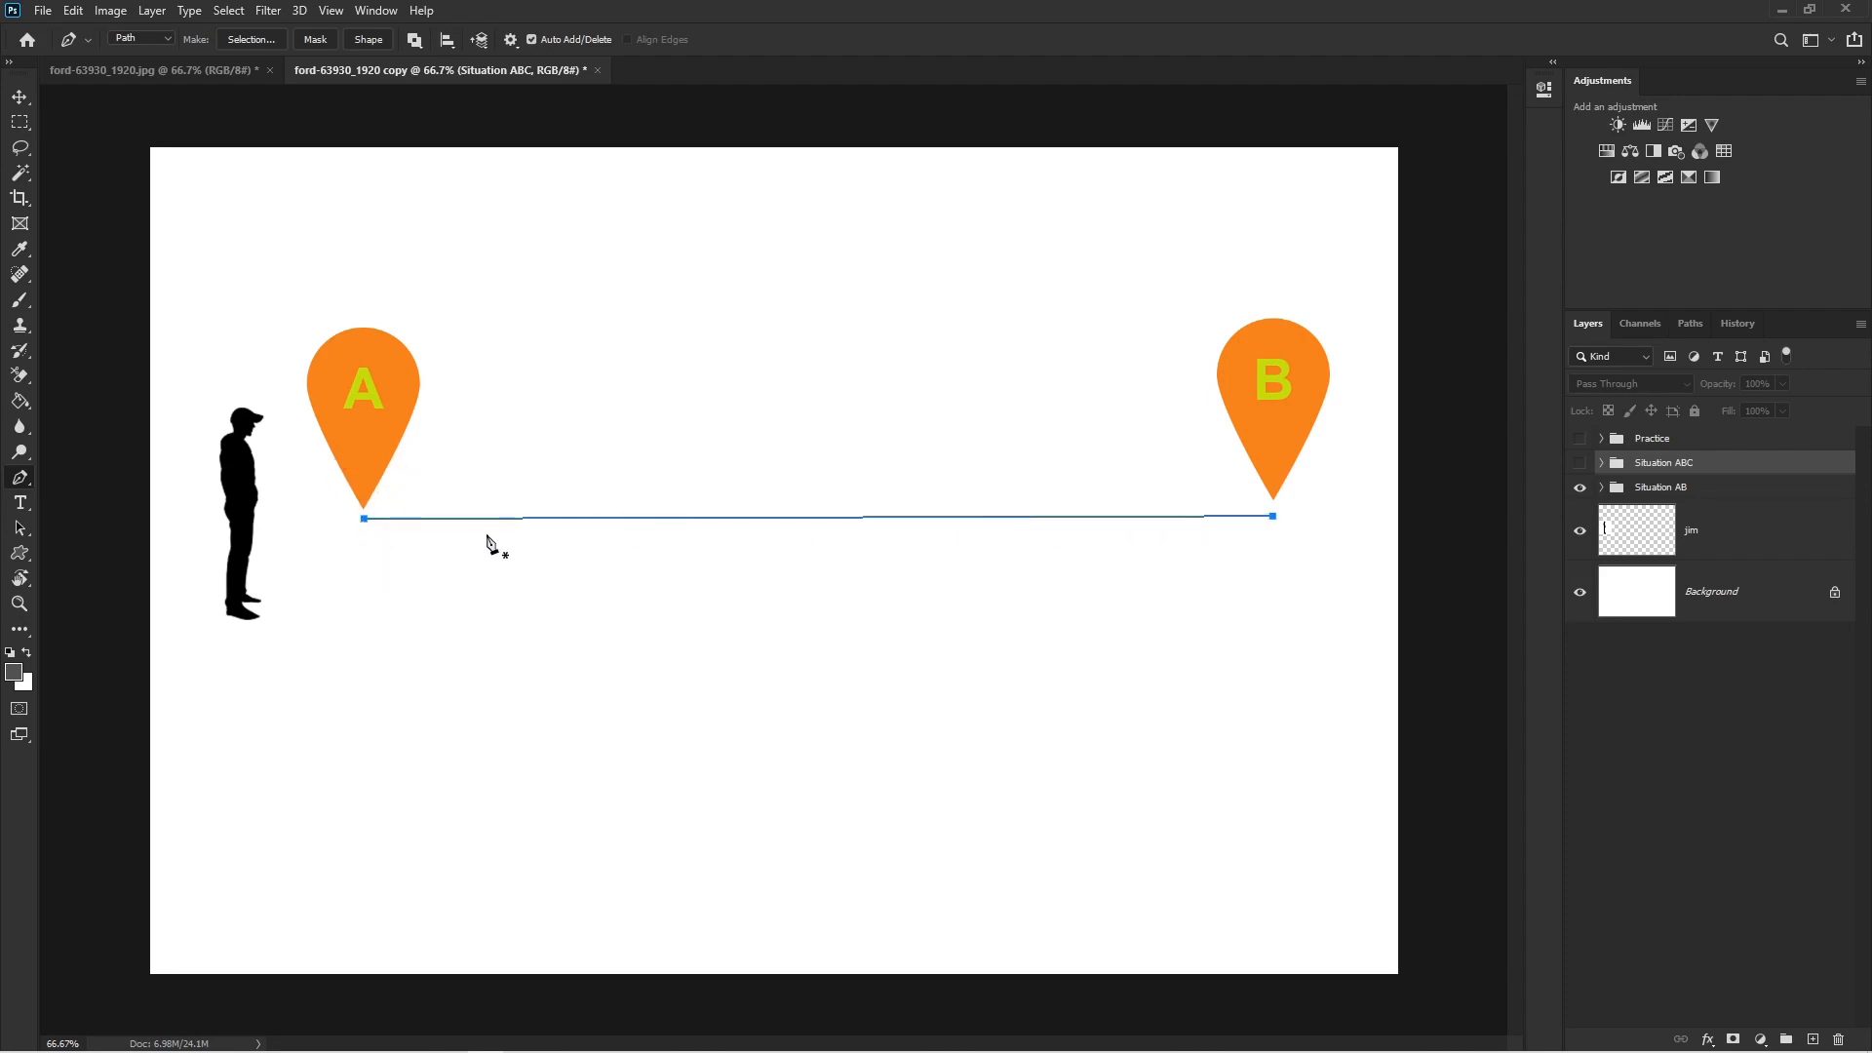
- Dismiss the A–B path, show the Situation ABC group and hide the Situation AB group
ctrl+click(868, 543)
ctrl+alt+click(868, 543)
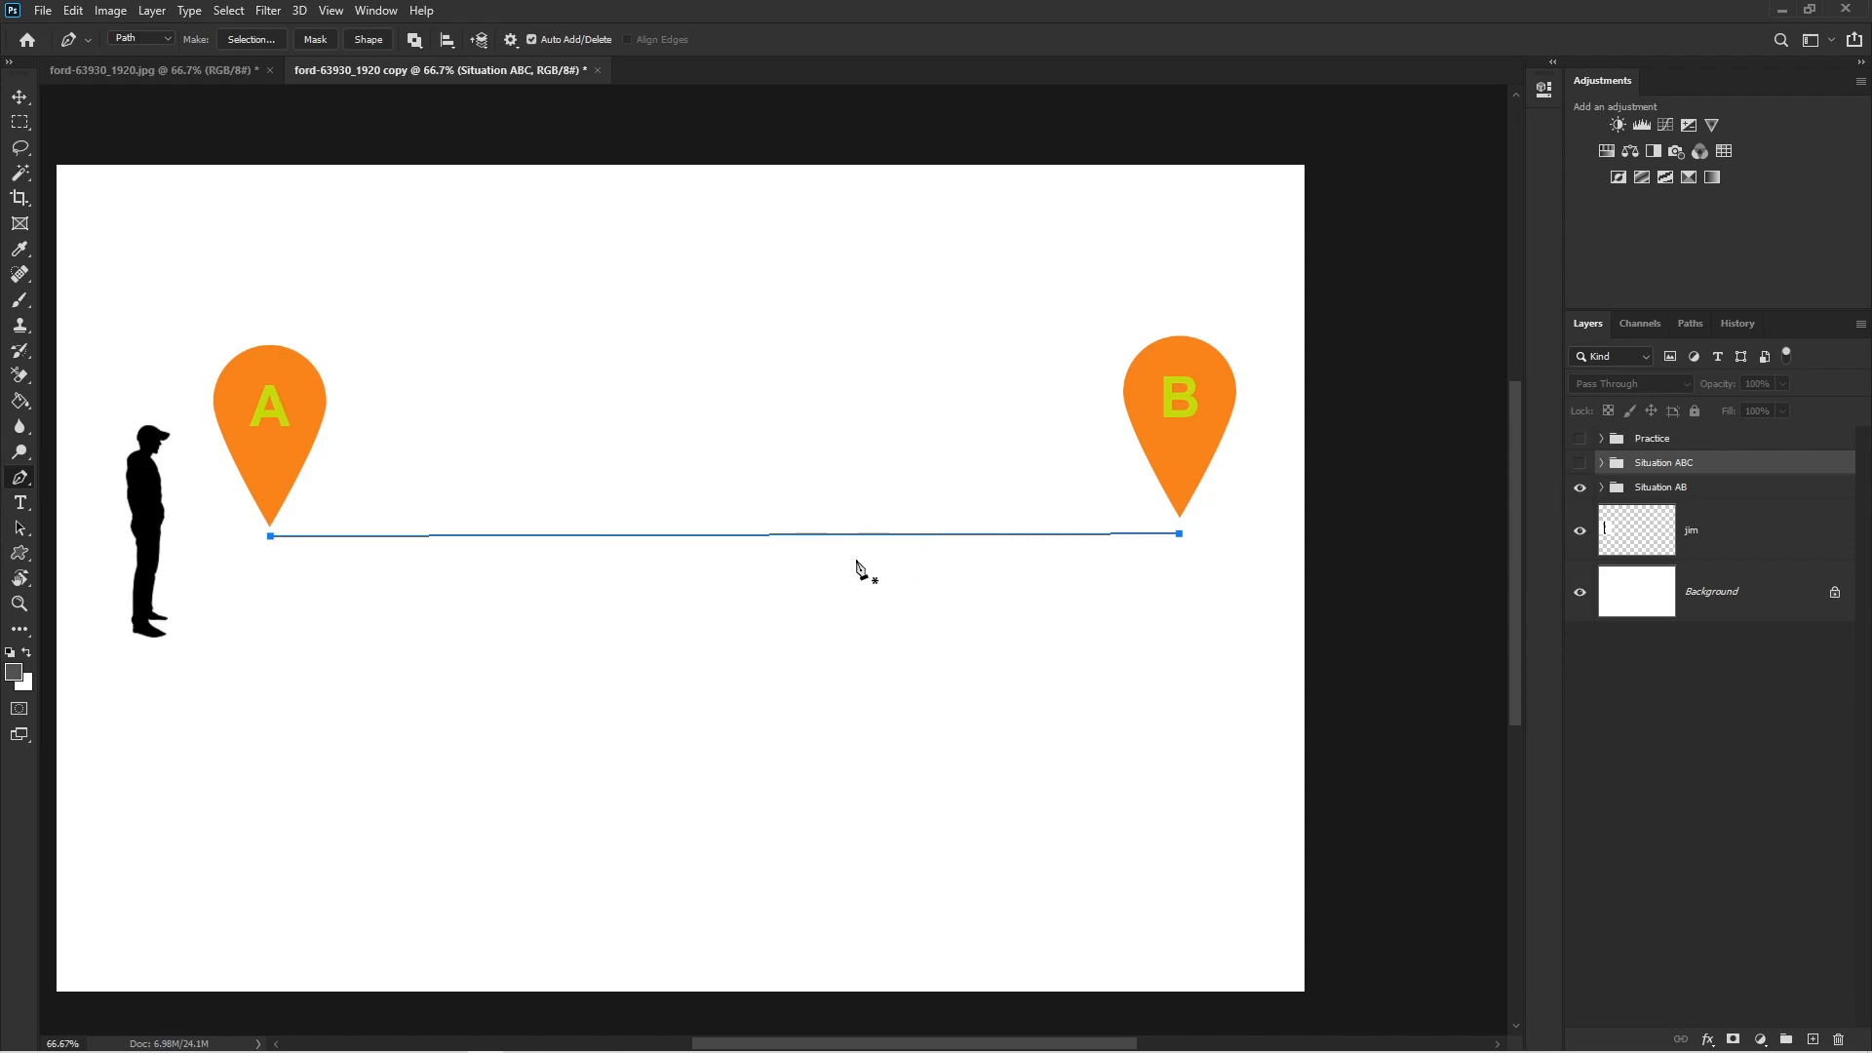
key(Return)
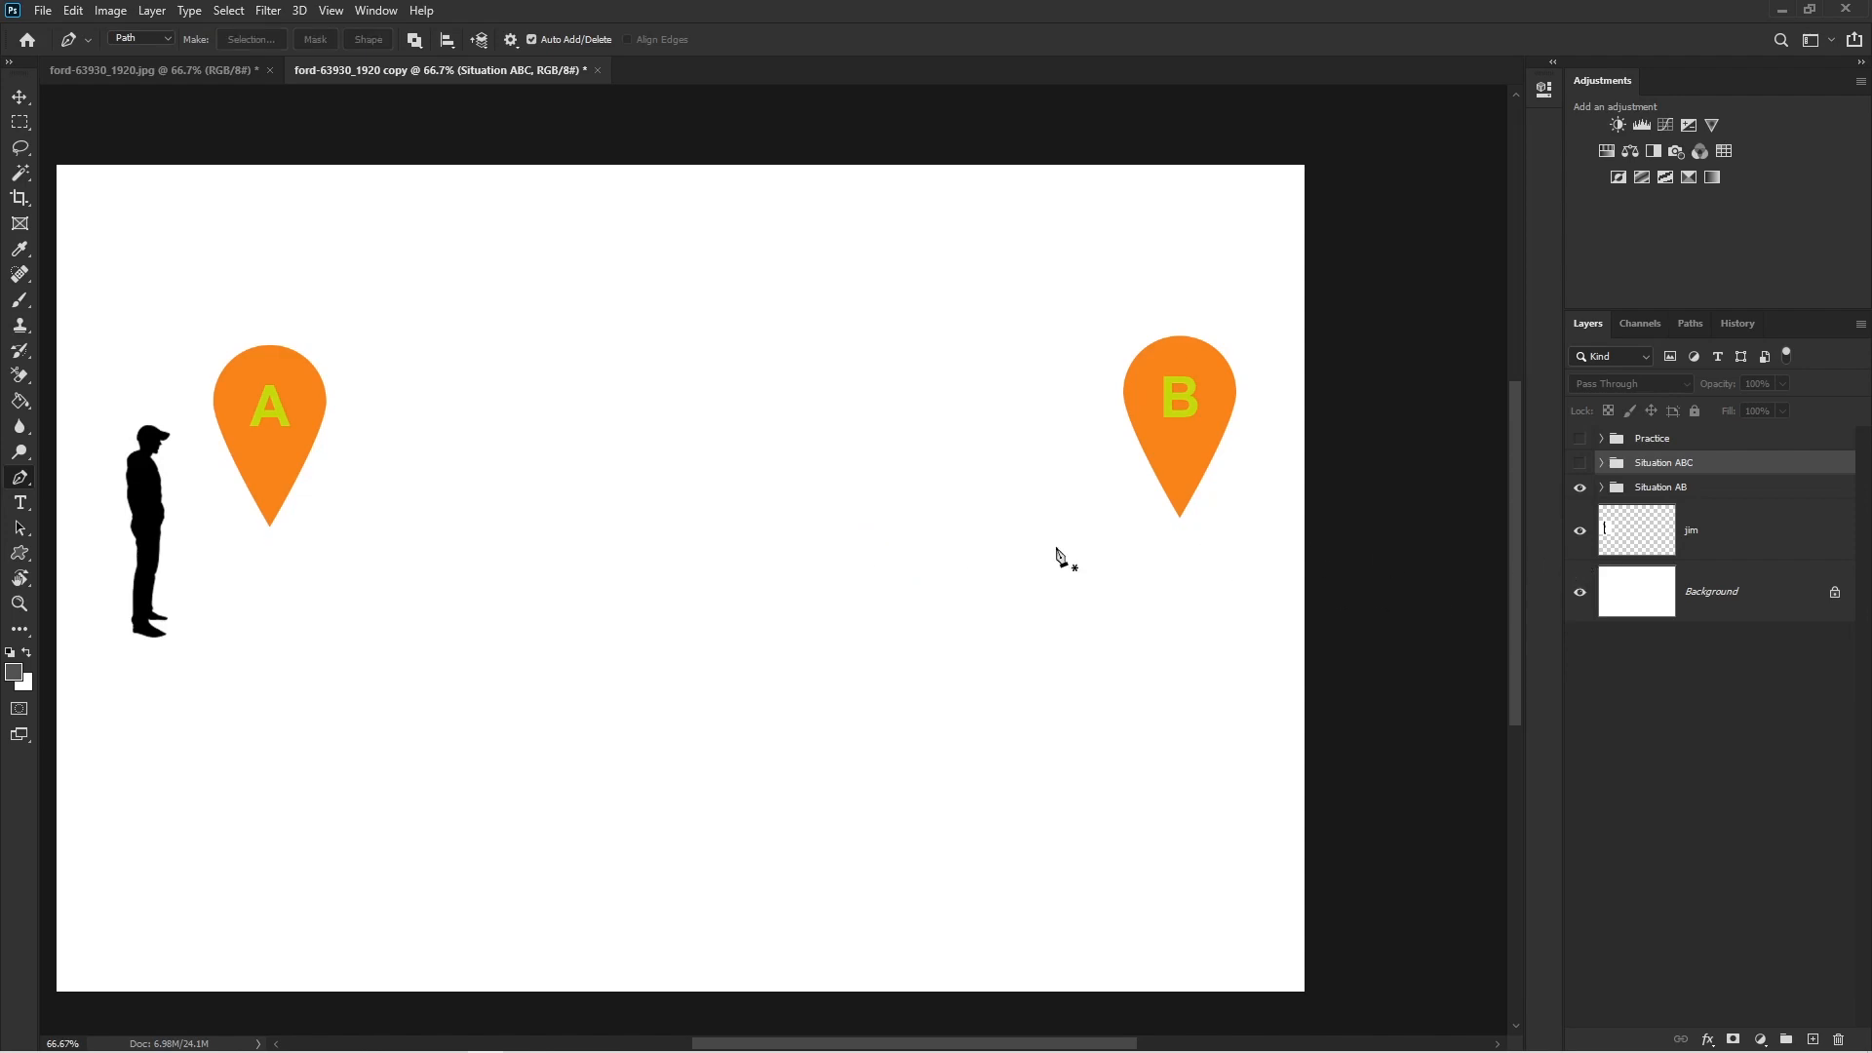
click(1580, 463)
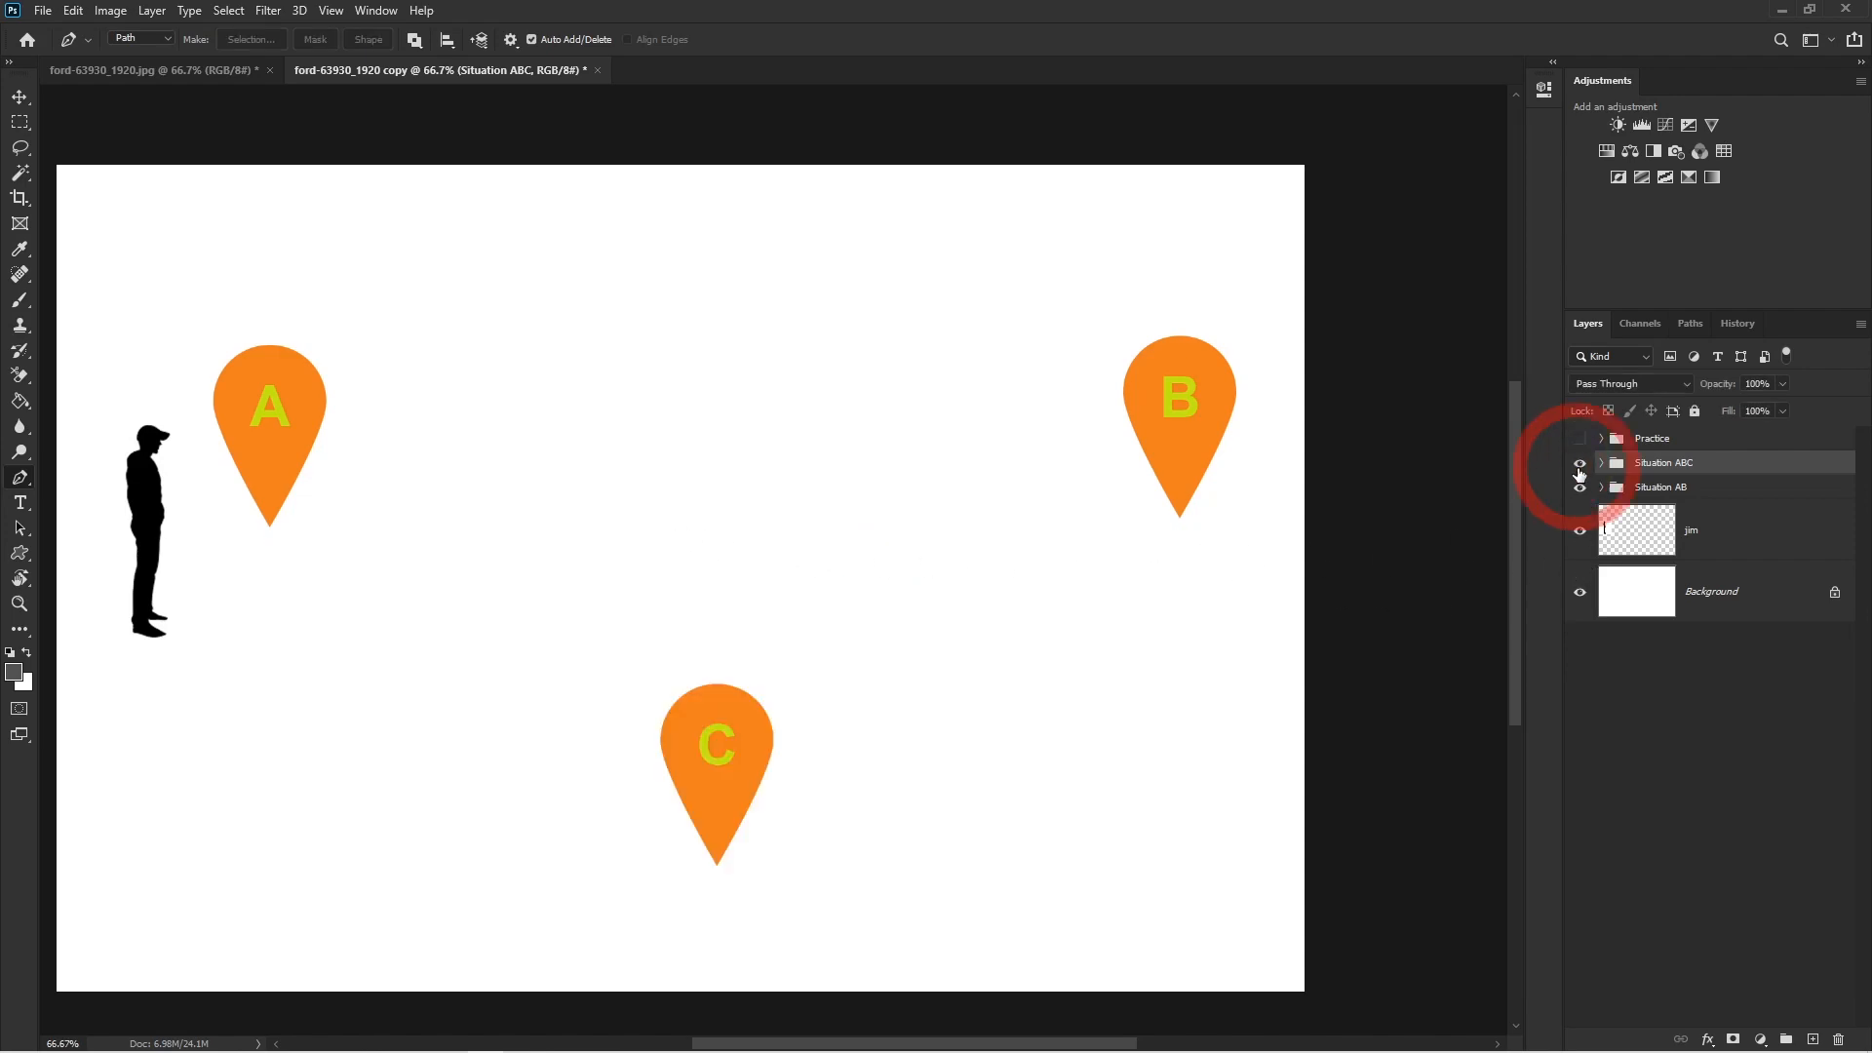
click(1580, 487)
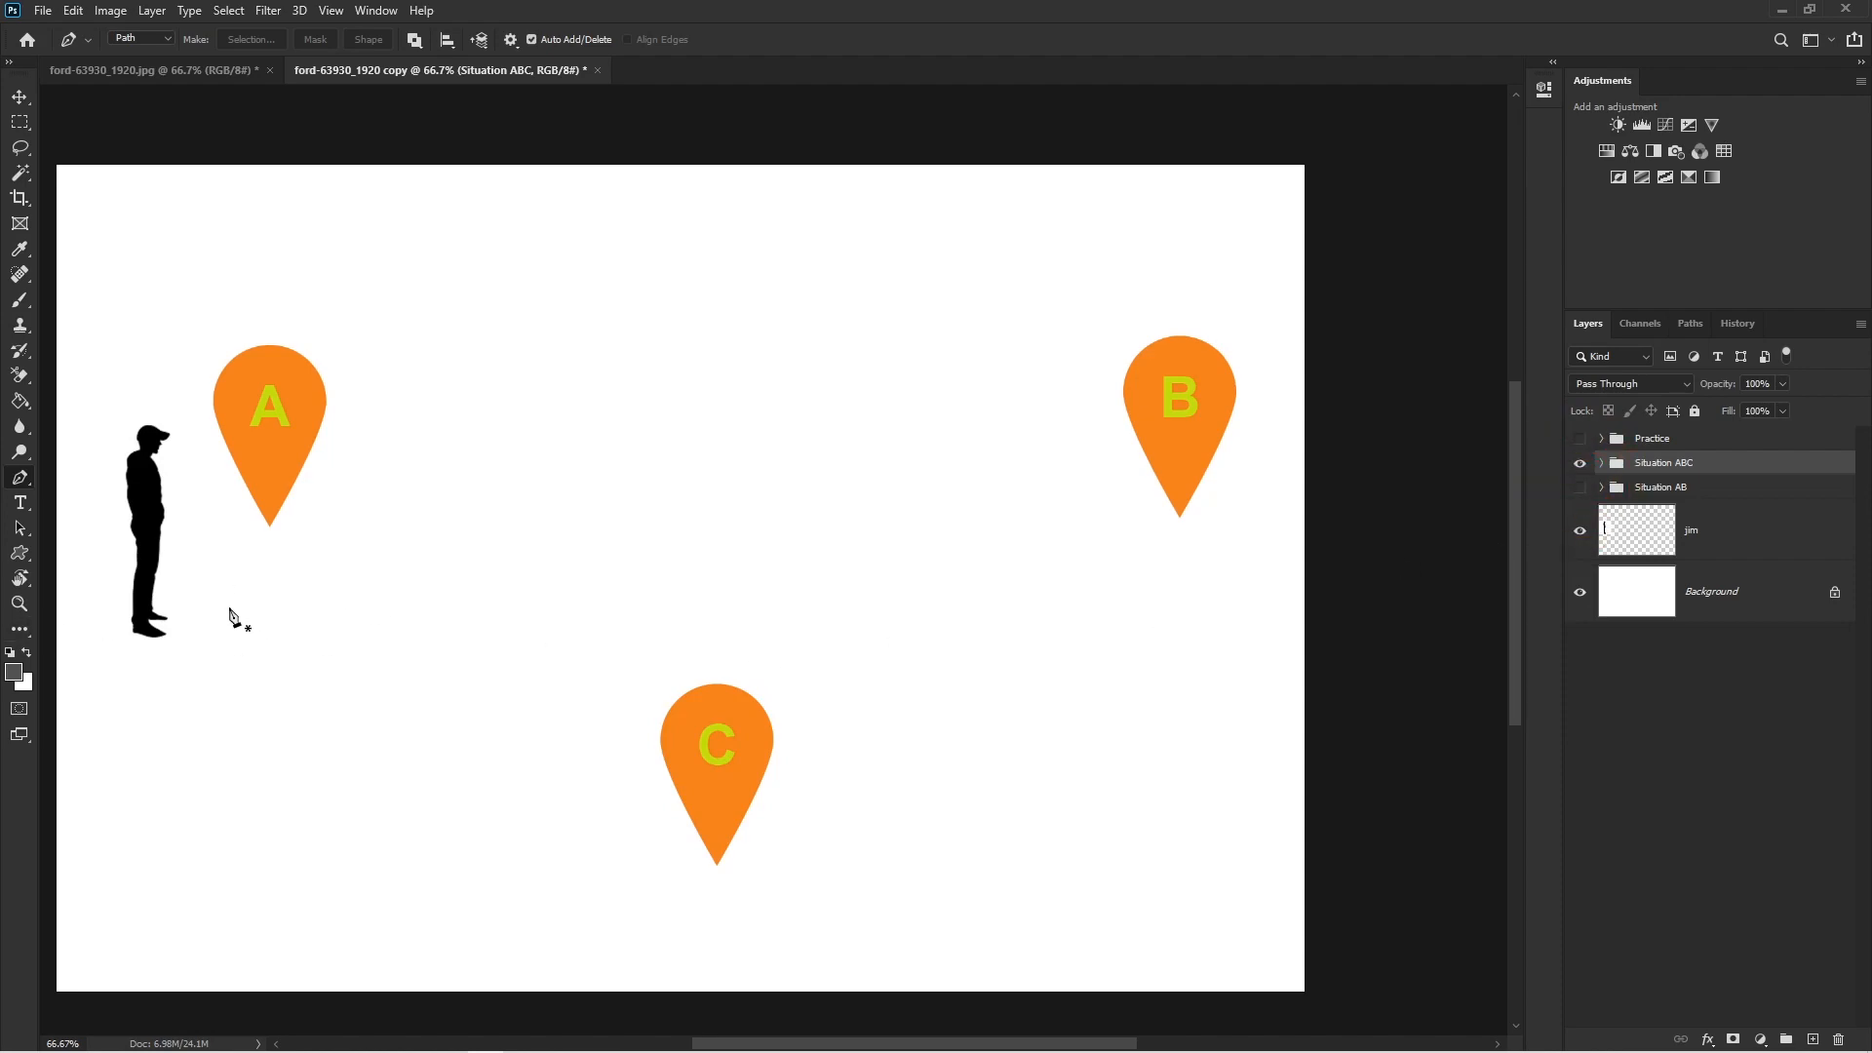
- Draw a closed triangular path with the Pen tool from the tip of pin A through B and C back to A
click(271, 529)
click(1177, 513)
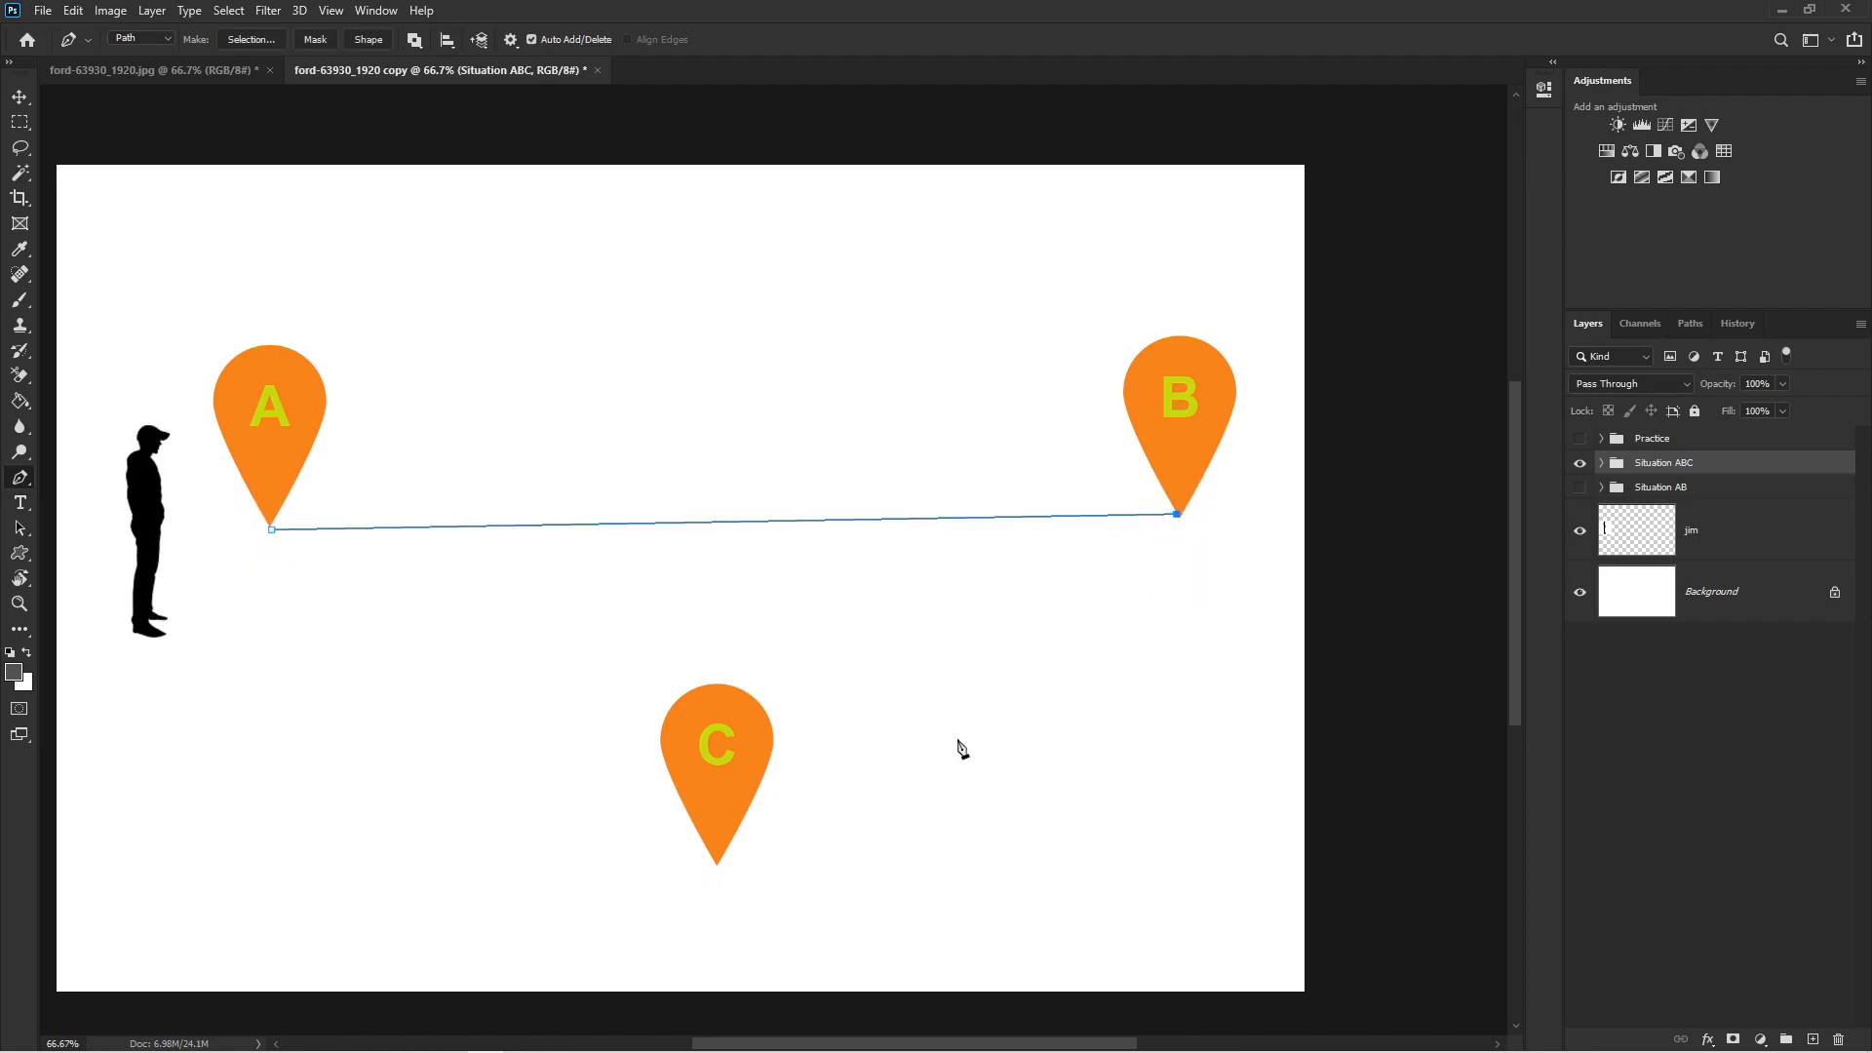
click(717, 868)
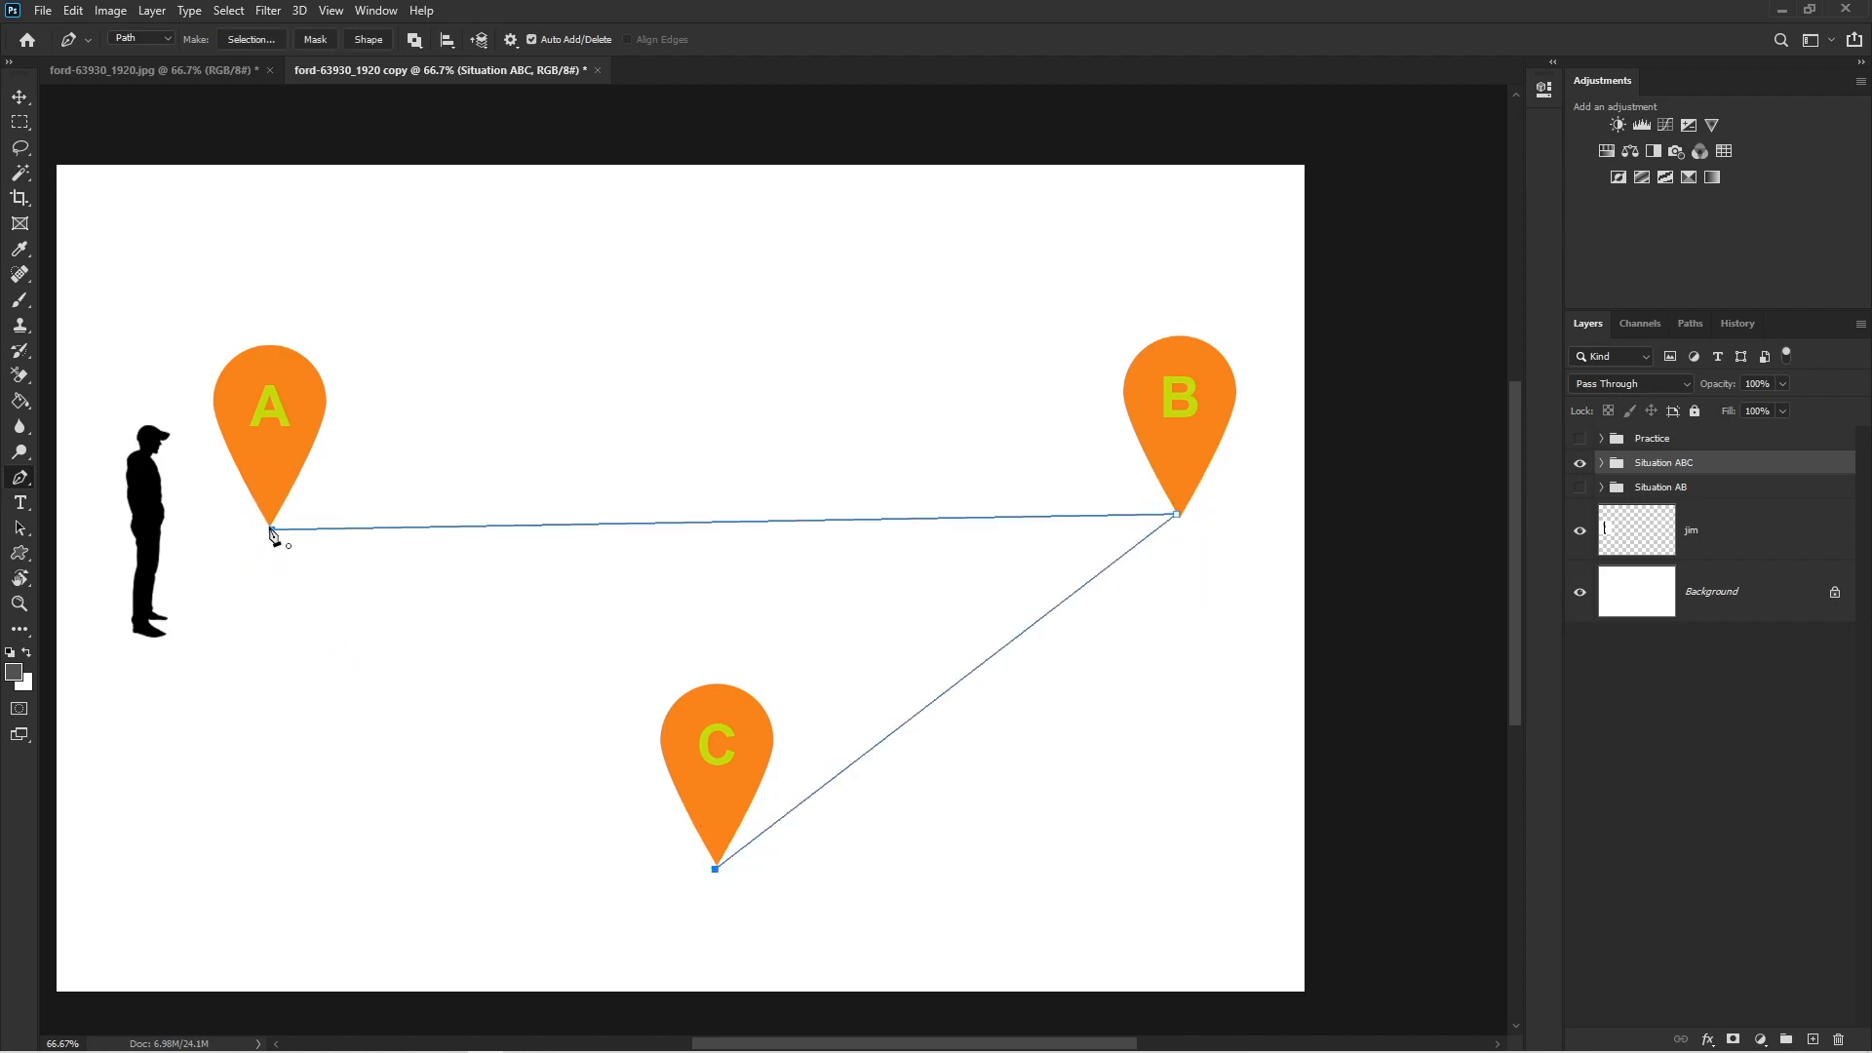
click(272, 532)
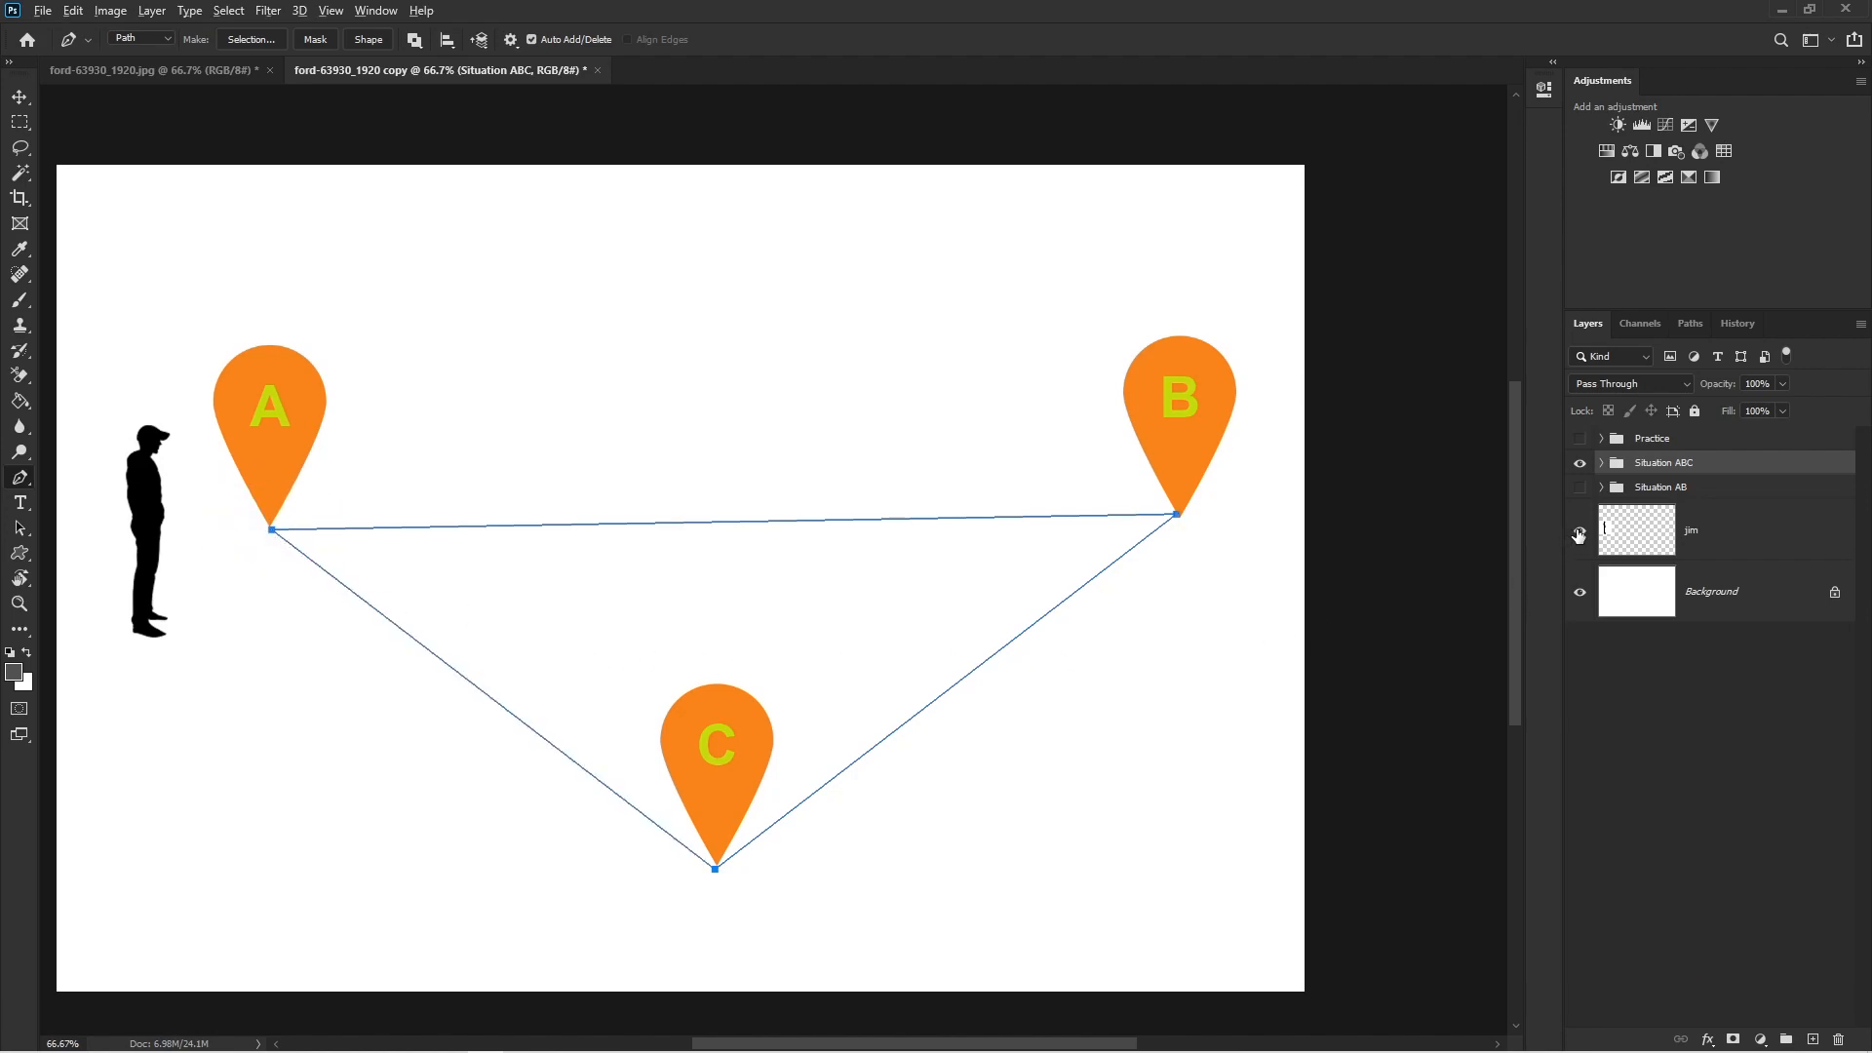
- Hide every layer except Background and delete the triangular path
alt+click(1581, 596)
click(1137, 544)
click(1137, 544)
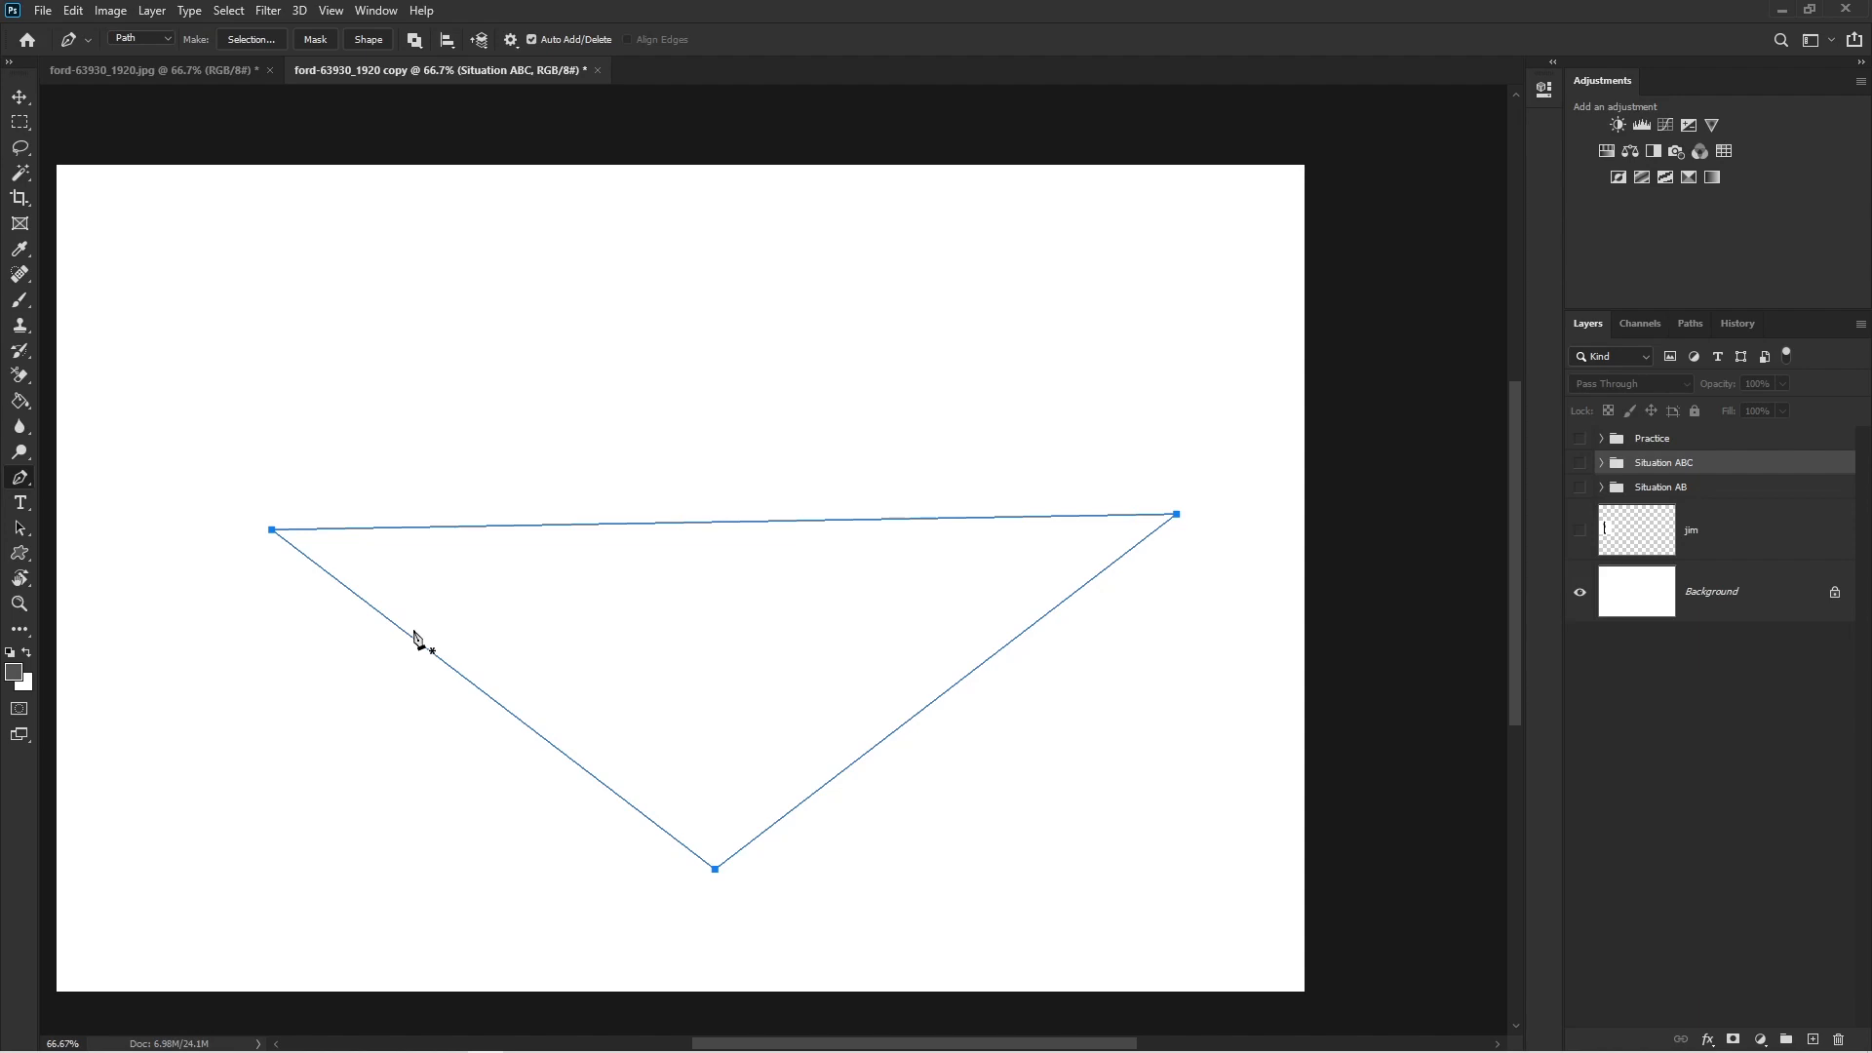
key(Delete)
- Draw a new closed three-point triangular path with straight segments on the blank canvas
click(247, 466)
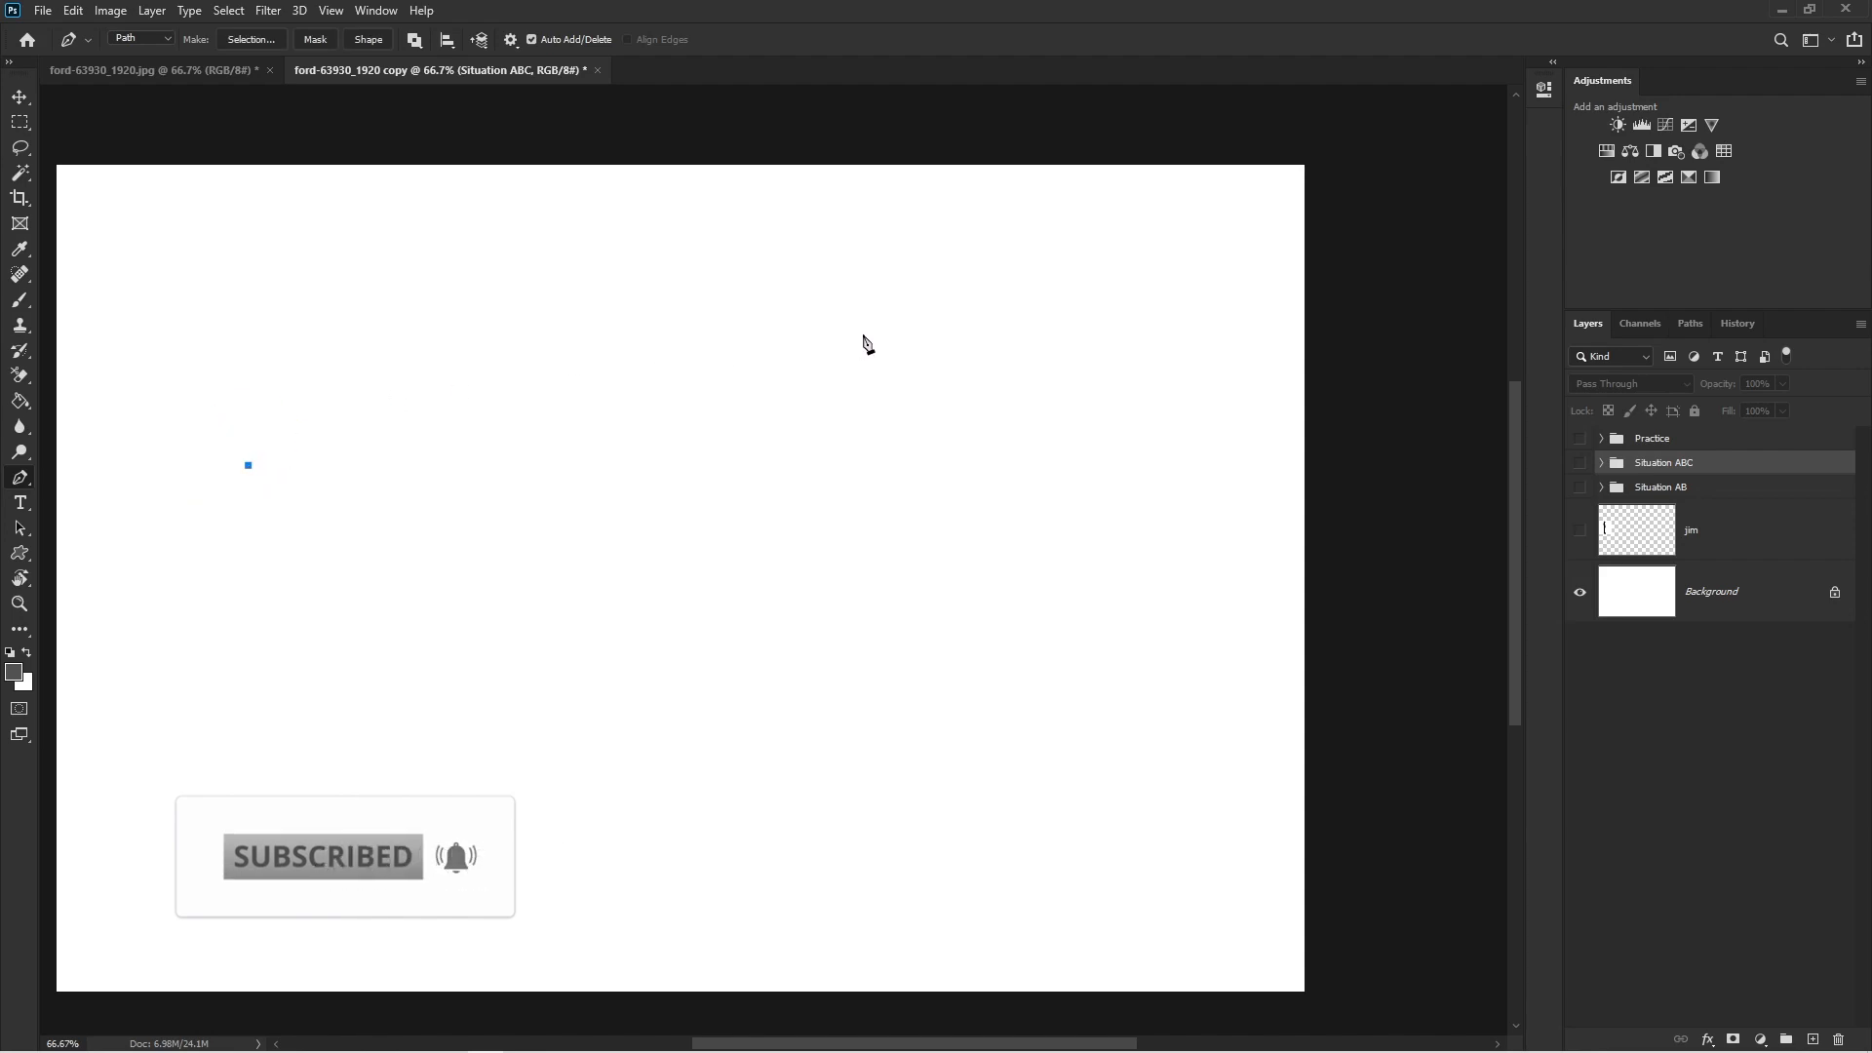
click(862, 334)
click(685, 764)
click(249, 466)
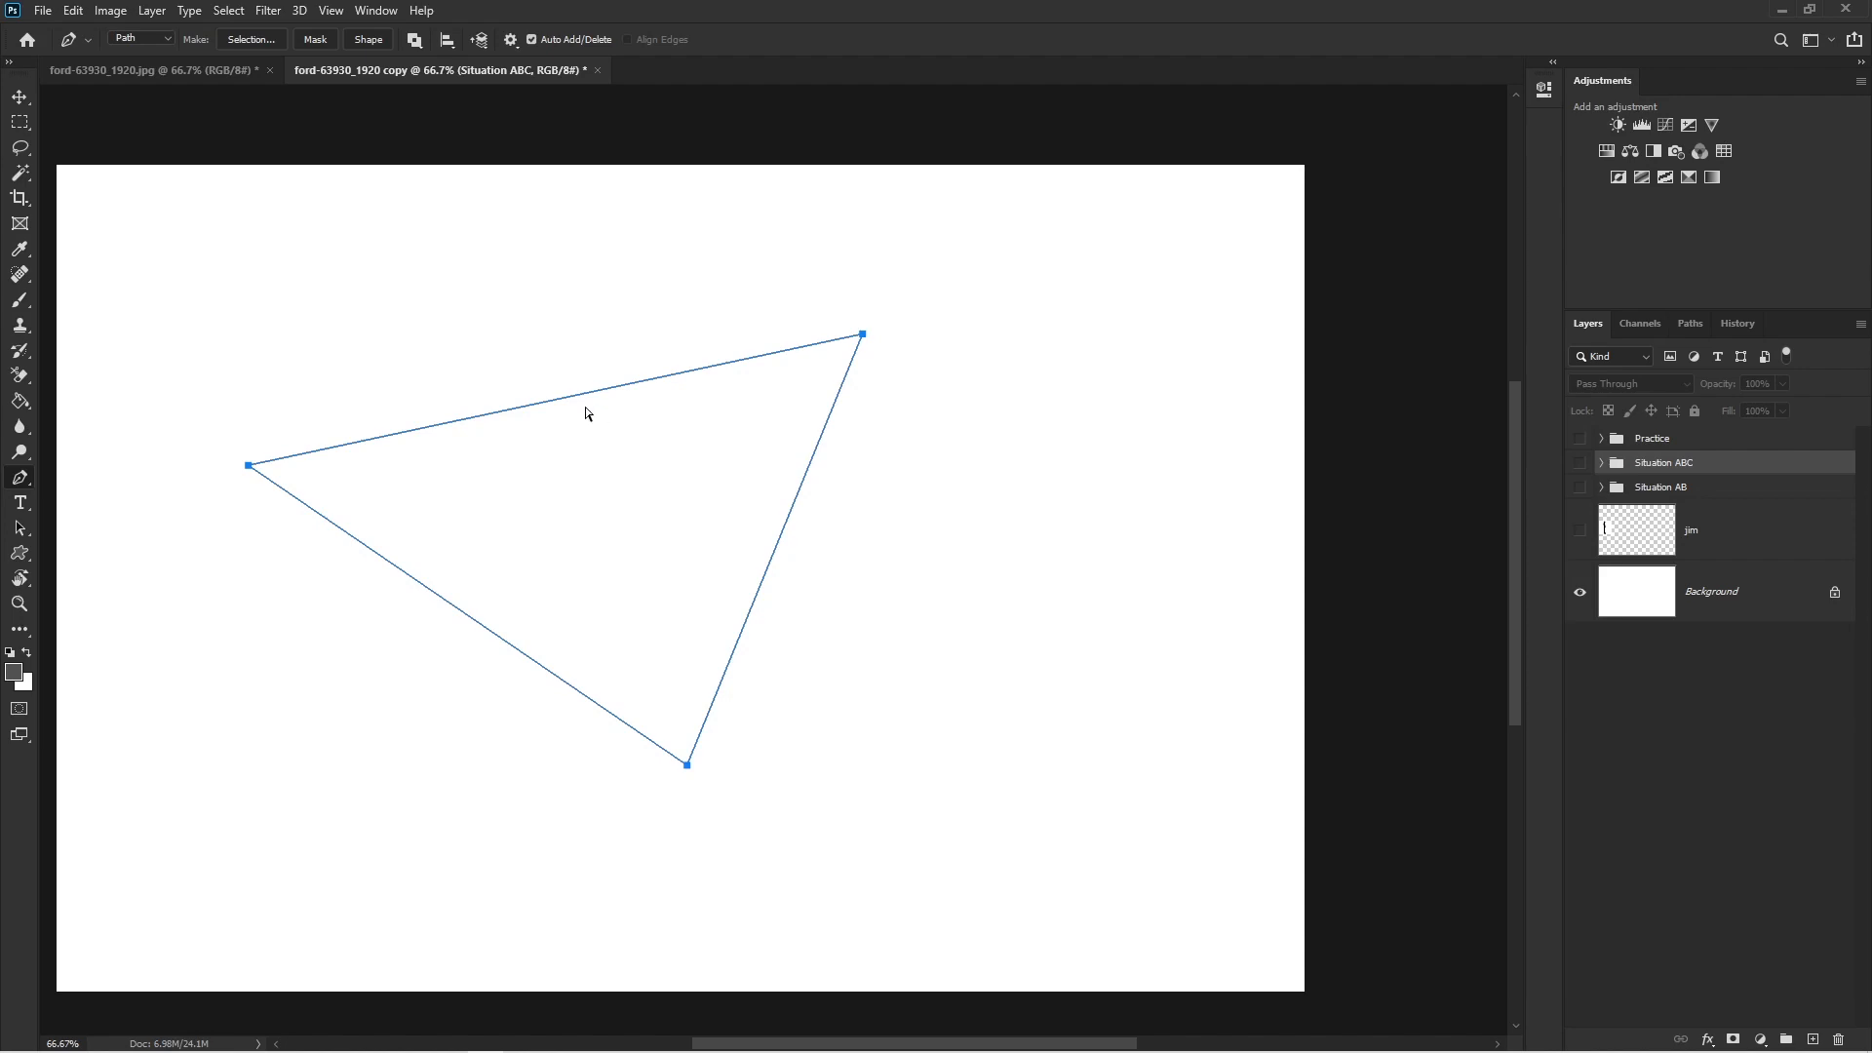
- Undo the triangle back to its first anchor and draw an upward-arching segment to a new anchor roughly level with it
key(ctrl+z)
key(ctrl+z)
key(ctrl+z)
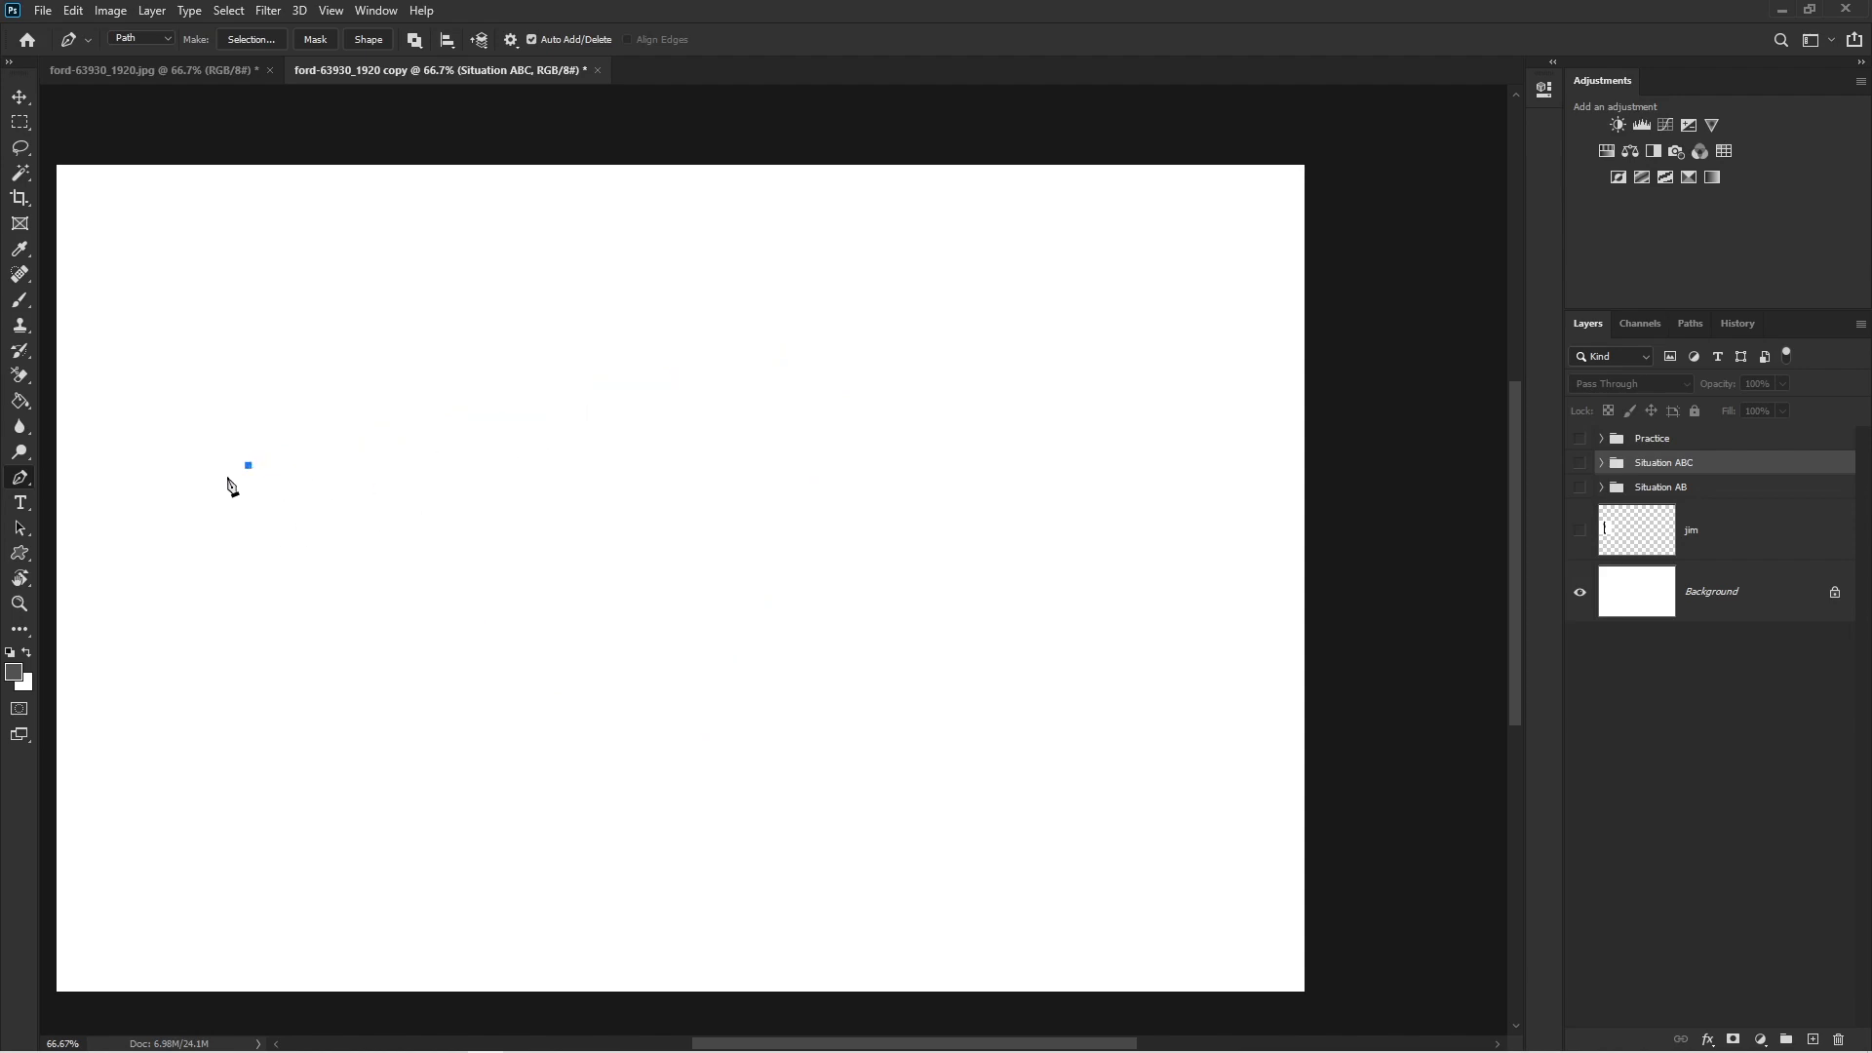
click(885, 478)
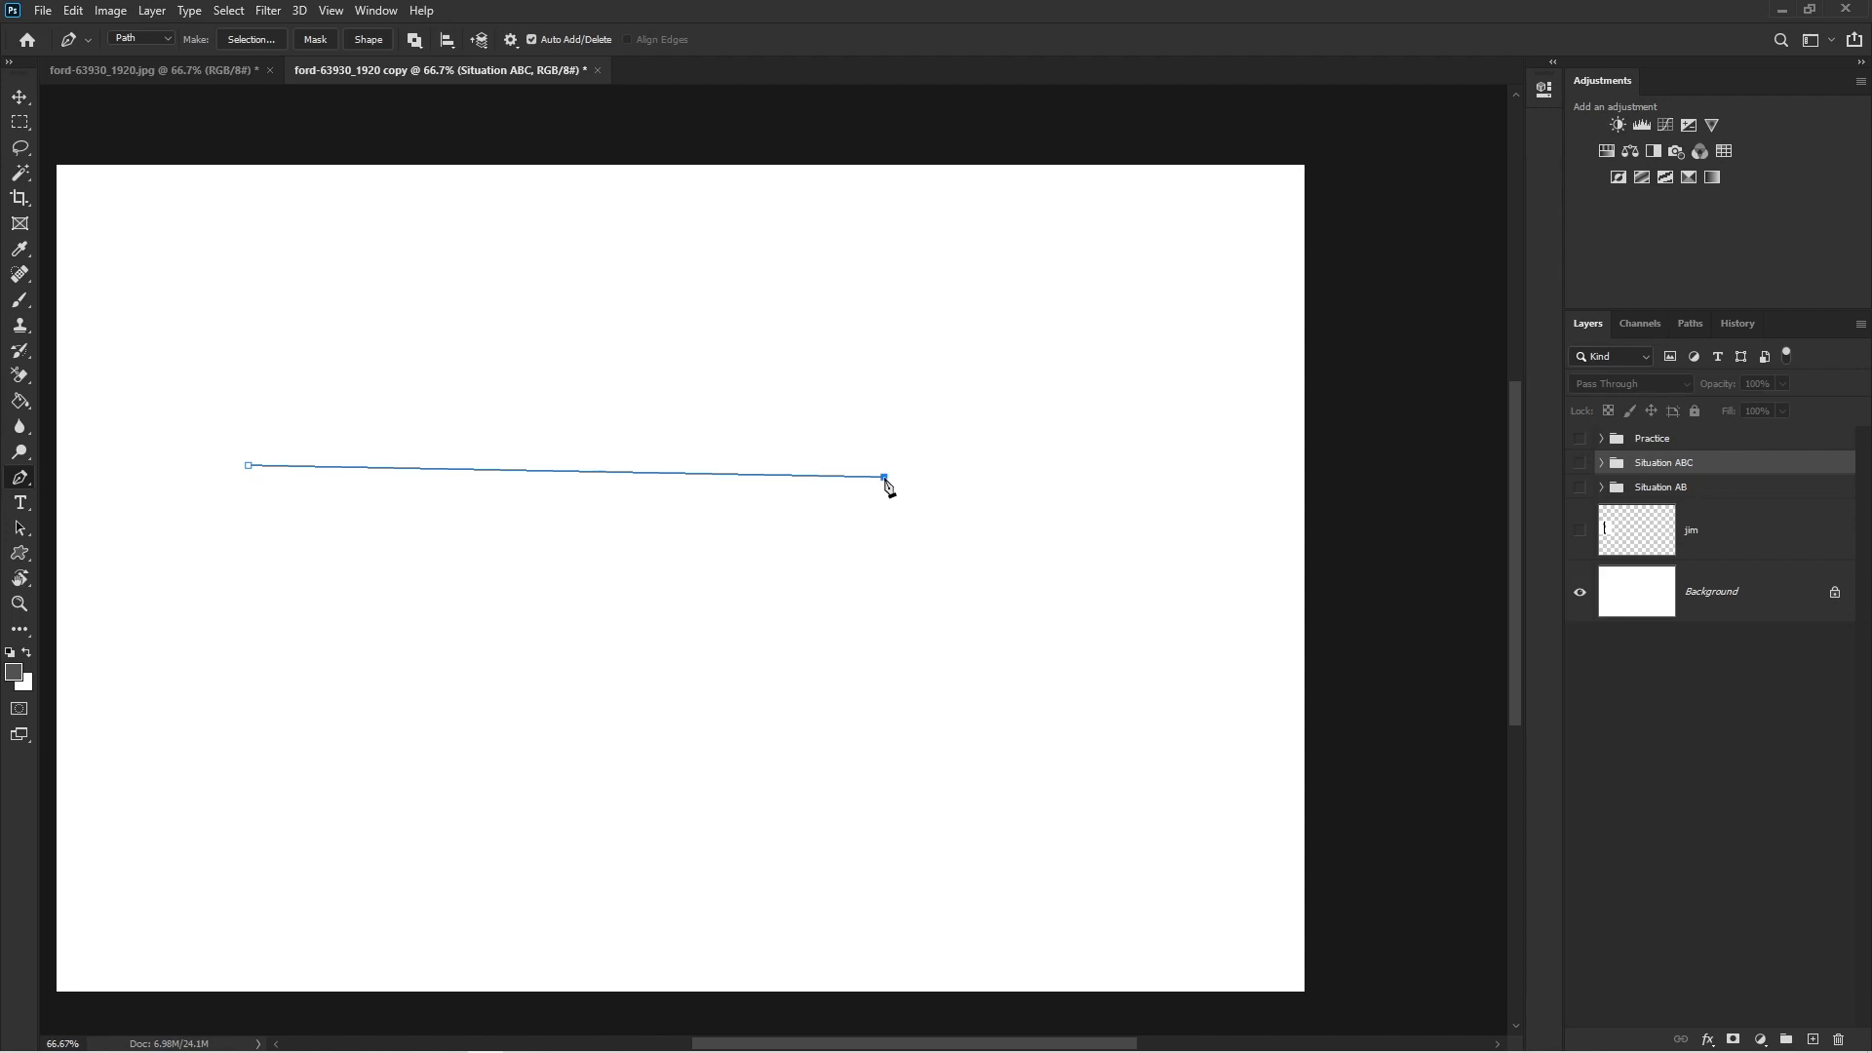
drag(887, 482, 1174, 696)
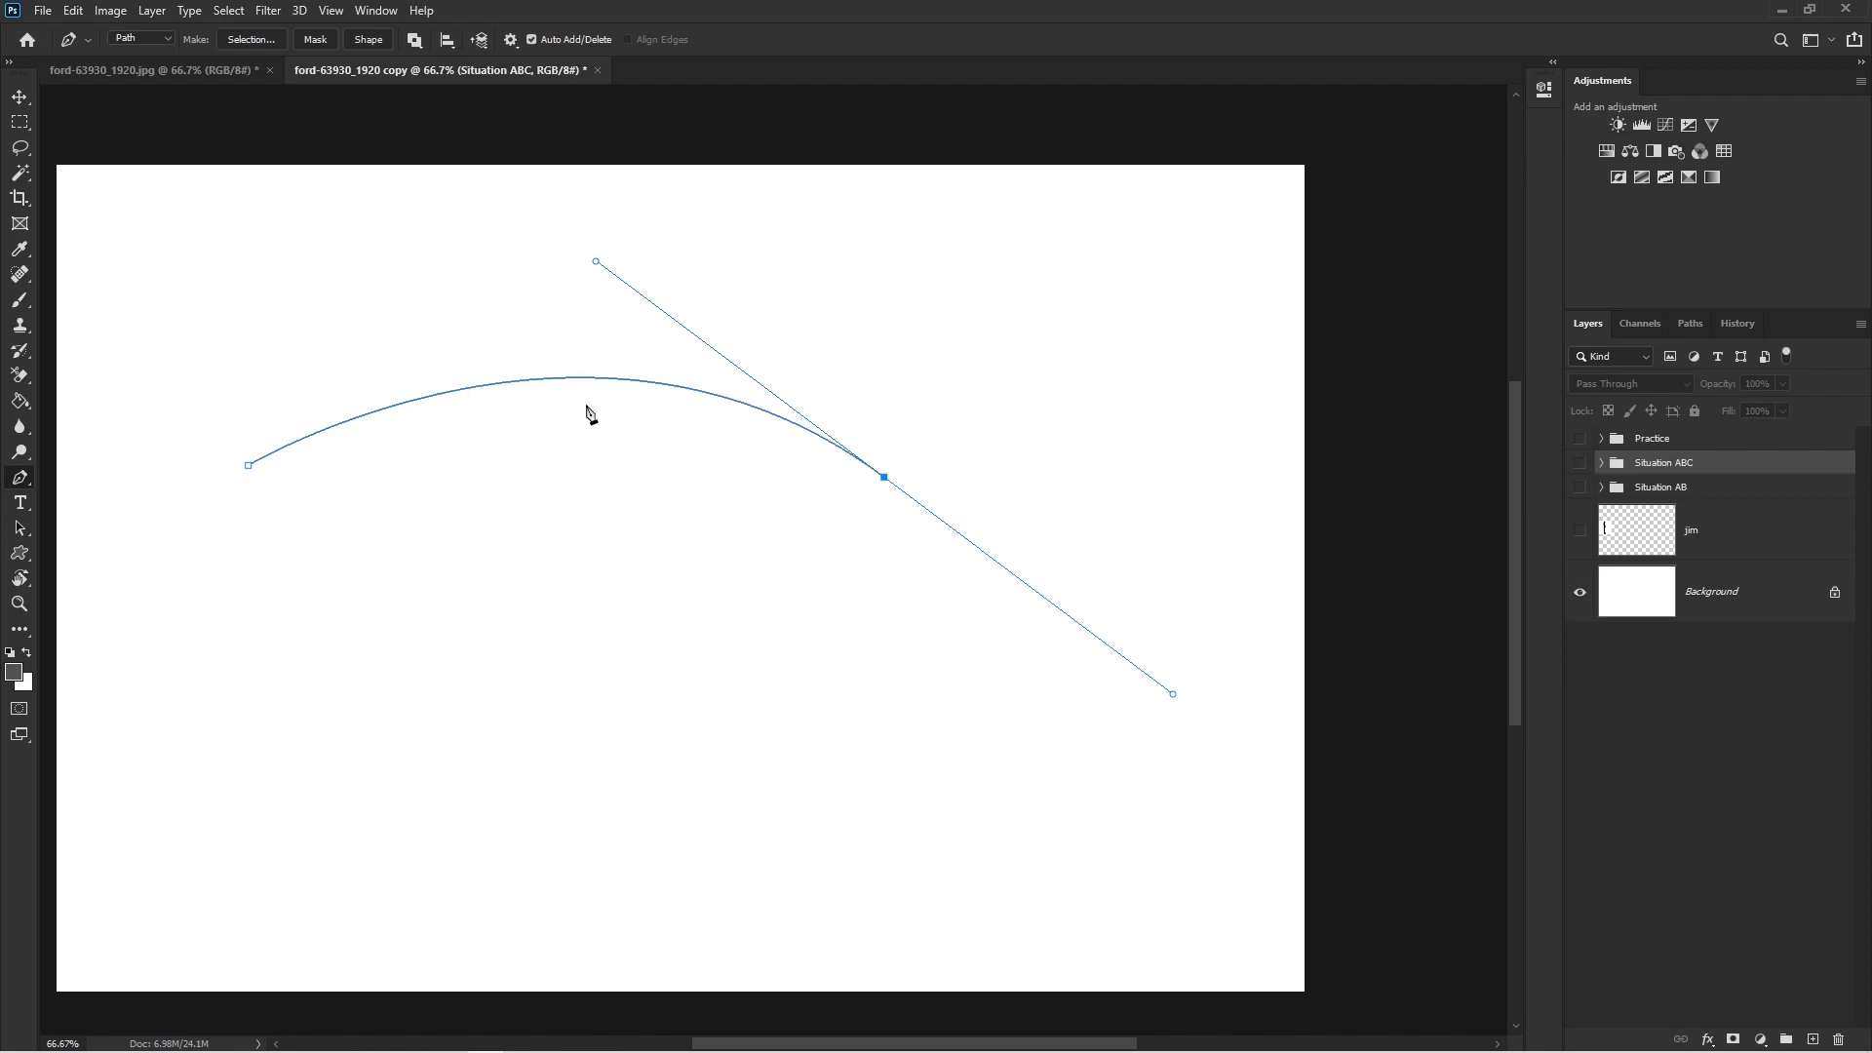
- Use the Convert Point Tool to move the second anchor's upper direction handle slightly outward, raising the arch
click(250, 466)
click(881, 481)
click(22, 475)
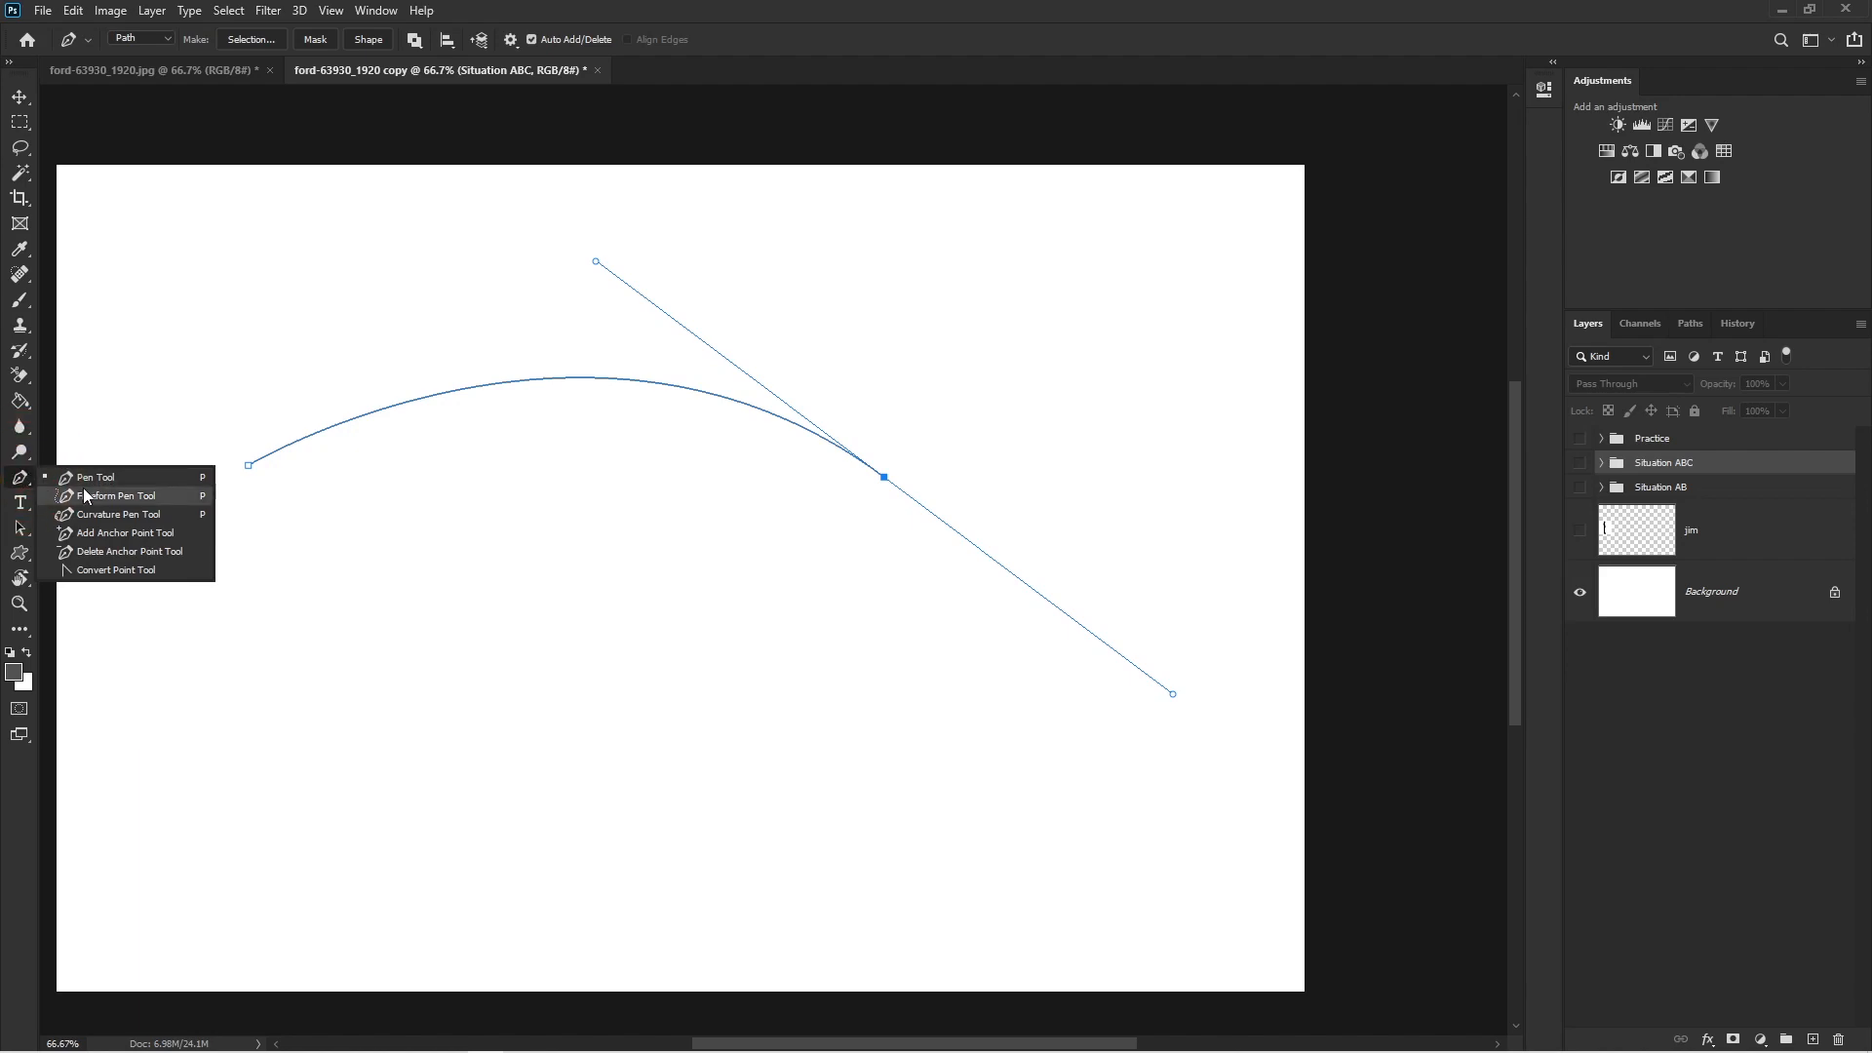
click(112, 574)
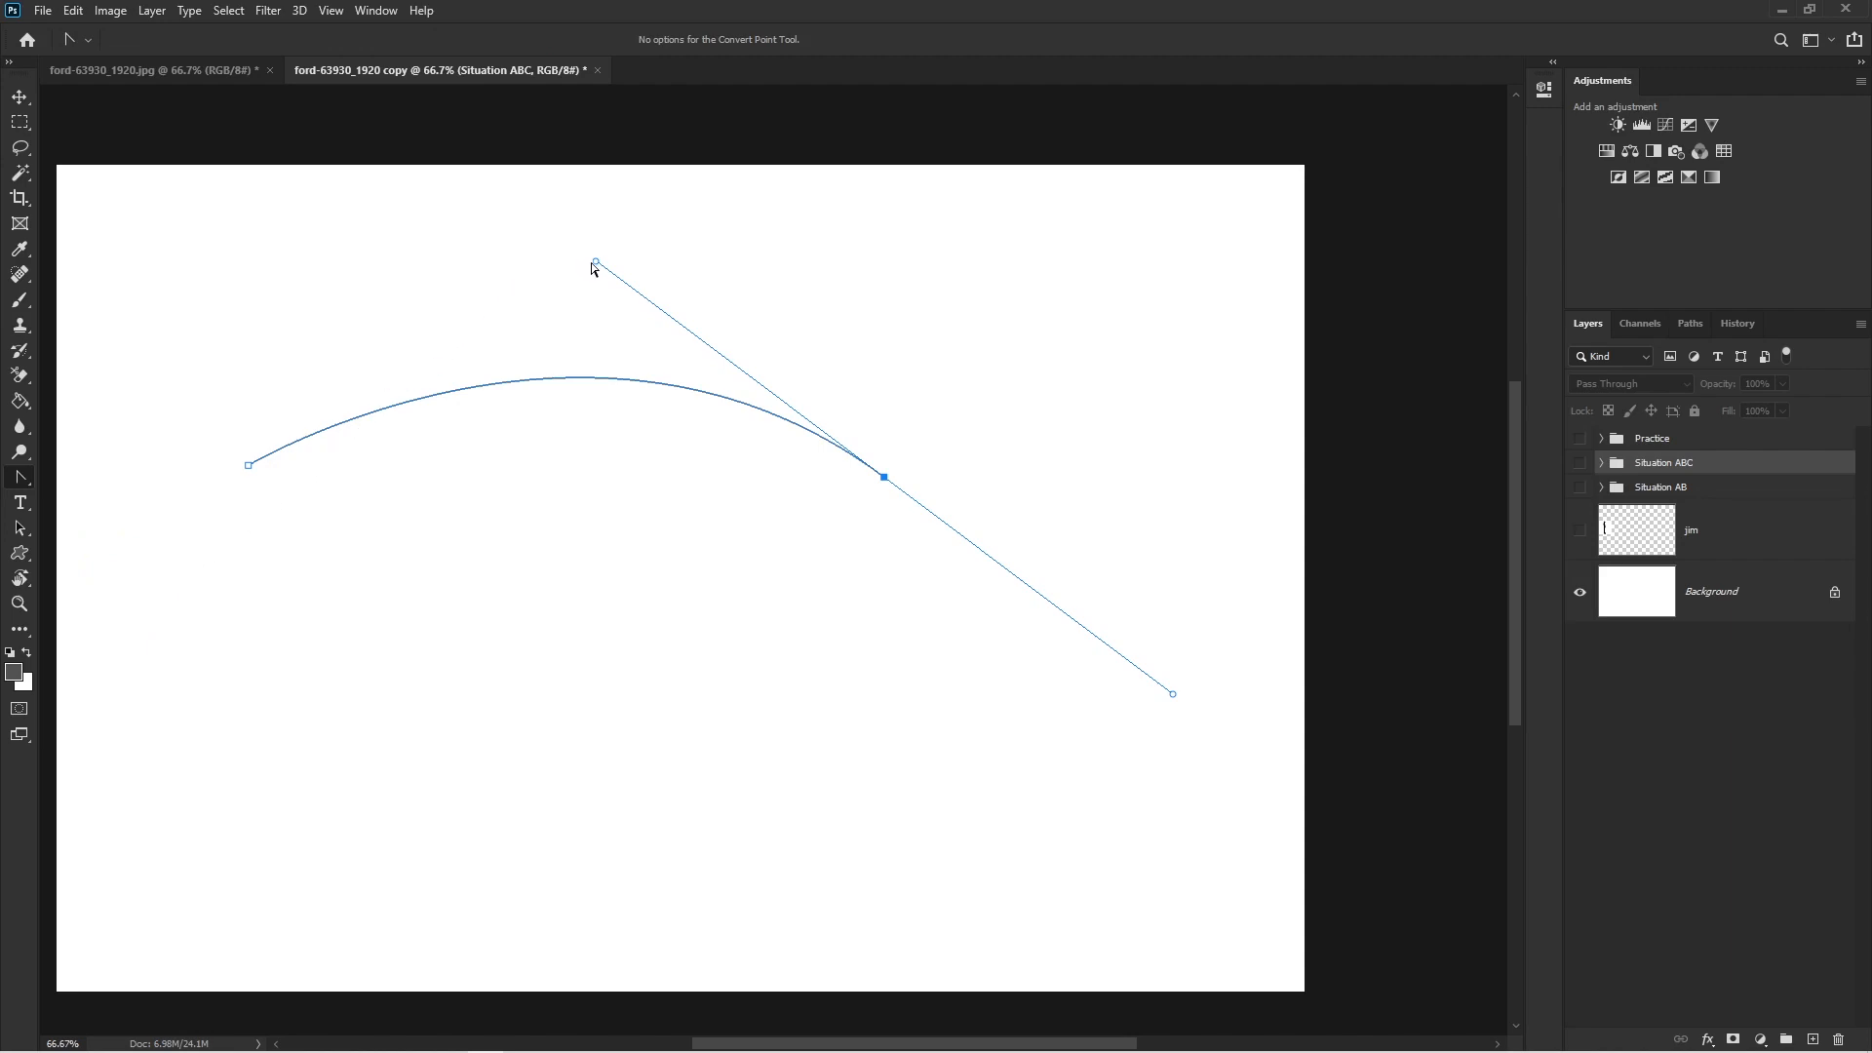
mouse_move(595, 264)
mouse_down()
mouse_move(488, 292)
mouse_move(539, 243)
mouse_move(588, 261)
mouse_move(526, 301)
mouse_move(539, 243)
mouse_move(582, 243)
mouse_up()
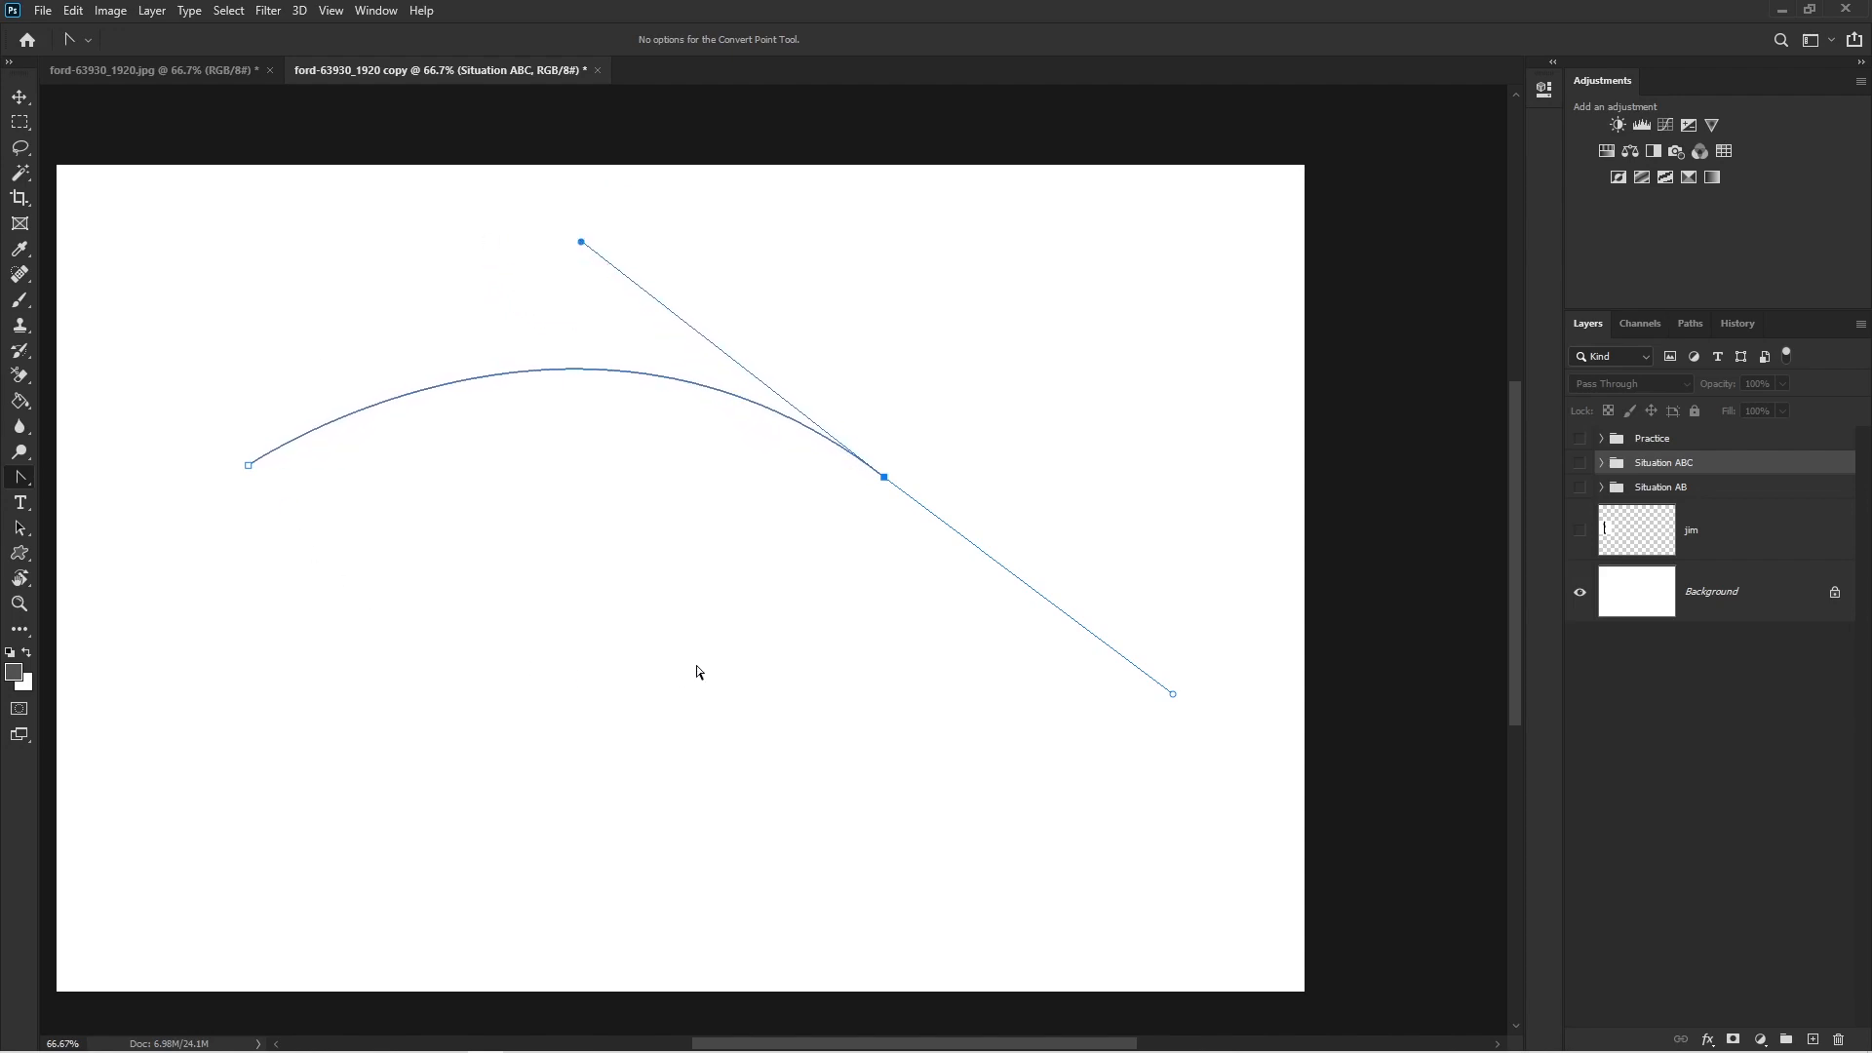
- Return to the Pen Tool and add a third anchor below the middle of the arch, continuing the curve
right_click(19, 479)
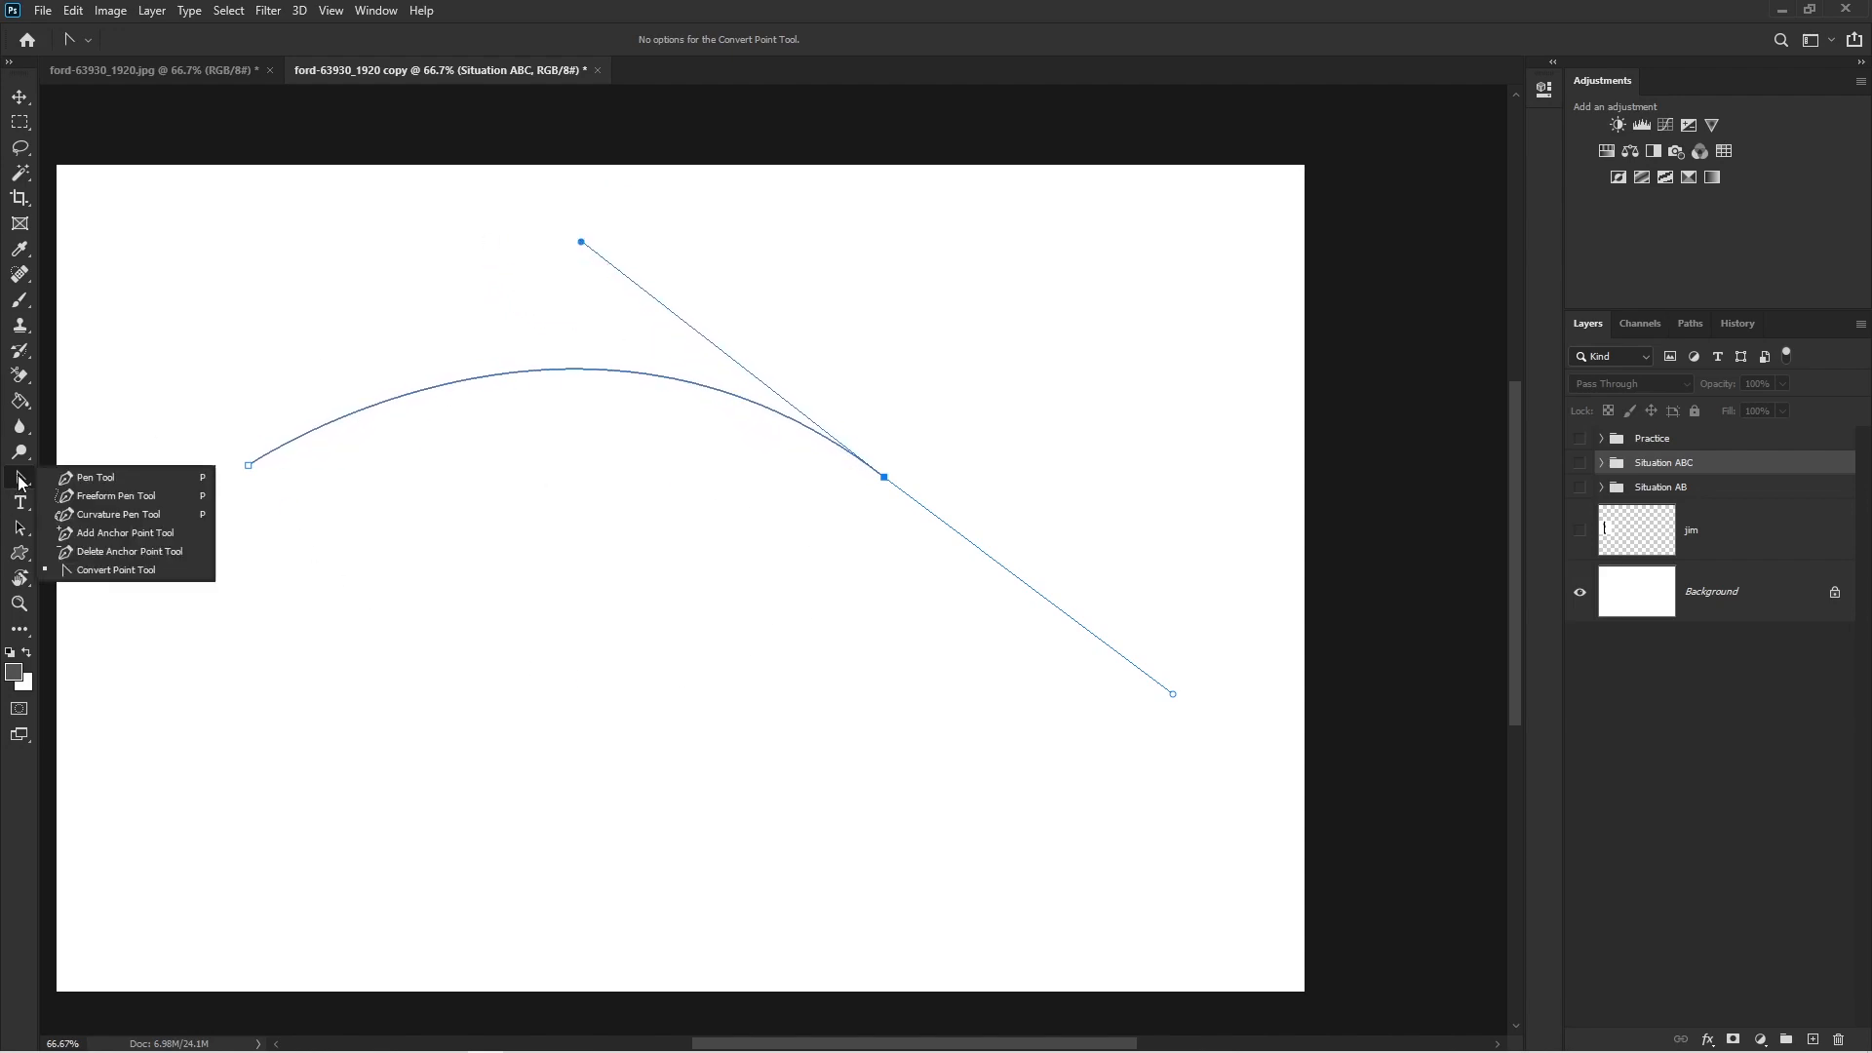
click(84, 478)
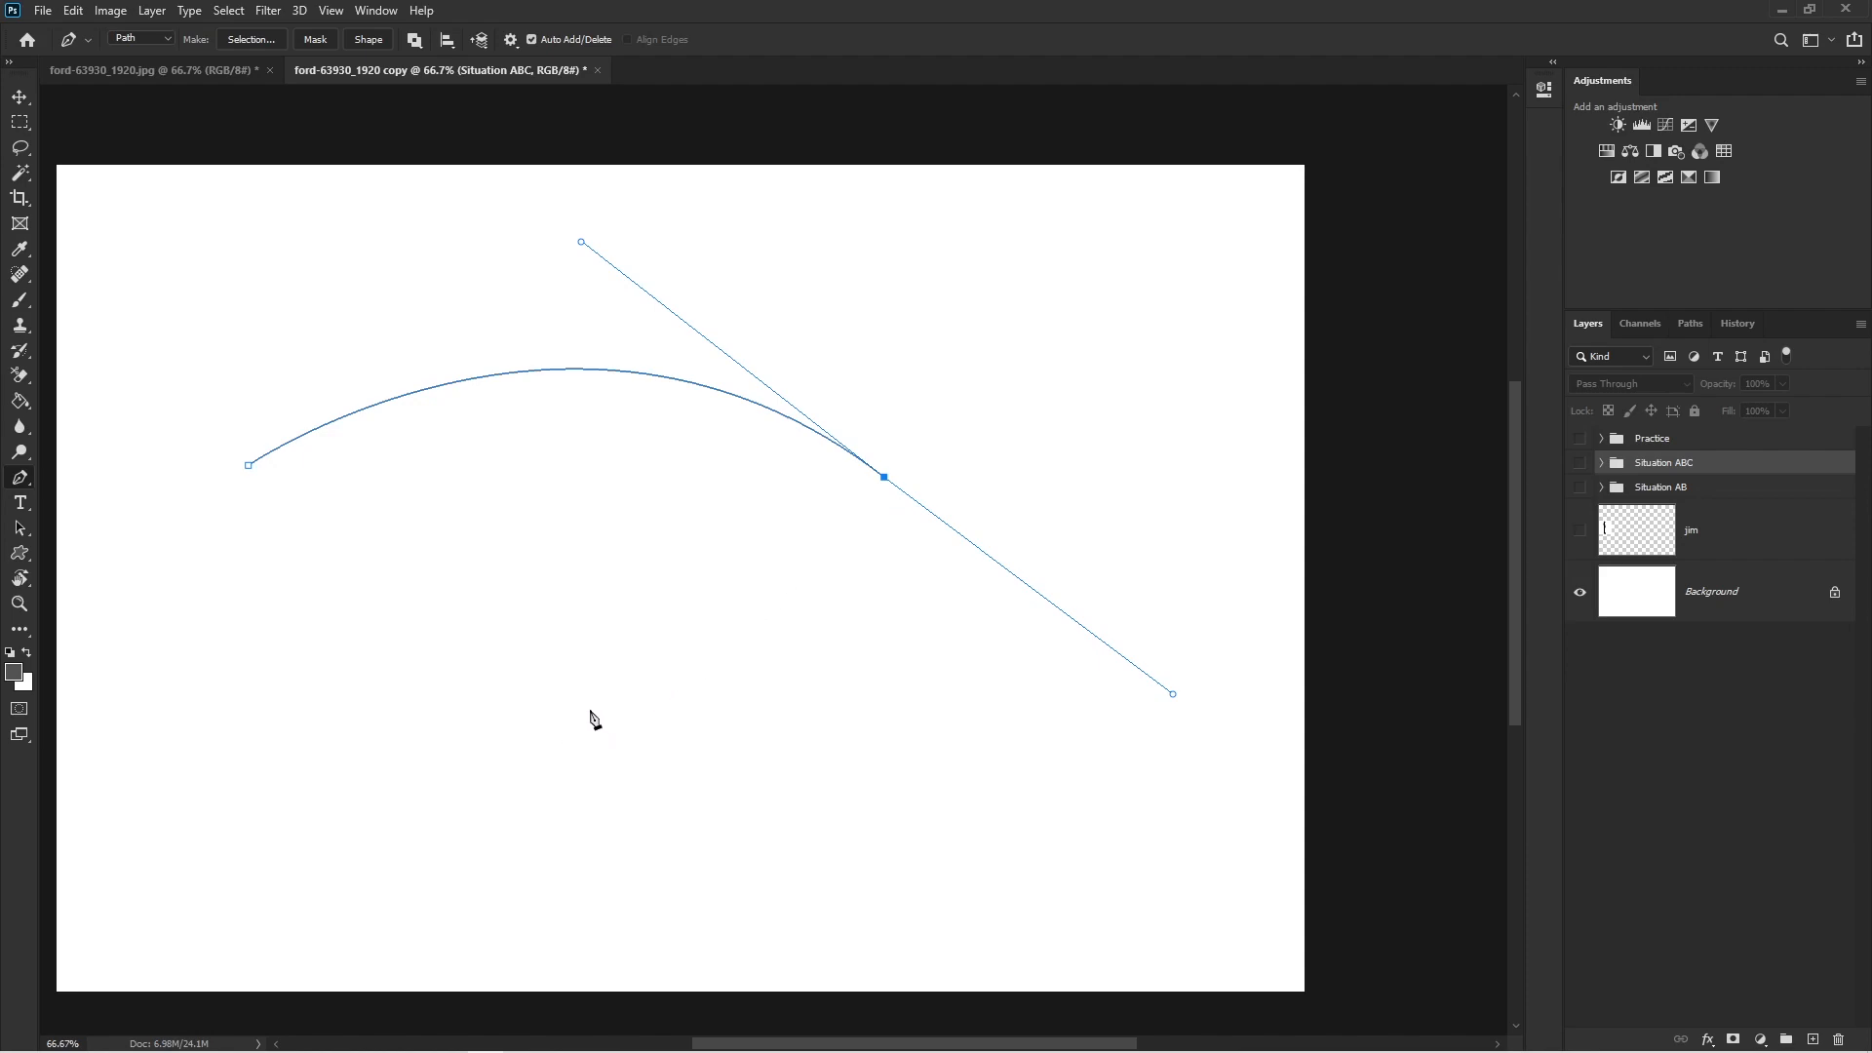
click(589, 709)
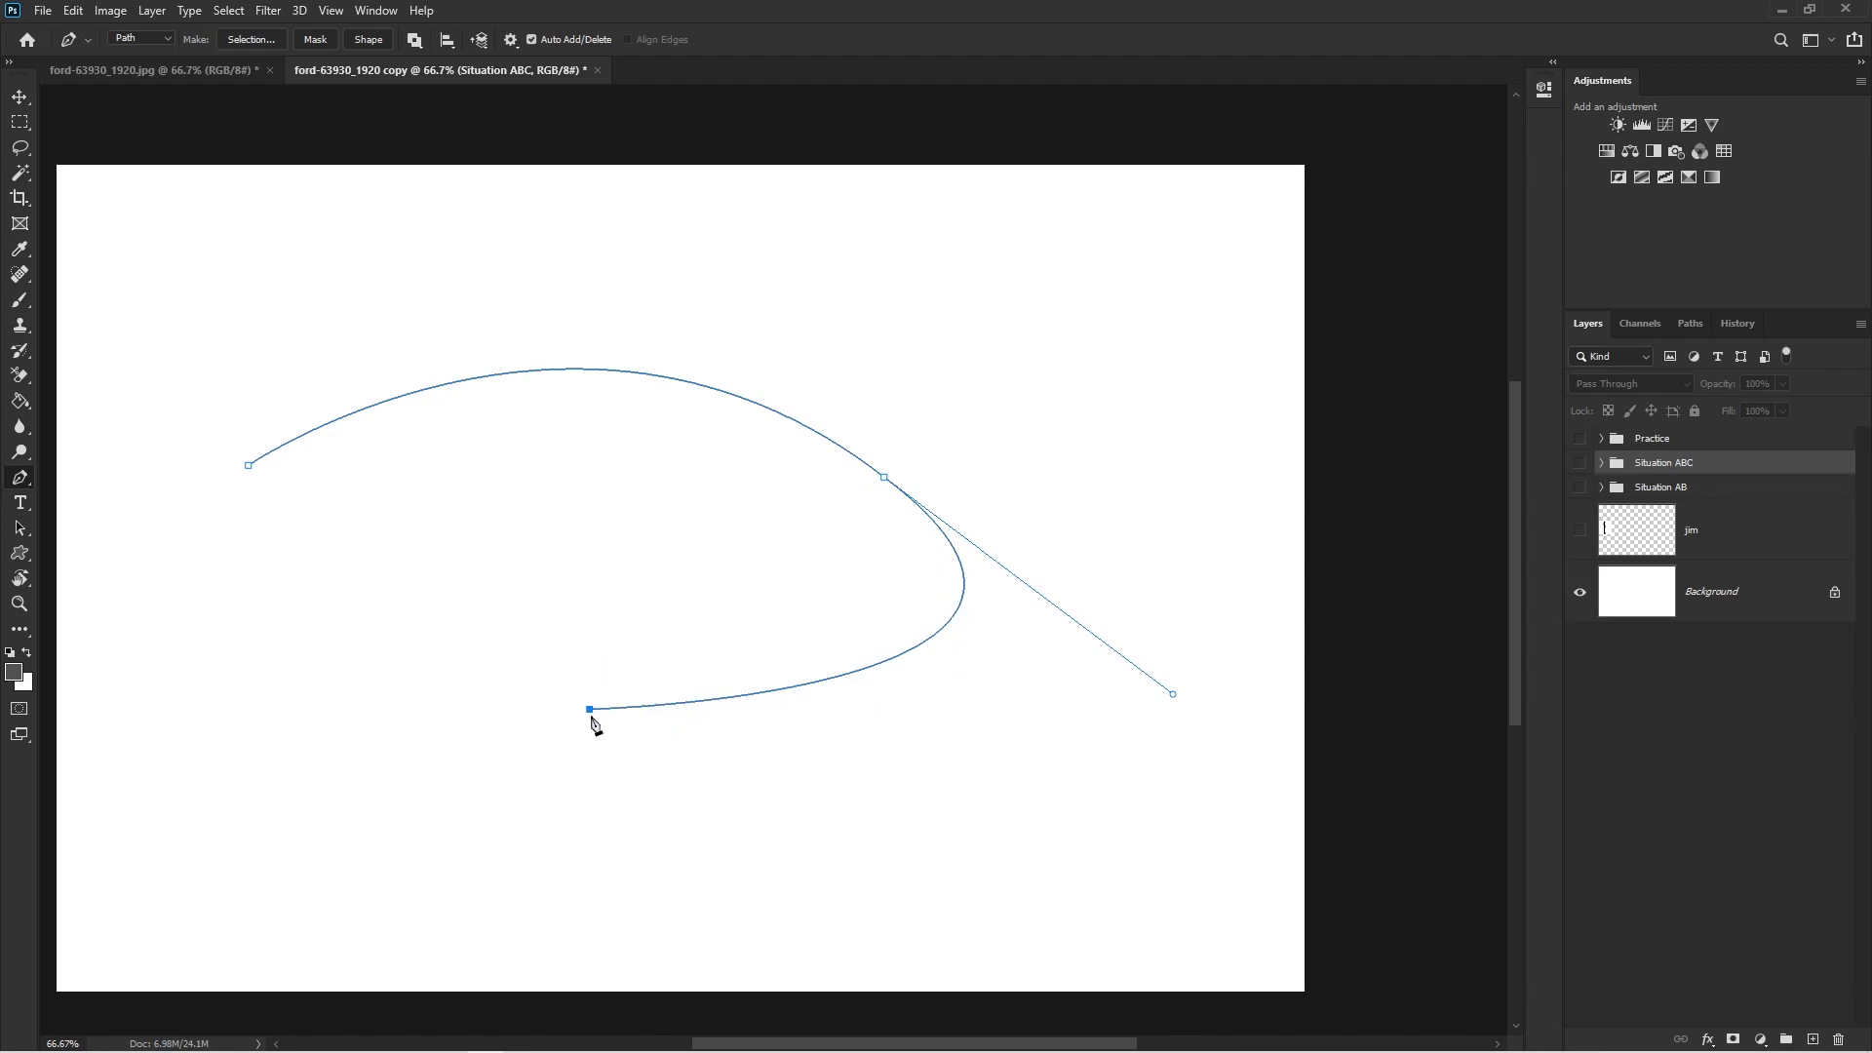
click(907, 497)
key(ctrl+z)
- Use the Convert Point Tool to swing the second anchor's lower direction handle downward and inward, independently of the upper handle
click(27, 487)
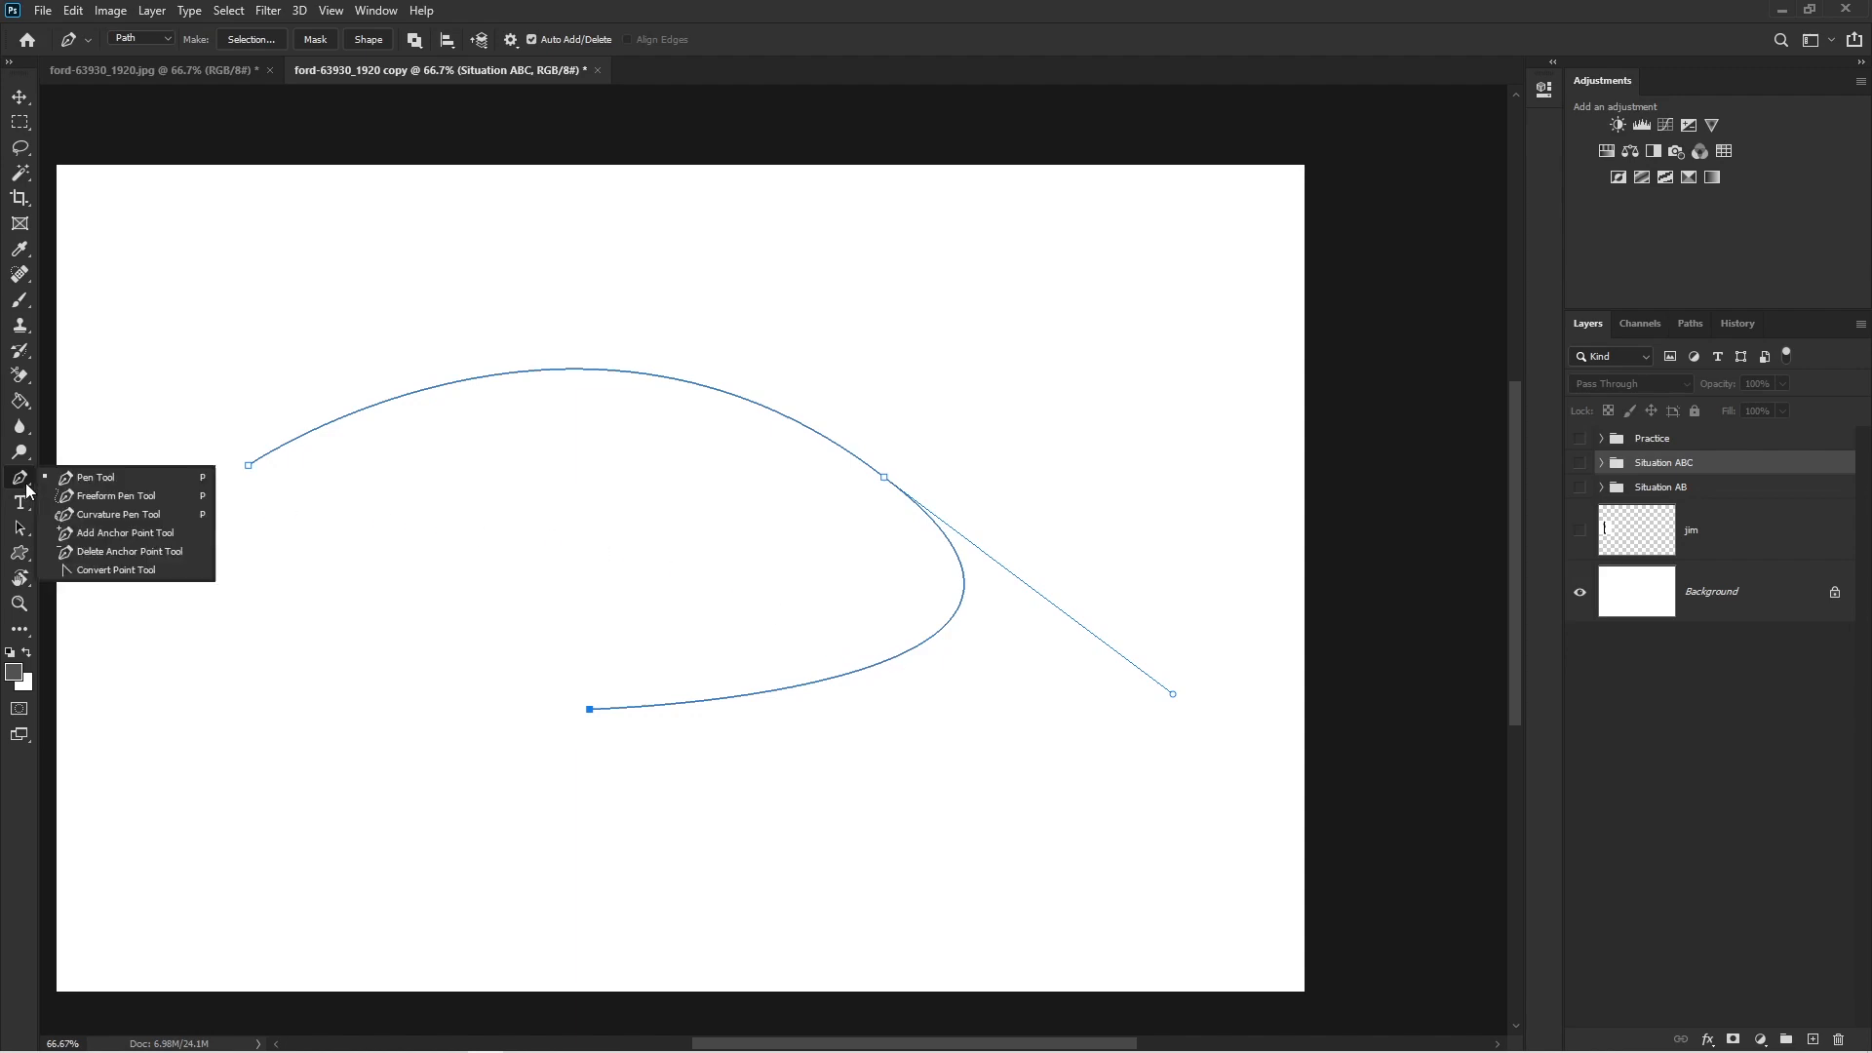
click(117, 570)
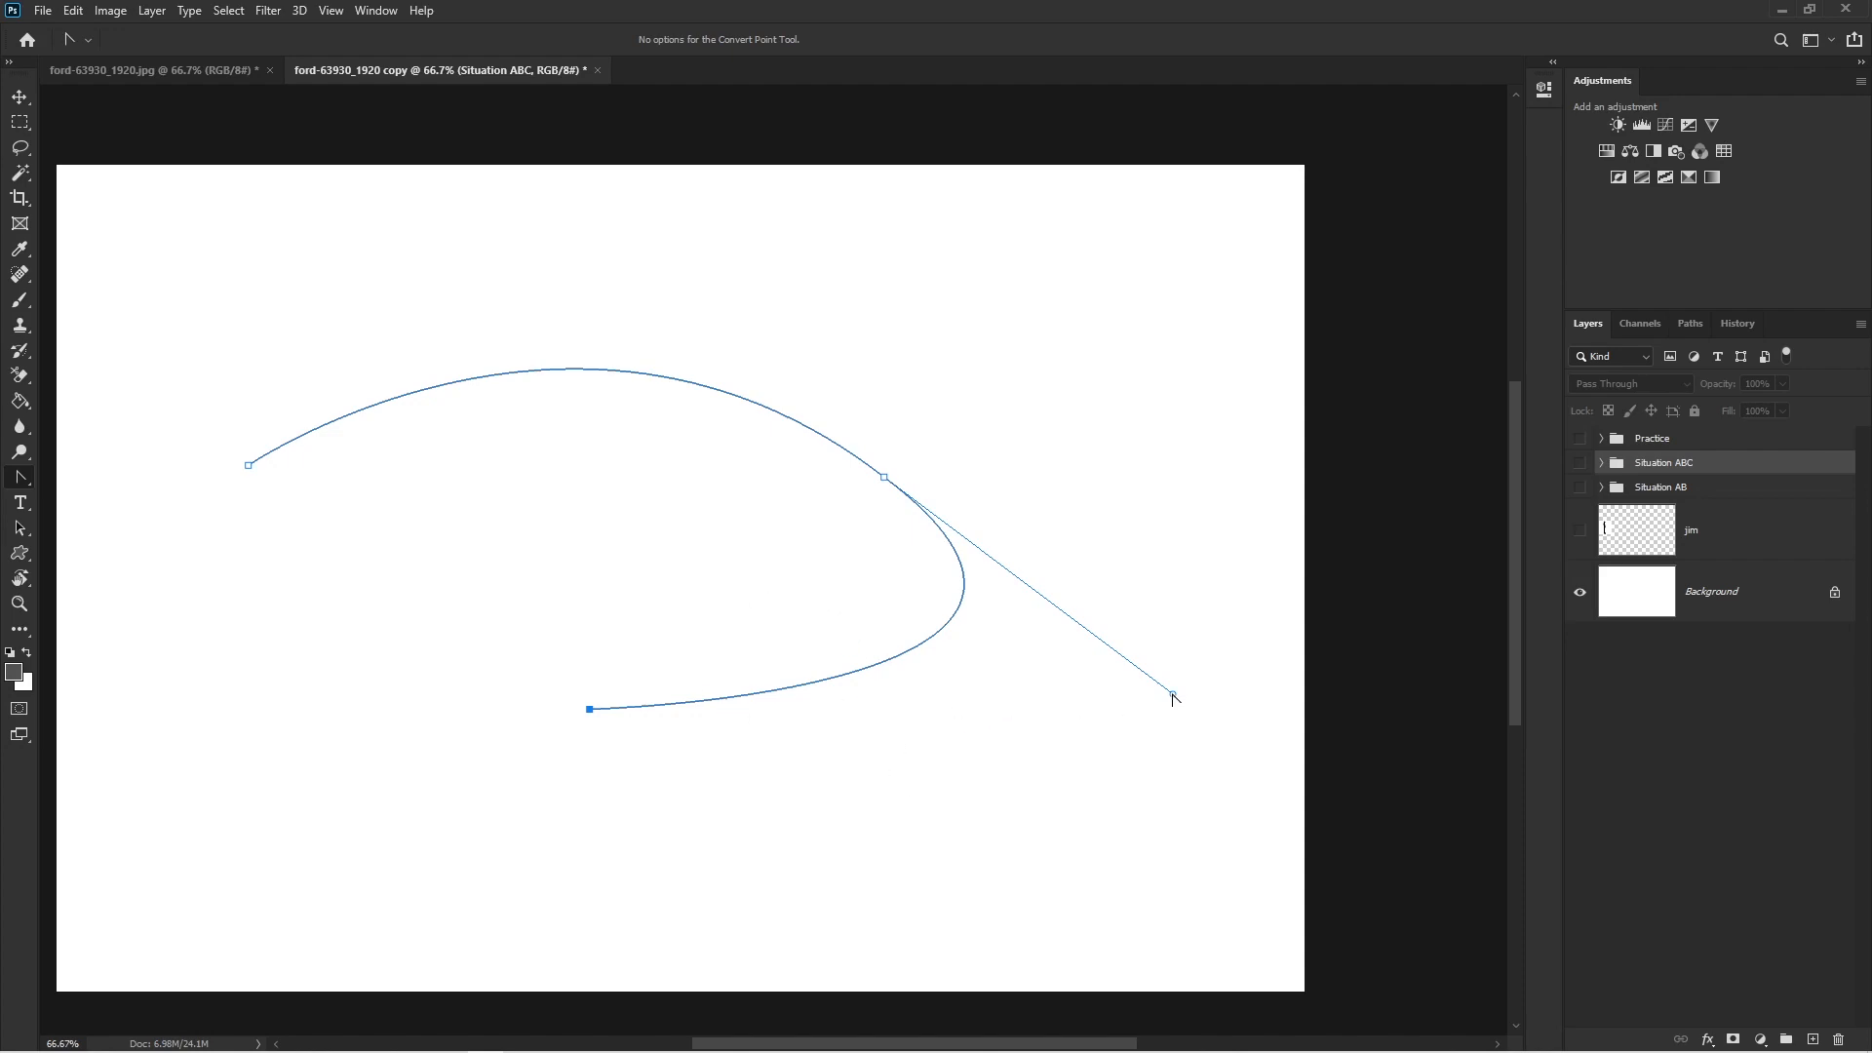
drag(1175, 699, 1022, 851)
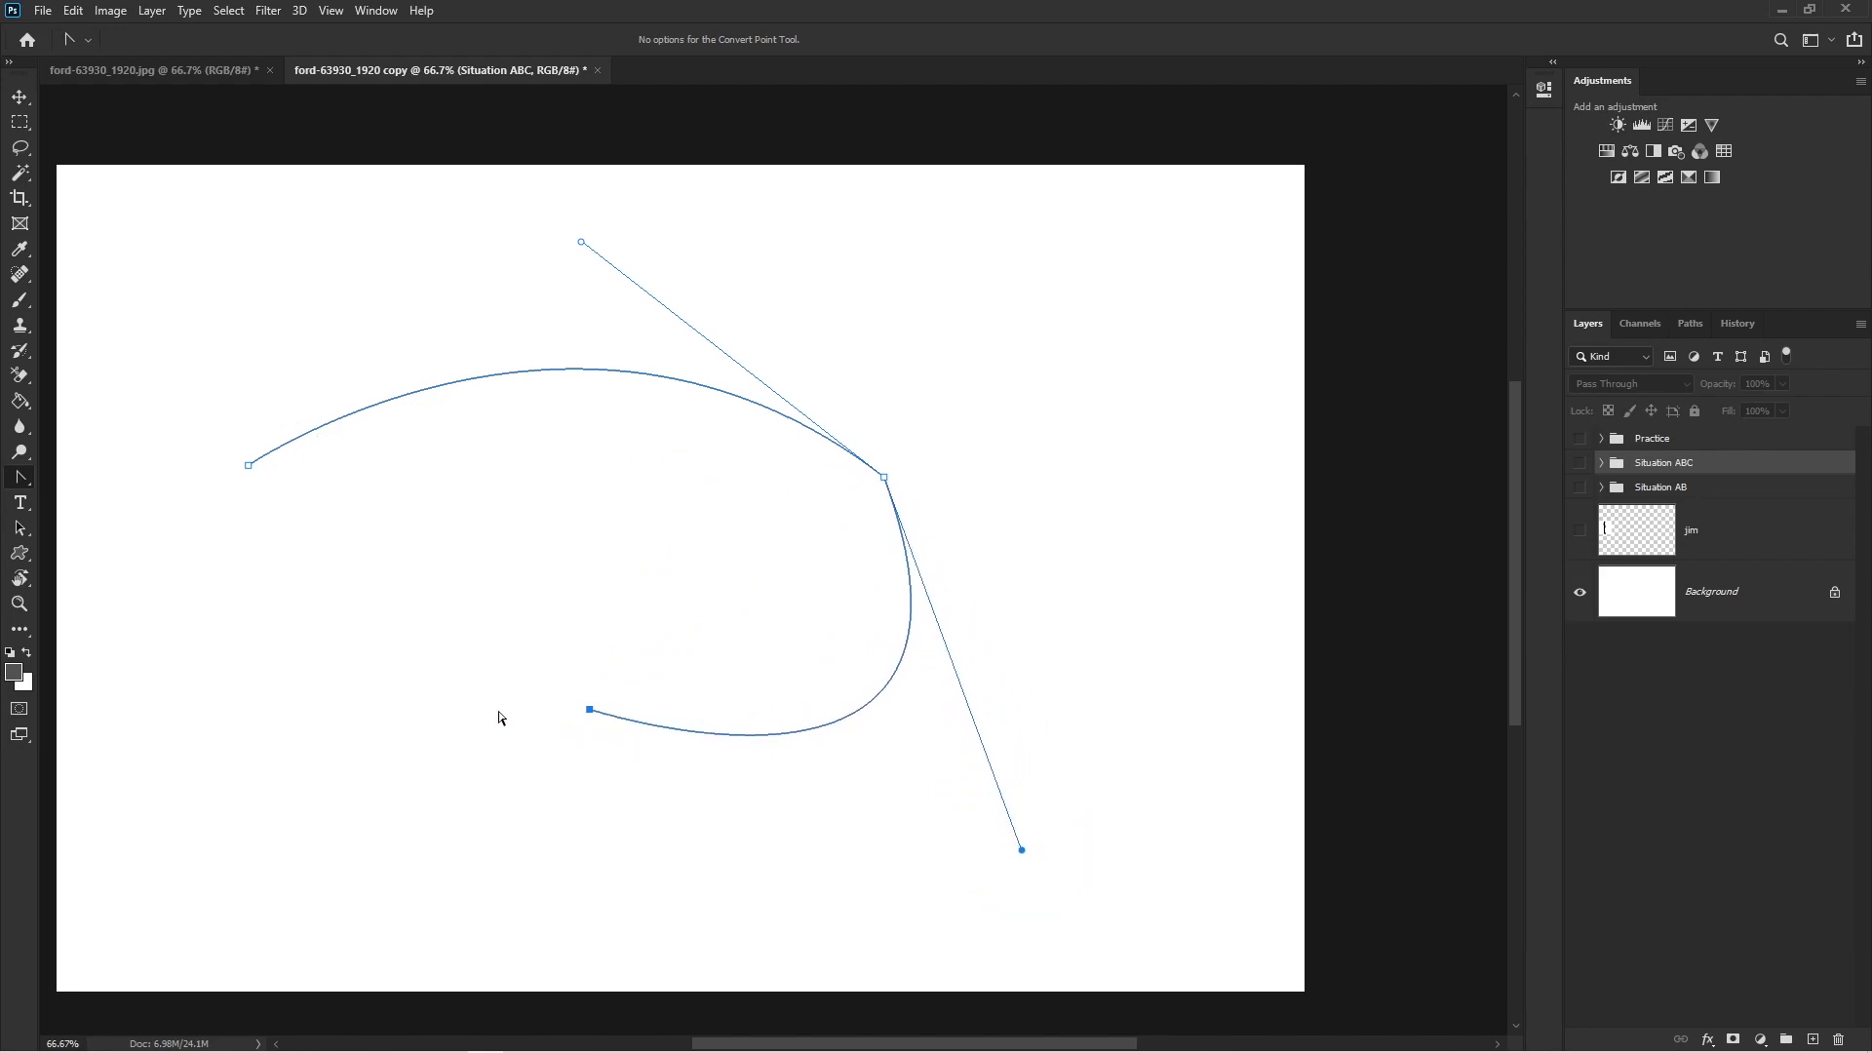
- Return to the Pen Tool and close the path with a straight segment back to the first anchor
right_click(20, 480)
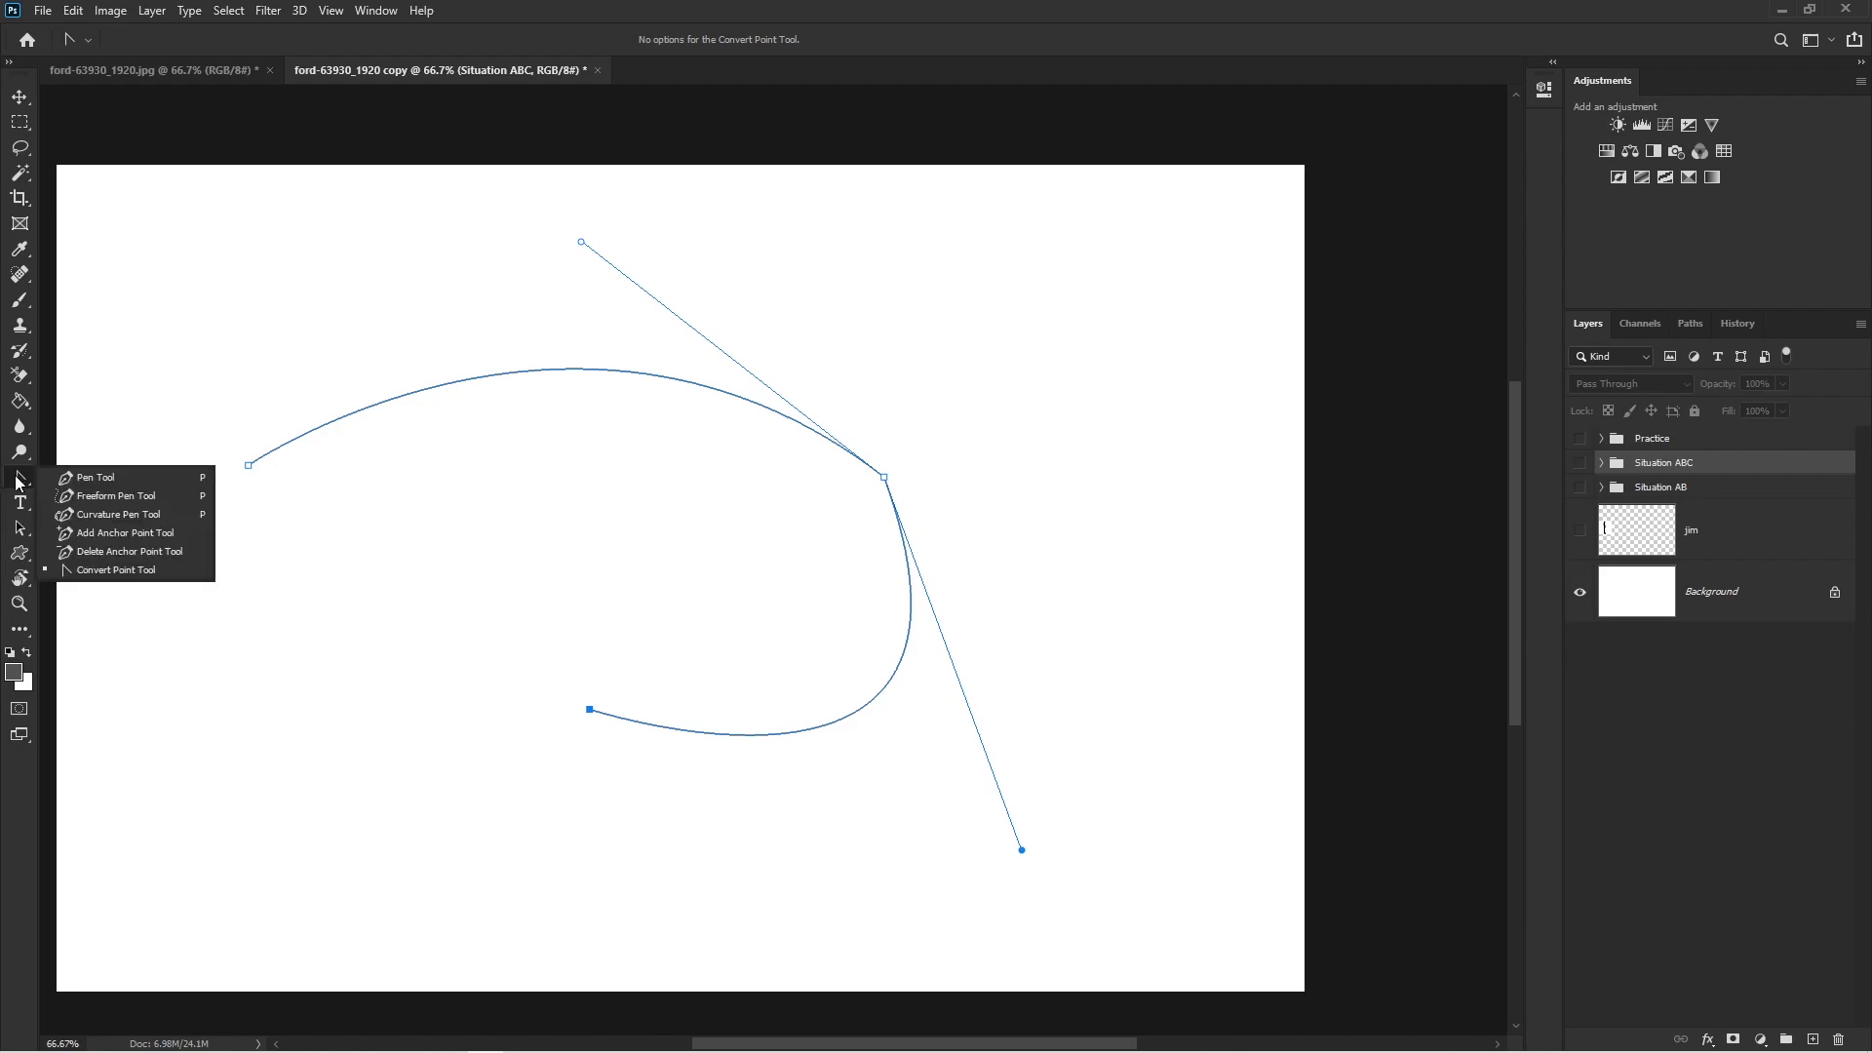
click(88, 477)
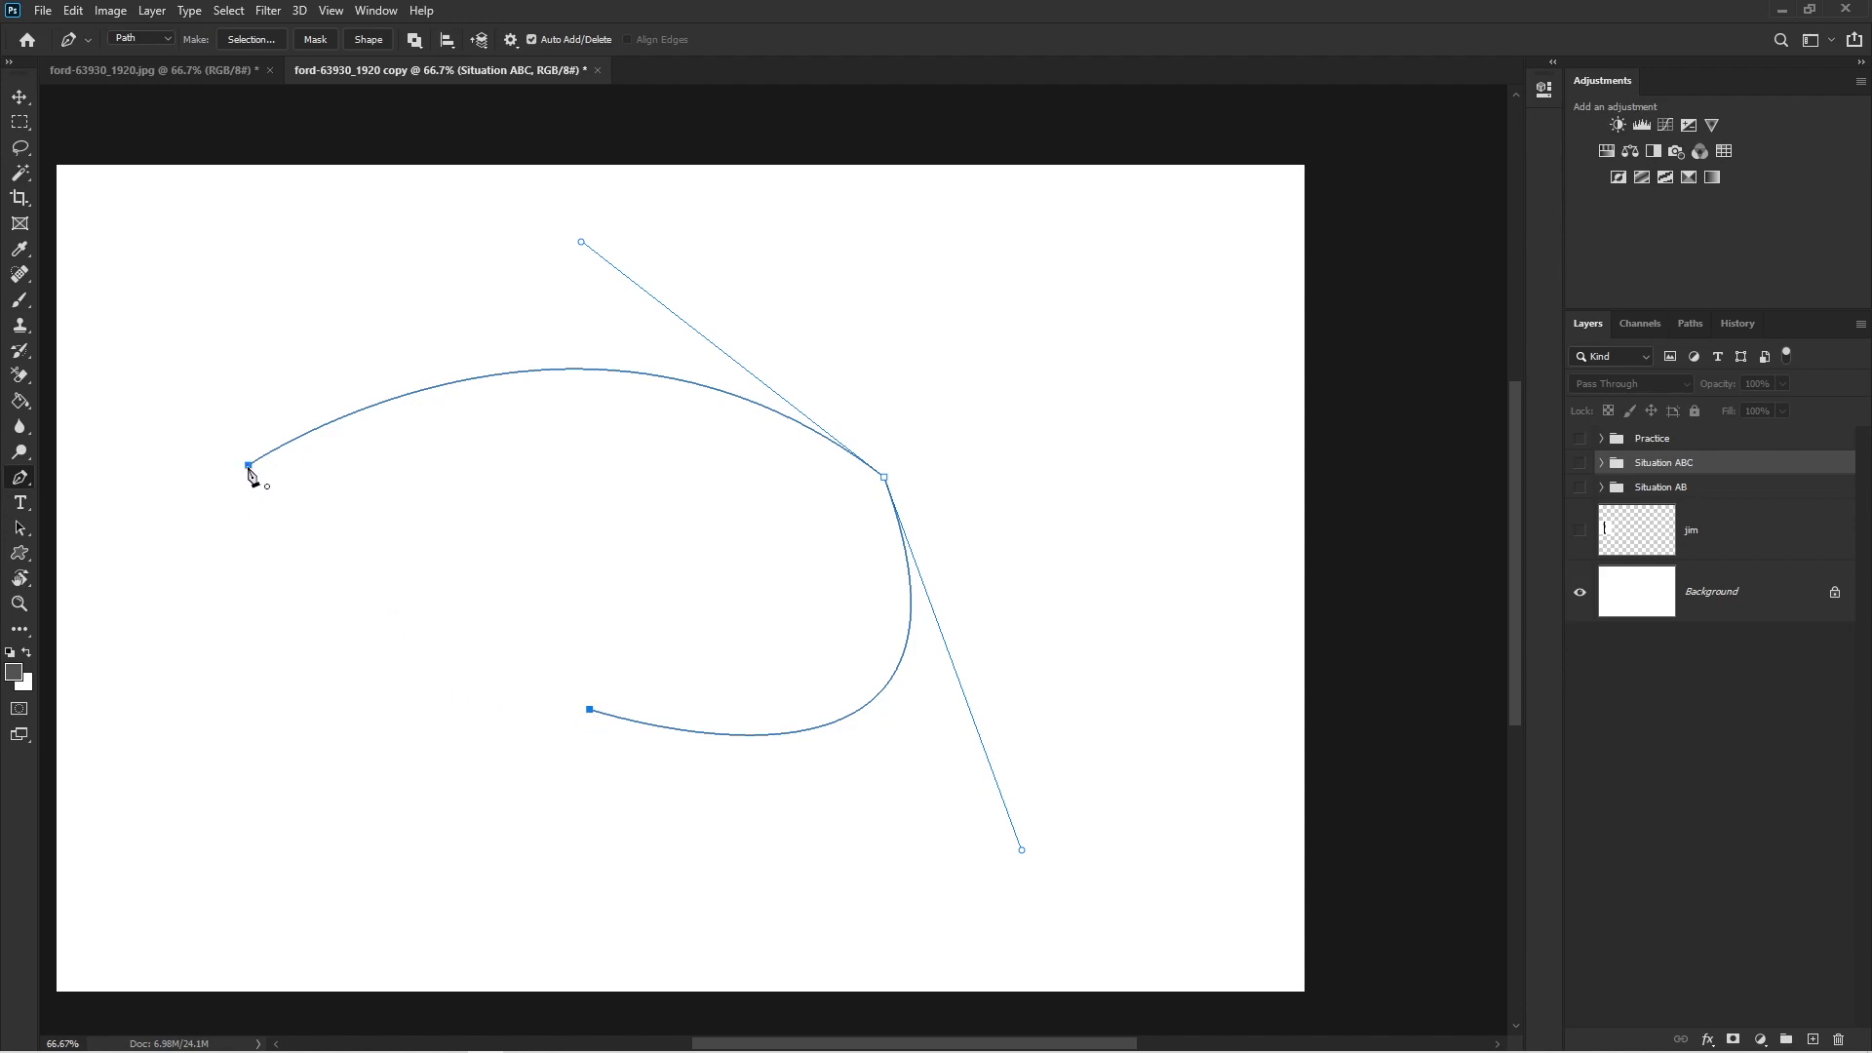
click(249, 466)
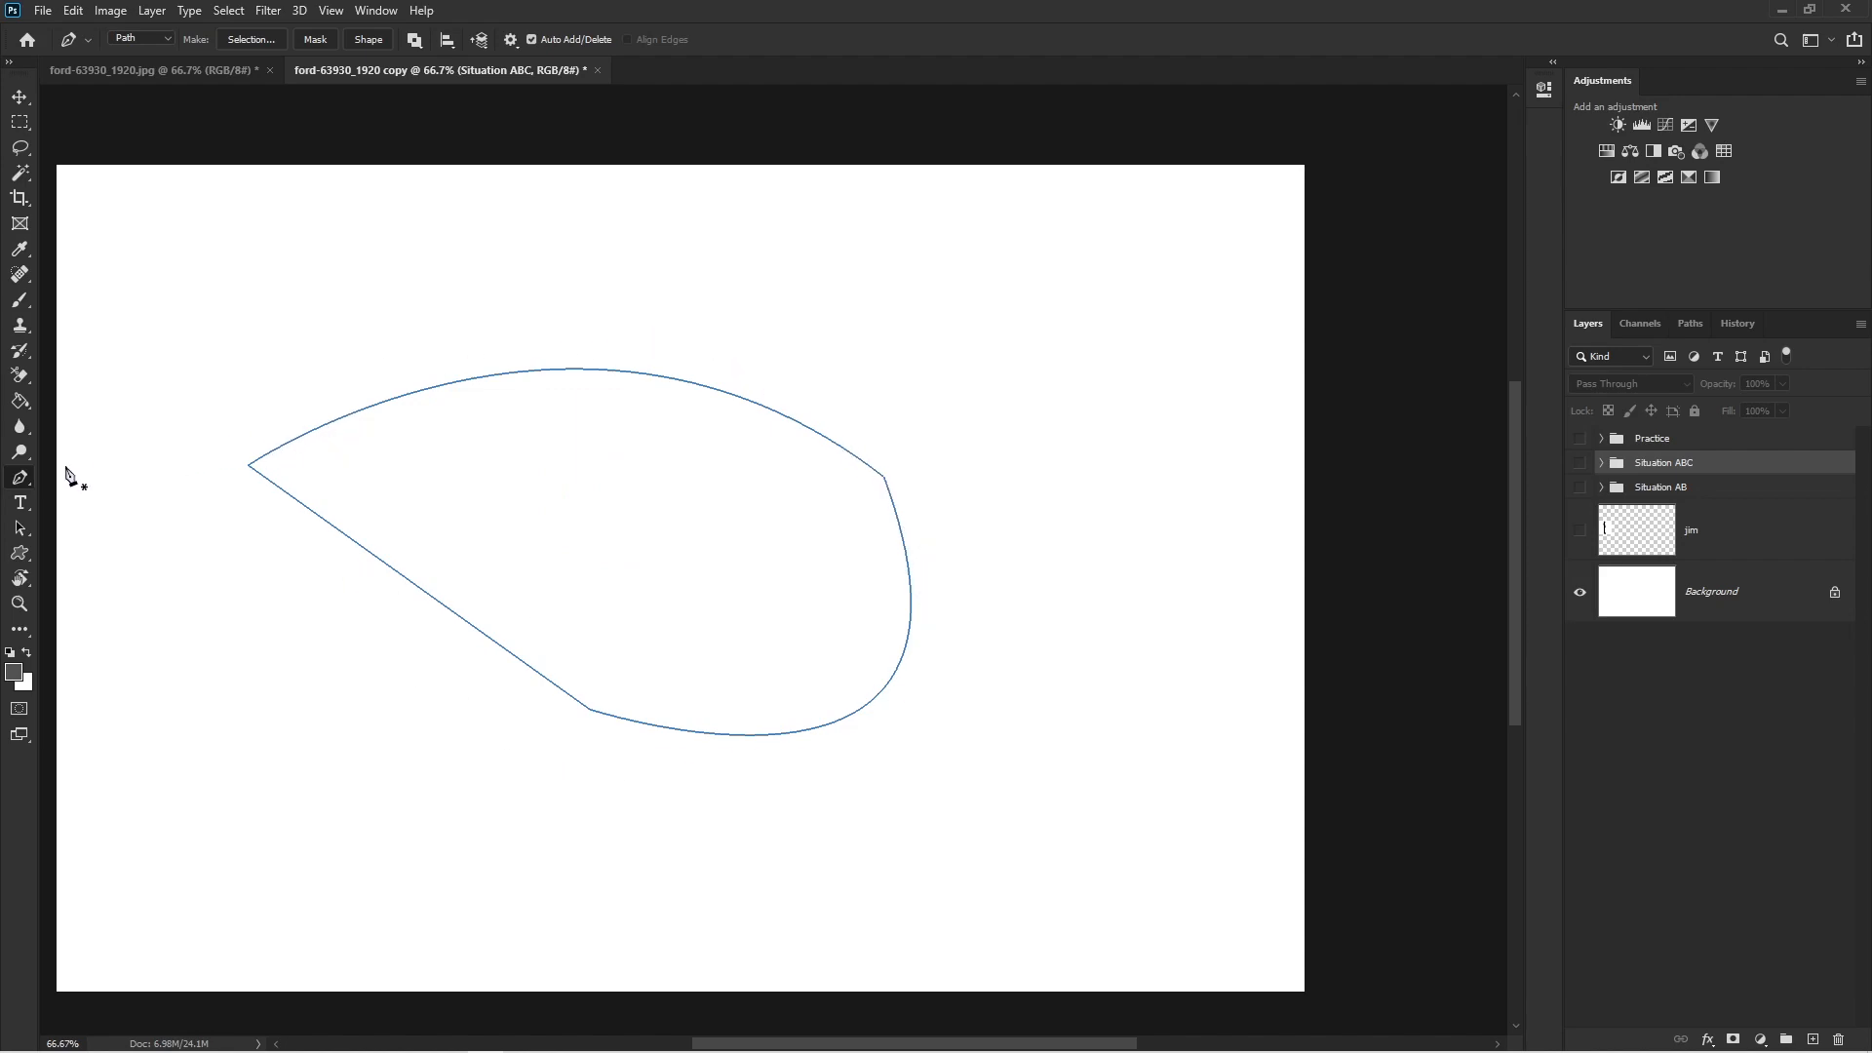
- Reselect the closed path and pull its second anchor's lower direction handle inward to tighten the lower curve
right_click(23, 479)
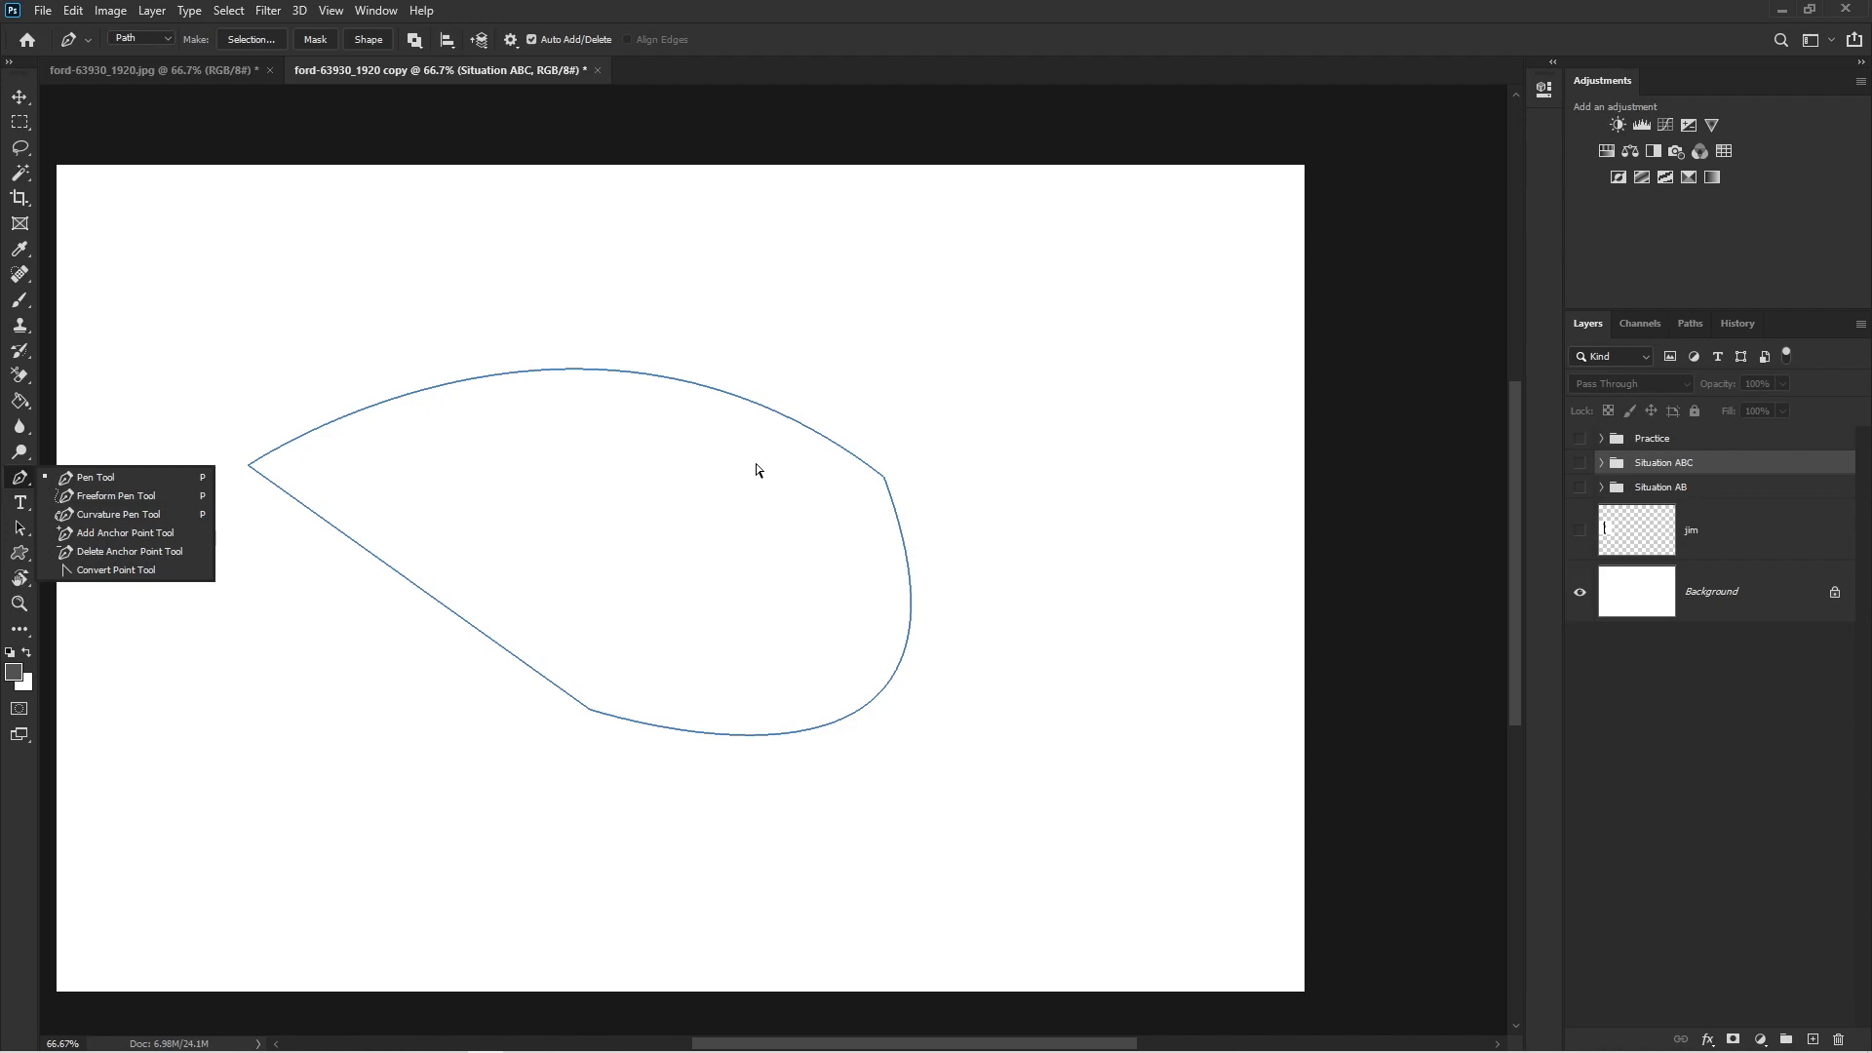
click(787, 421)
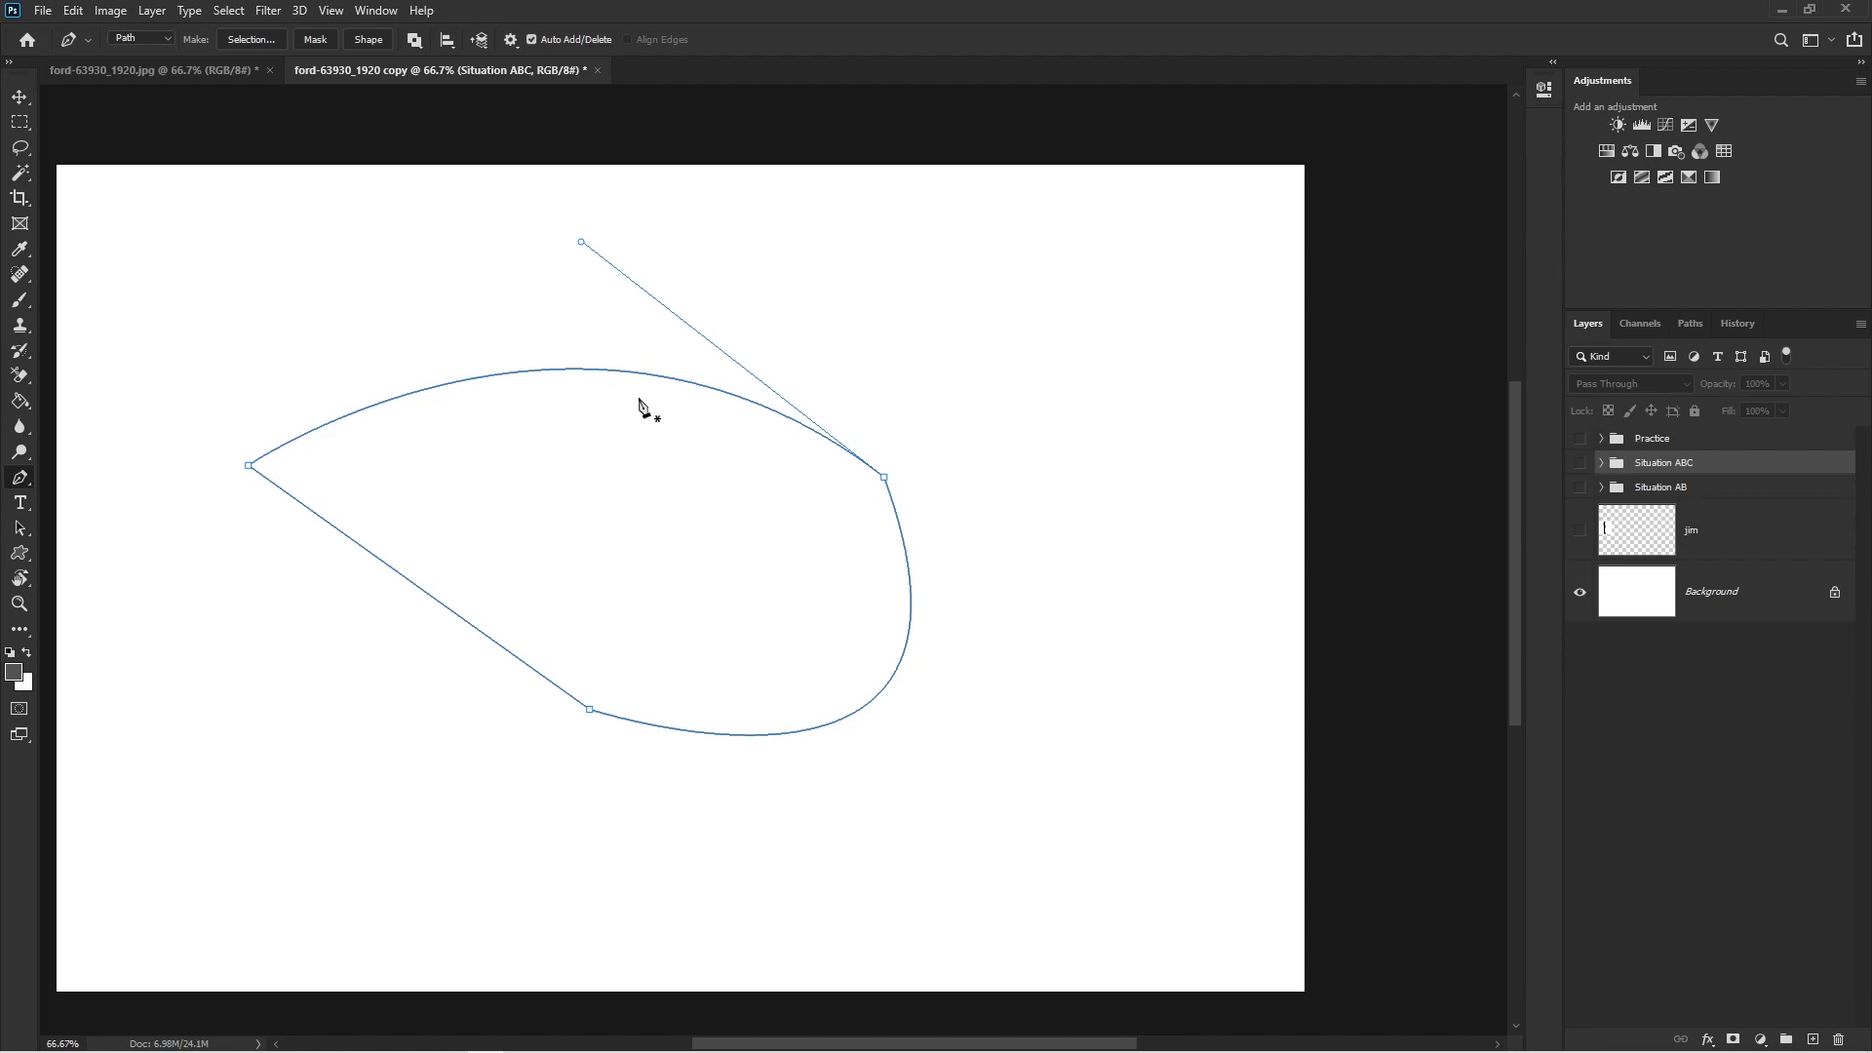
click(890, 679)
click(888, 681)
ctrl+click(380, 569)
click(855, 713)
key(ctrl+z)
ctrl+click(852, 719)
drag(1022, 852, 928, 827)
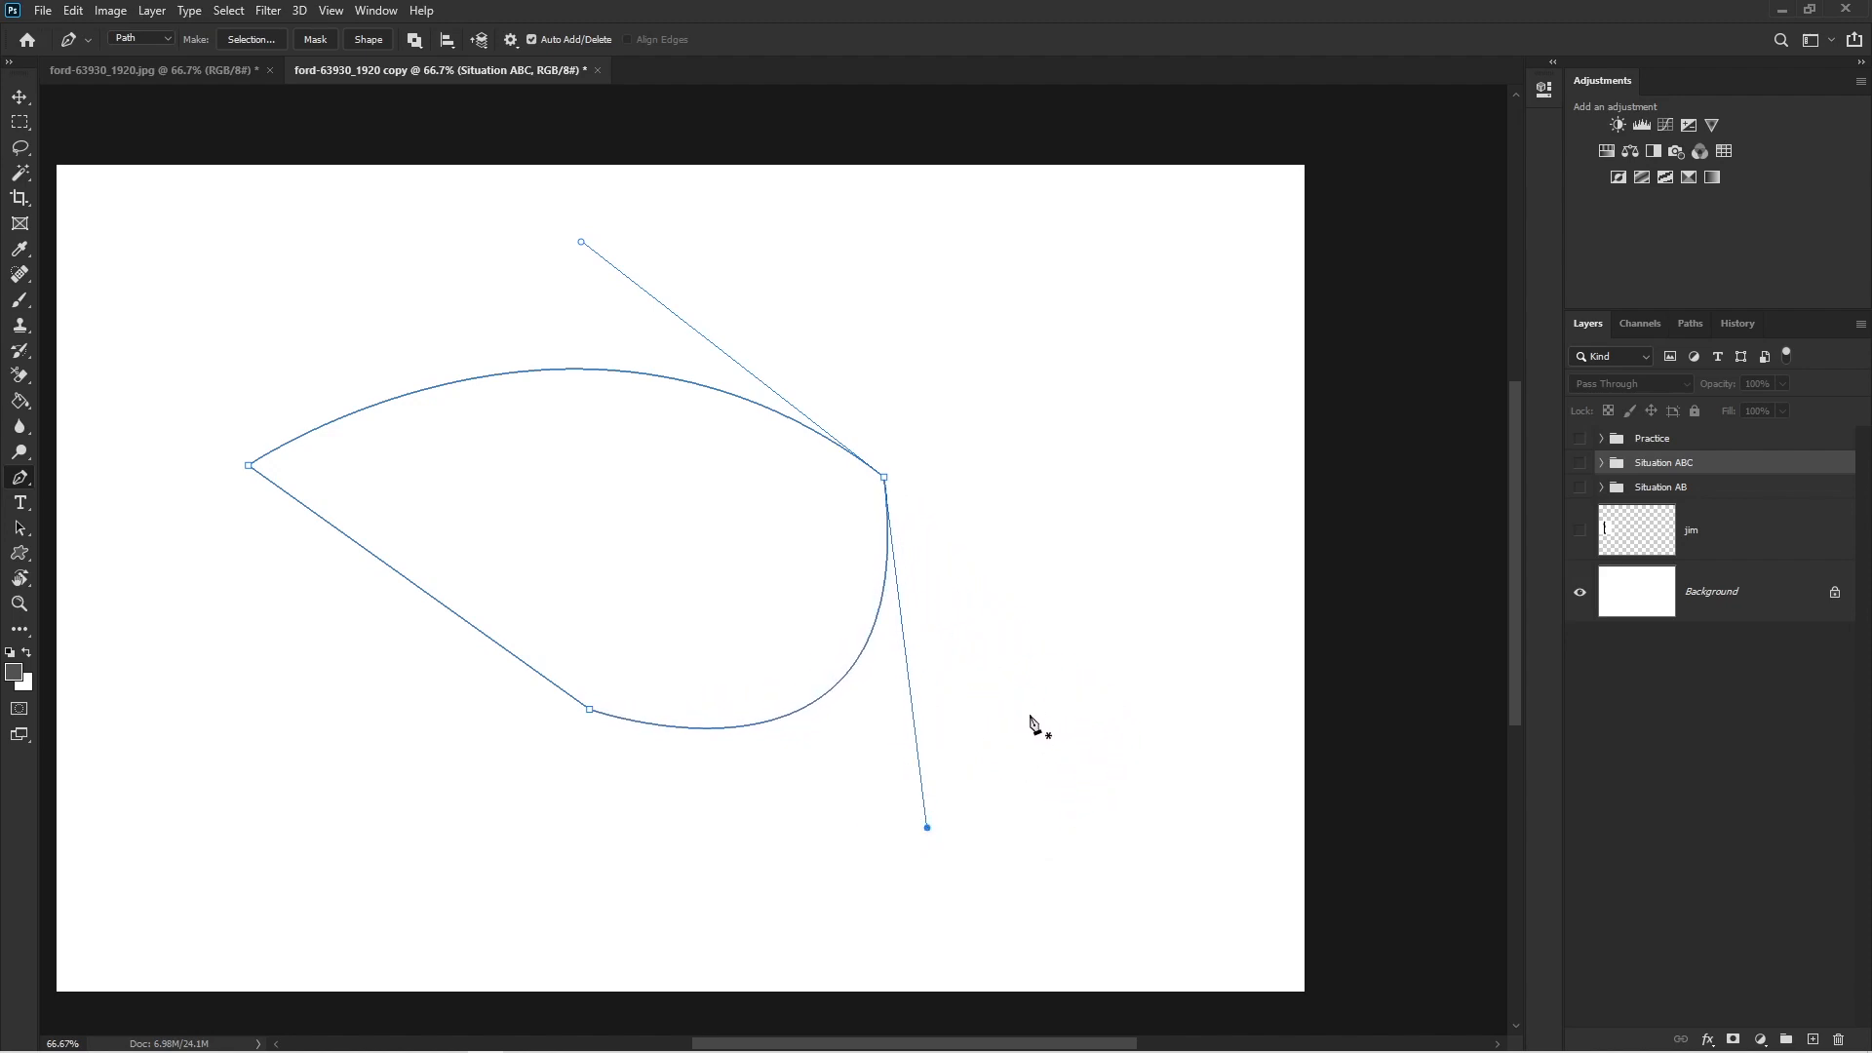
- Add anchor points on the upper arch and the lower curve, and delete the corner anchor between them
click(555, 371)
key(ctrl+z)
click(527, 372)
click(545, 371)
click(814, 710)
click(885, 478)
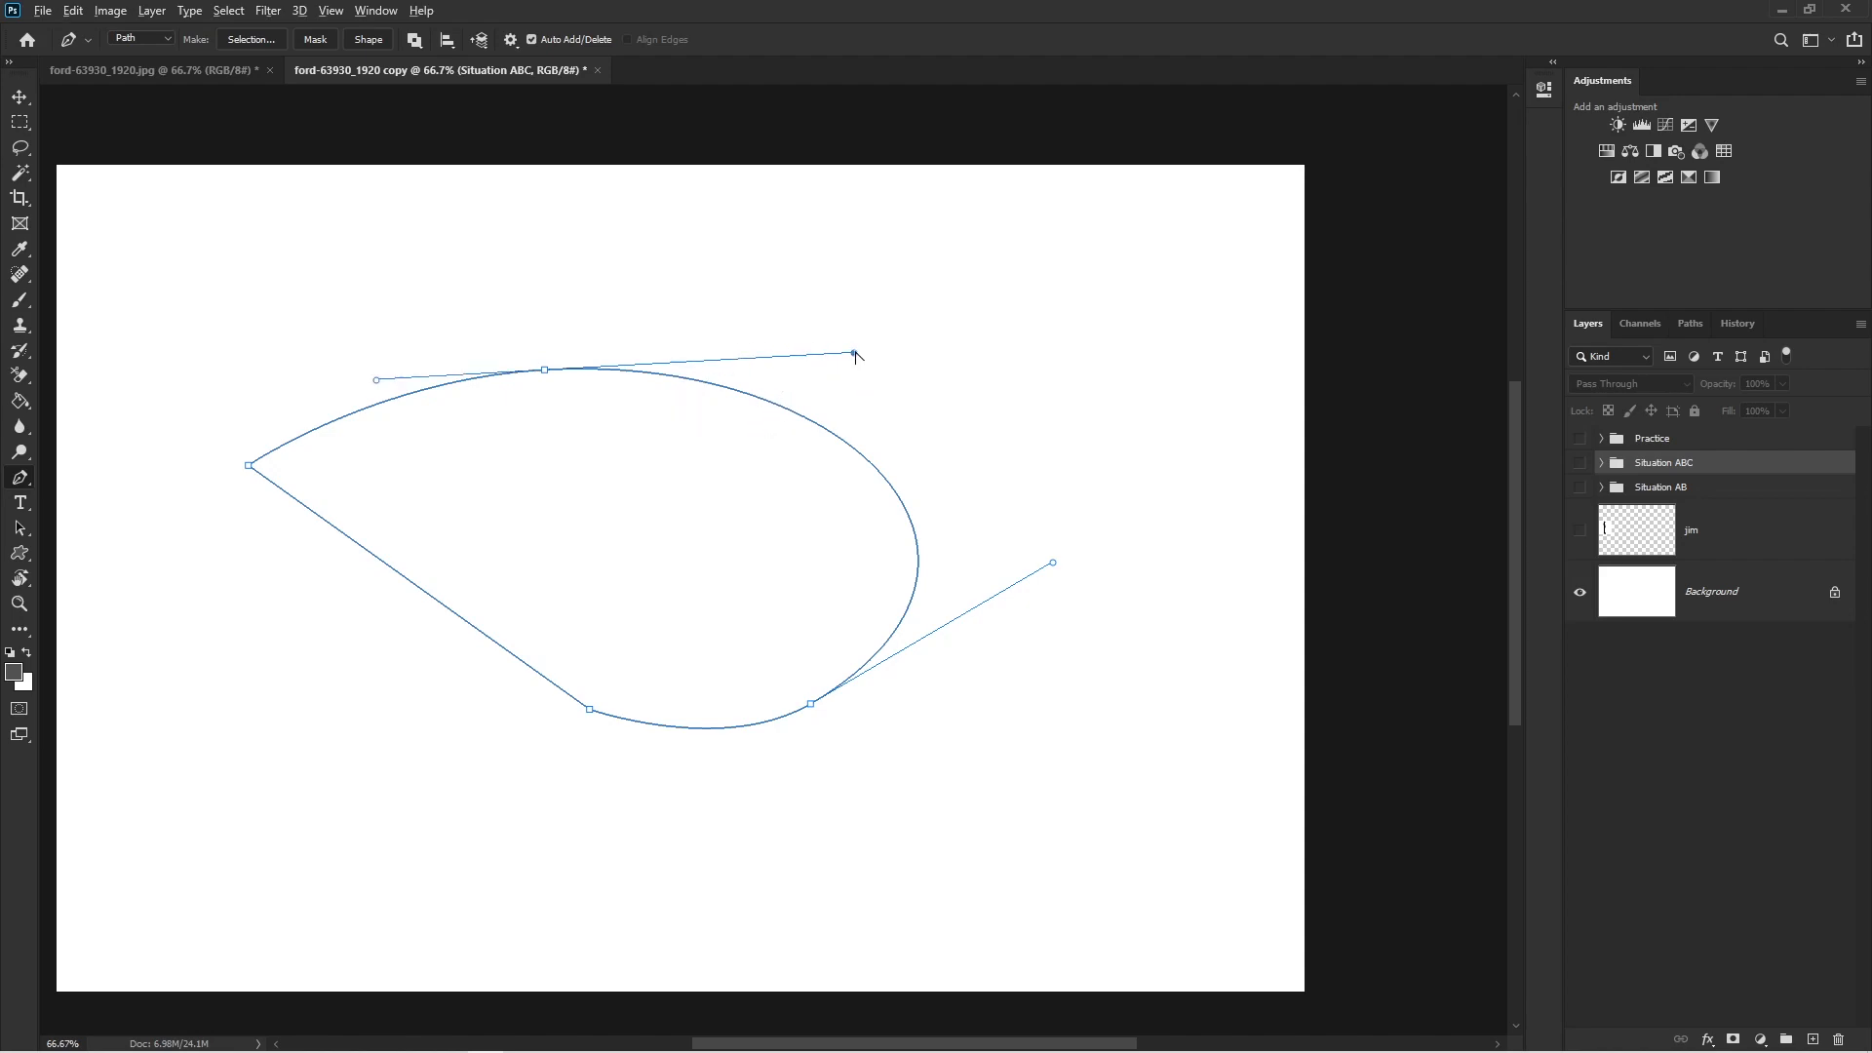
- Reshape the rounded end by adjusting the outer direction handles of the two added anchors, and switch to the Move tool
drag(854, 353, 815, 326)
drag(1053, 562, 1073, 616)
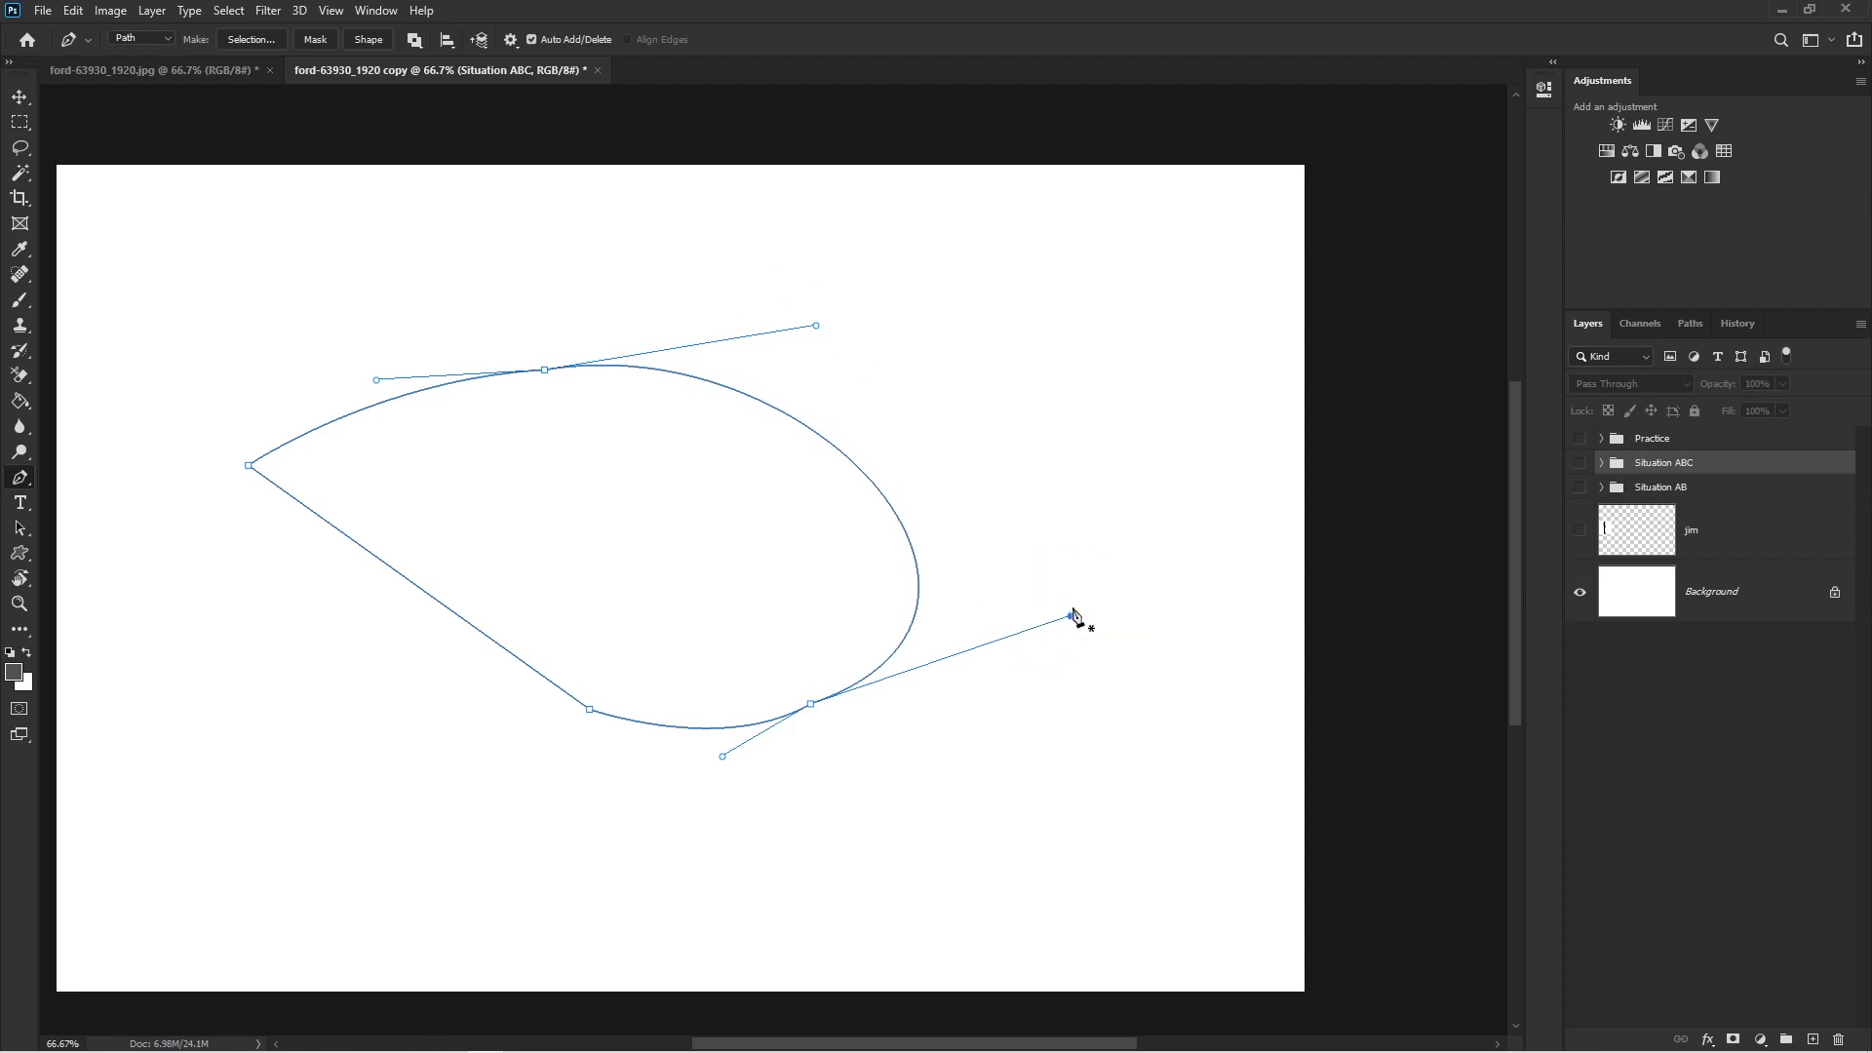
key(v)
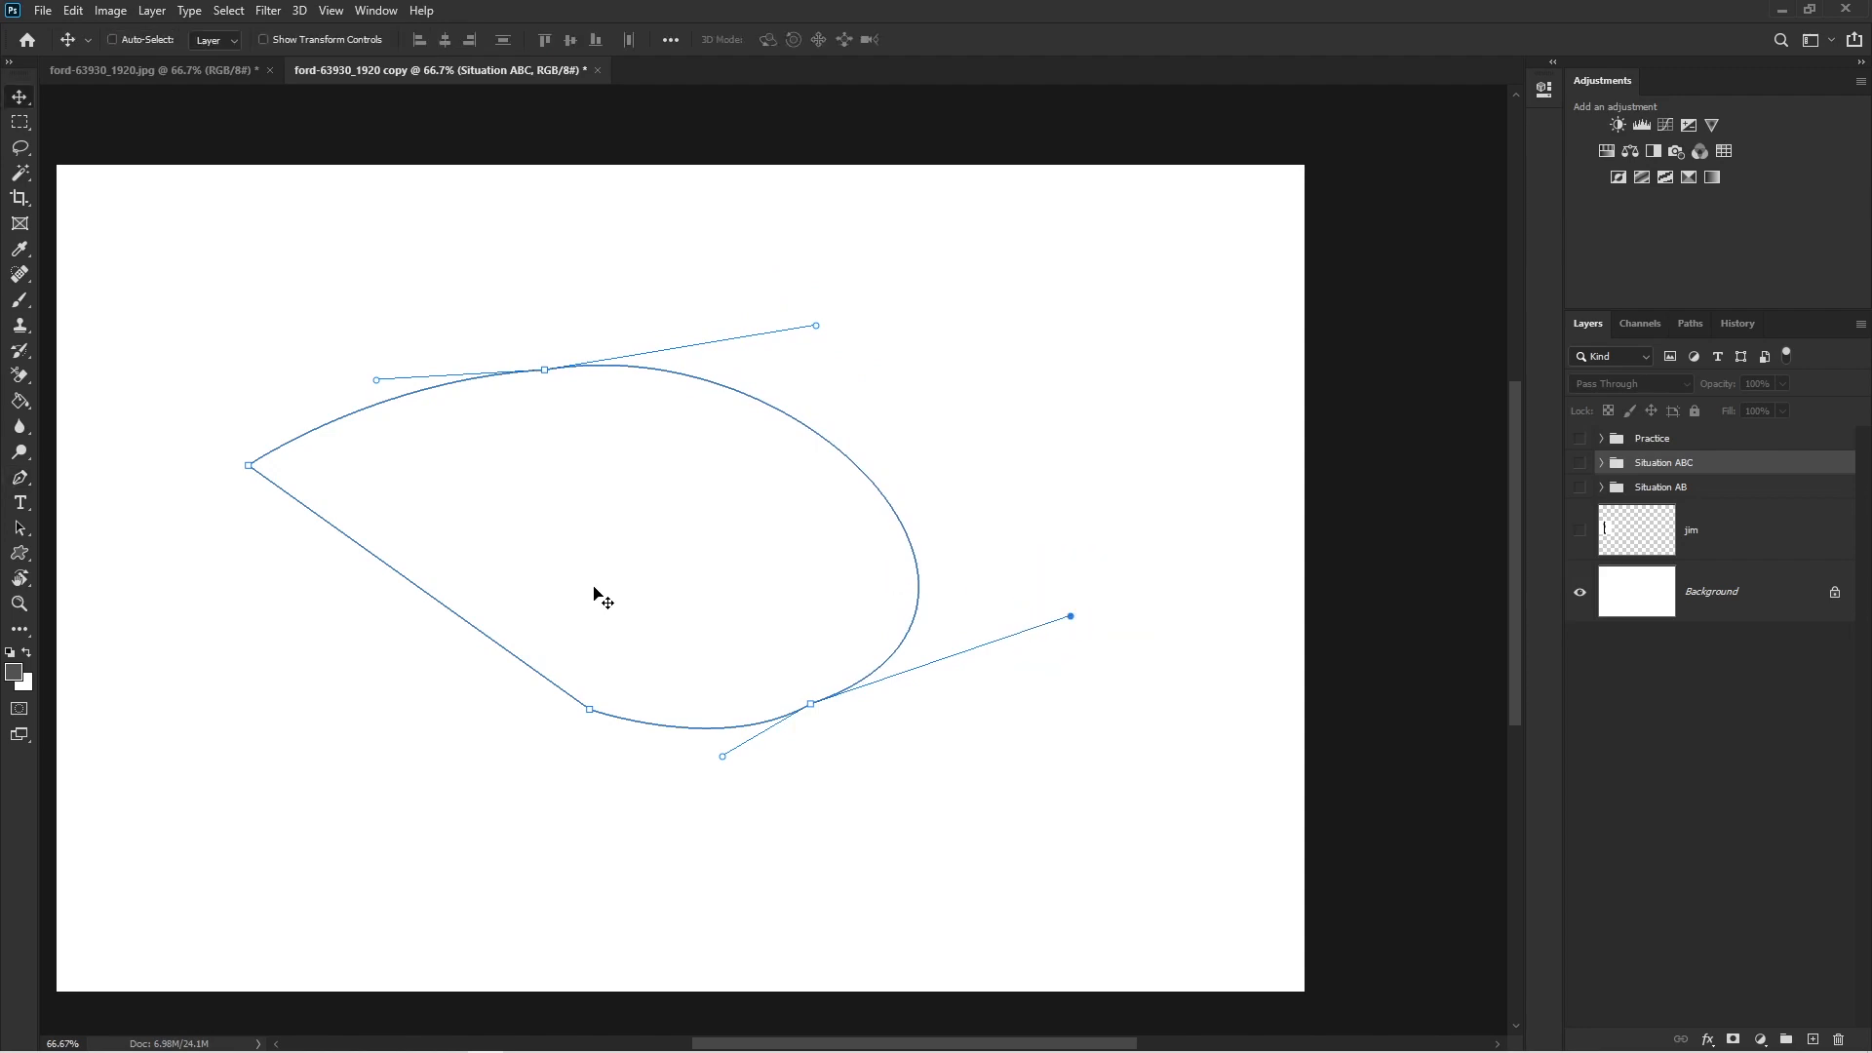
- Clear the old path with the Pen tool and draw a new arched segment between two anchors across the upper canvas
key(p)
key(Escape)
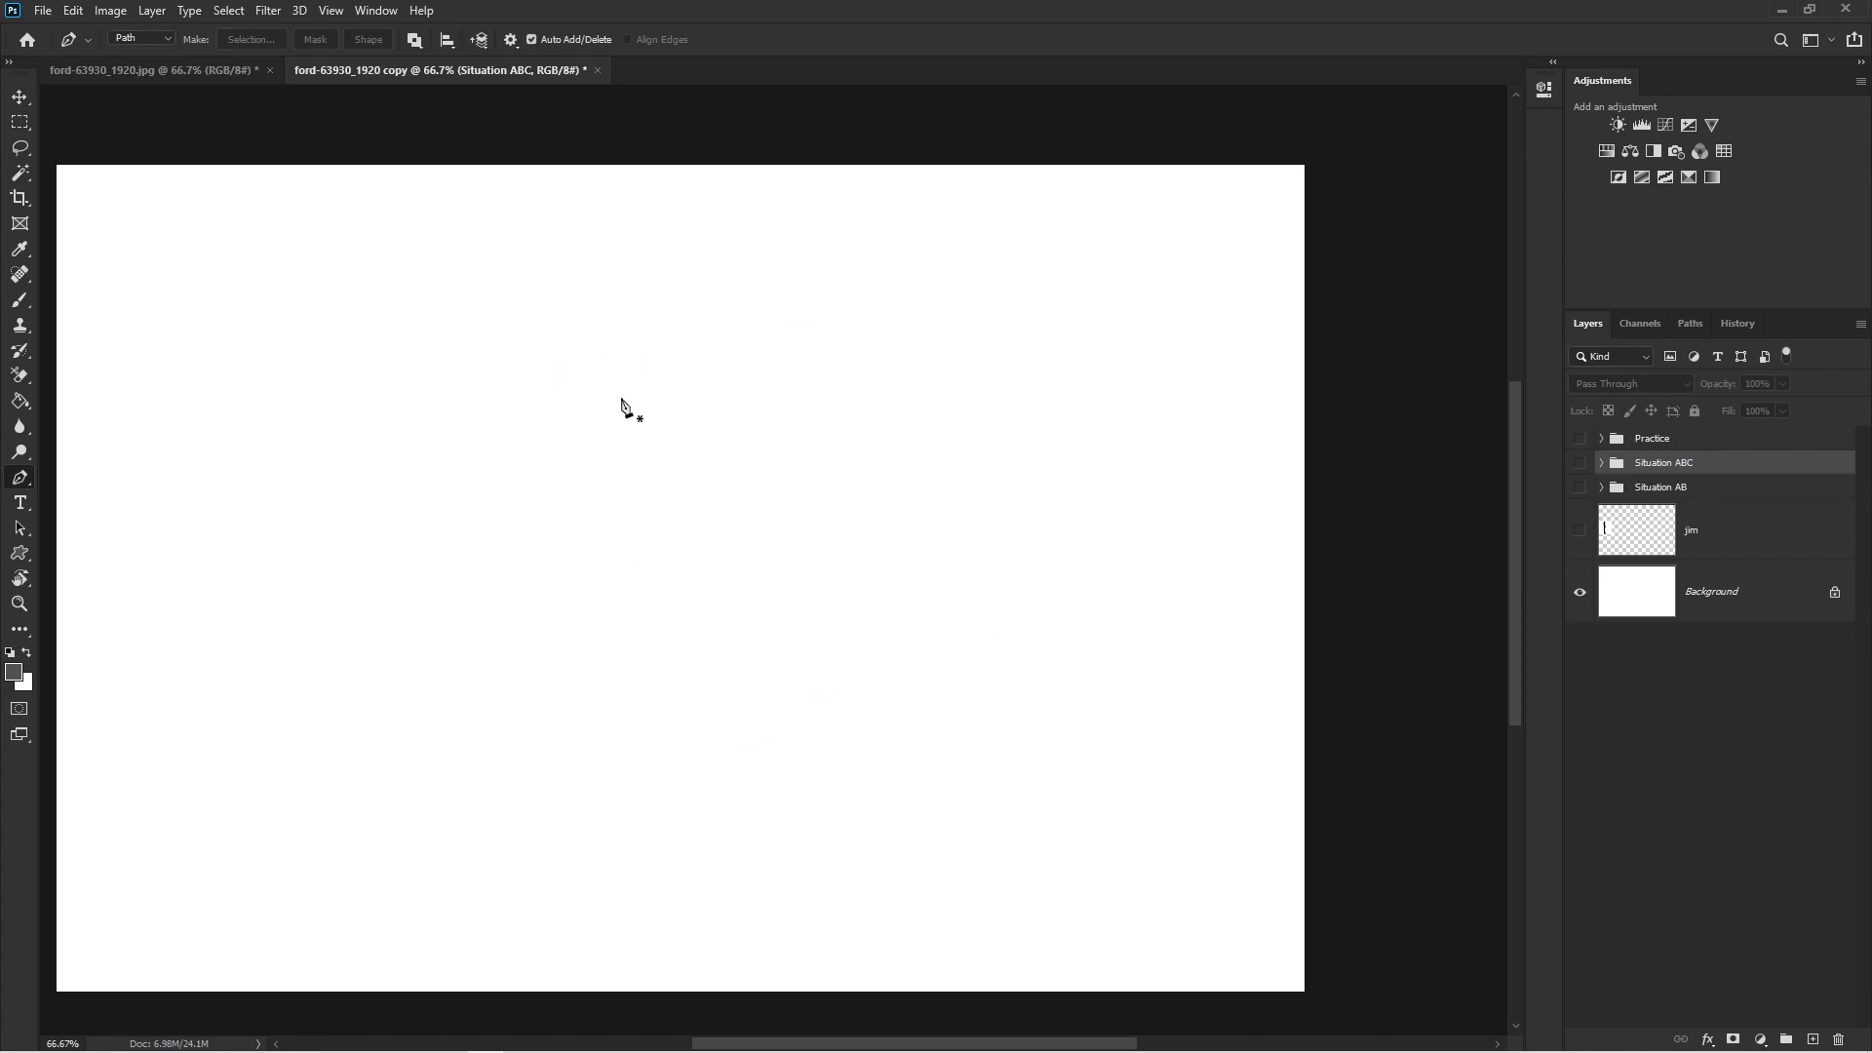
click(211, 443)
drag(746, 367, 1044, 558)
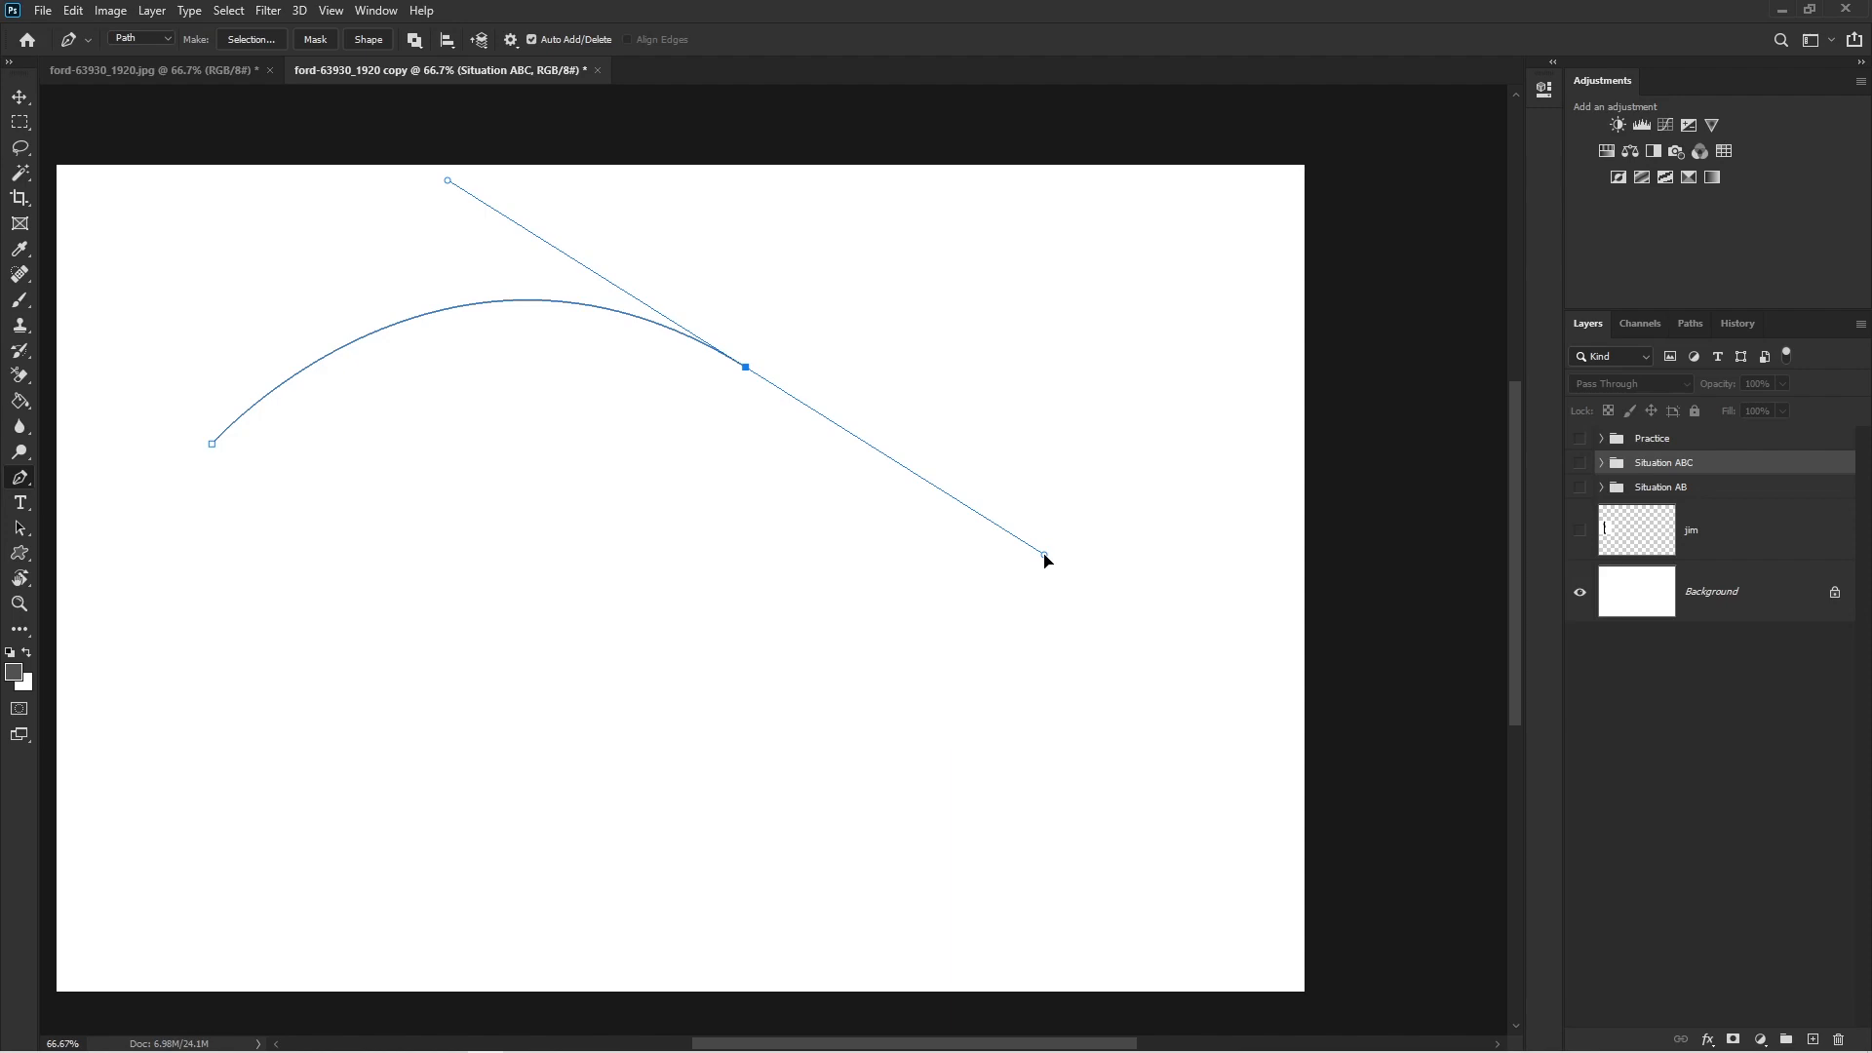
- Break the second anchor's outgoing direction handle so it points up, and curve the path around to a third anchor at the lower right
drag(1045, 555, 1043, 420)
drag(1043, 414, 884, 226)
drag(1058, 650, 917, 891)
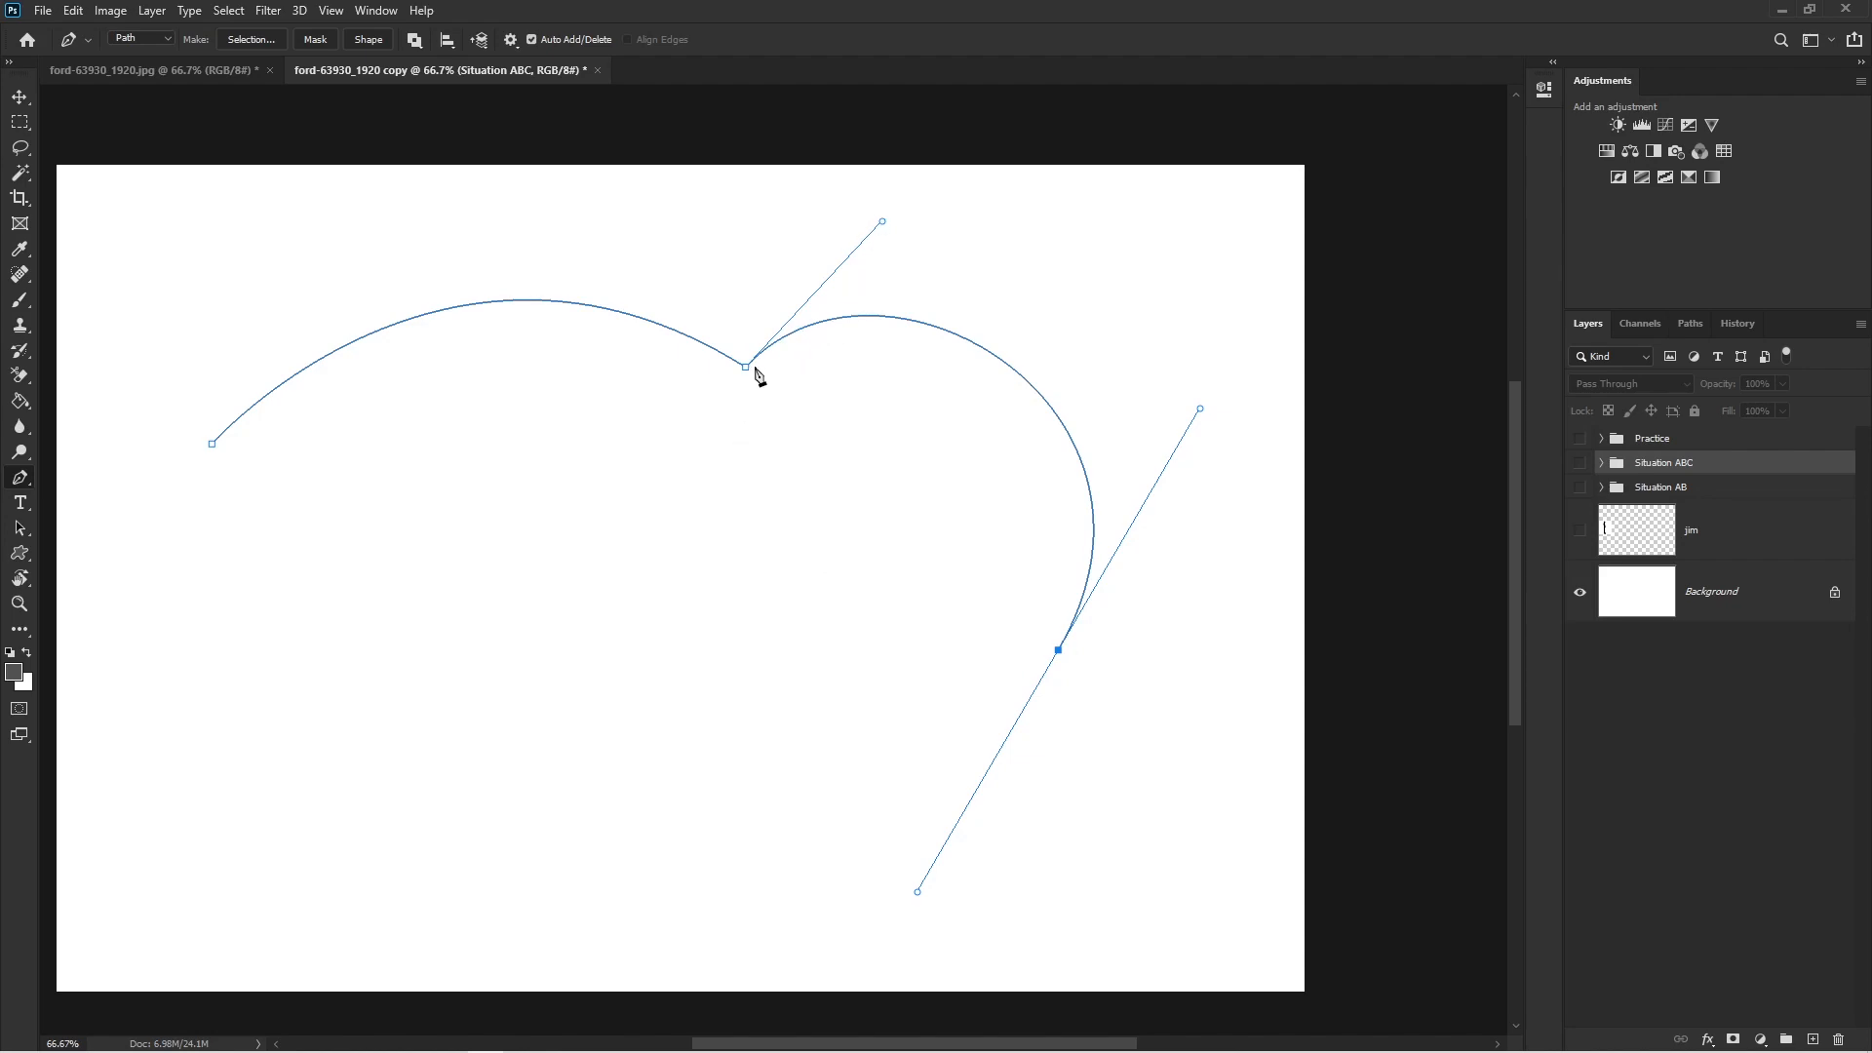
click(1010, 368)
key(ctrl+z)
drag(599, 607, 639, 468)
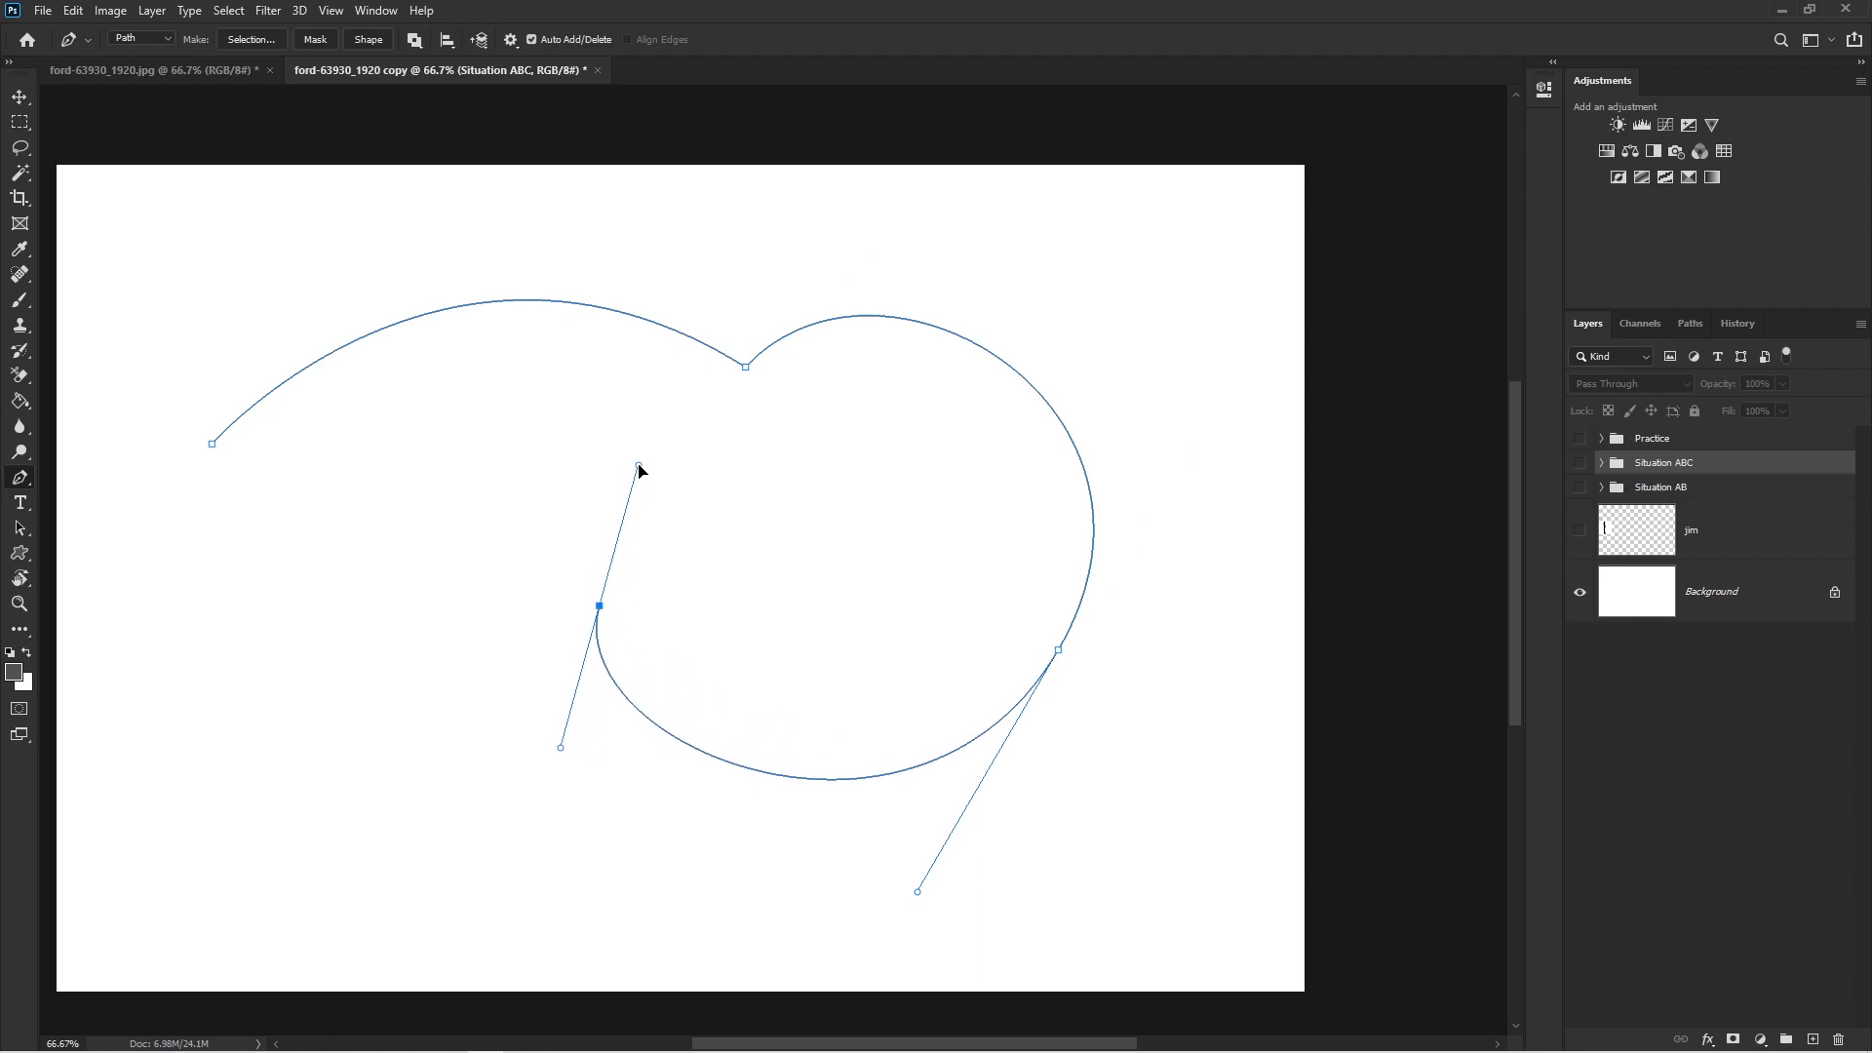
drag(639, 466, 630, 444)
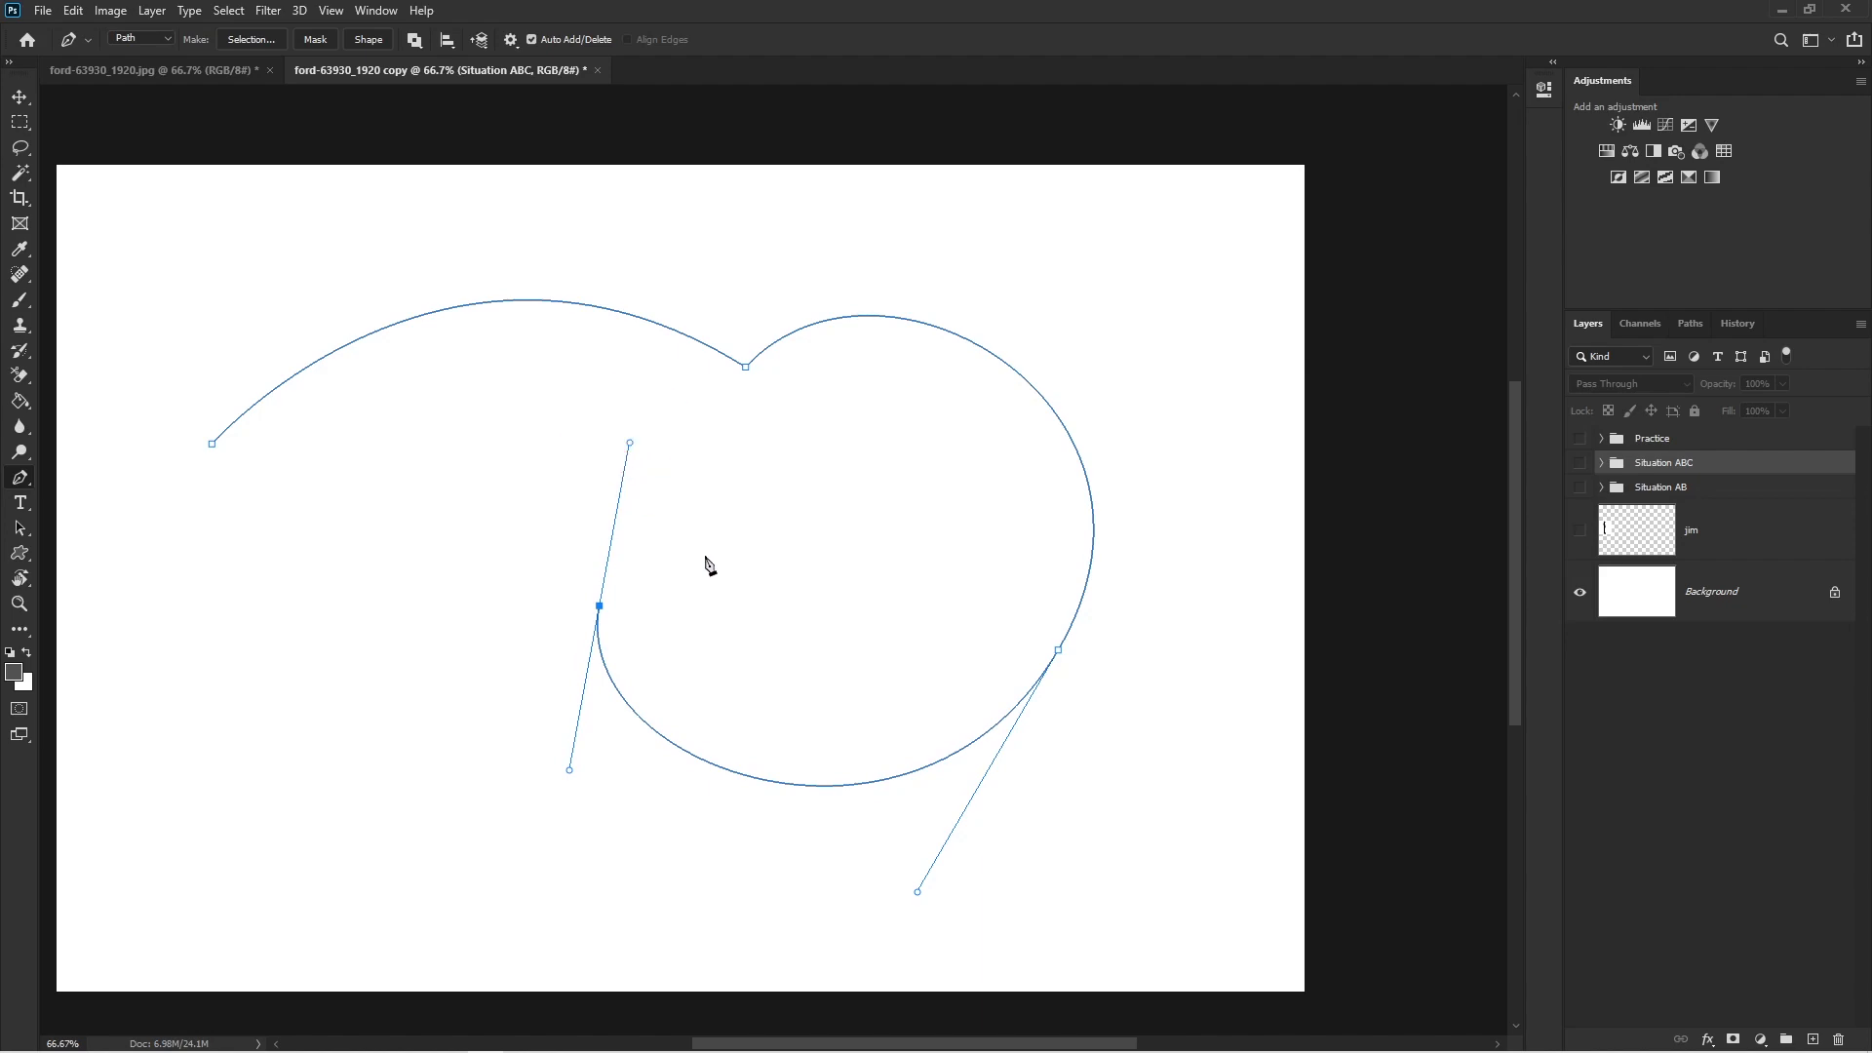
drag(629, 442, 451, 718)
key(ctrl+z)
key(ctrl+z)
drag(592, 616, 594, 408)
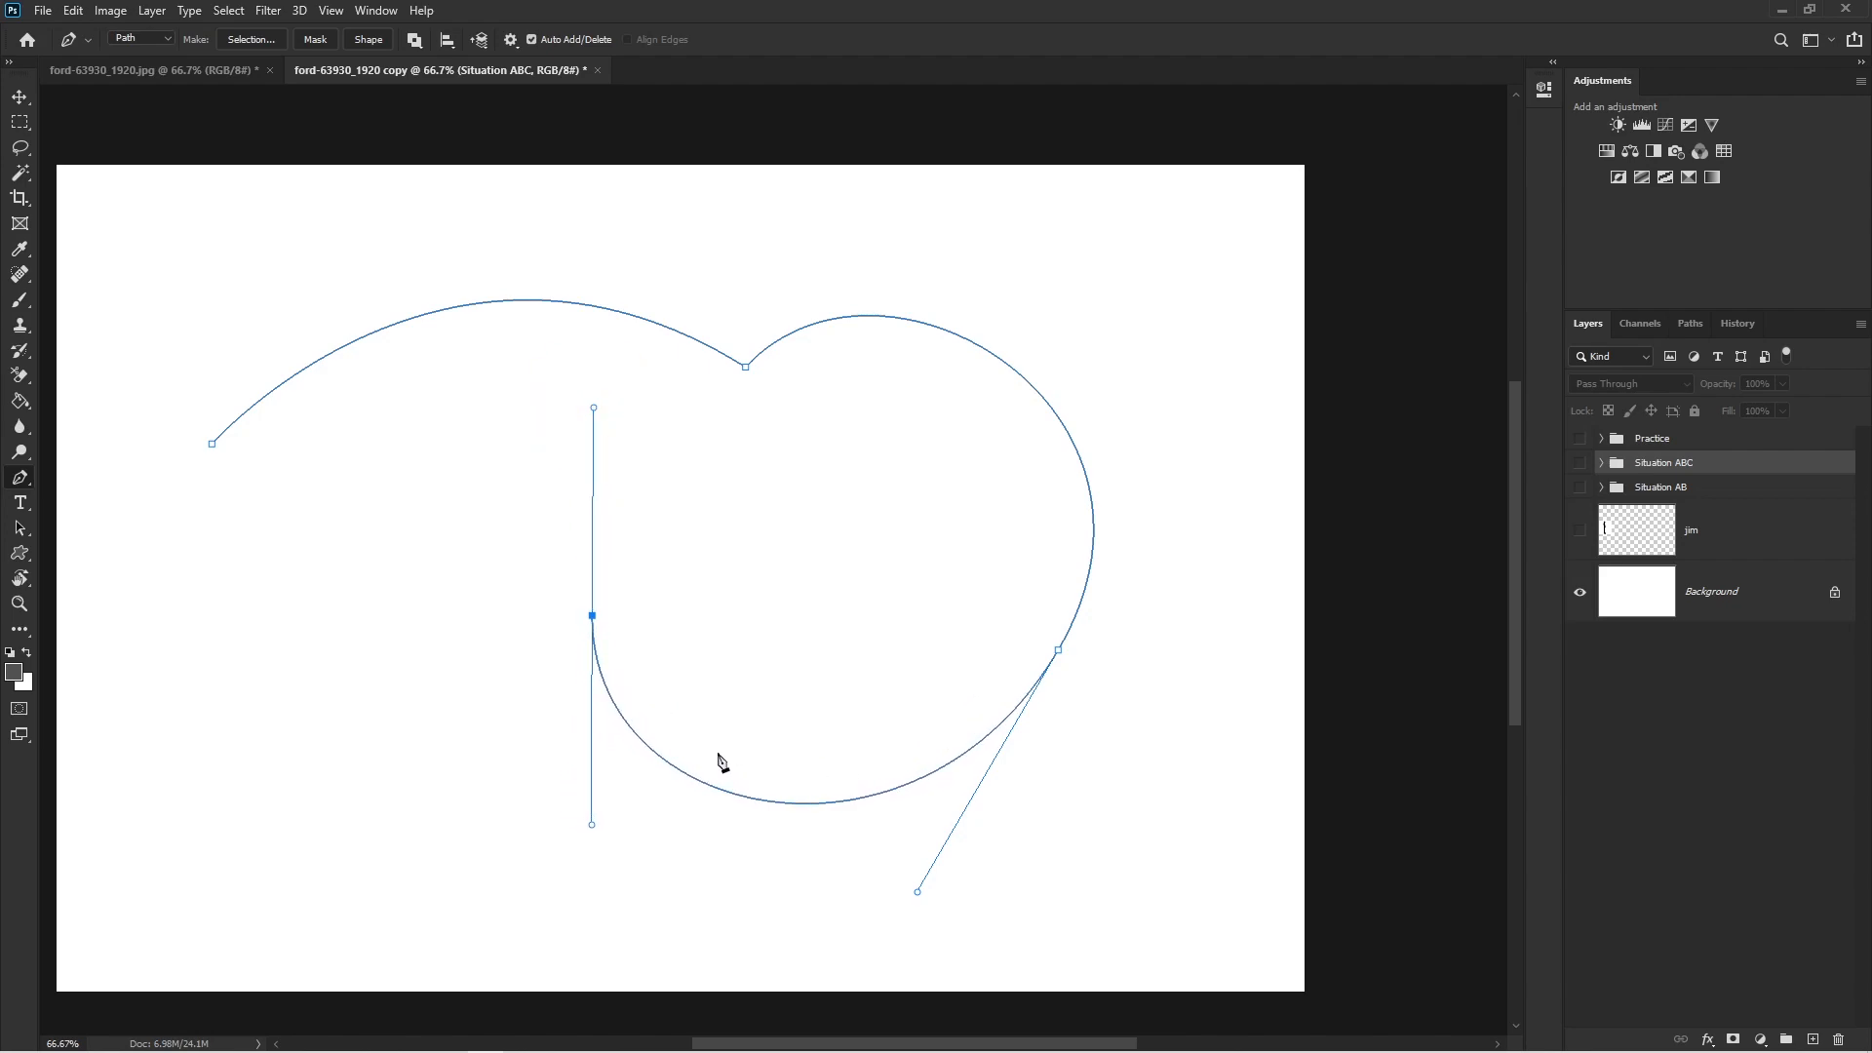
key(ctrl+z)
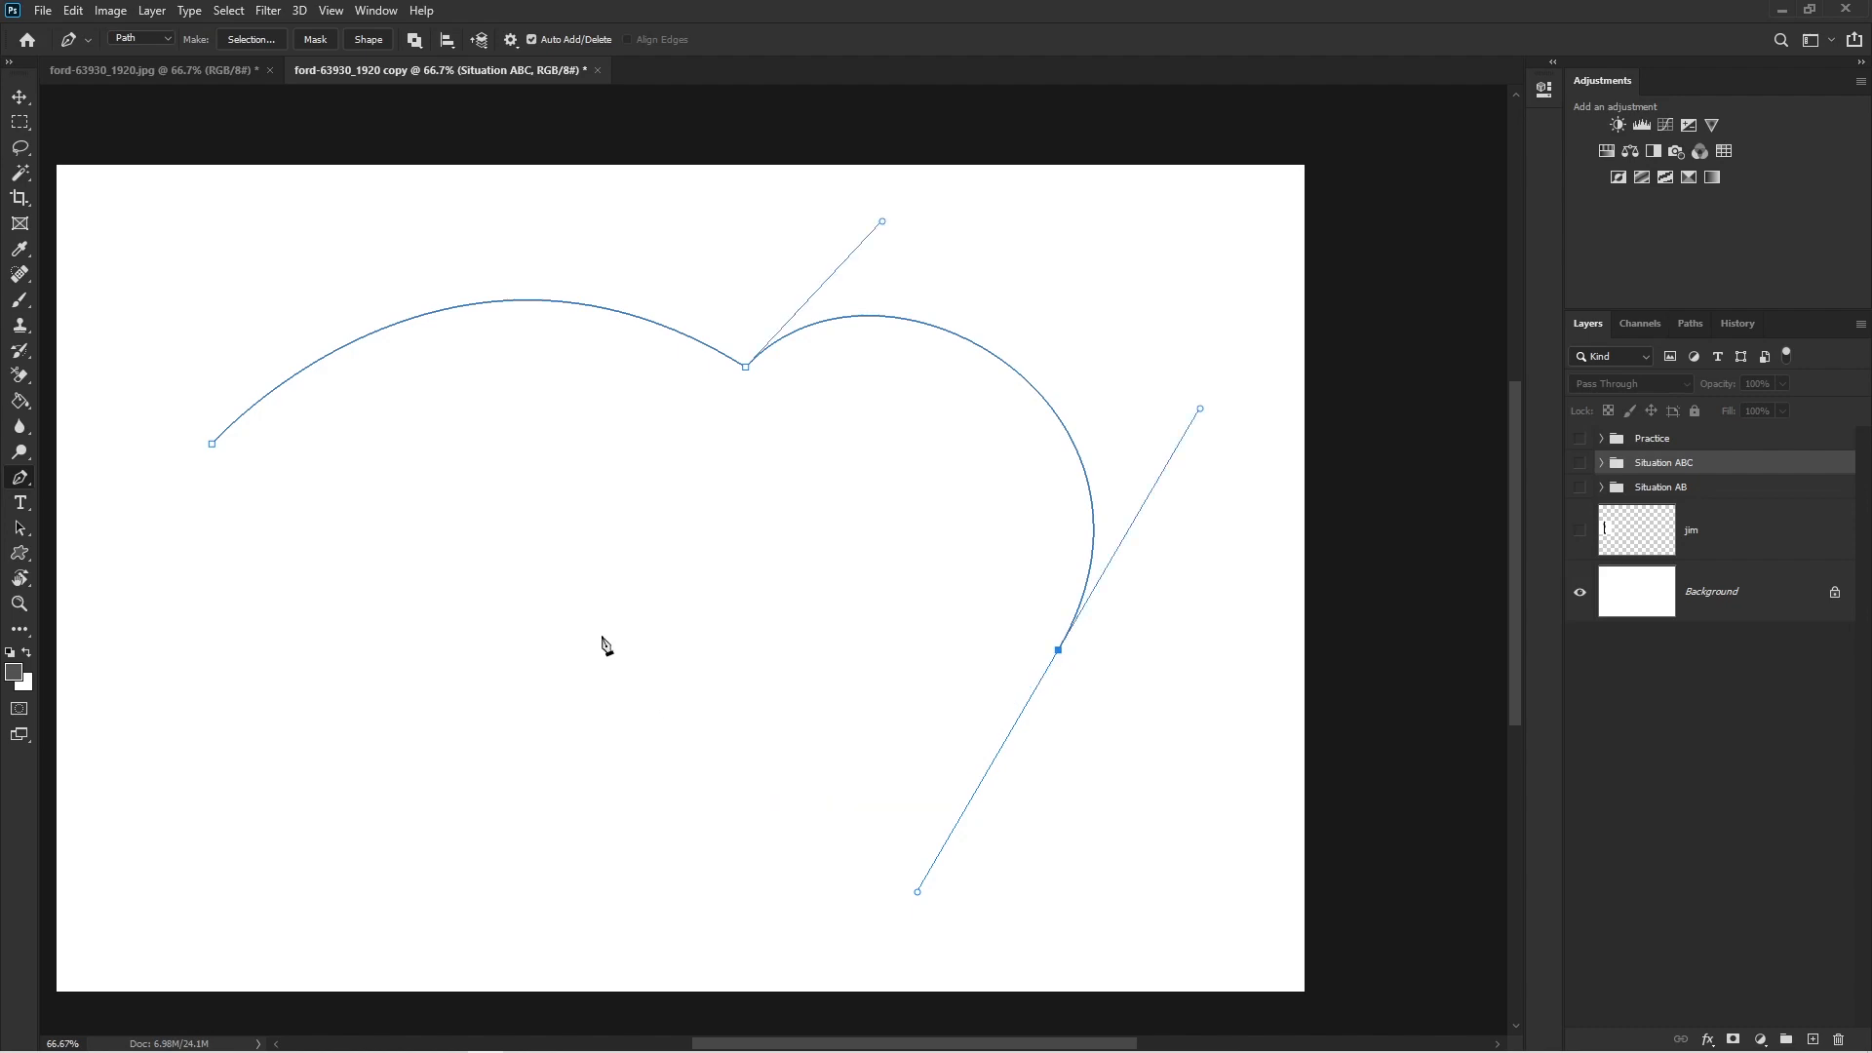
drag(601, 625, 578, 441)
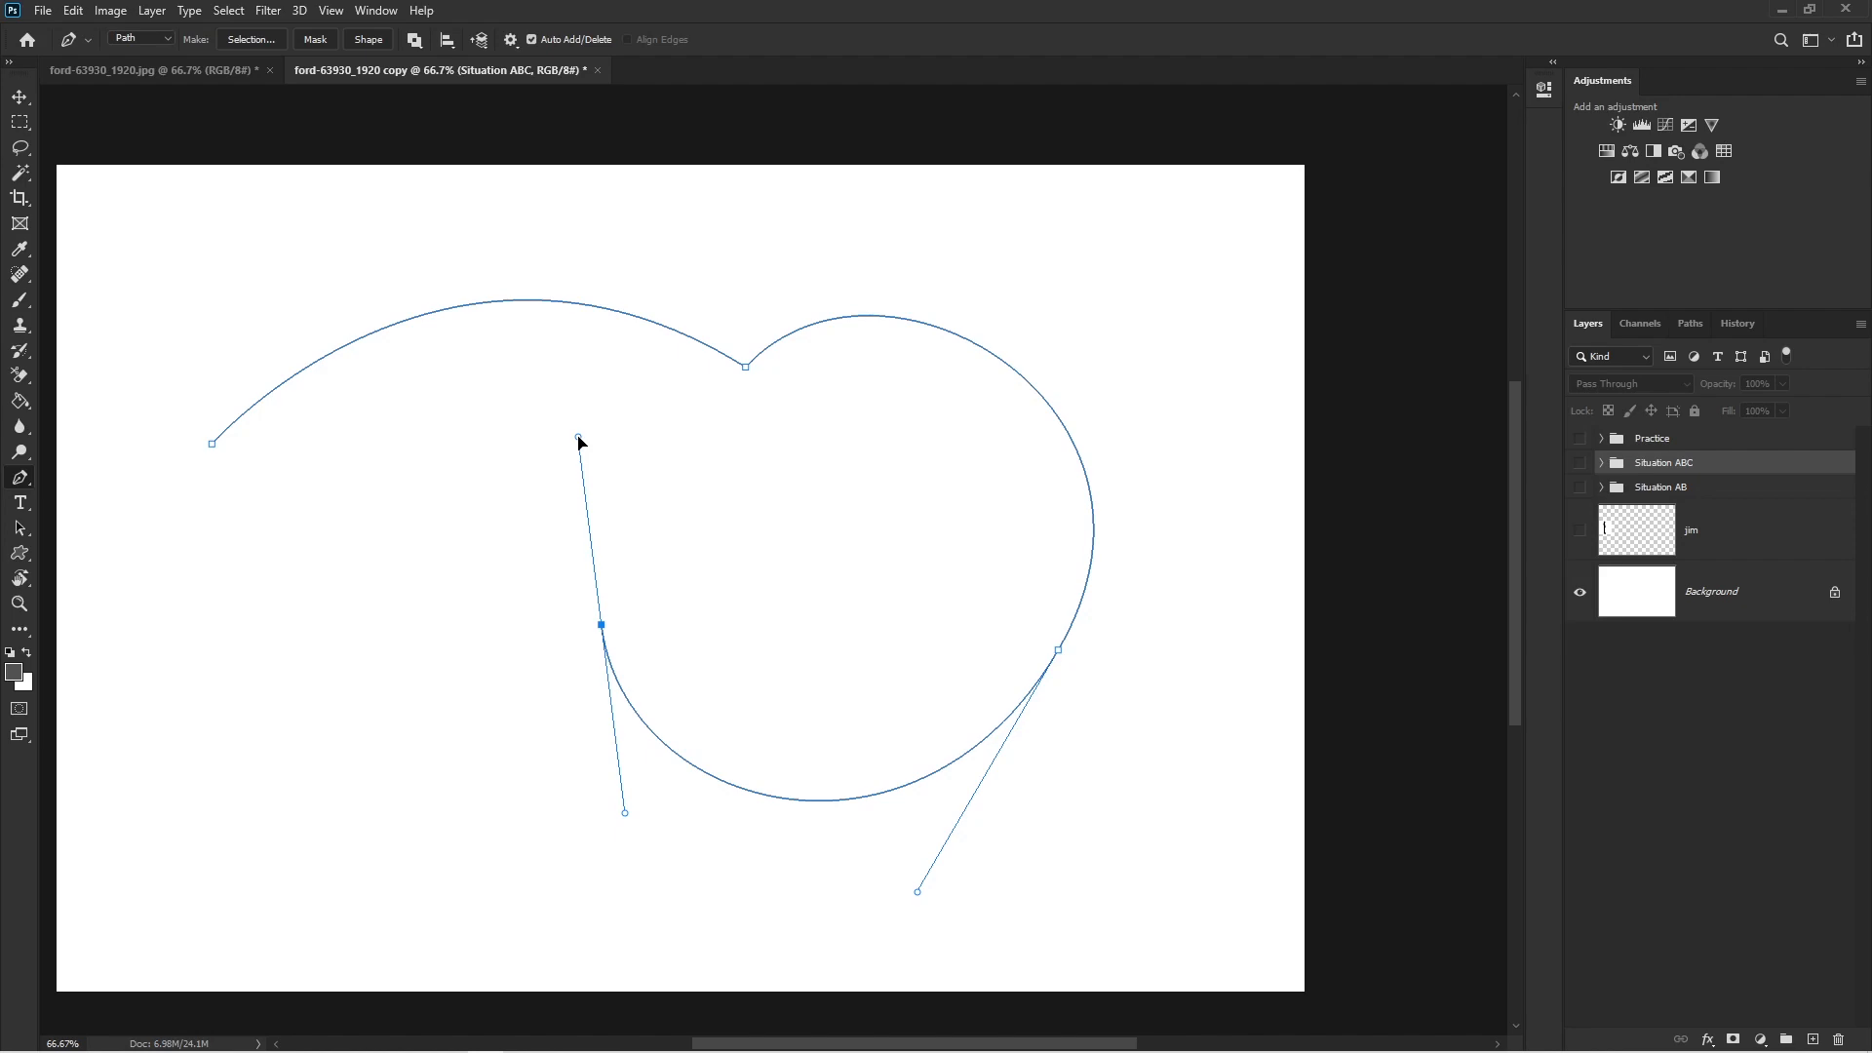
drag(578, 440, 443, 771)
click(629, 702)
key(ctrl+z)
key(ctrl+z)
- Add a fourth curved anchor, break its outgoing handle to point down and outward, and close the path with a curve at the first anchor
drag(586, 590, 608, 369)
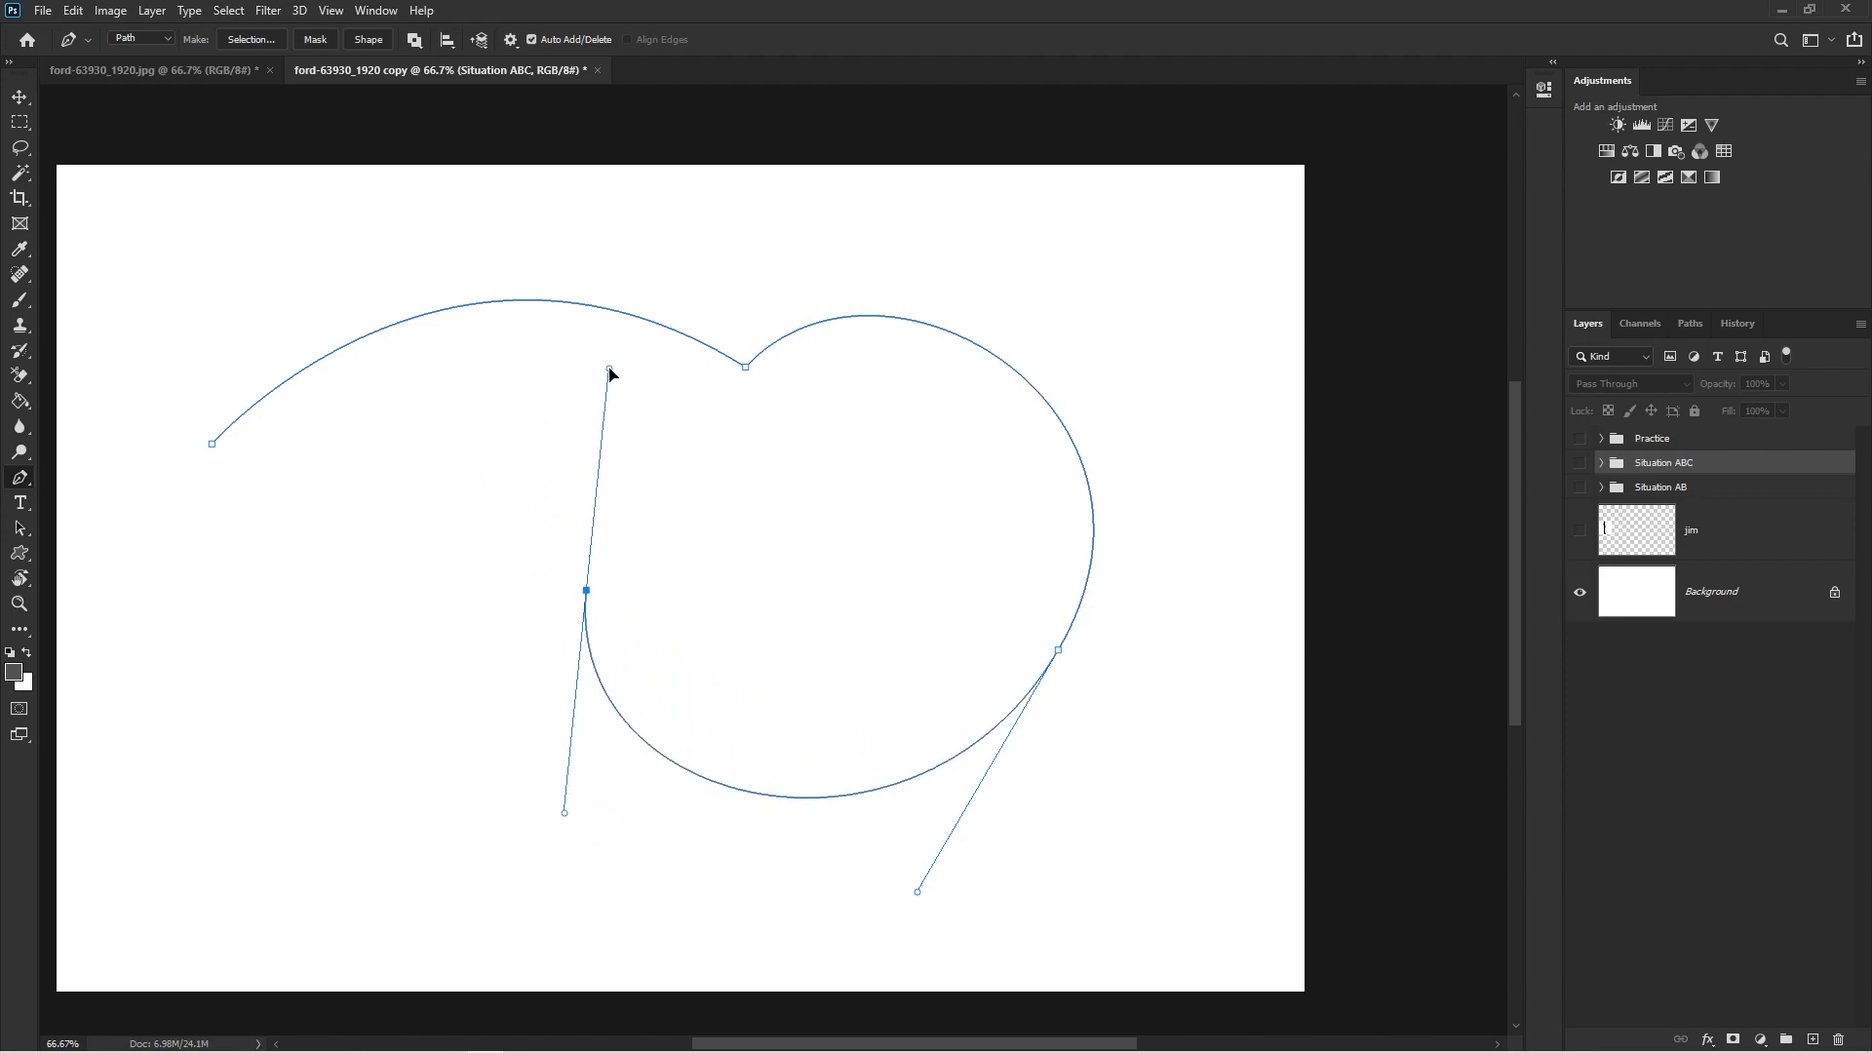
mouse_move(610, 371)
mouse_down()
mouse_move(599, 384)
mouse_move(620, 389)
mouse_up()
drag(493, 419, 649, 367)
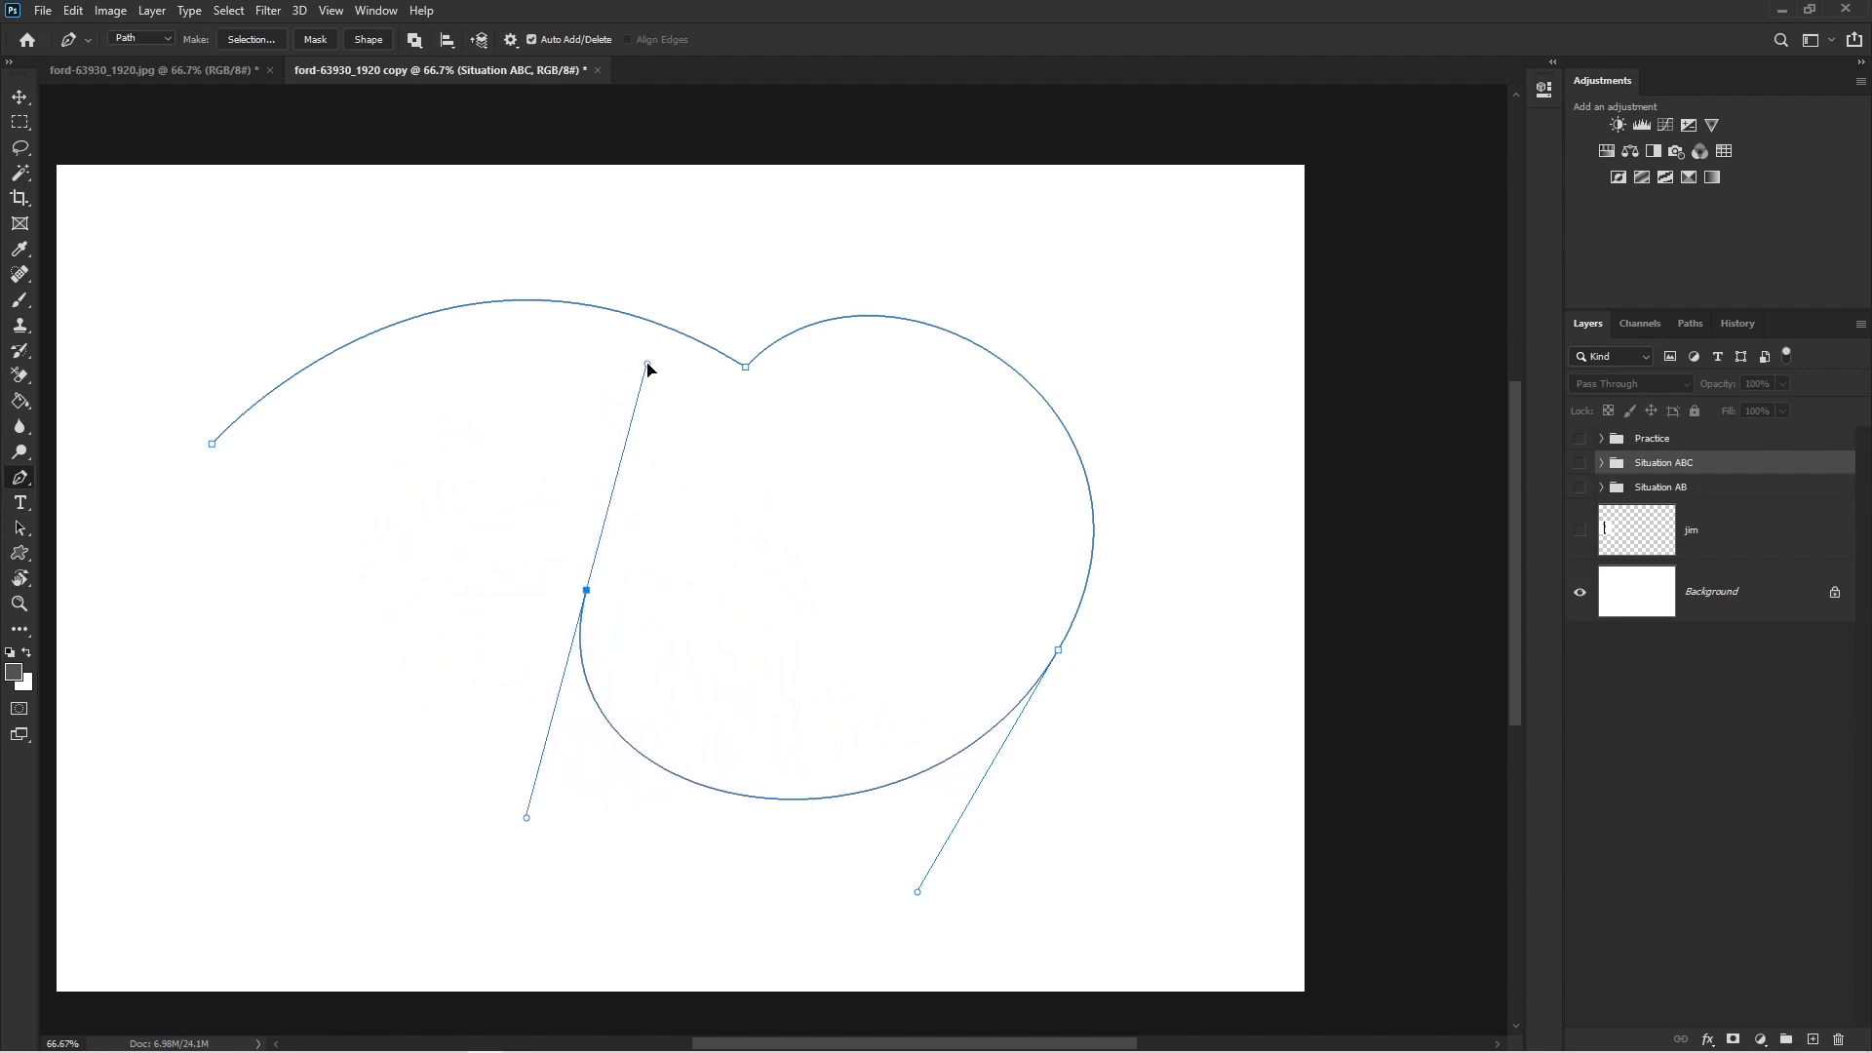
drag(646, 368, 442, 801)
drag(212, 446, 320, 223)
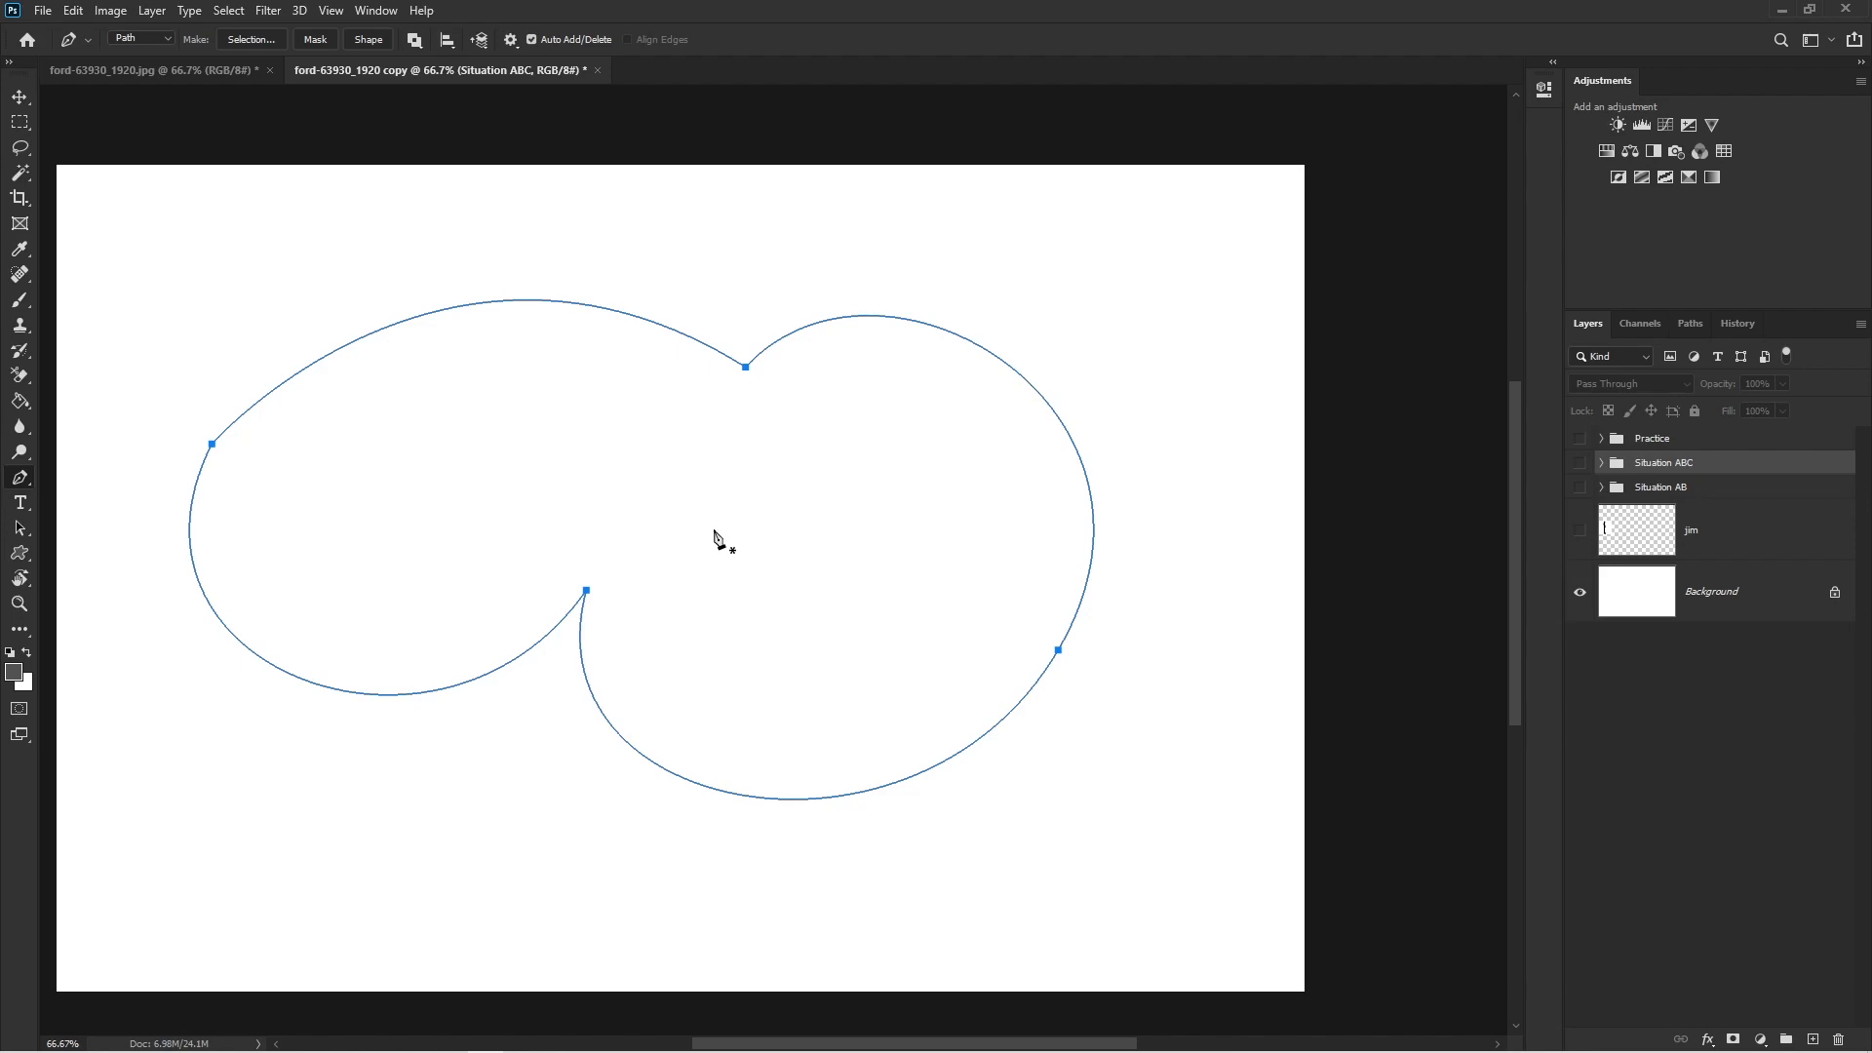
- Expand the Practice group and show its Ractangle layer with the path cleared from the canvas
click(1601, 438)
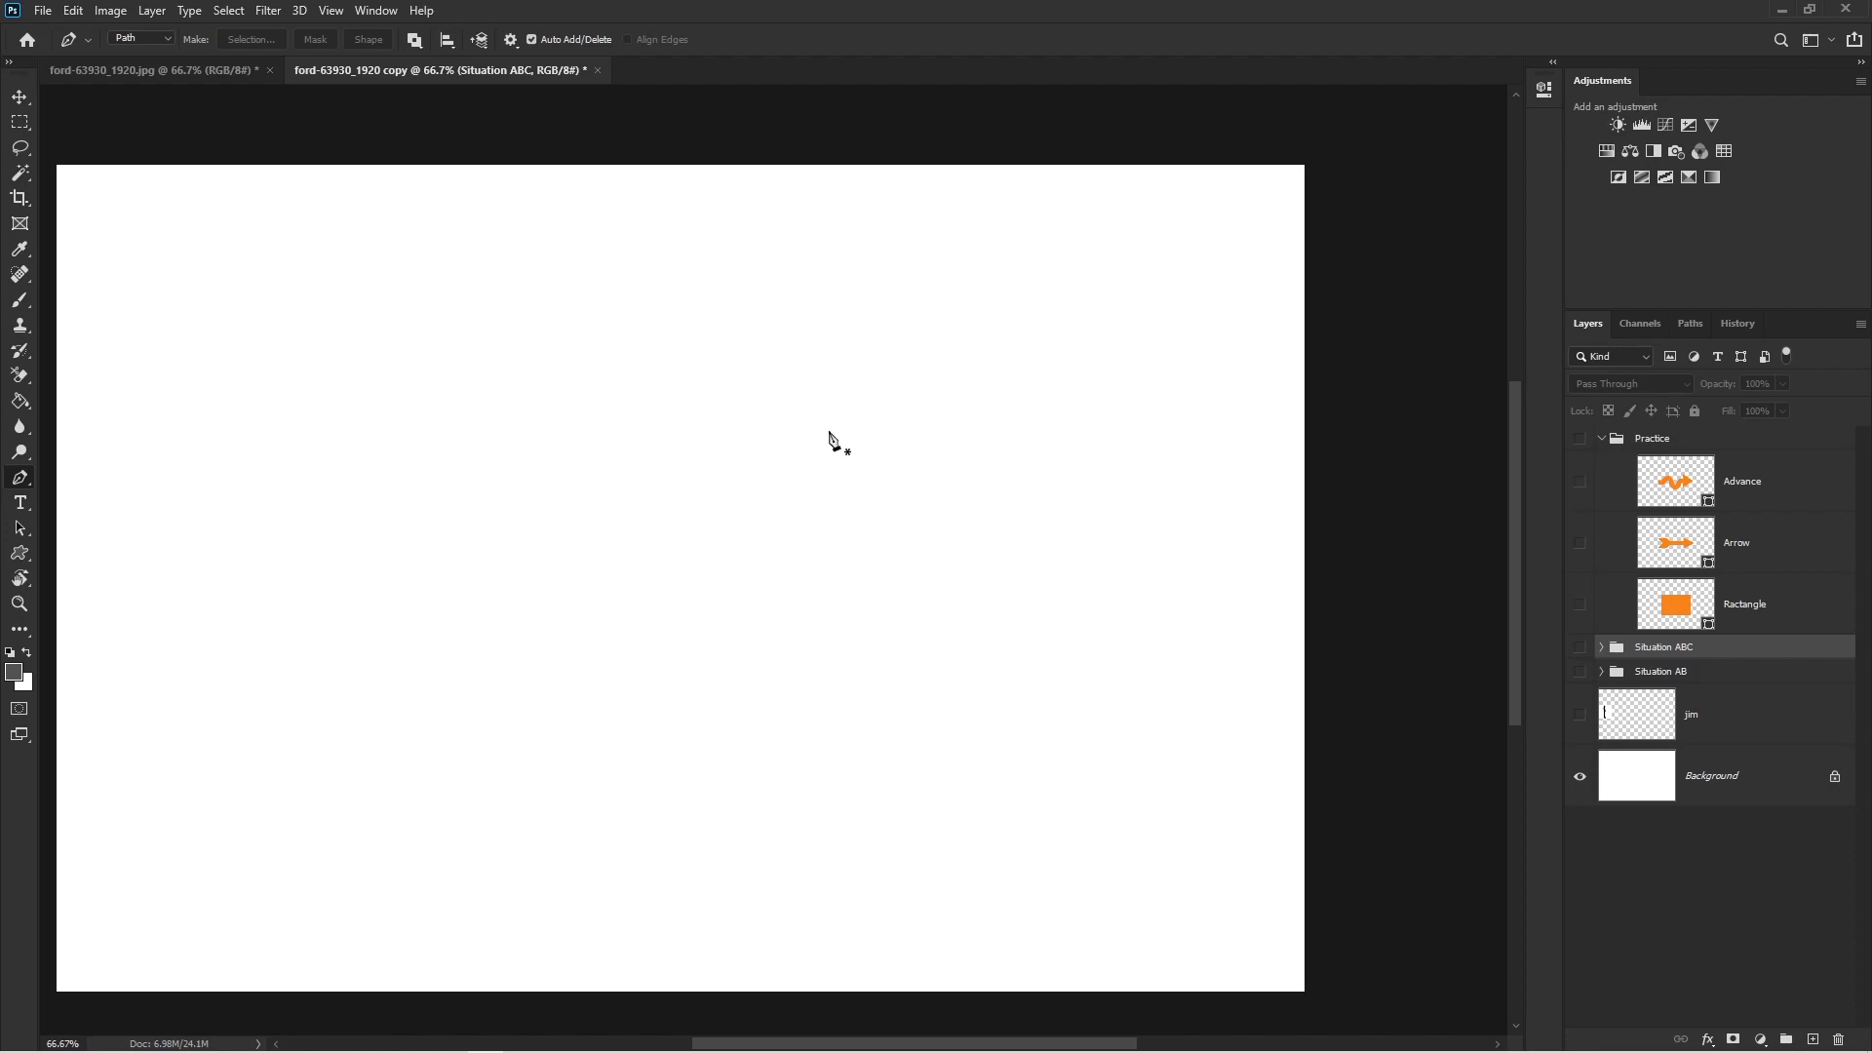
key(space)
drag(736, 494, 788, 487)
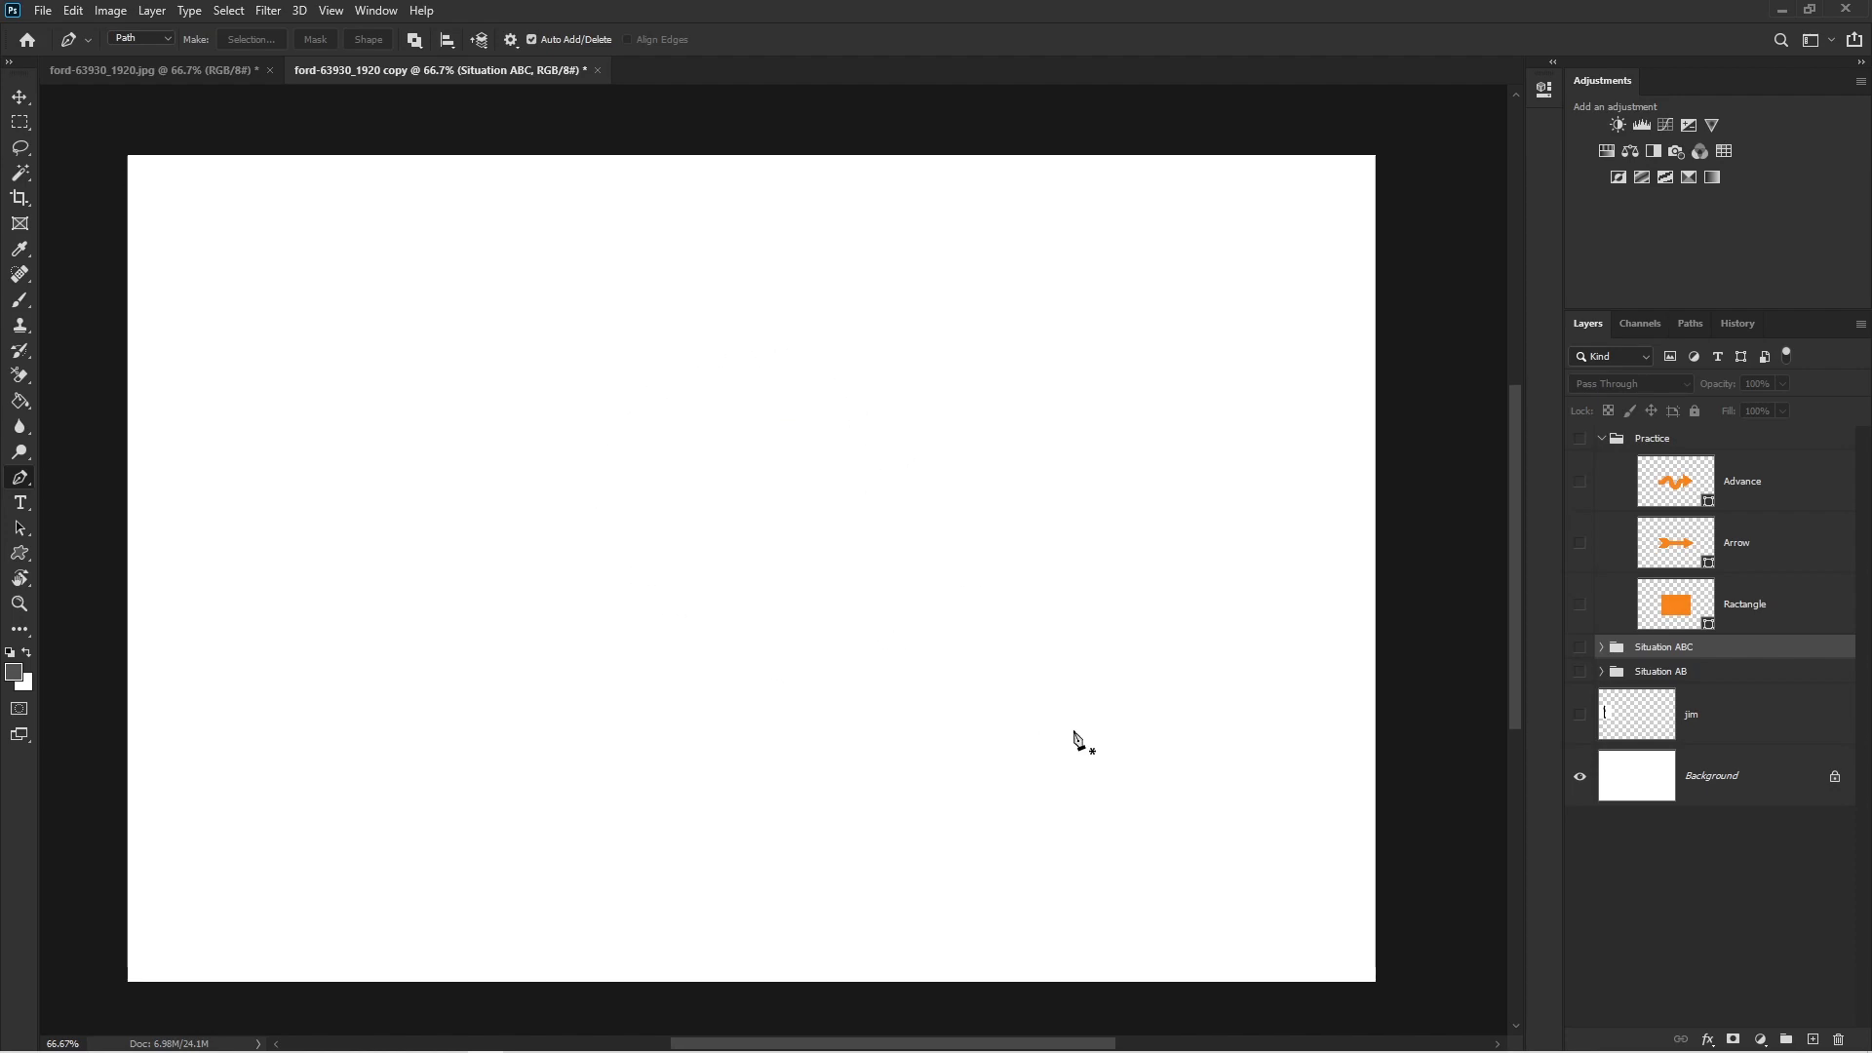
key(ctrl+z)
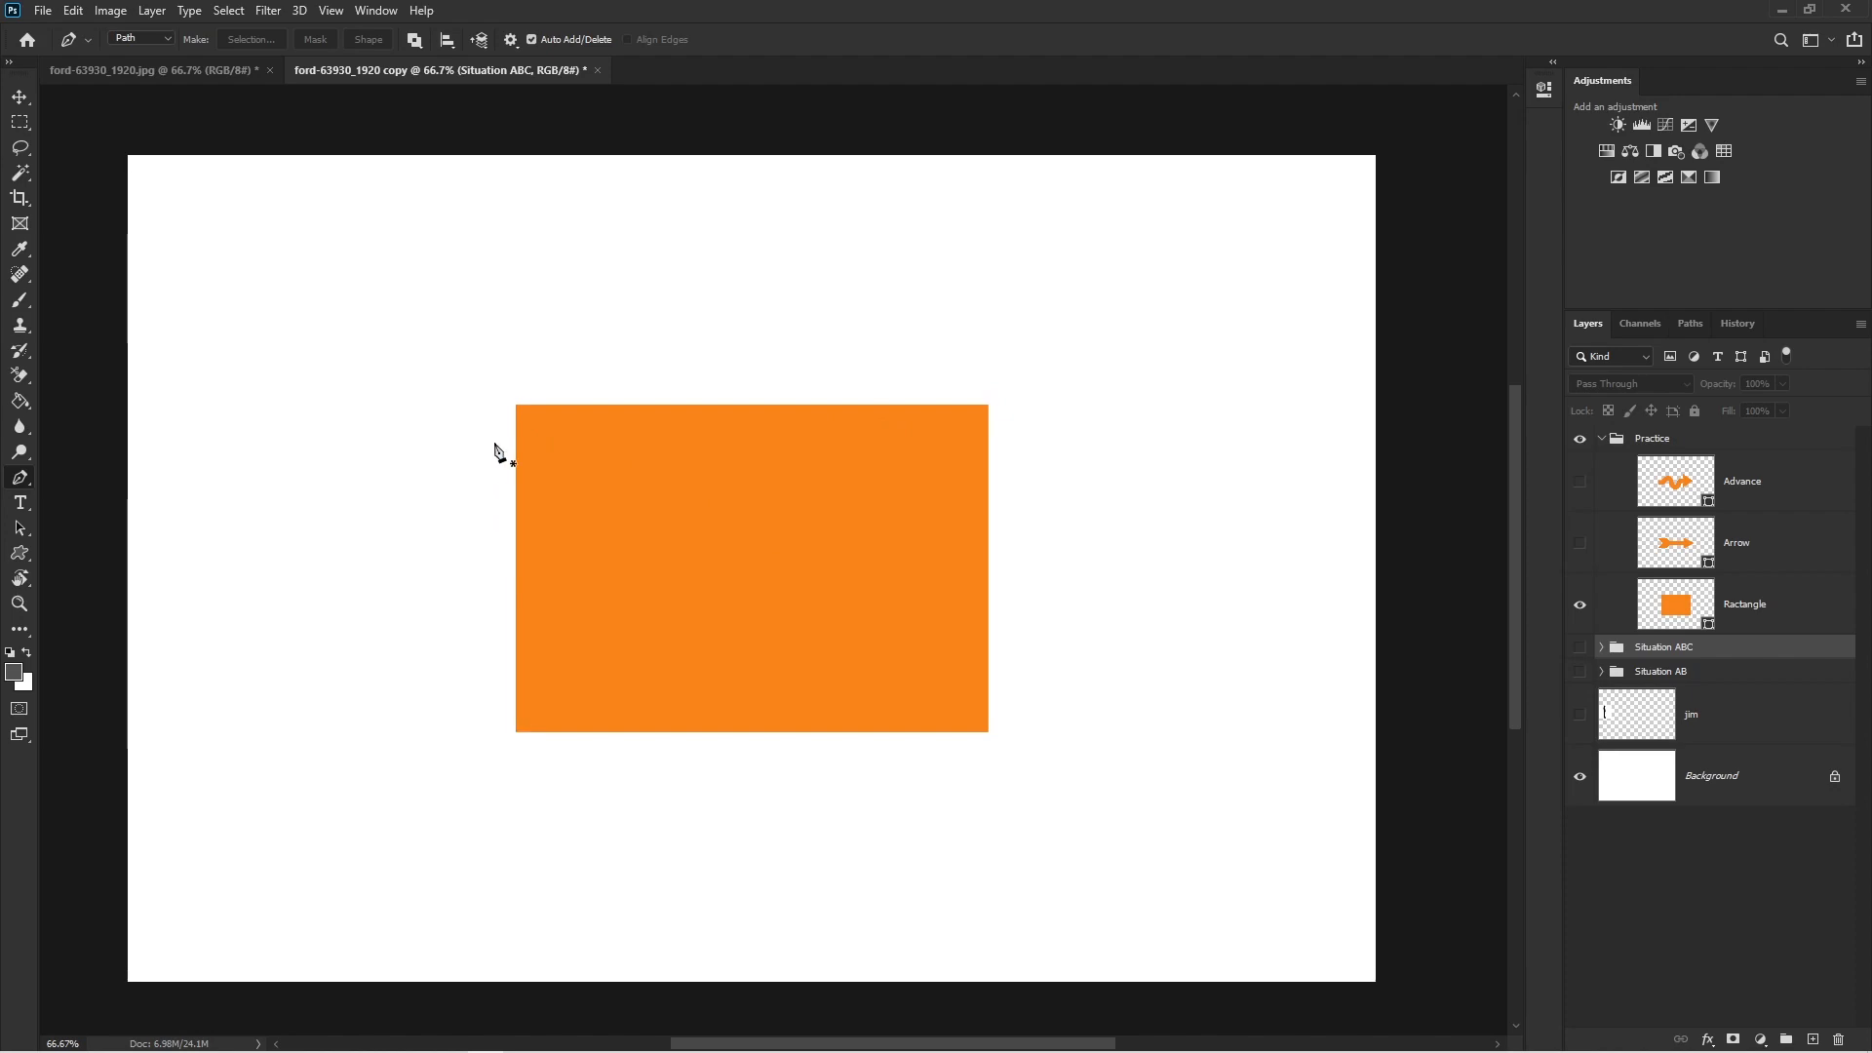
- Trace the orange rectangle's four corners with a closed path, compare its edges with the shape, and dismiss the path
click(515, 405)
click(989, 404)
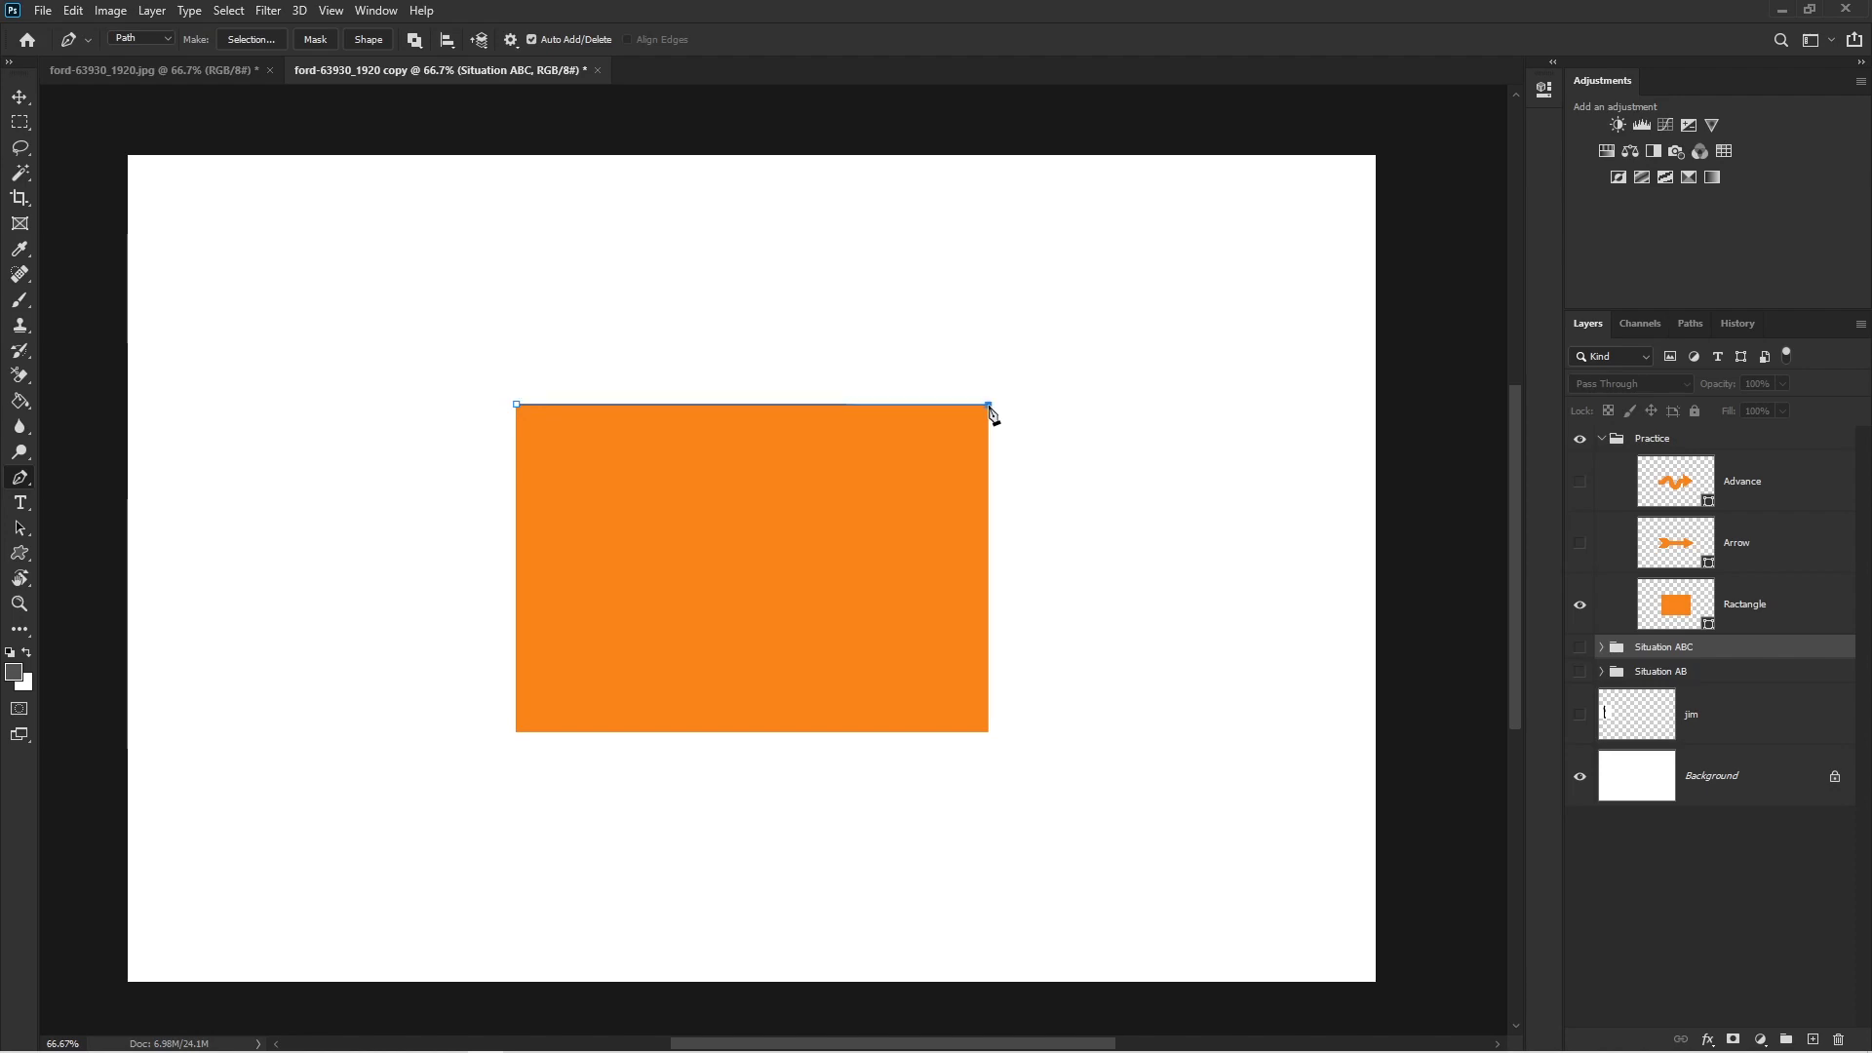
click(986, 730)
click(514, 730)
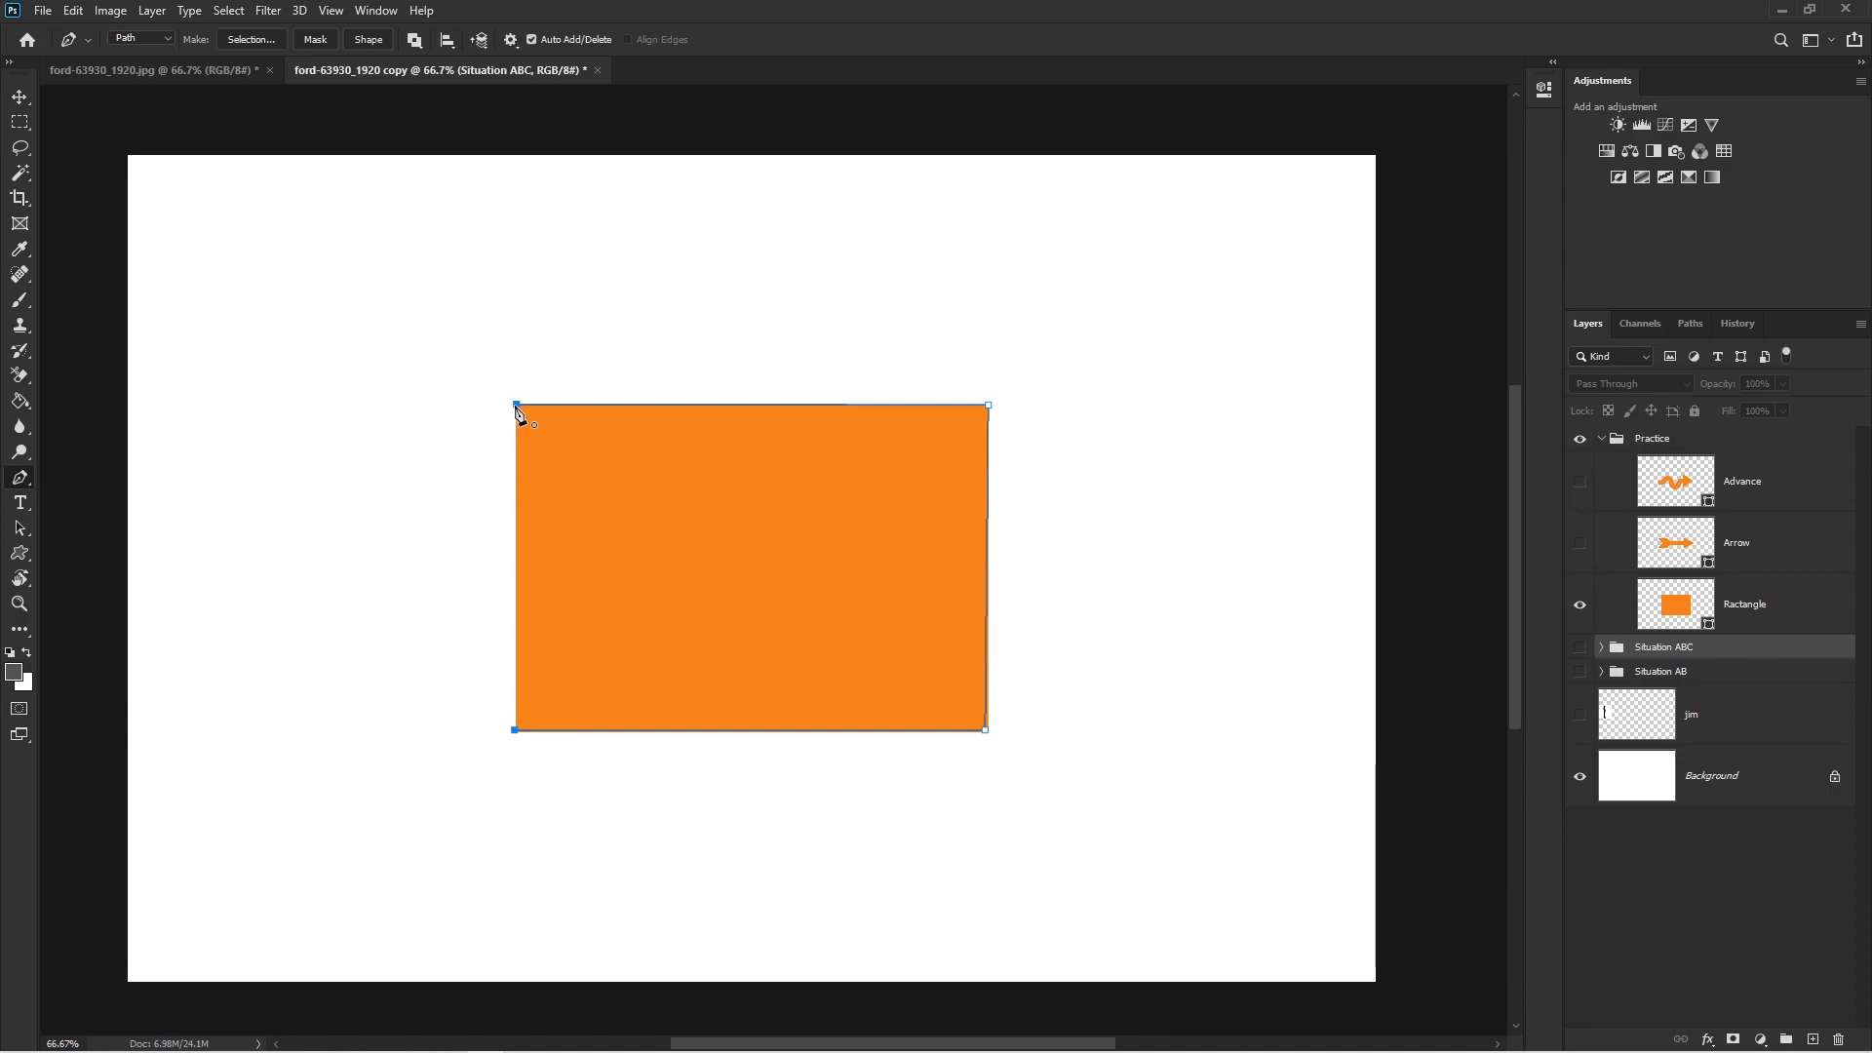
click(517, 405)
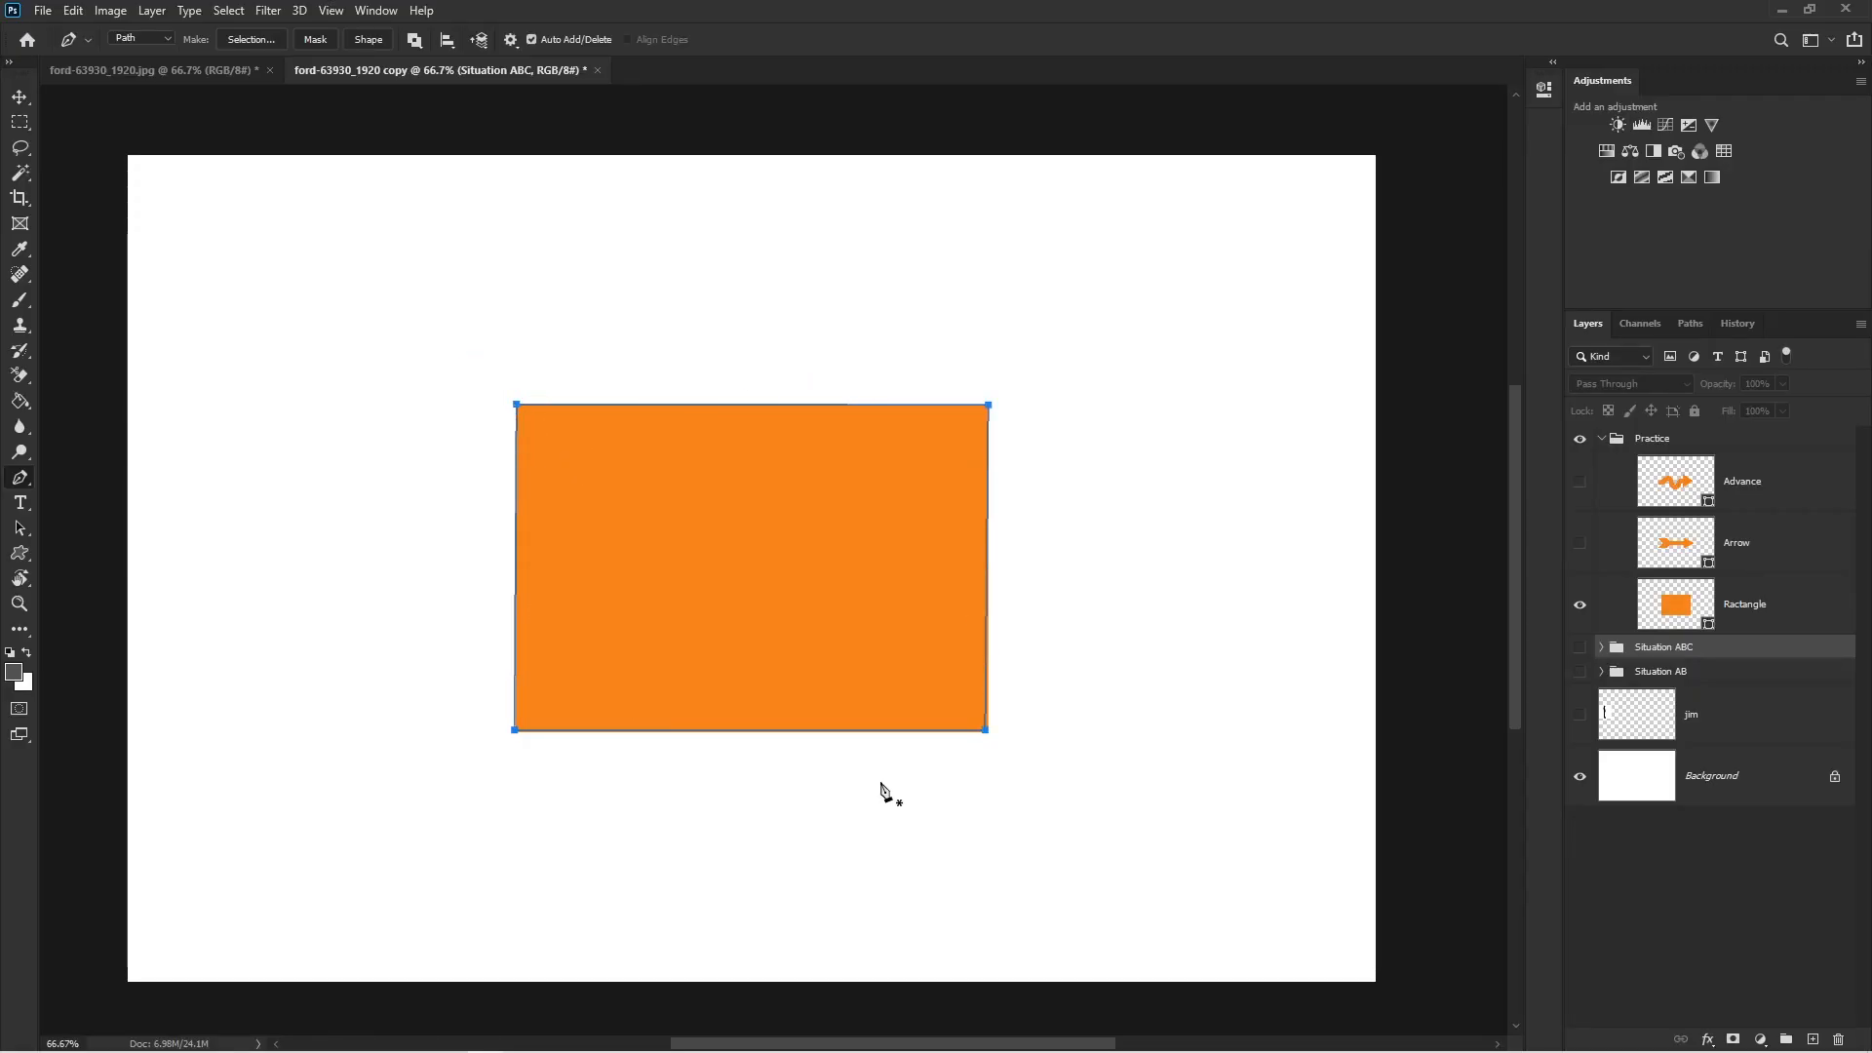
ctrl+click(915, 682)
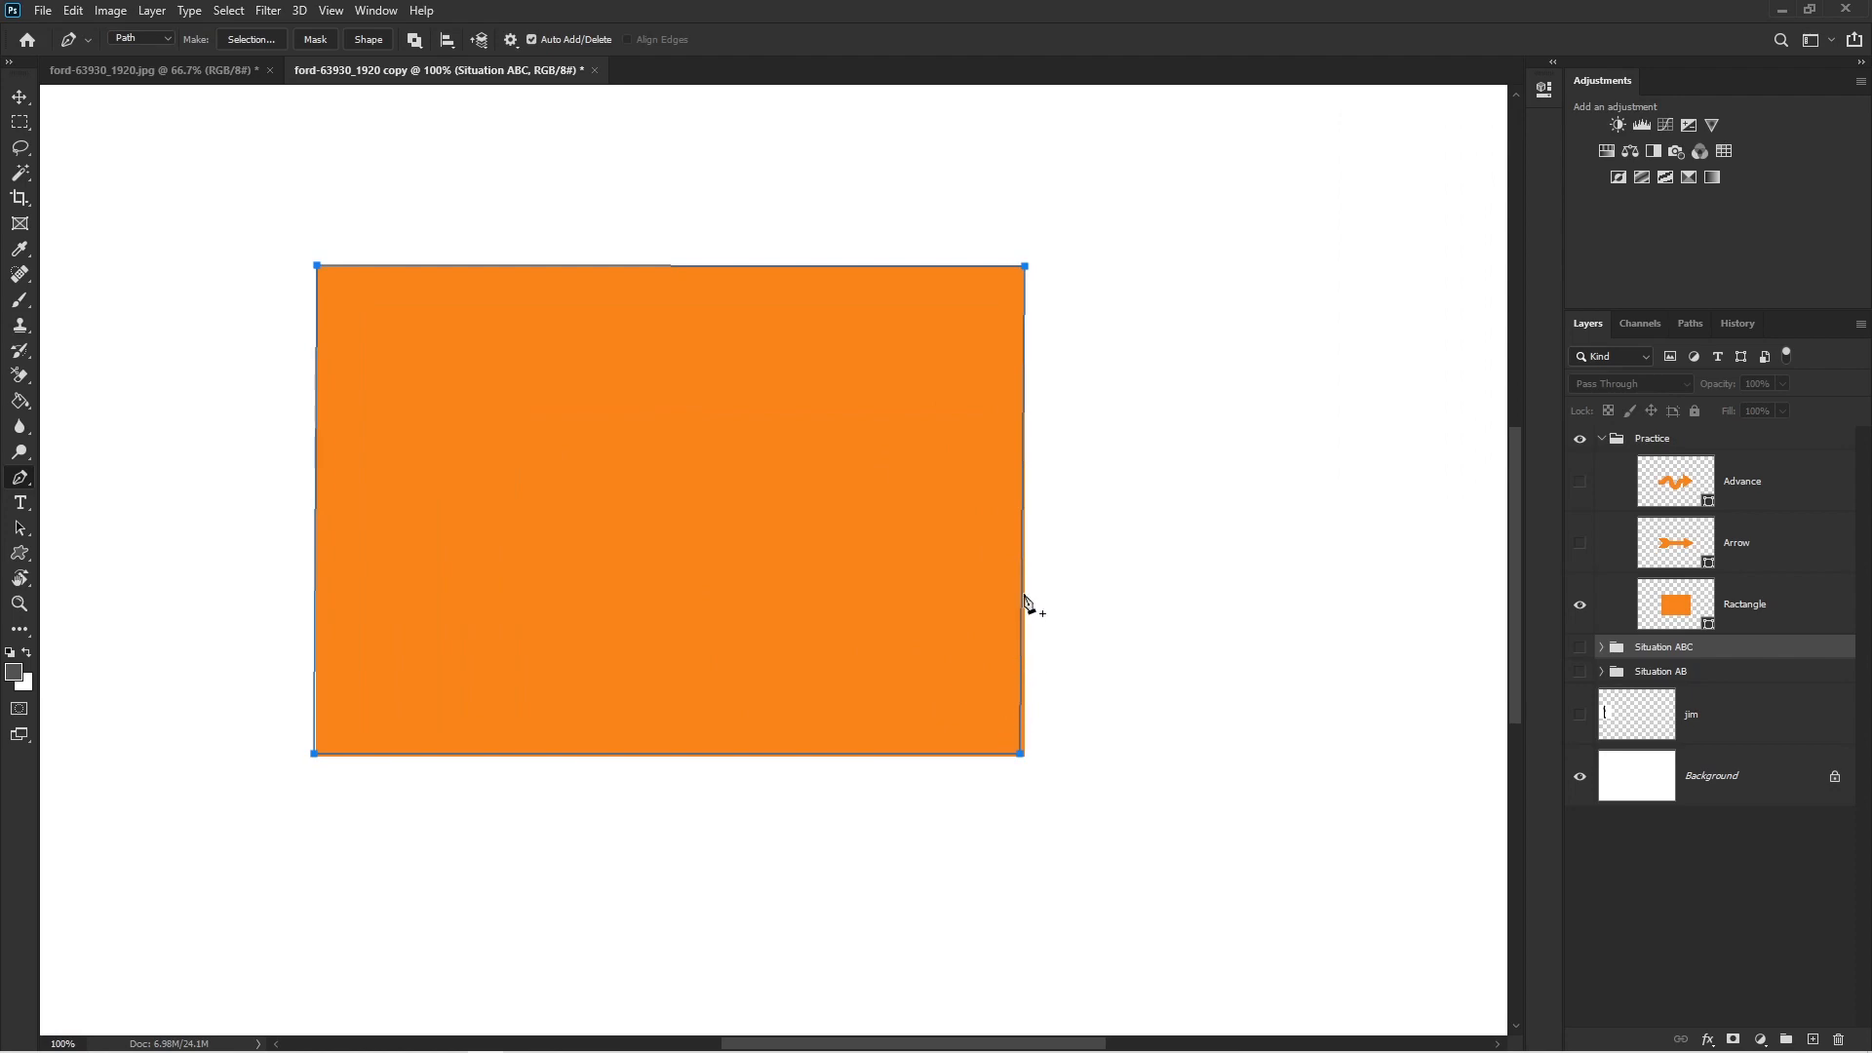
ctrl+click(1007, 680)
ctrl+alt+click(893, 641)
drag(771, 615, 860, 653)
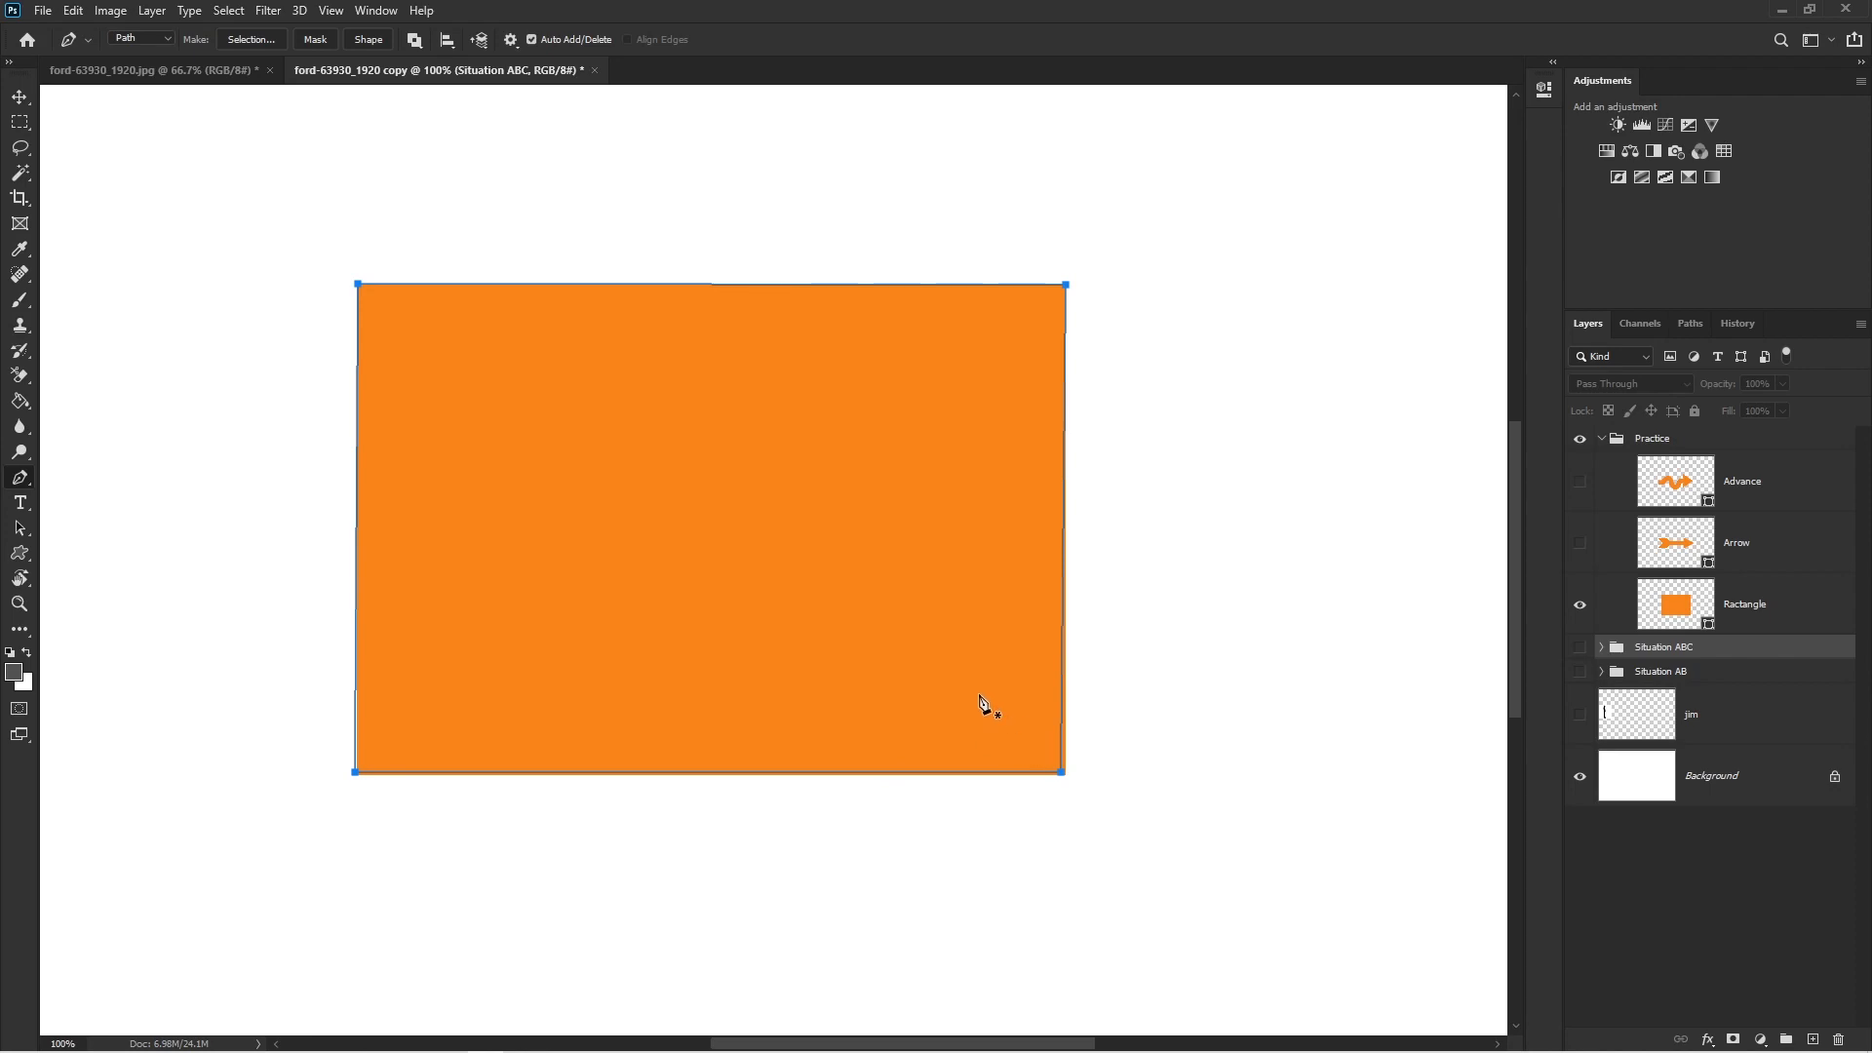
key(Return)
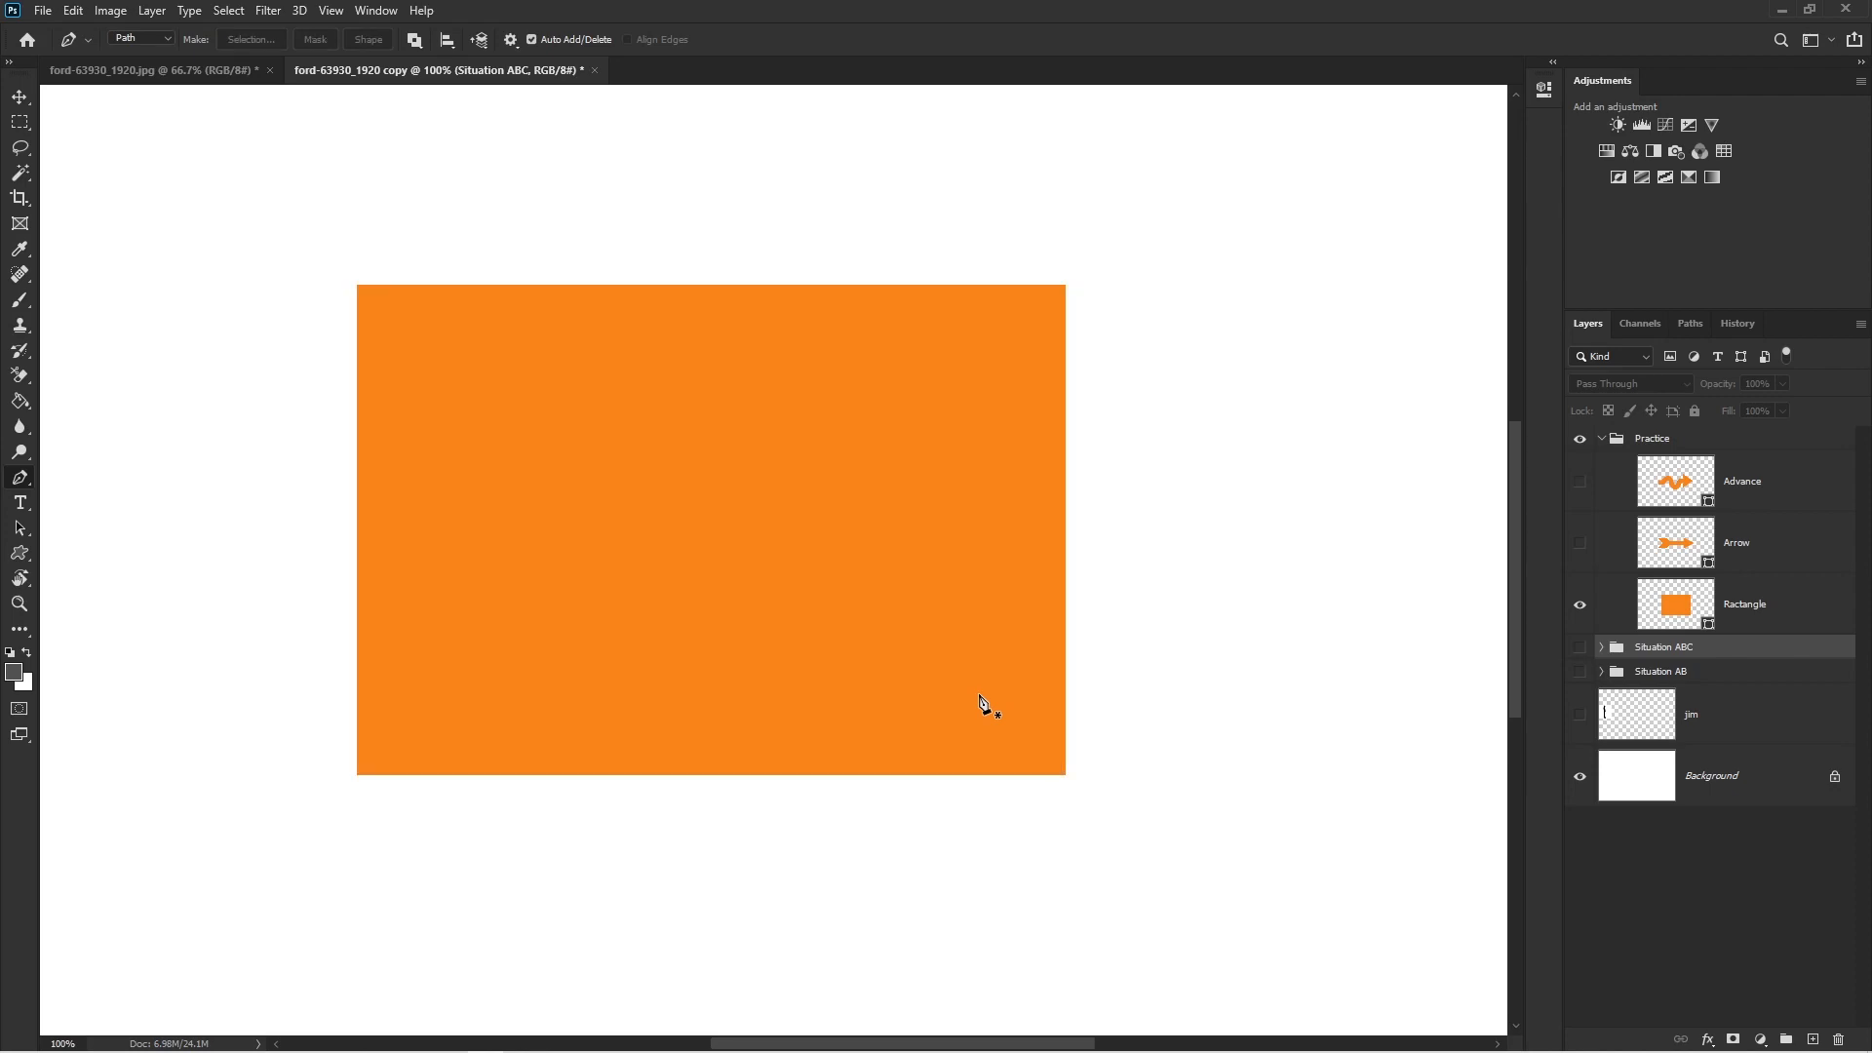
- Trace the rectangle with a closed four-corner path, constraining its segments to horizontal and vertical
click(357, 288)
click(1065, 288)
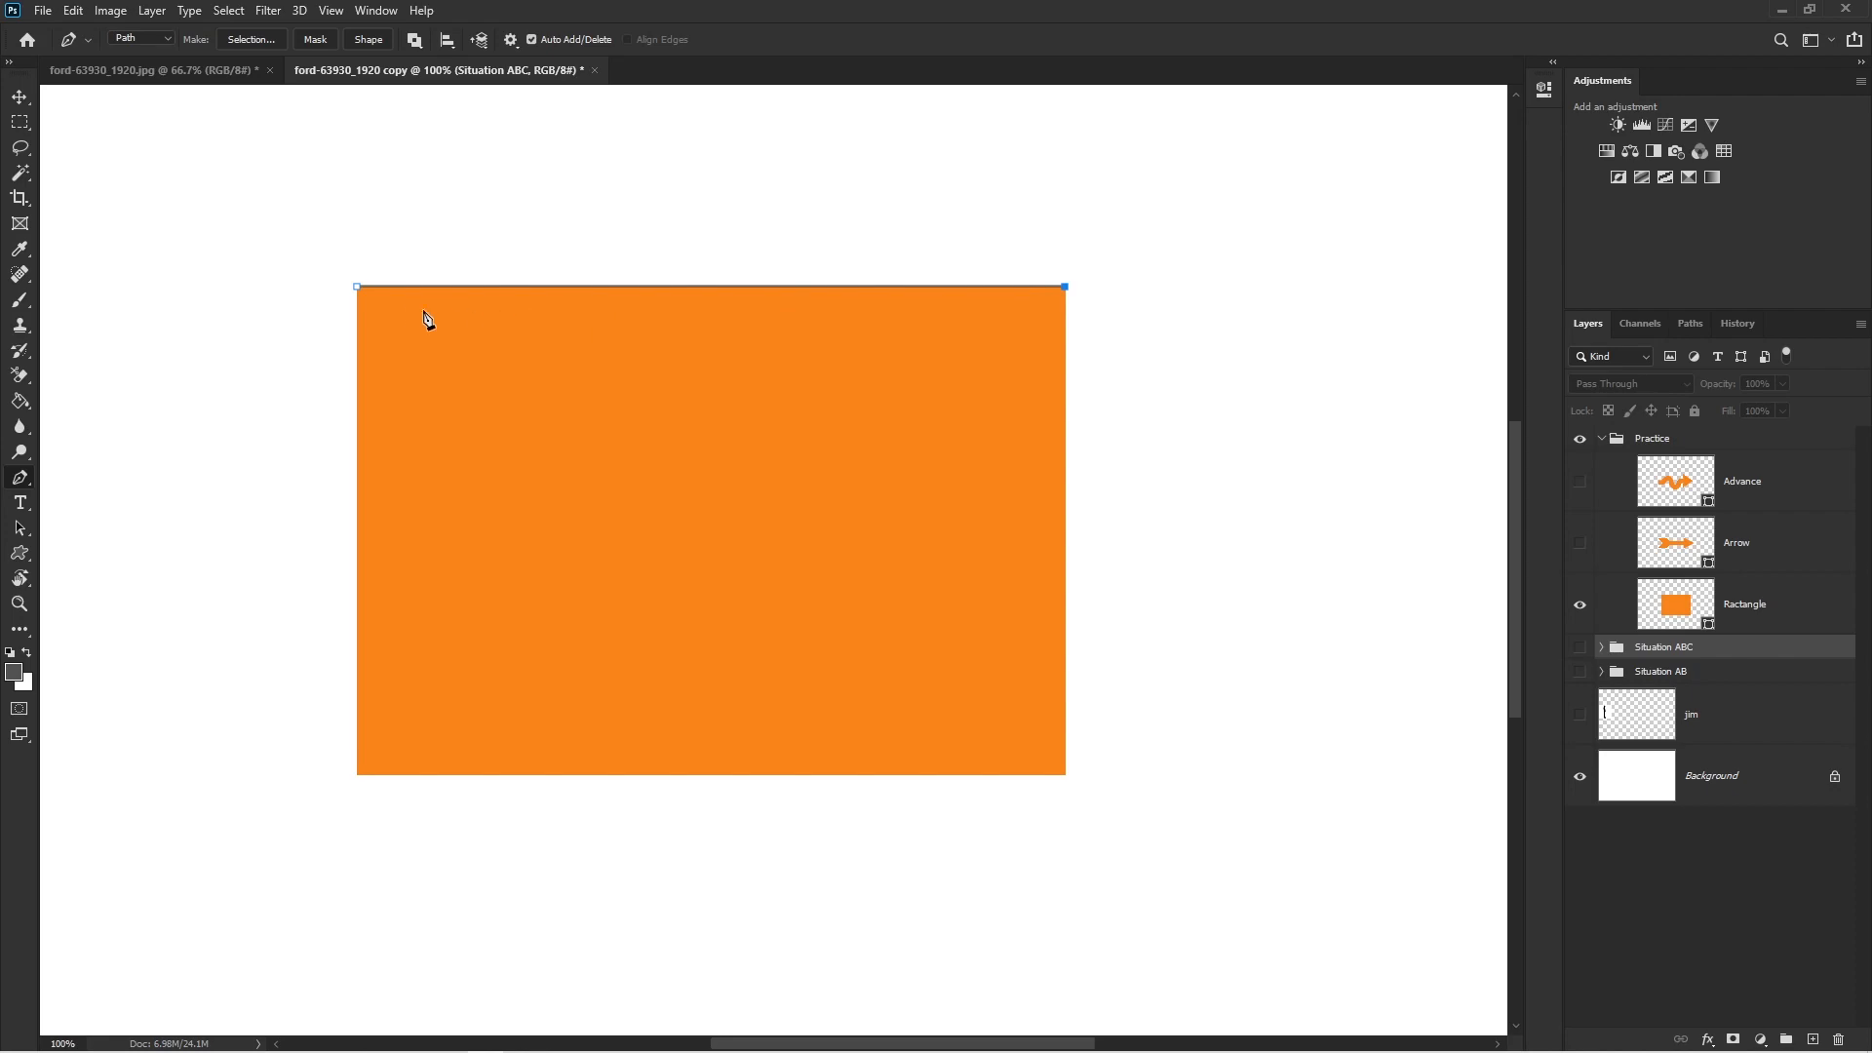
click(1064, 774)
click(360, 774)
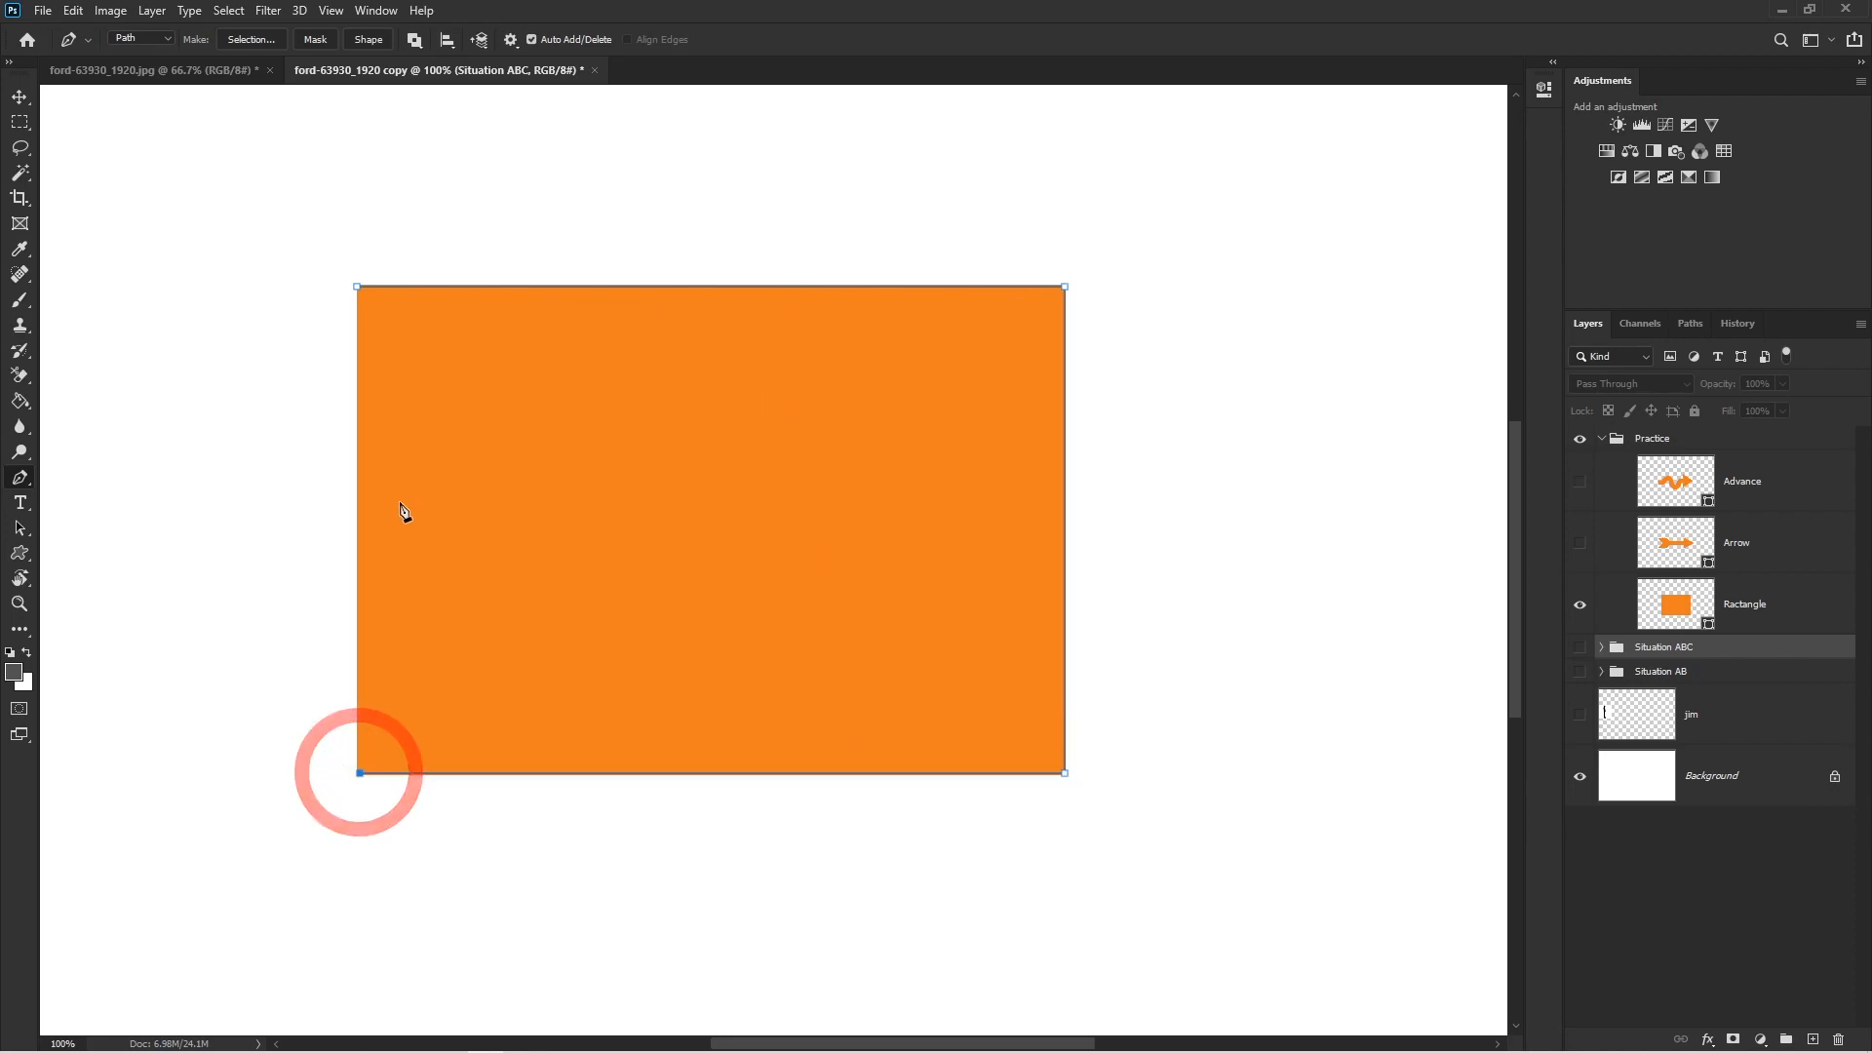
click(357, 288)
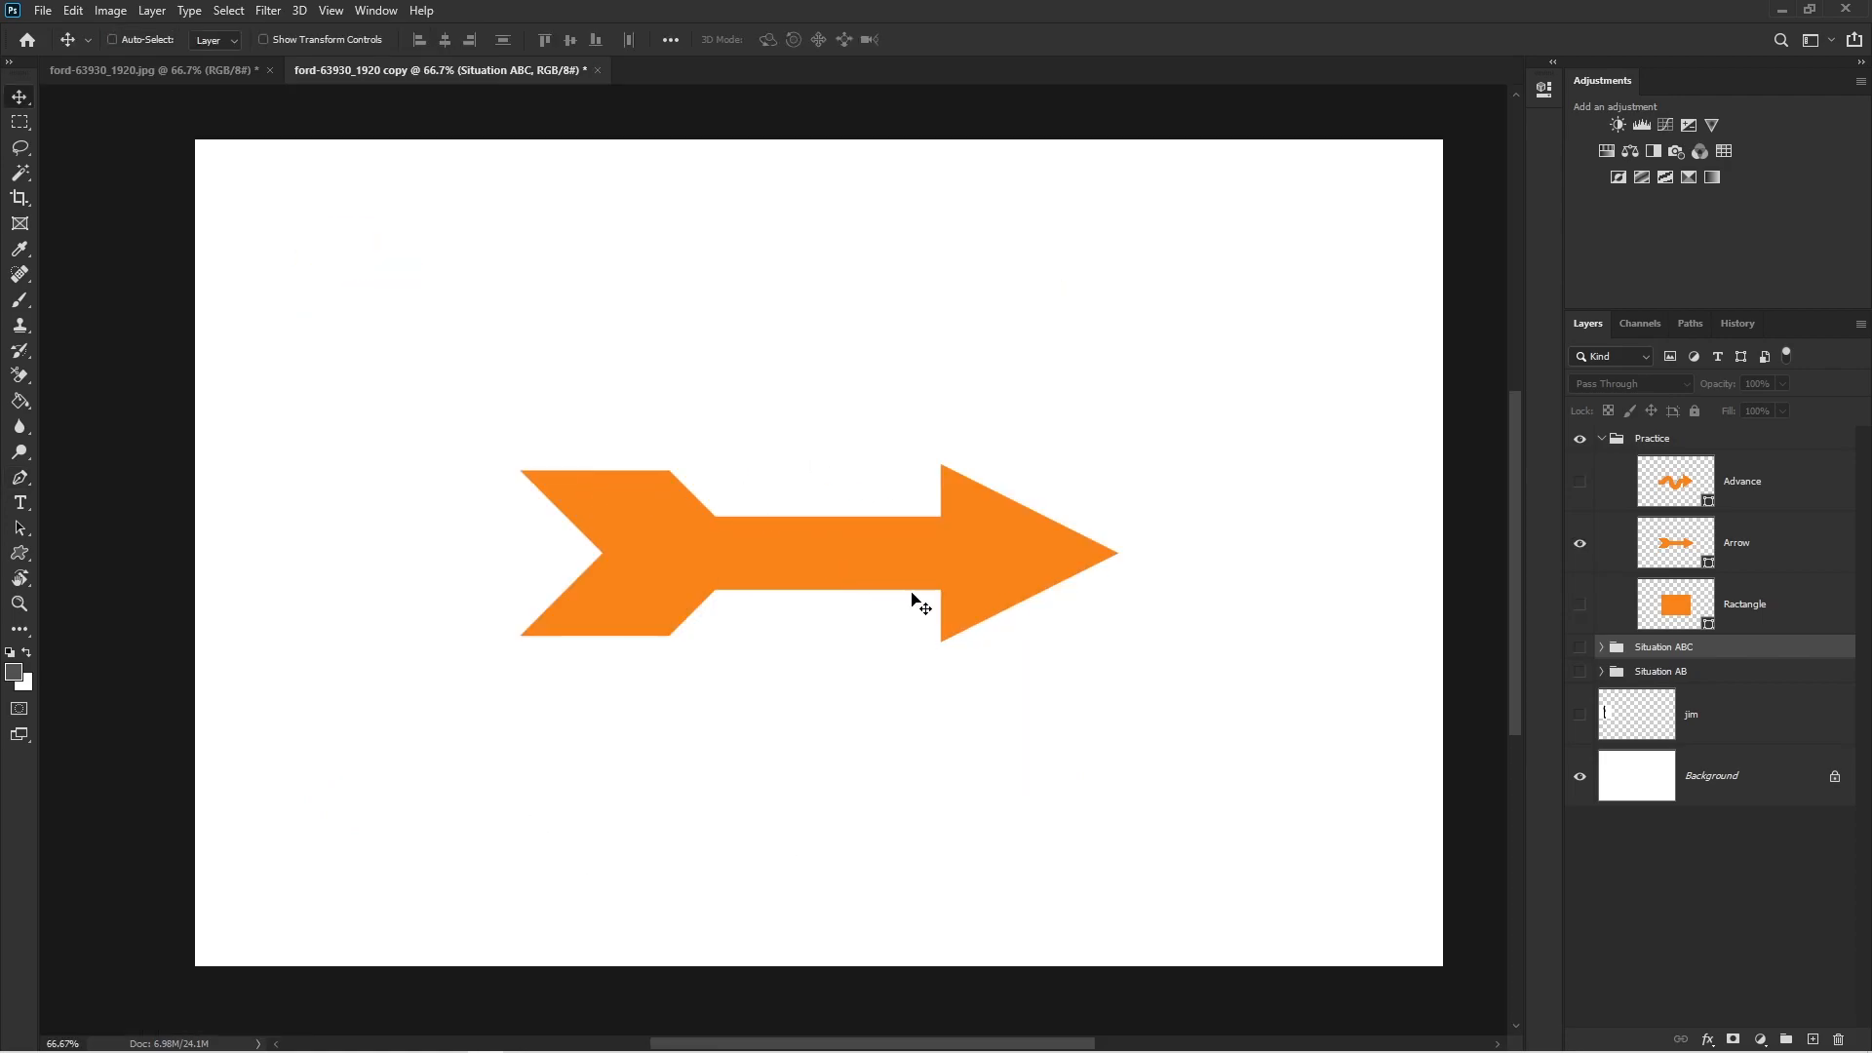
- With the Pen tool, trace the arrow's upper edge from the upper tail tip along the shaft to the arrowhead's upper corner
key(p)
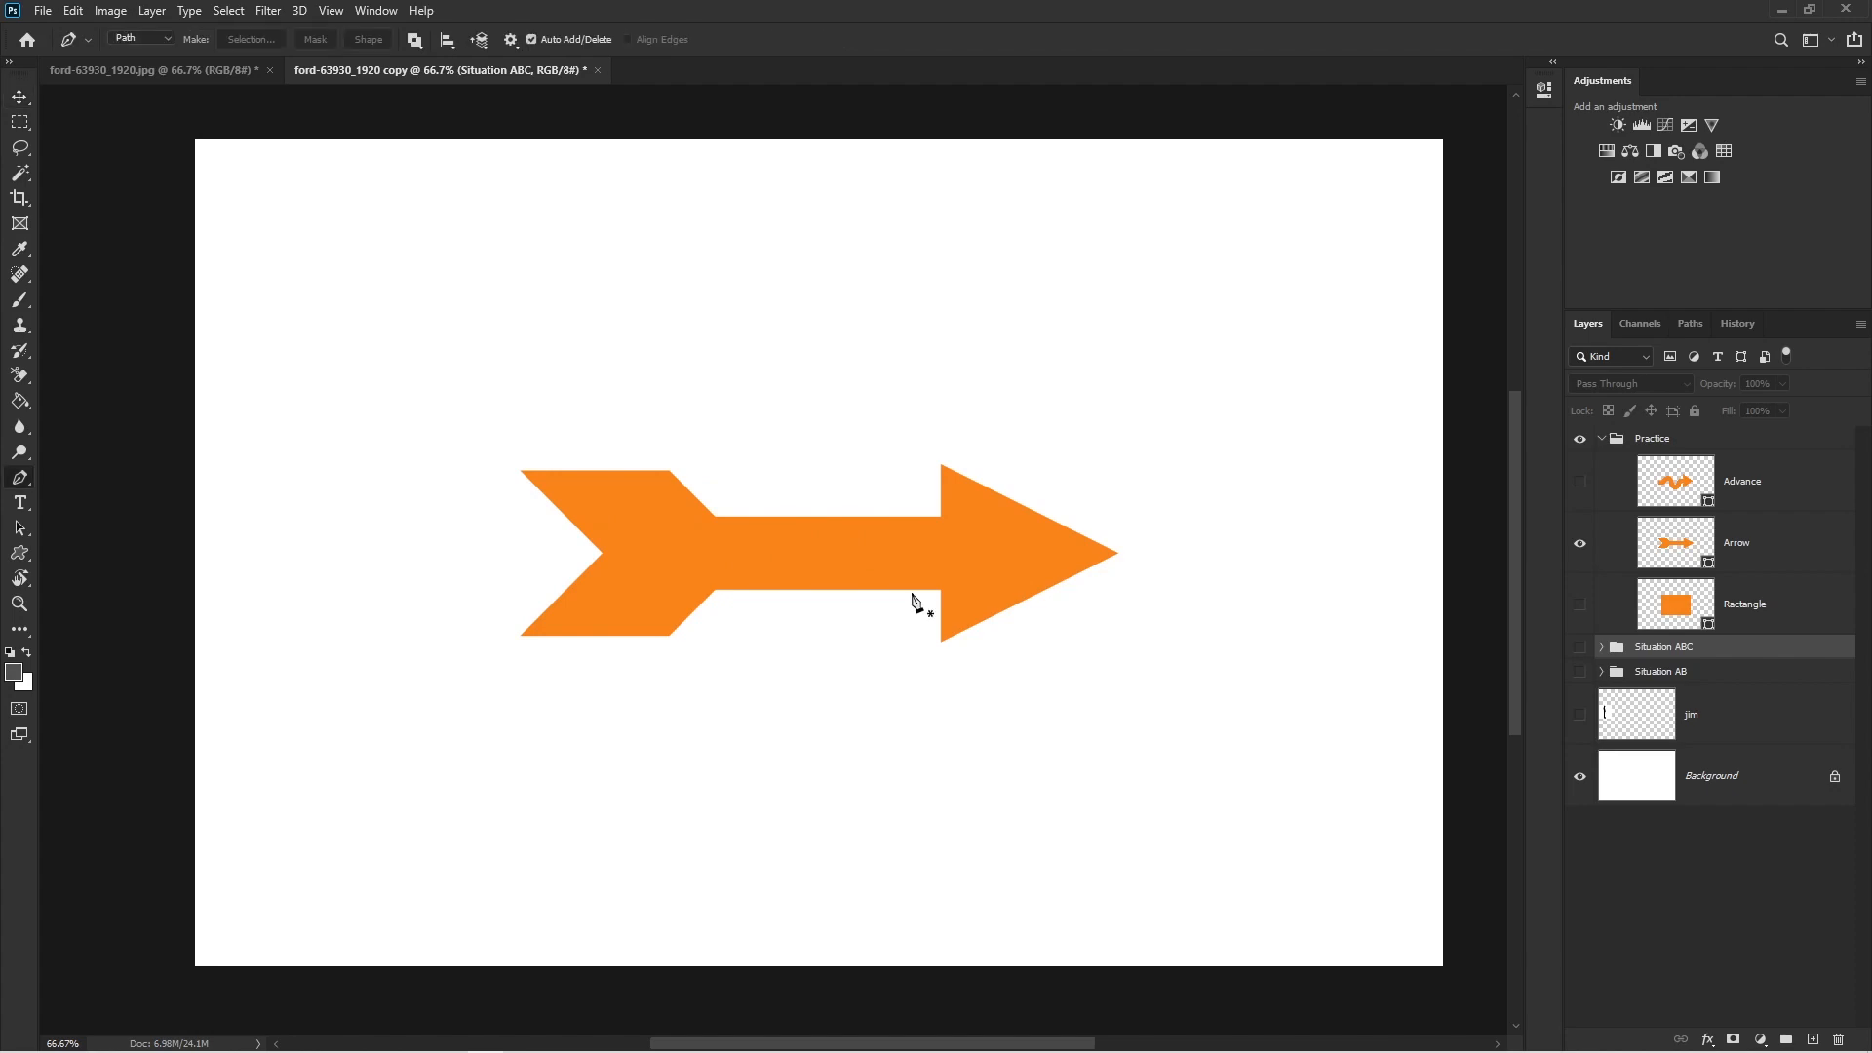
ctrl+click(834, 602)
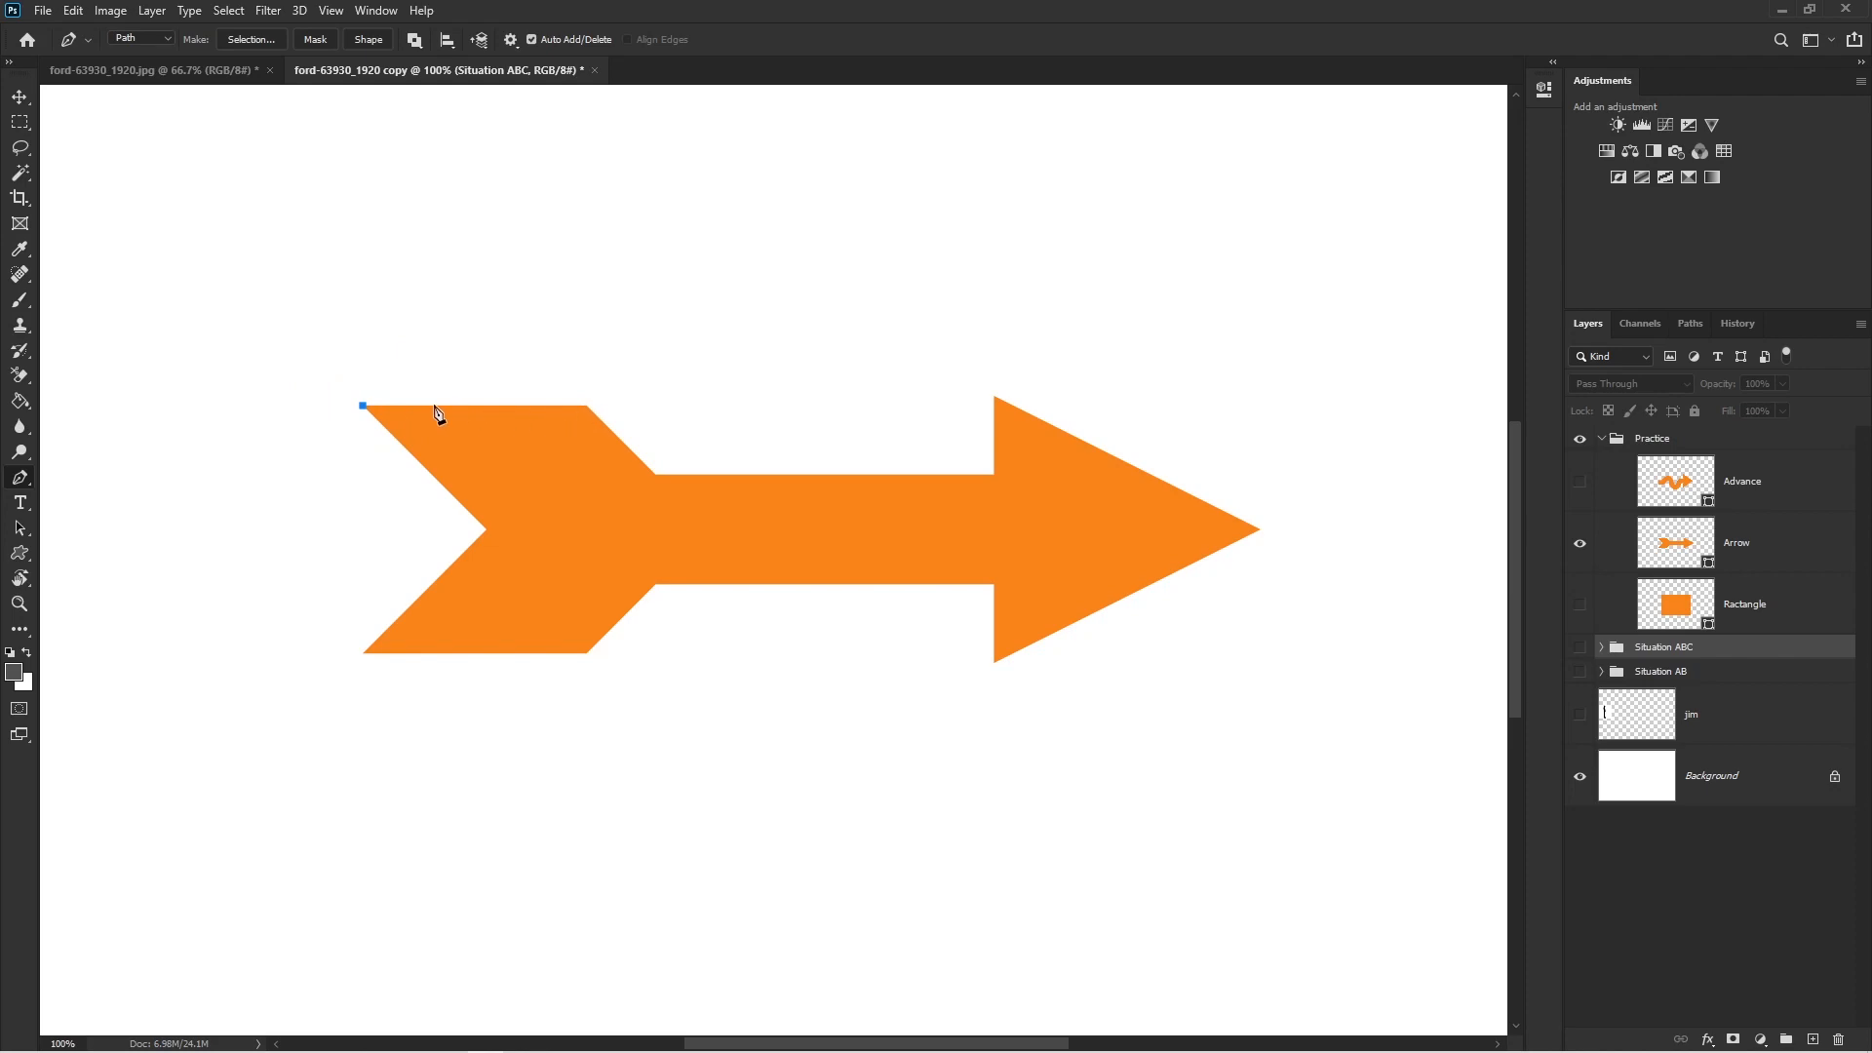
click(587, 404)
click(653, 472)
click(994, 473)
click(993, 399)
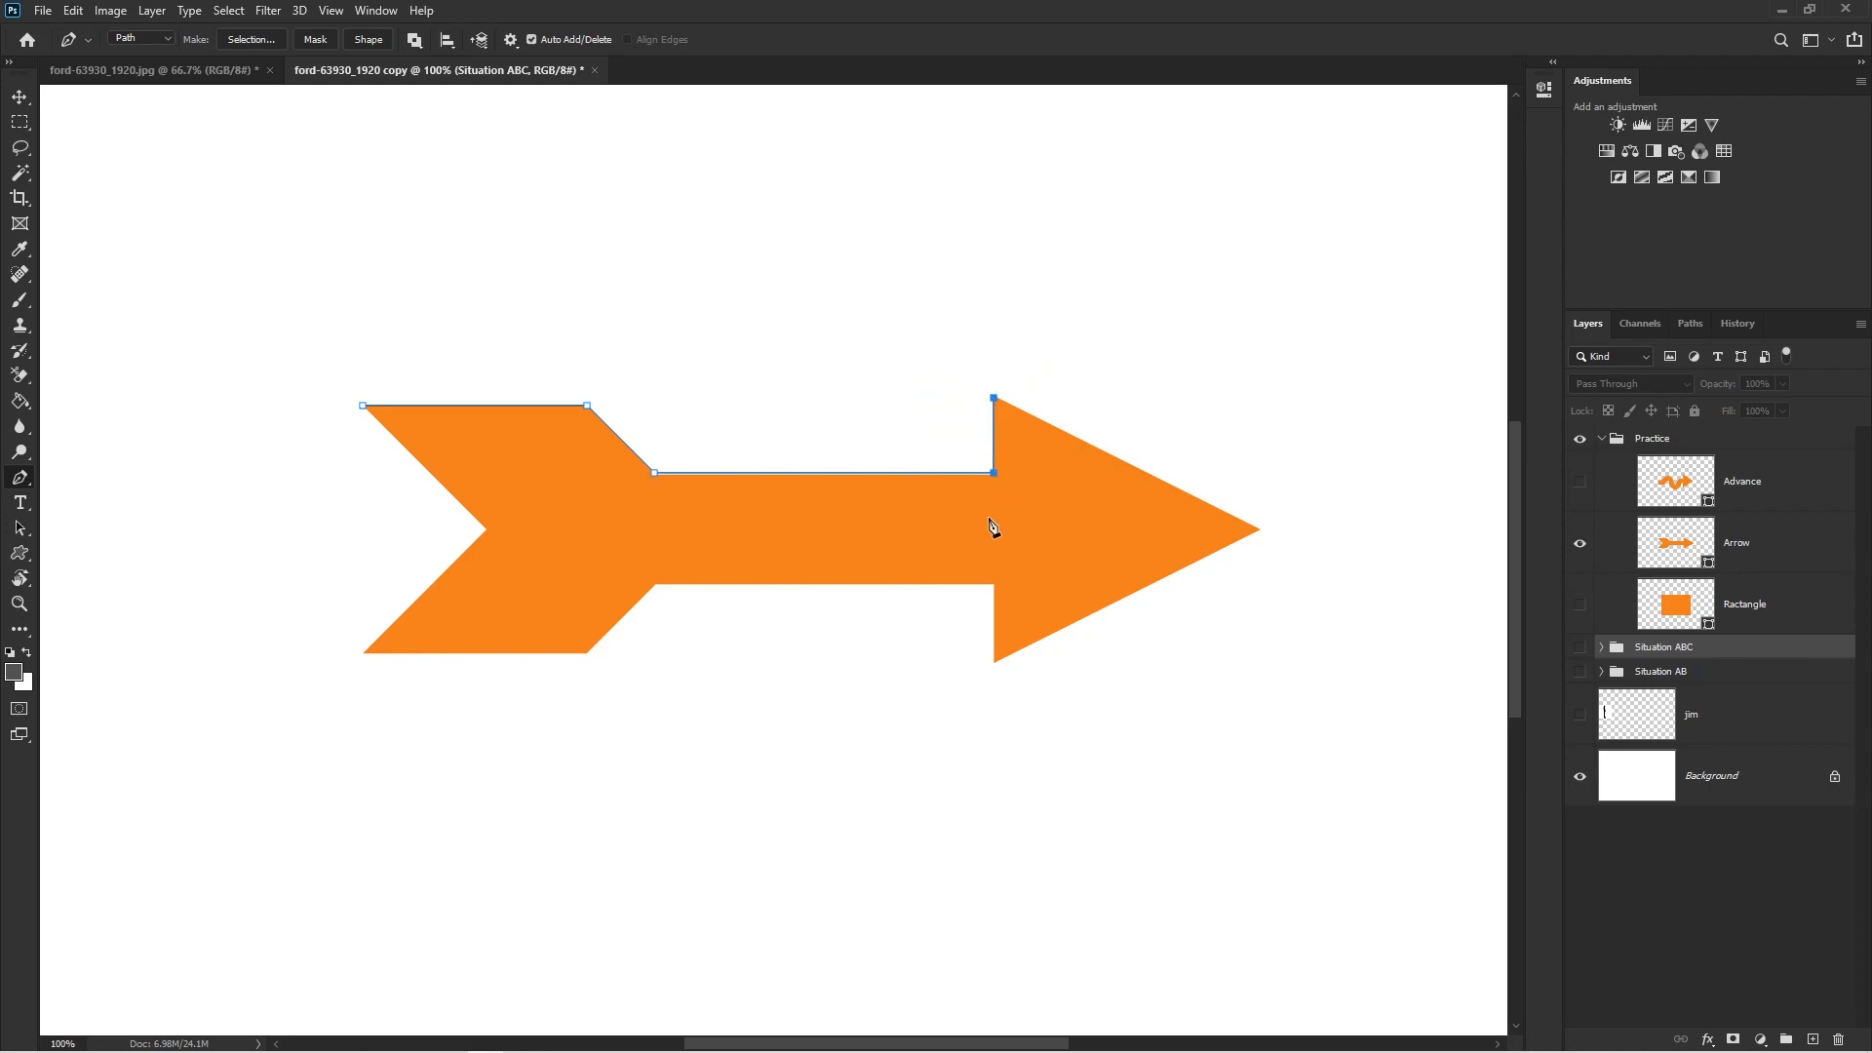
- Continue the path unconstrained to the arrowhead's tip and lower corner, and then up to the underside of the shaft
shift+click(1260, 531)
key(ctrl+z)
click(1260, 531)
click(994, 663)
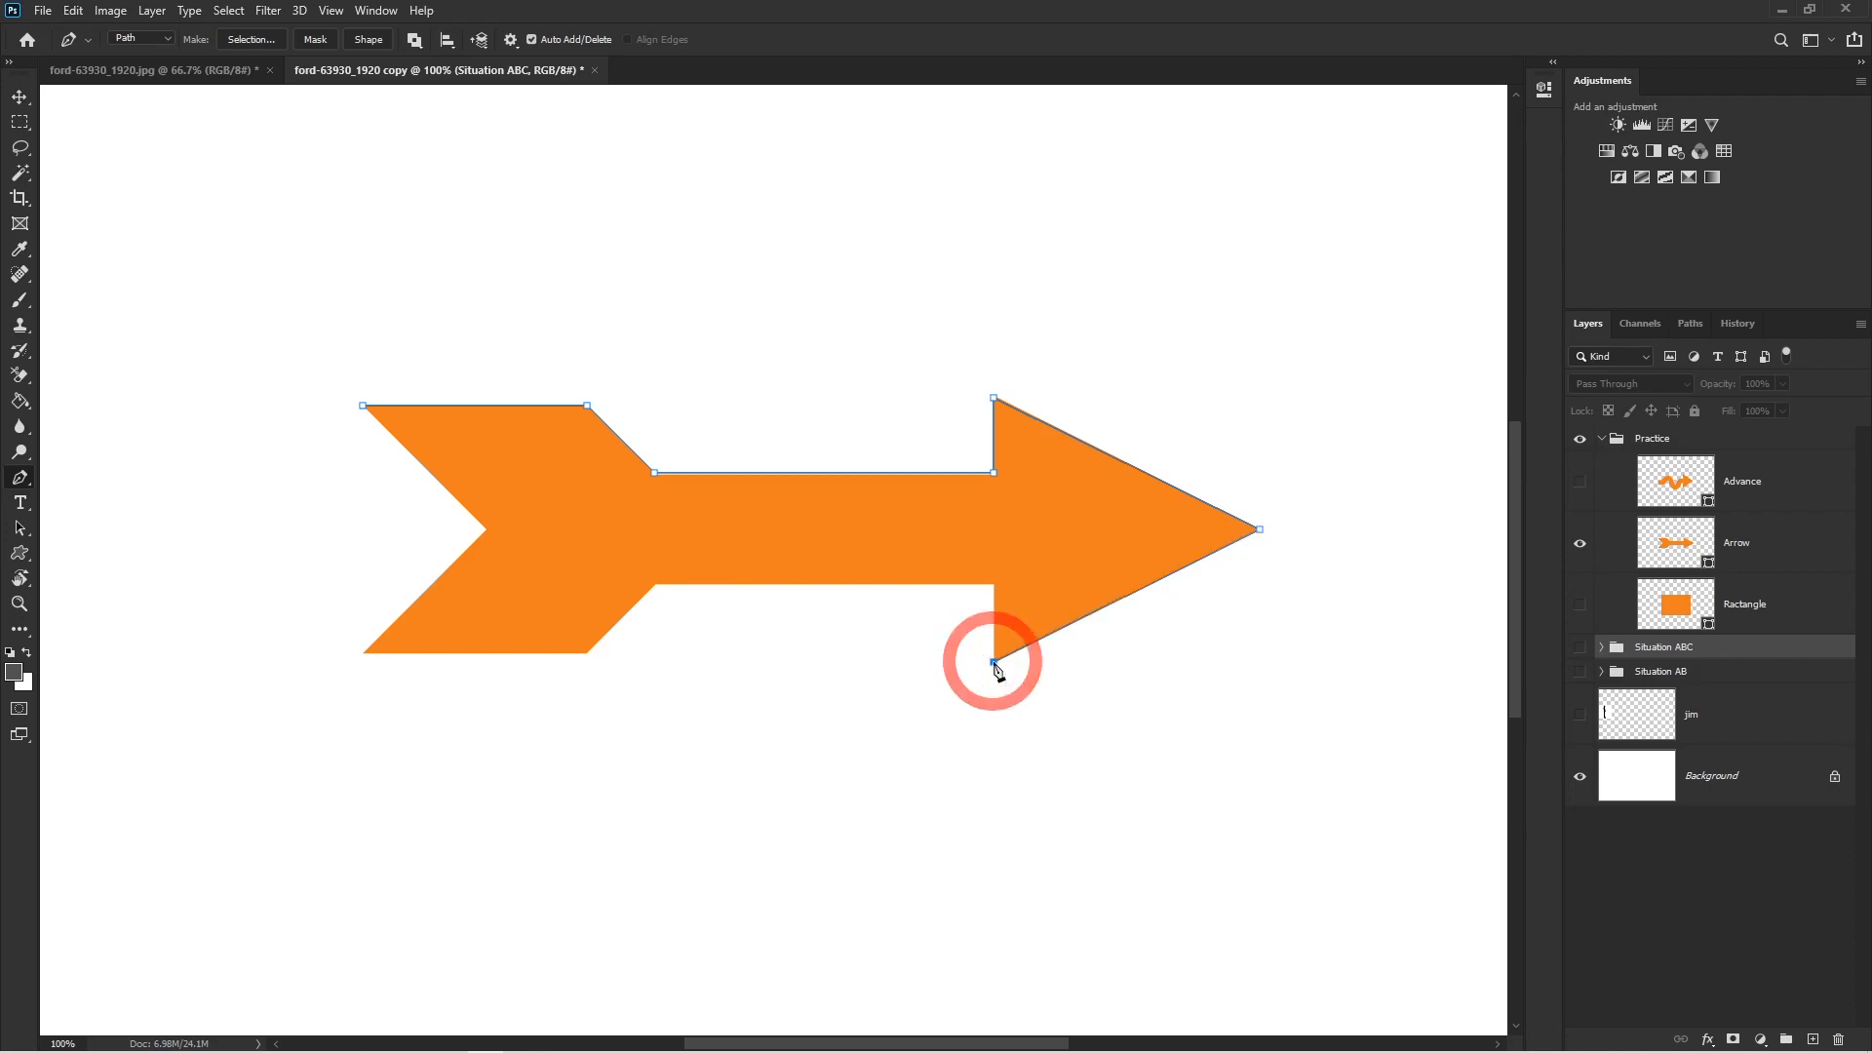
click(993, 584)
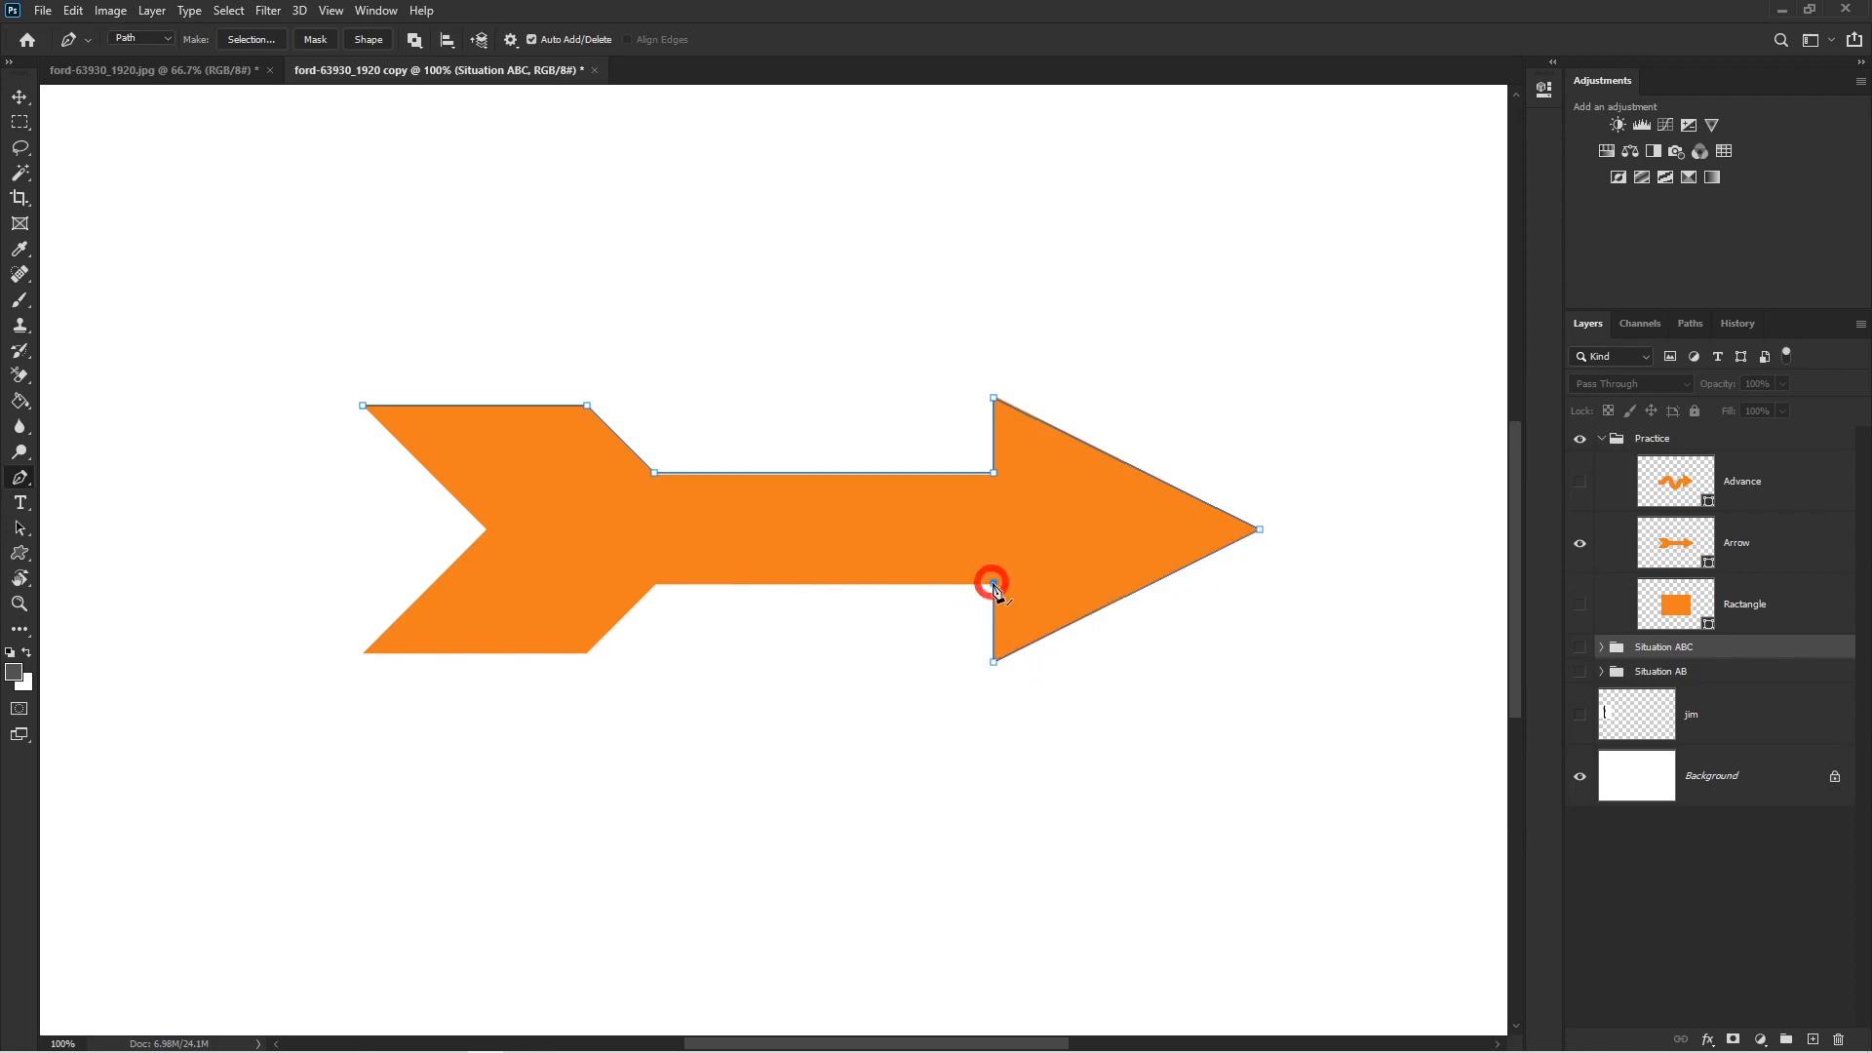
- Trace the shaft's lower edge, the lower tail corners and the inner notch, and close the path at the upper tail tip
click(653, 584)
click(588, 648)
click(363, 648)
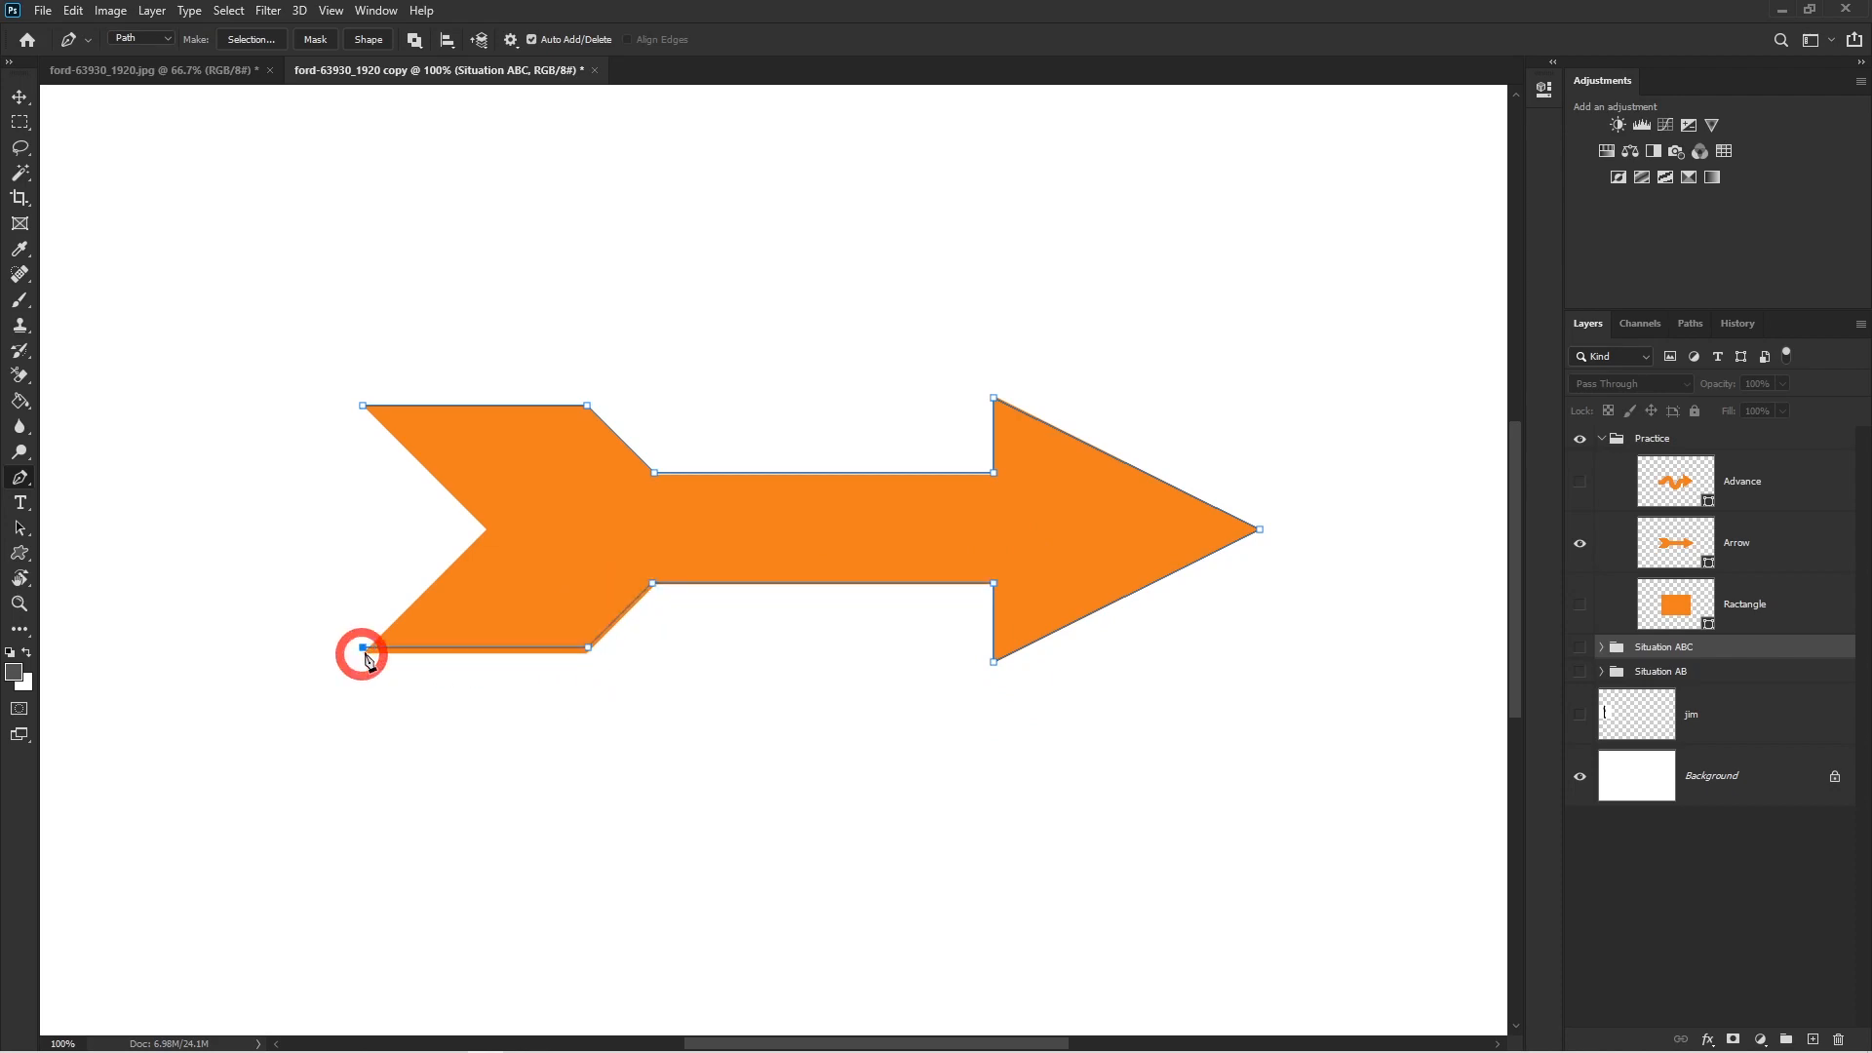
click(484, 527)
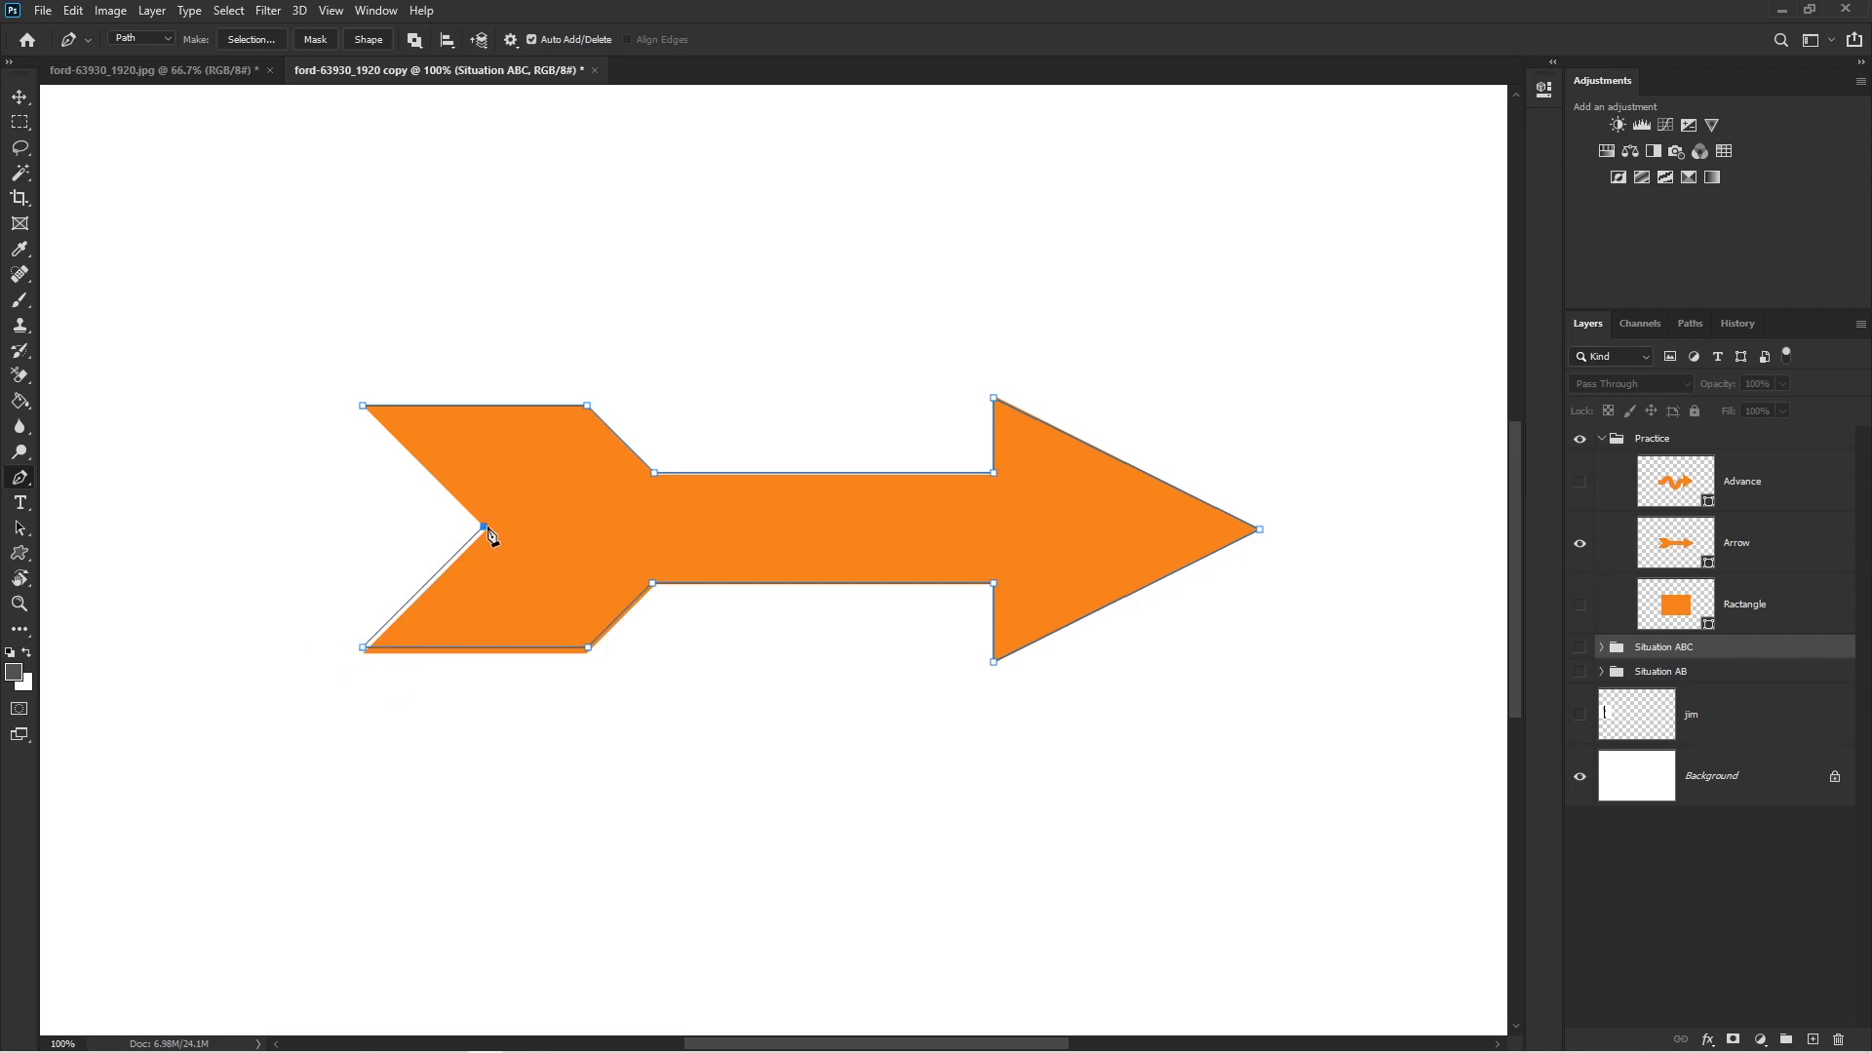
click(362, 406)
drag(849, 470, 878, 380)
key(ctrl+z)
click(506, 613)
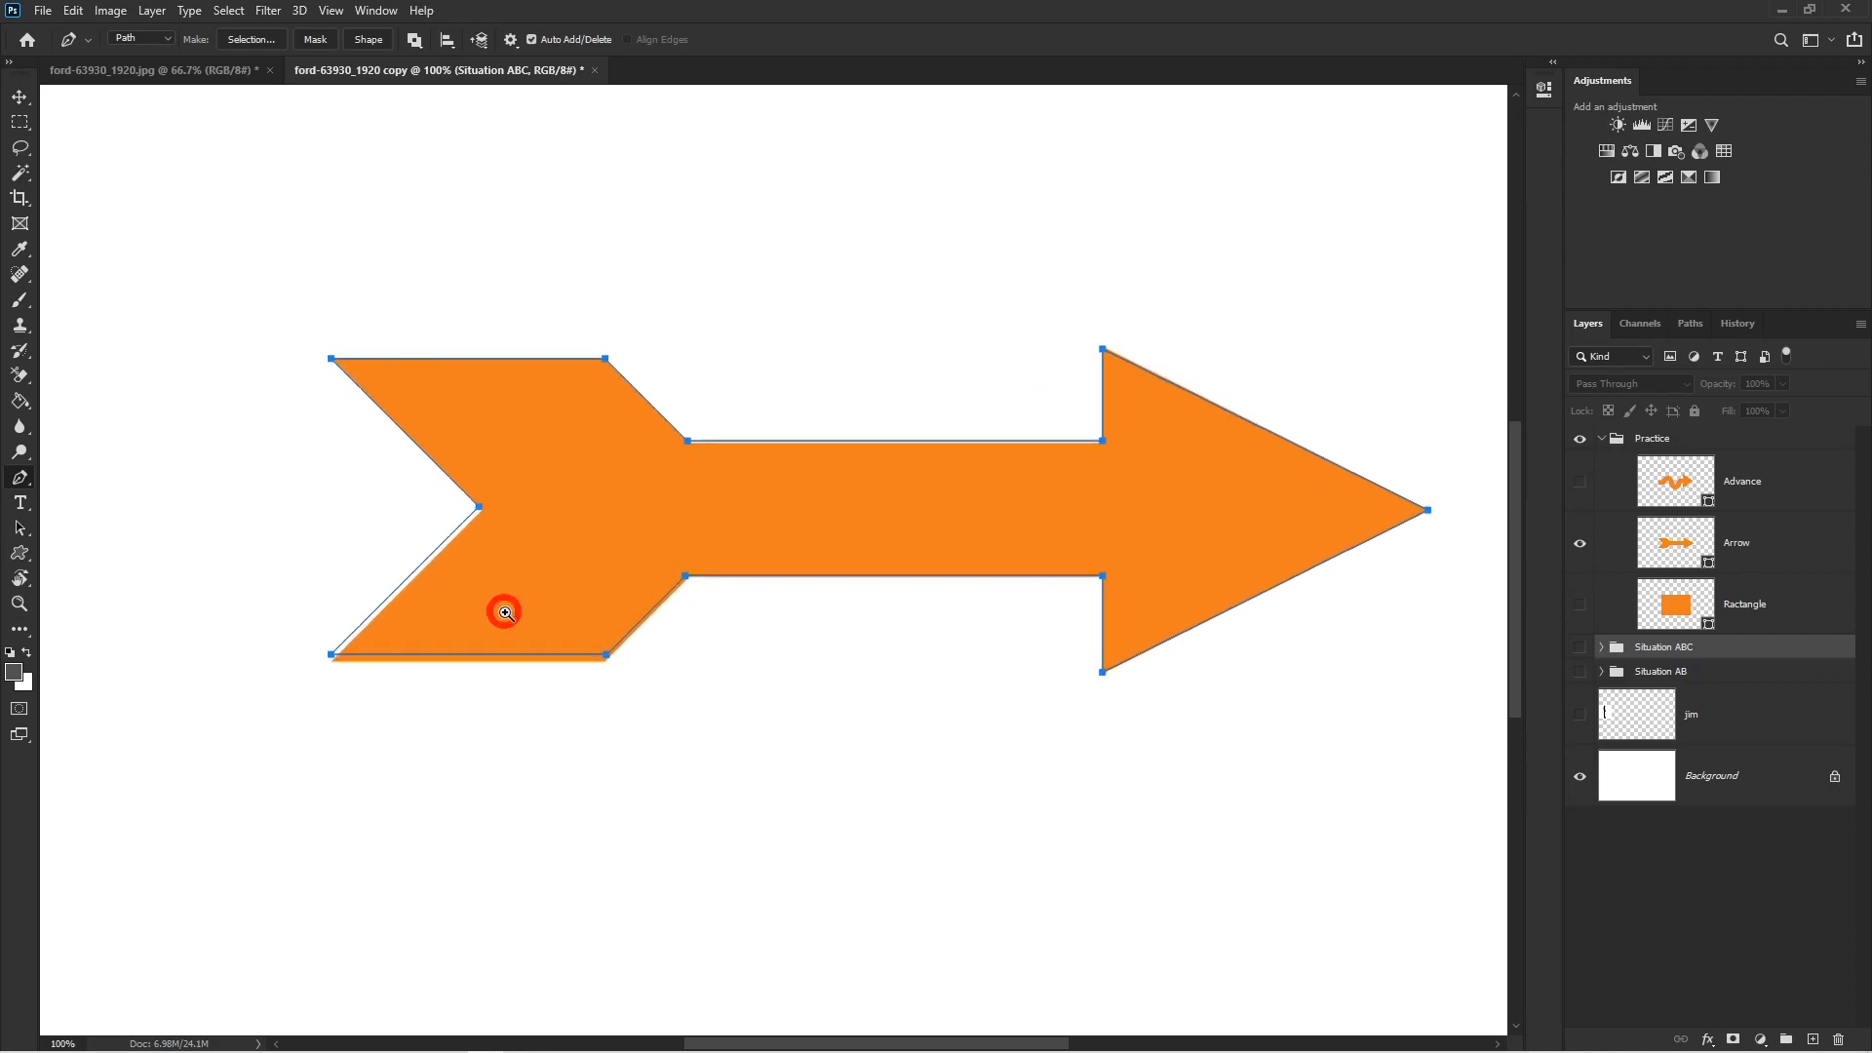
drag(501, 607, 569, 639)
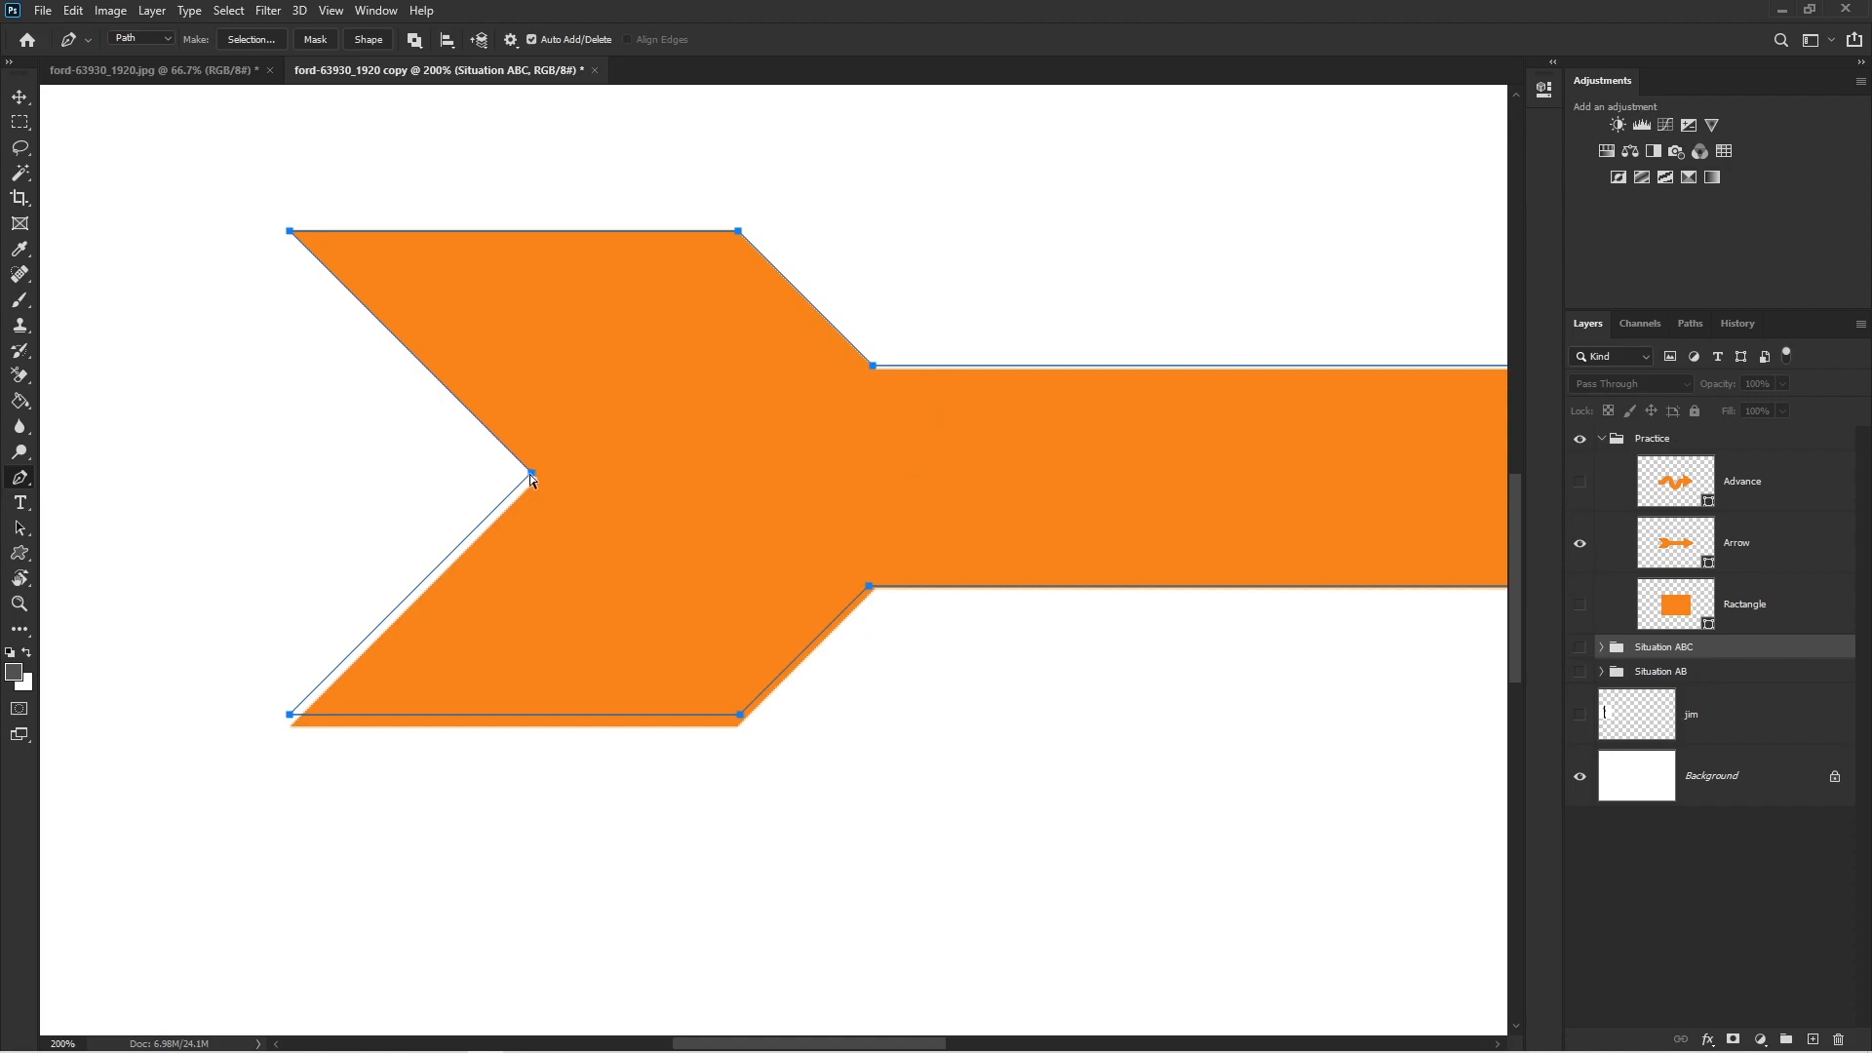
drag(533, 478, 536, 478)
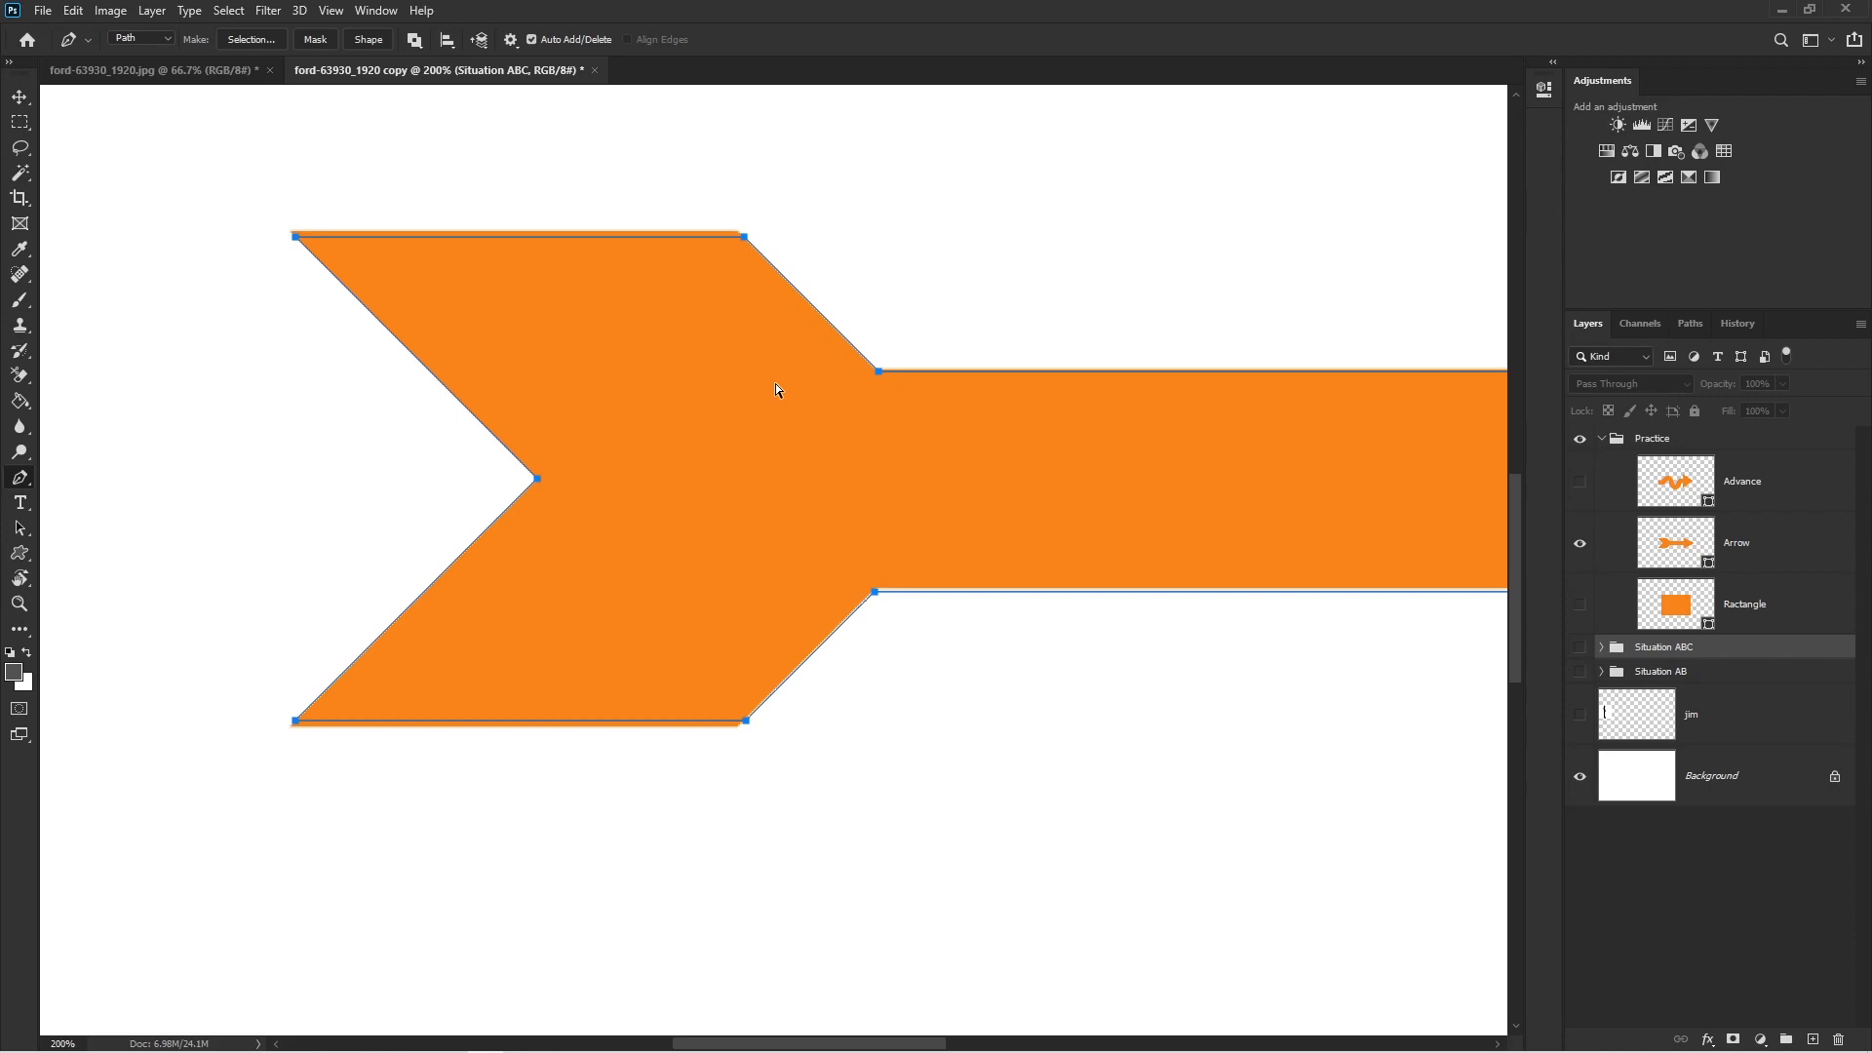
key(ctrl+z)
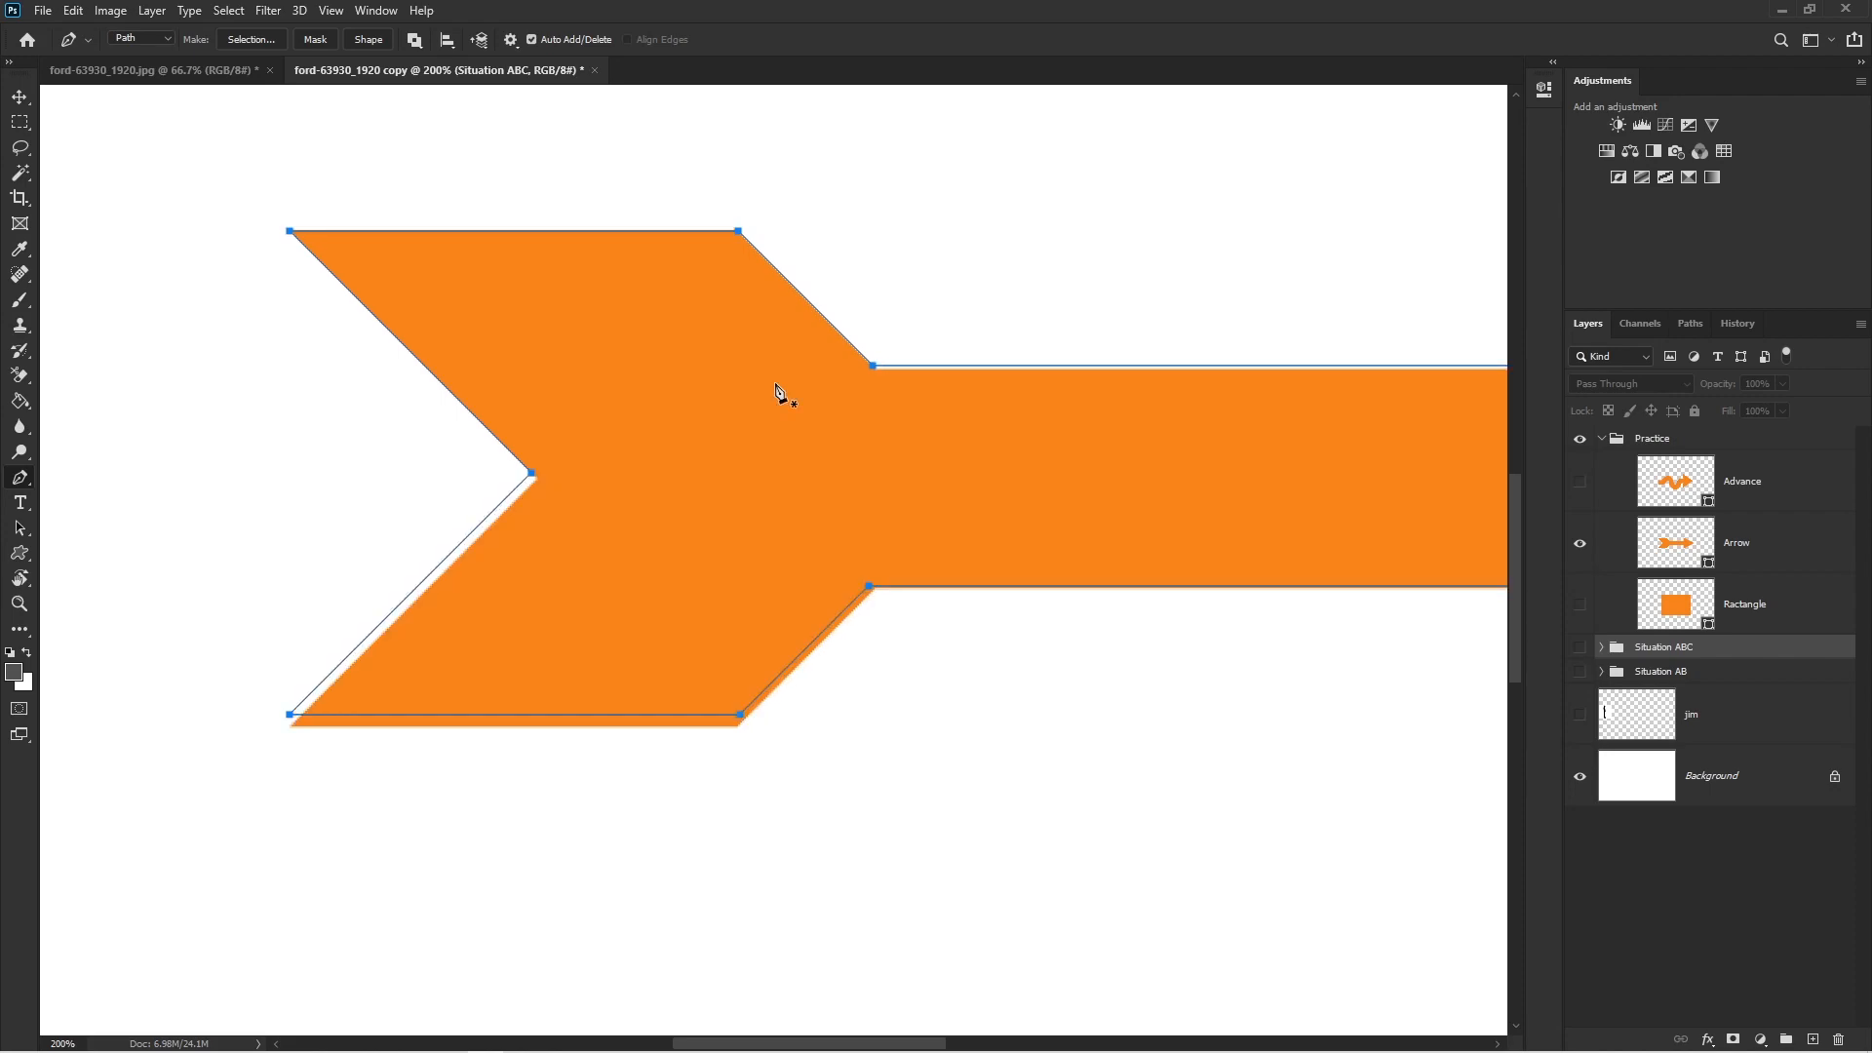
- Move the path anchors at the arrow's tail notch and lower tail tip onto the corners of the orange shape
ctrl+click(413, 450)
scroll(532, 479, up, 3)
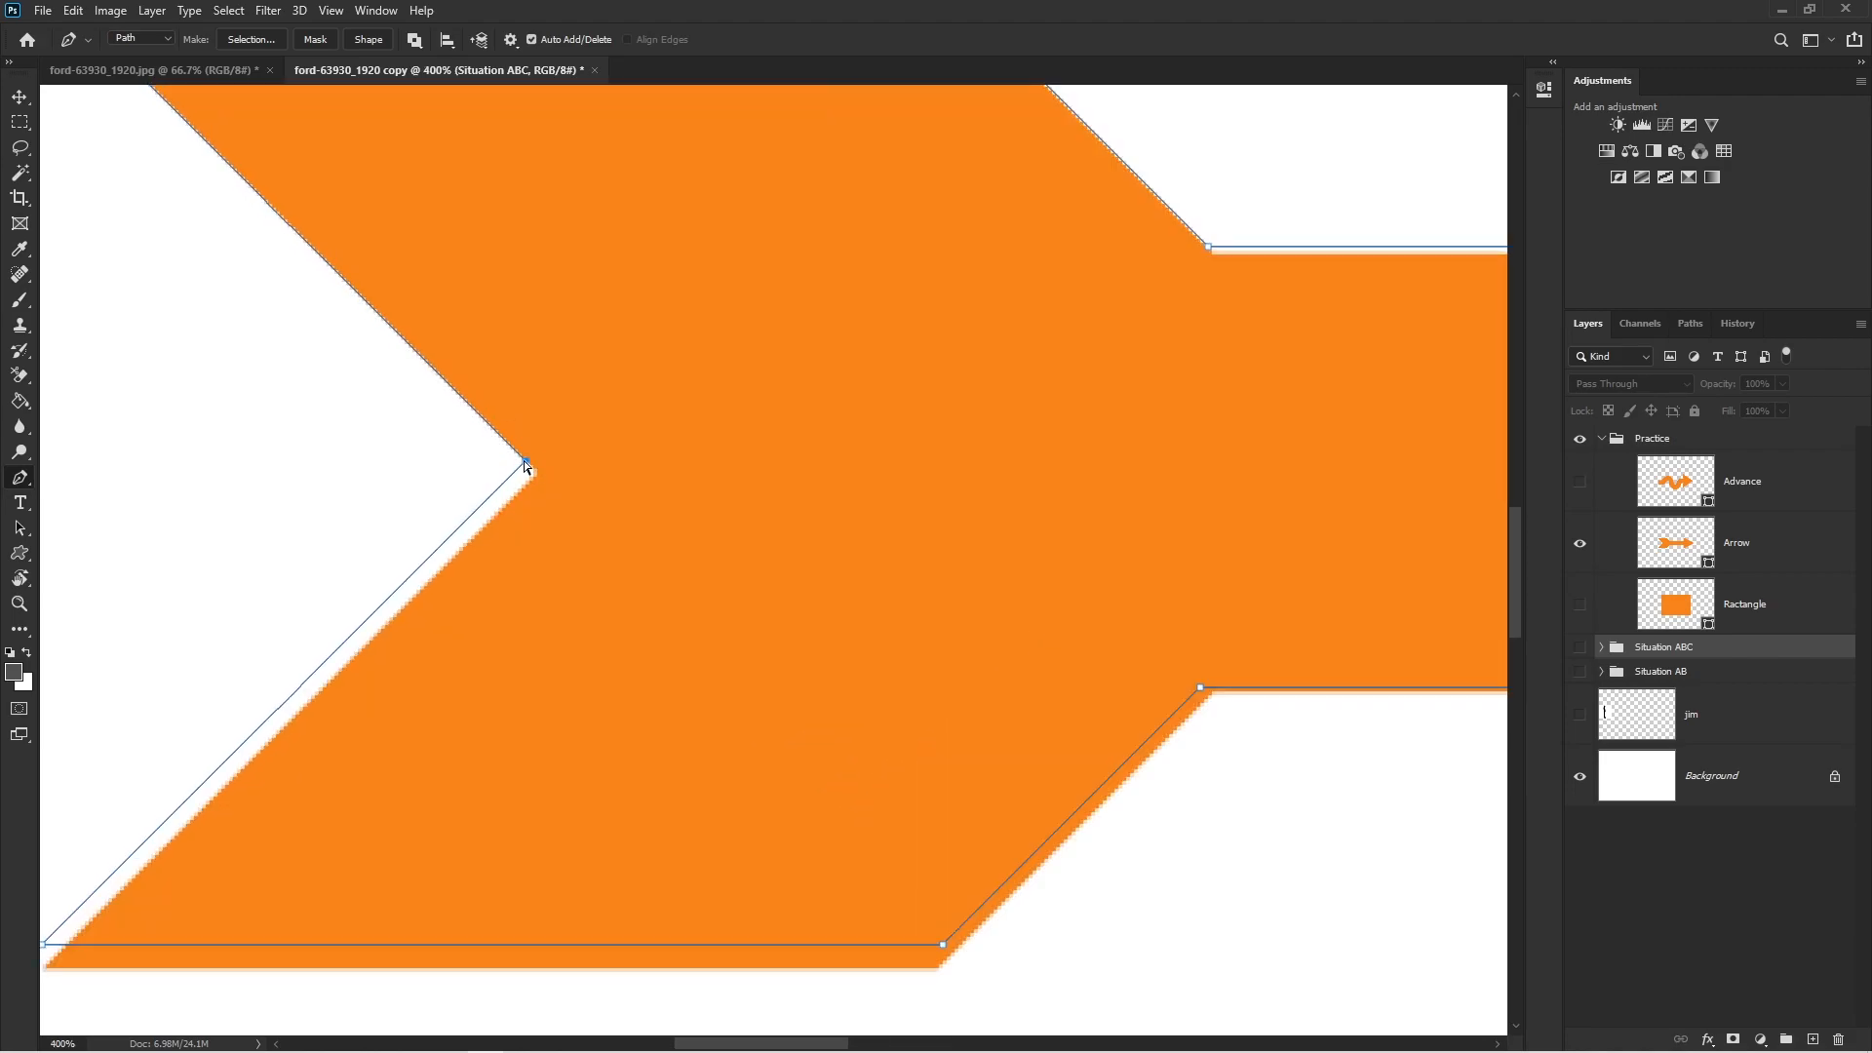
drag(526, 463, 793, 351)
scroll(589, 510, down, 1)
scroll(456, 677, up, 1)
scroll(456, 677, up, 2)
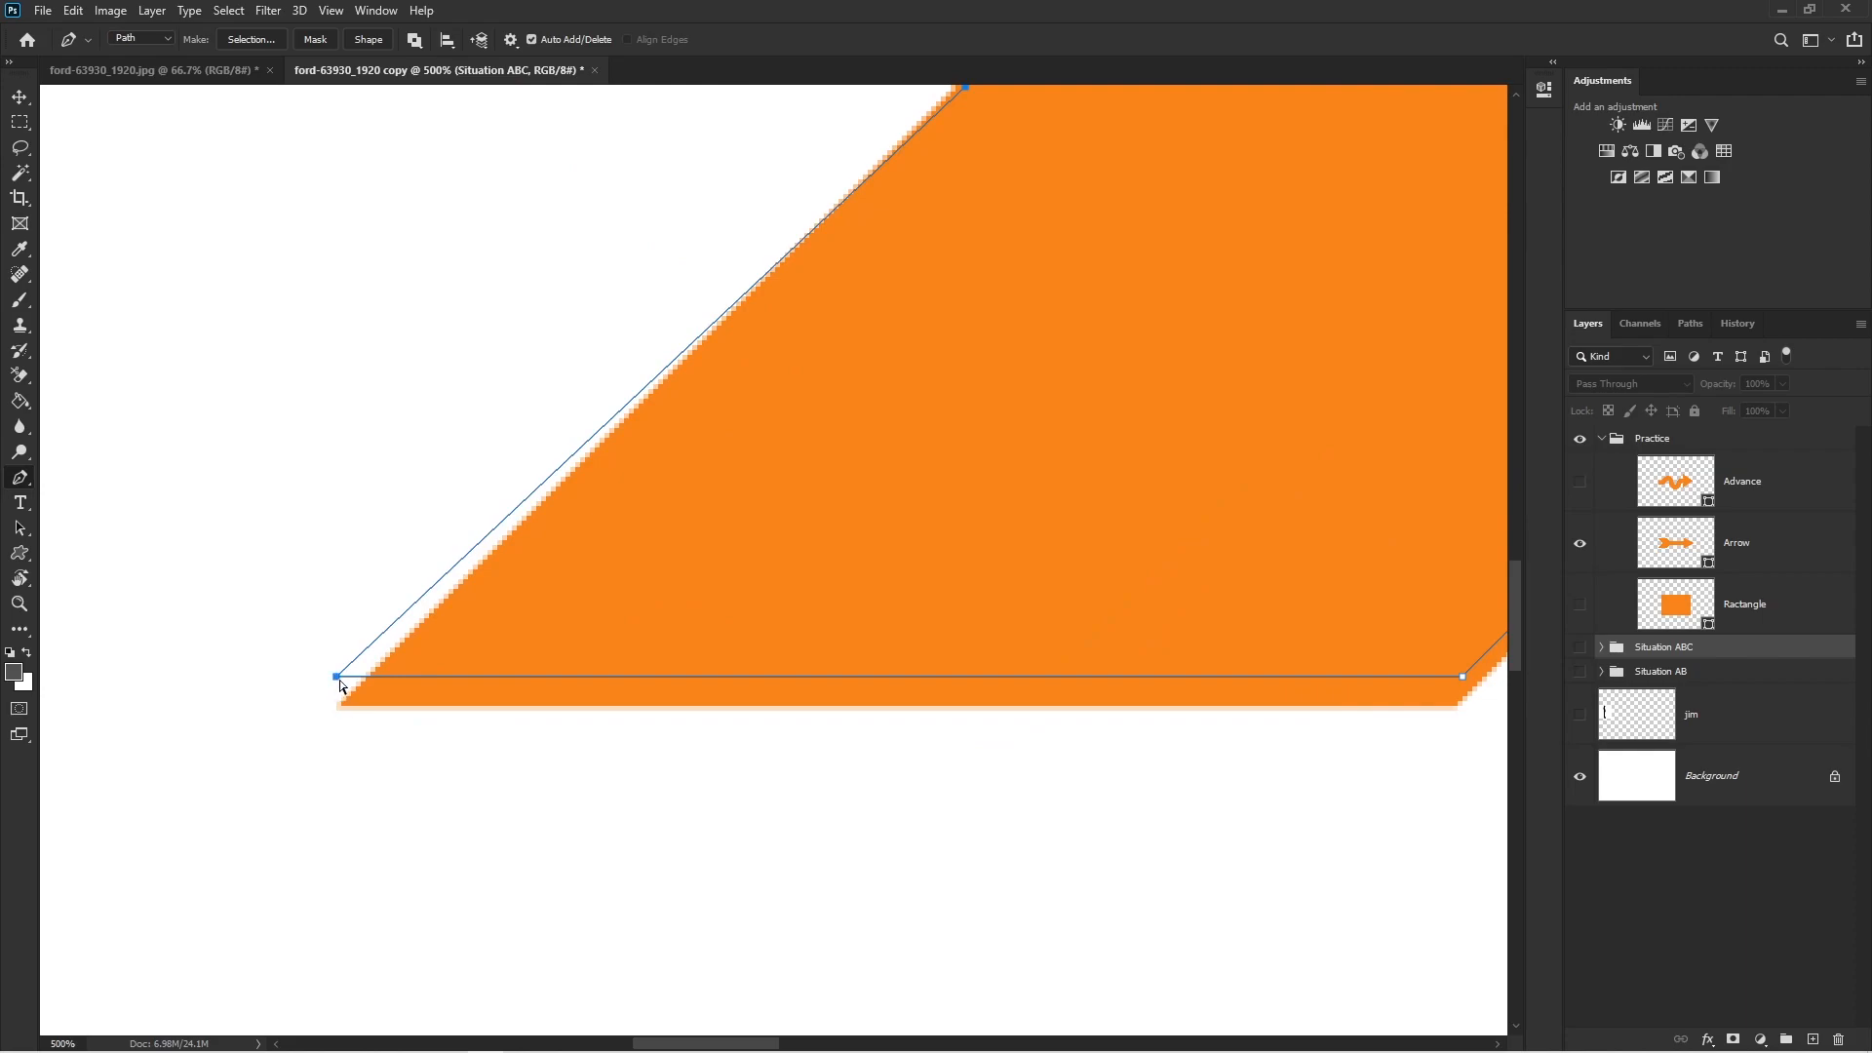
drag(339, 682, 341, 705)
scroll(928, 529, down, 1)
scroll(849, 514, right, 3)
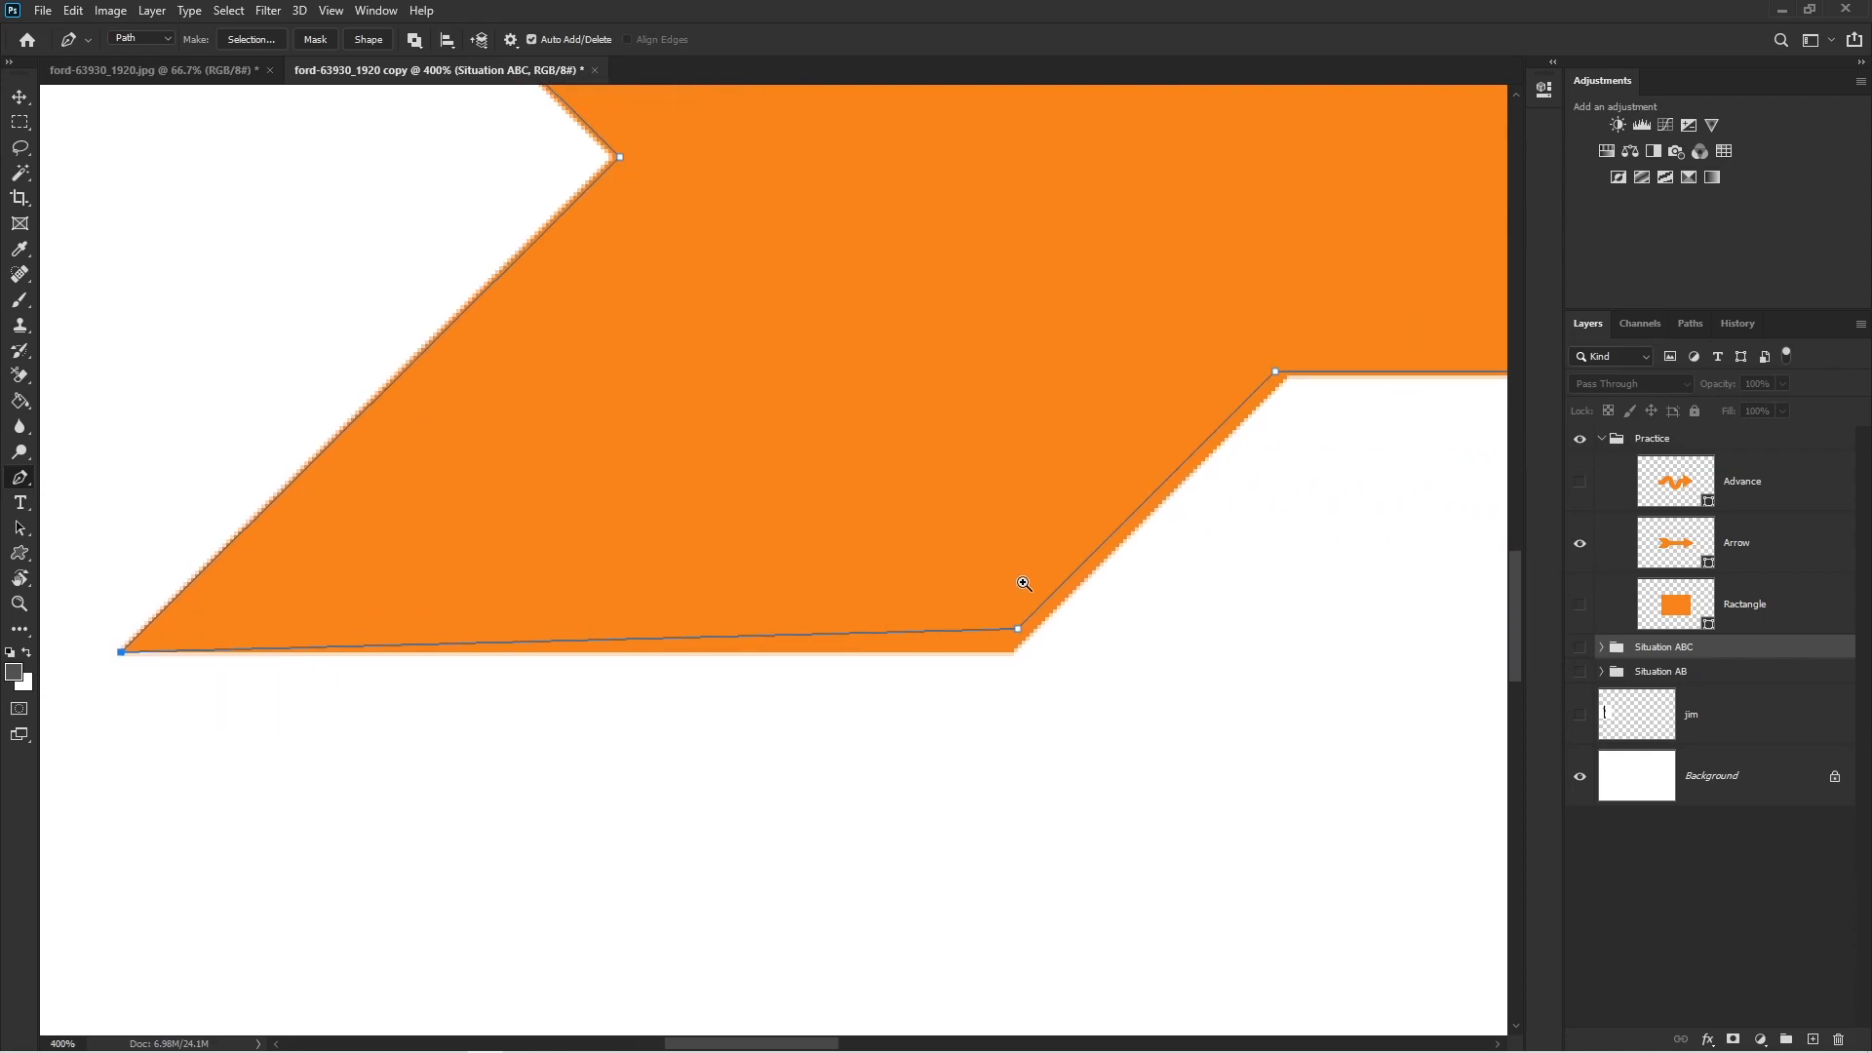
- Align the anchors at the tail's lower inner corner and at the junction with the shaft's underside to the shape
scroll(1019, 580, up, 1)
drag(1019, 642, 1012, 669)
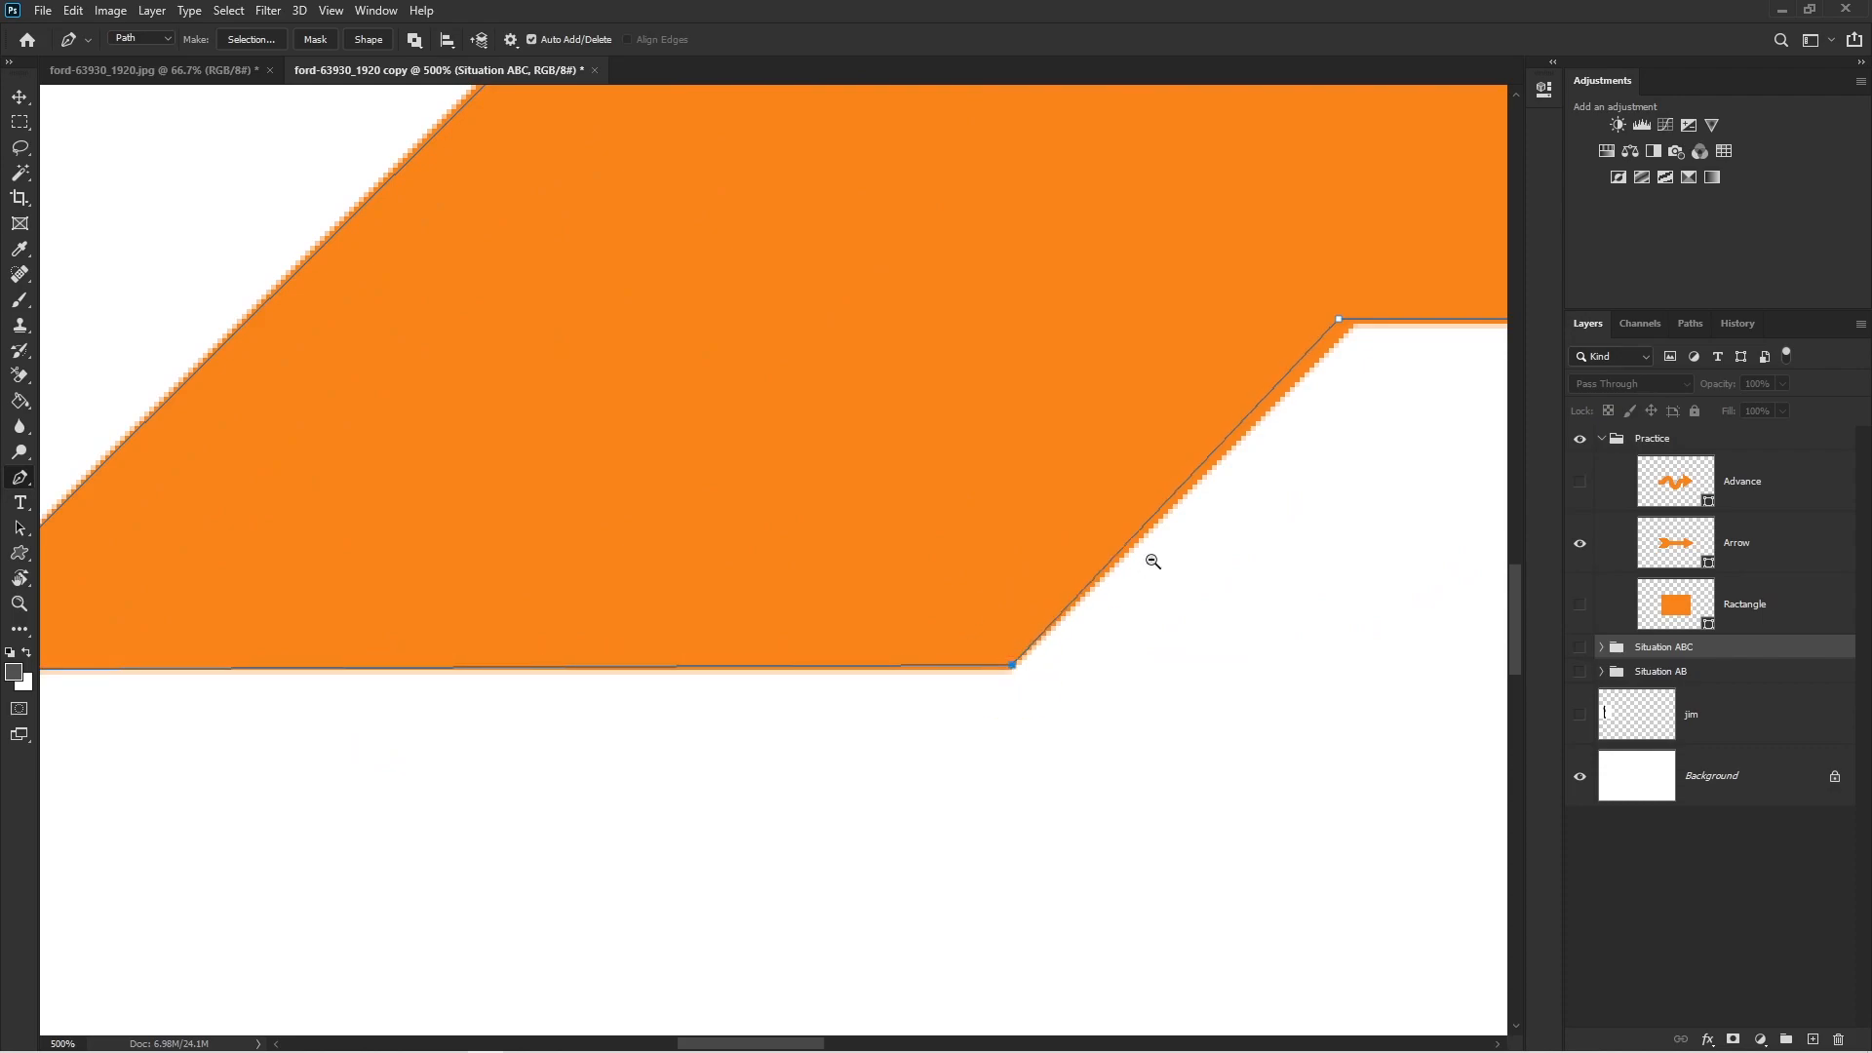
scroll(1149, 555, down, 1)
scroll(960, 493, up, 1)
drag(817, 461, 828, 467)
alt+click(877, 484)
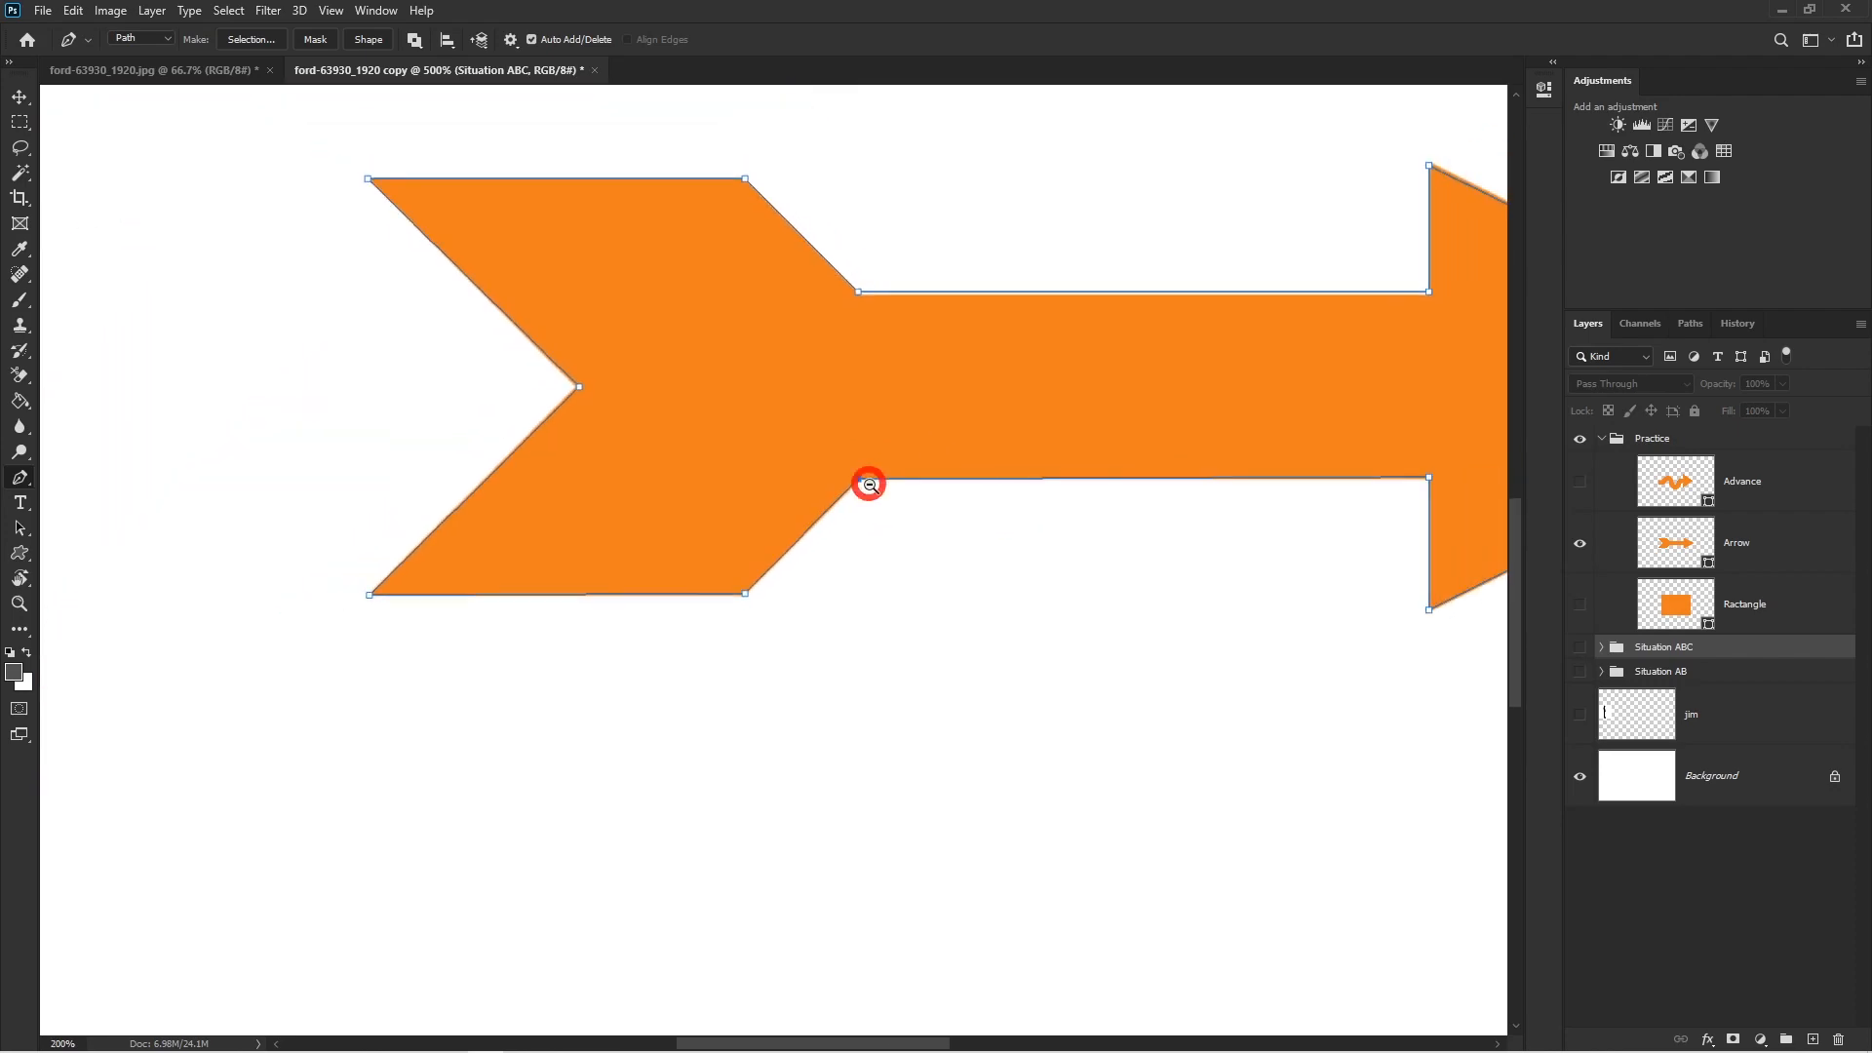
- Move the anchors at both ends of the shaft's upper edge onto the arrow's inner corners
ctrl+click(660, 502)
drag(492, 326, 505, 476)
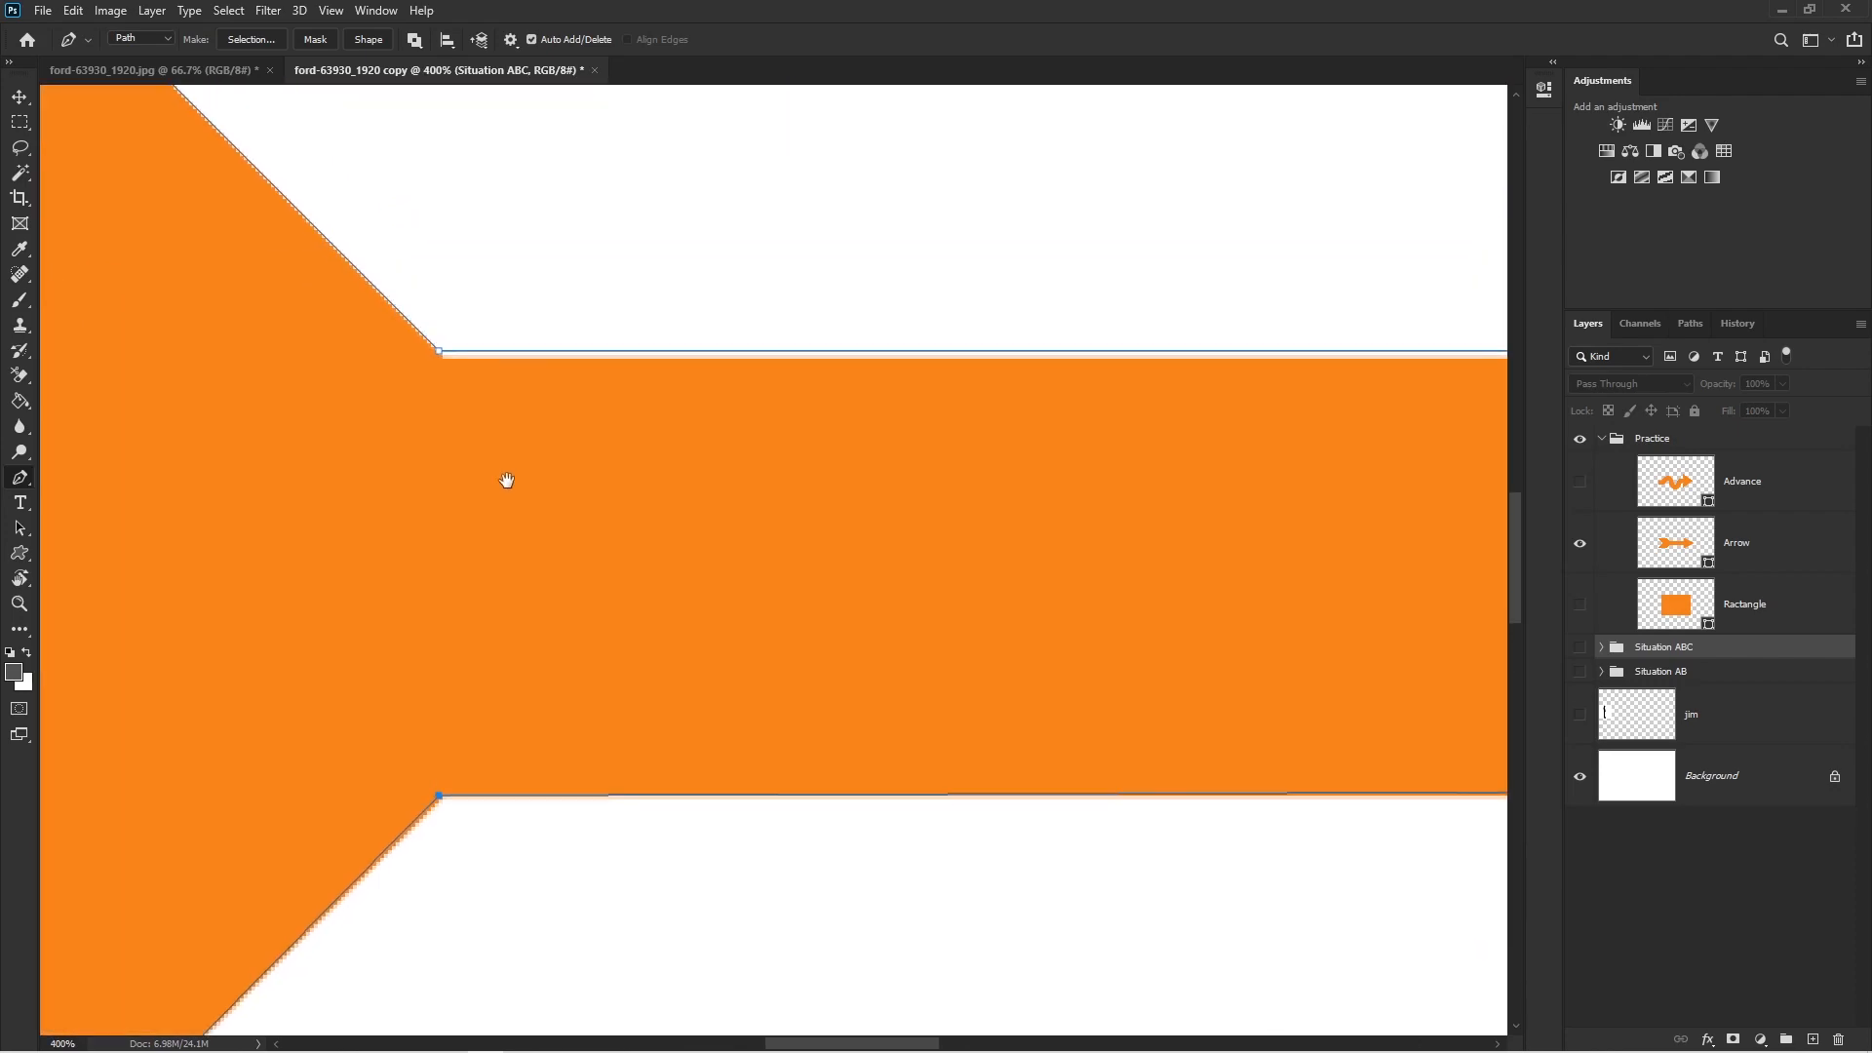
scroll(505, 422, up, 1)
drag(422, 339, 426, 342)
scroll(924, 376, down, 2)
drag(1136, 360, 632, 430)
ctrl+click(1141, 450)
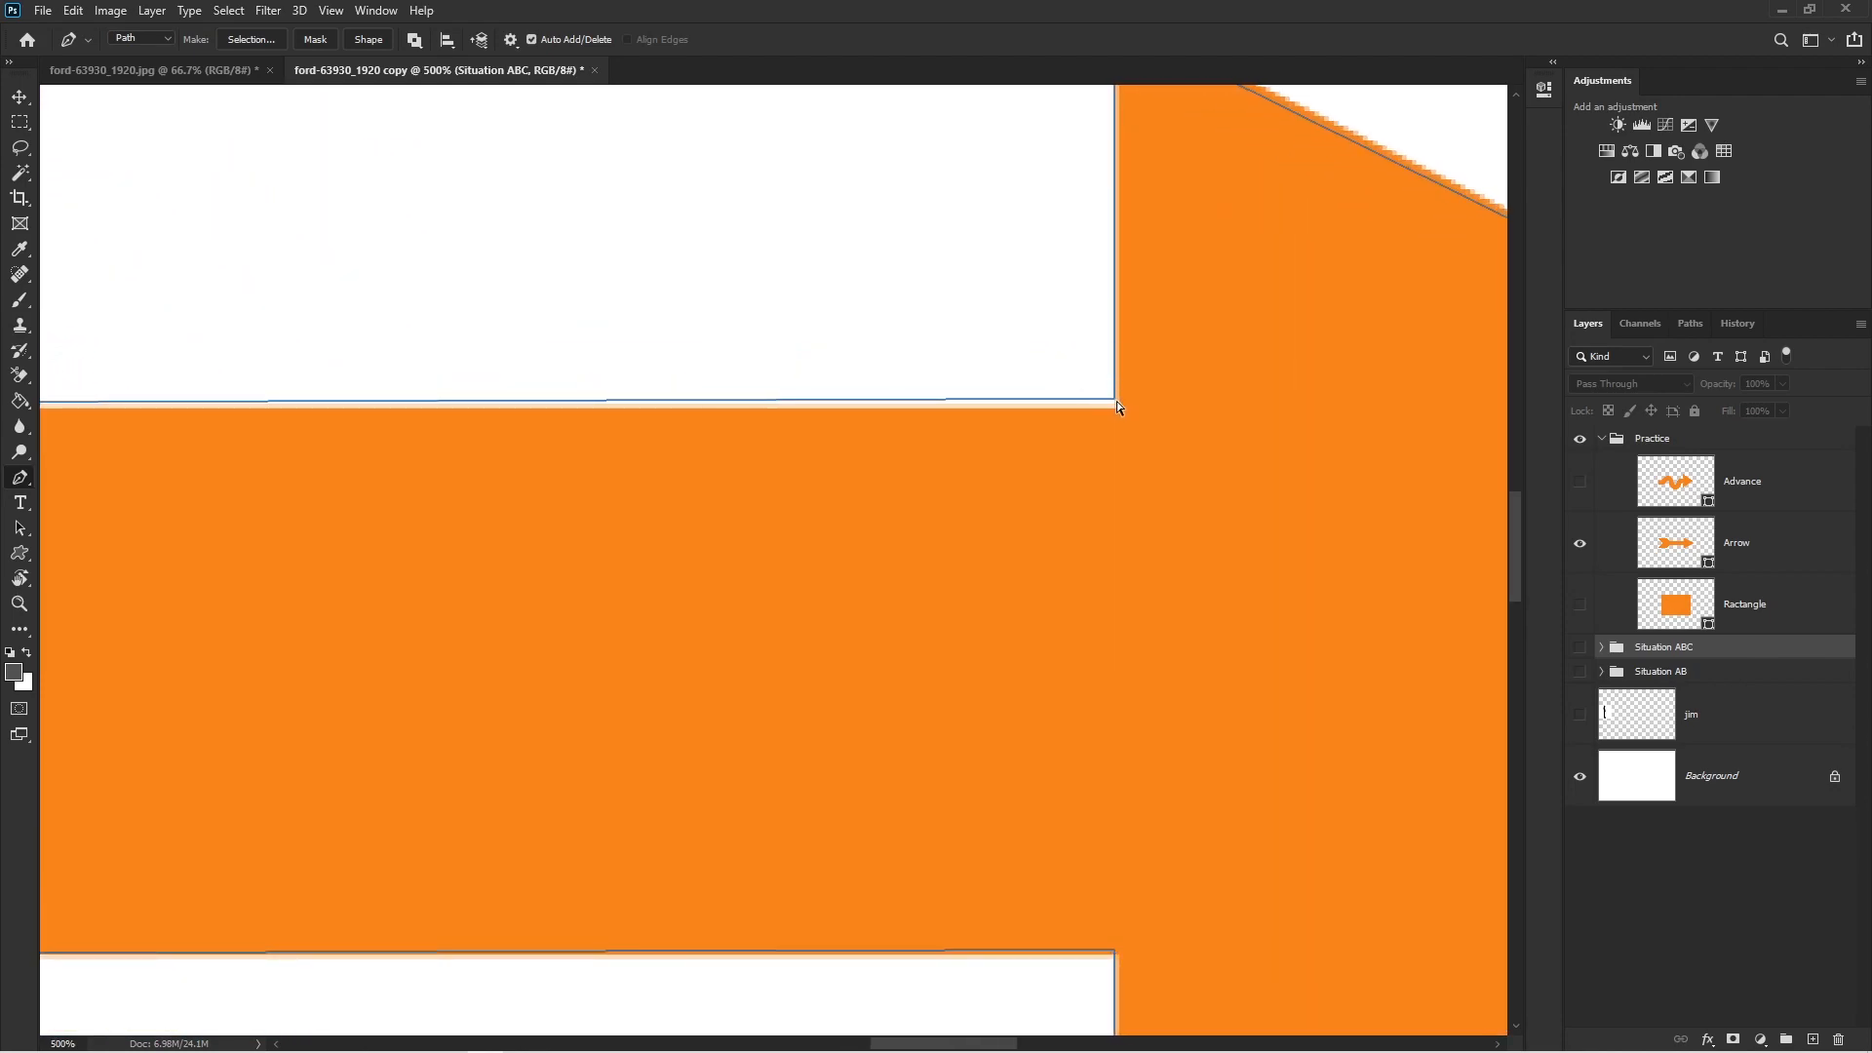
drag(1096, 400, 1116, 408)
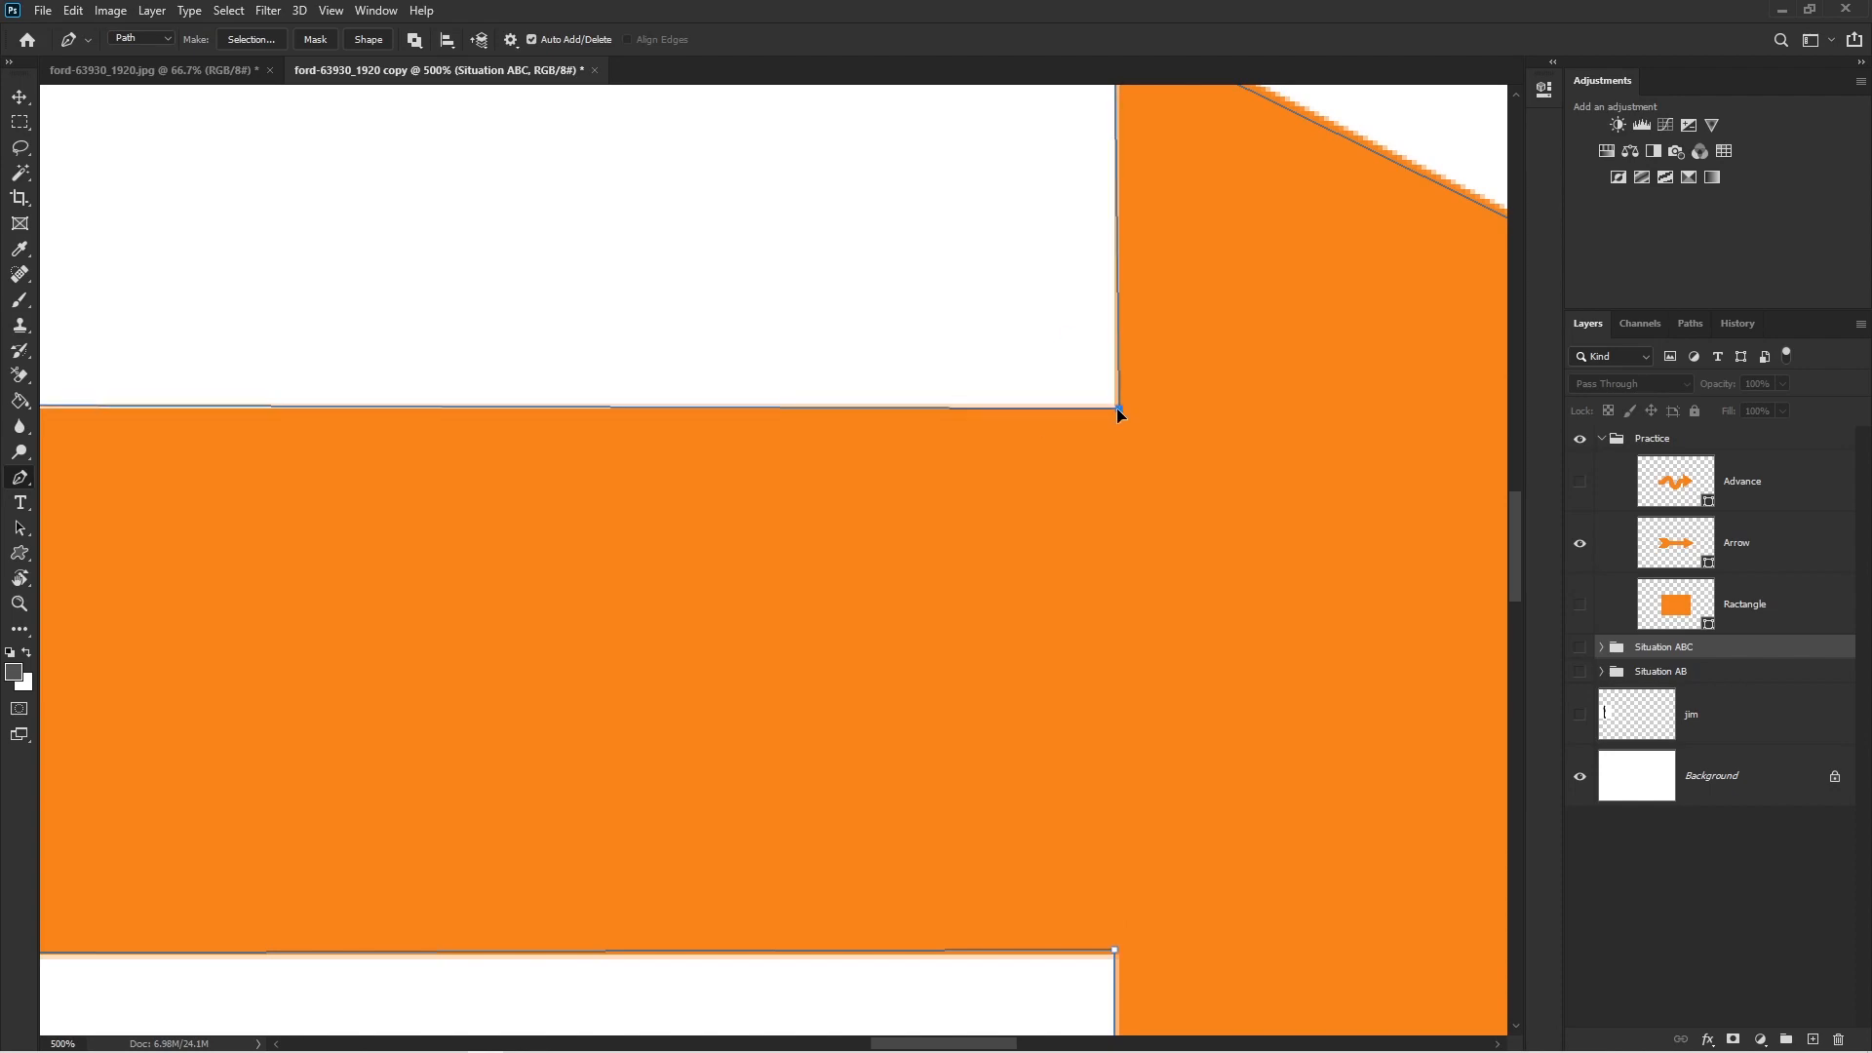
click(1115, 409)
scroll(1111, 419, down, 3)
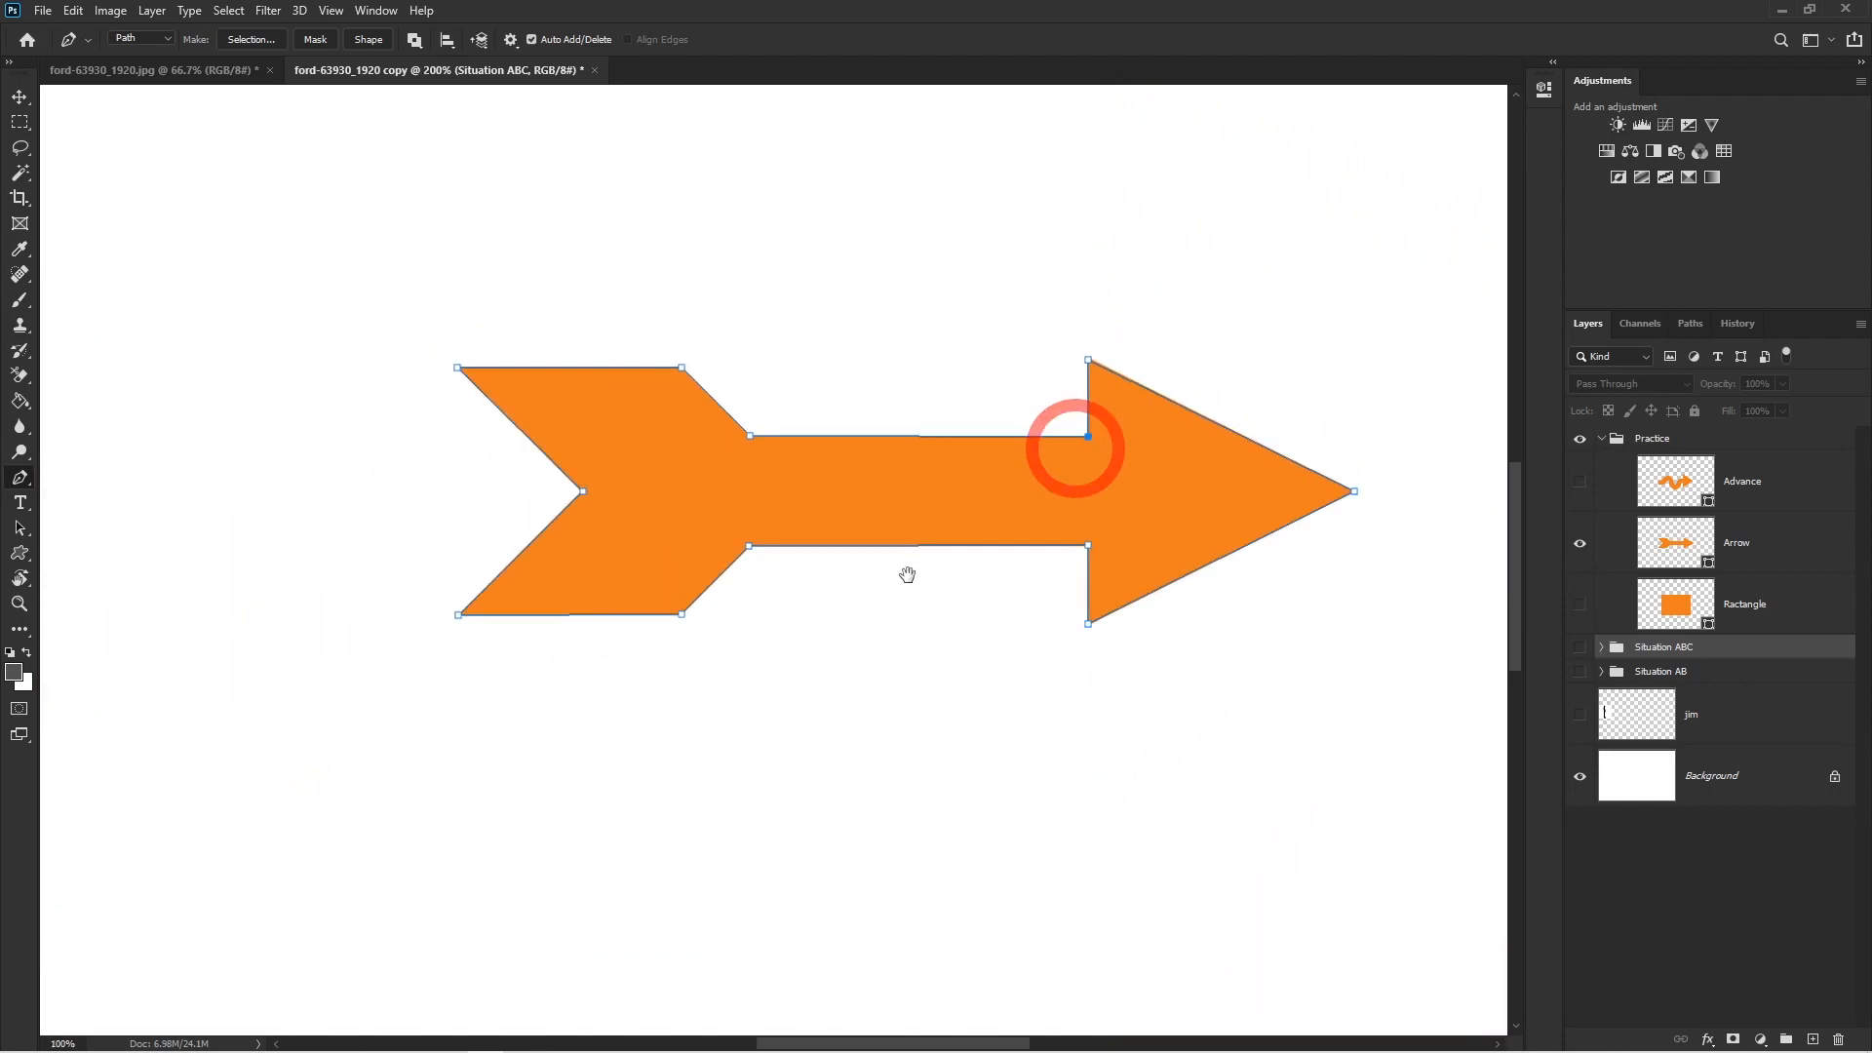
scroll(913, 568, down, 1)
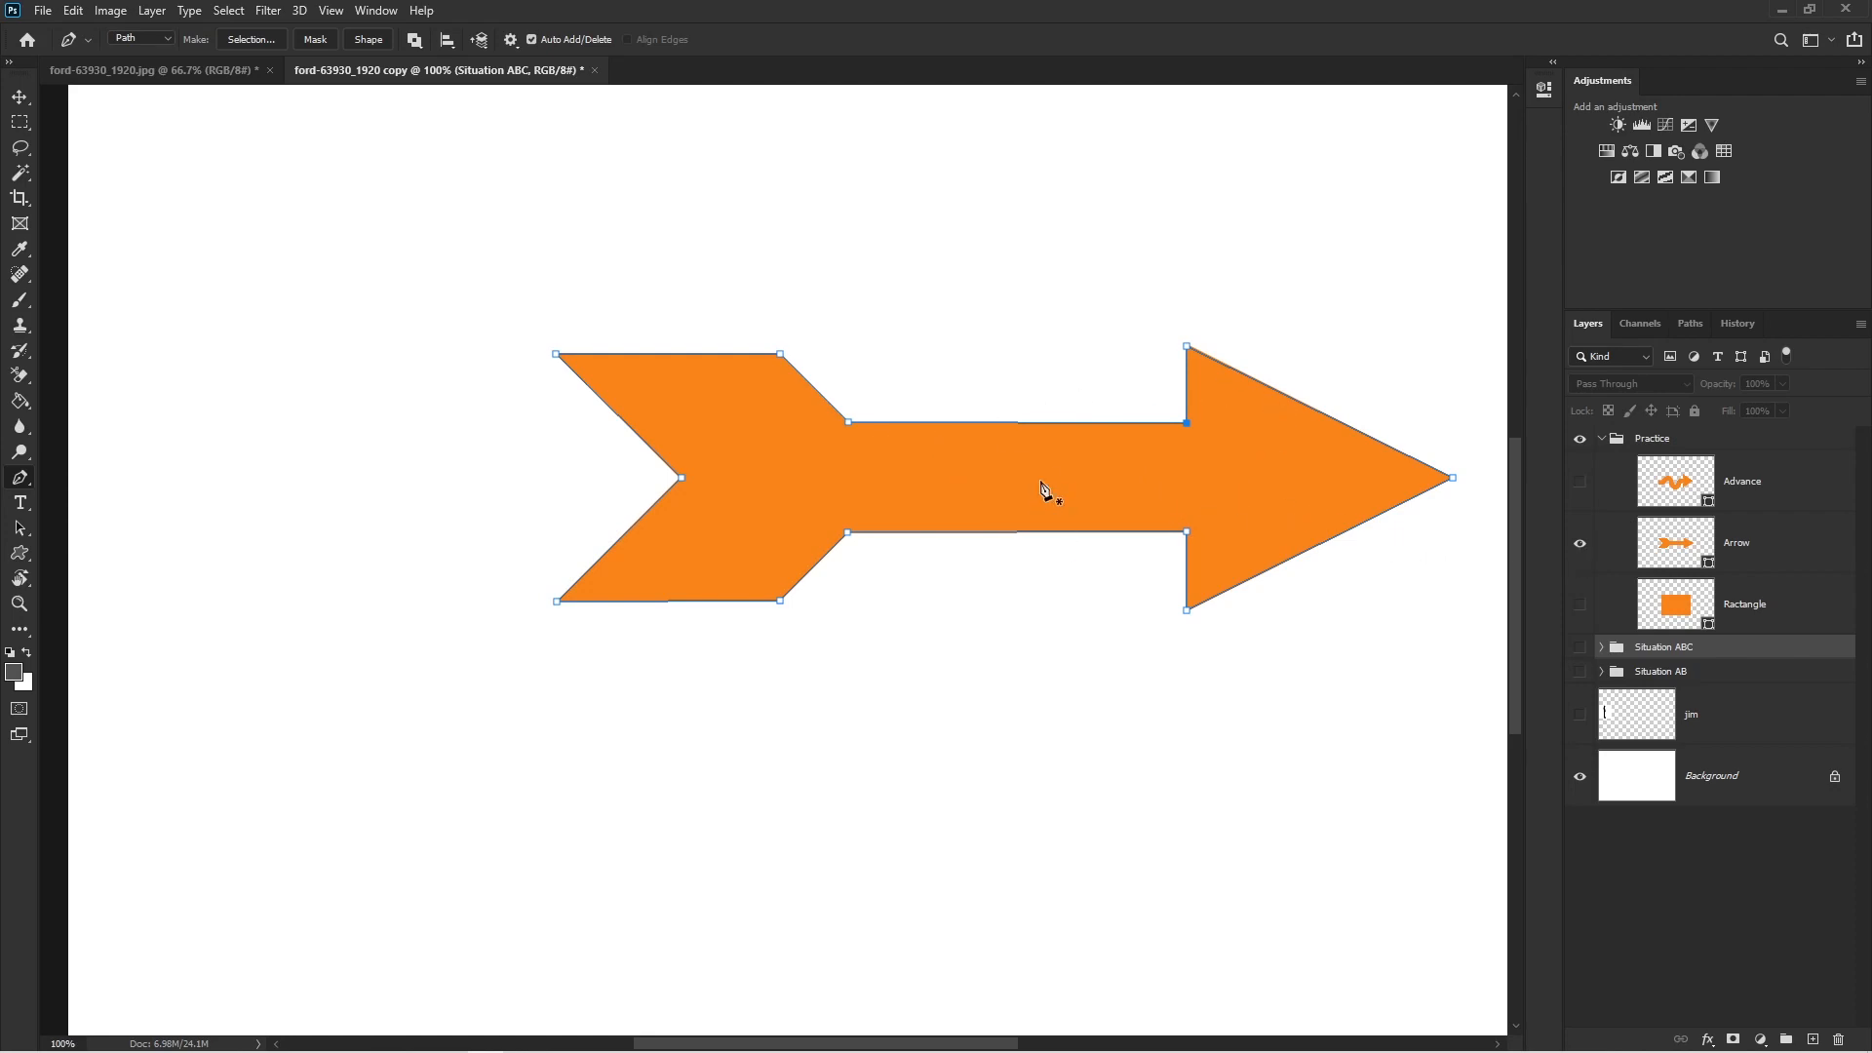
- Hide the Arrow layer, show and select the Advance layer, and dismiss the displayed path outlines
click(1579, 543)
click(1580, 482)
key(Escape)
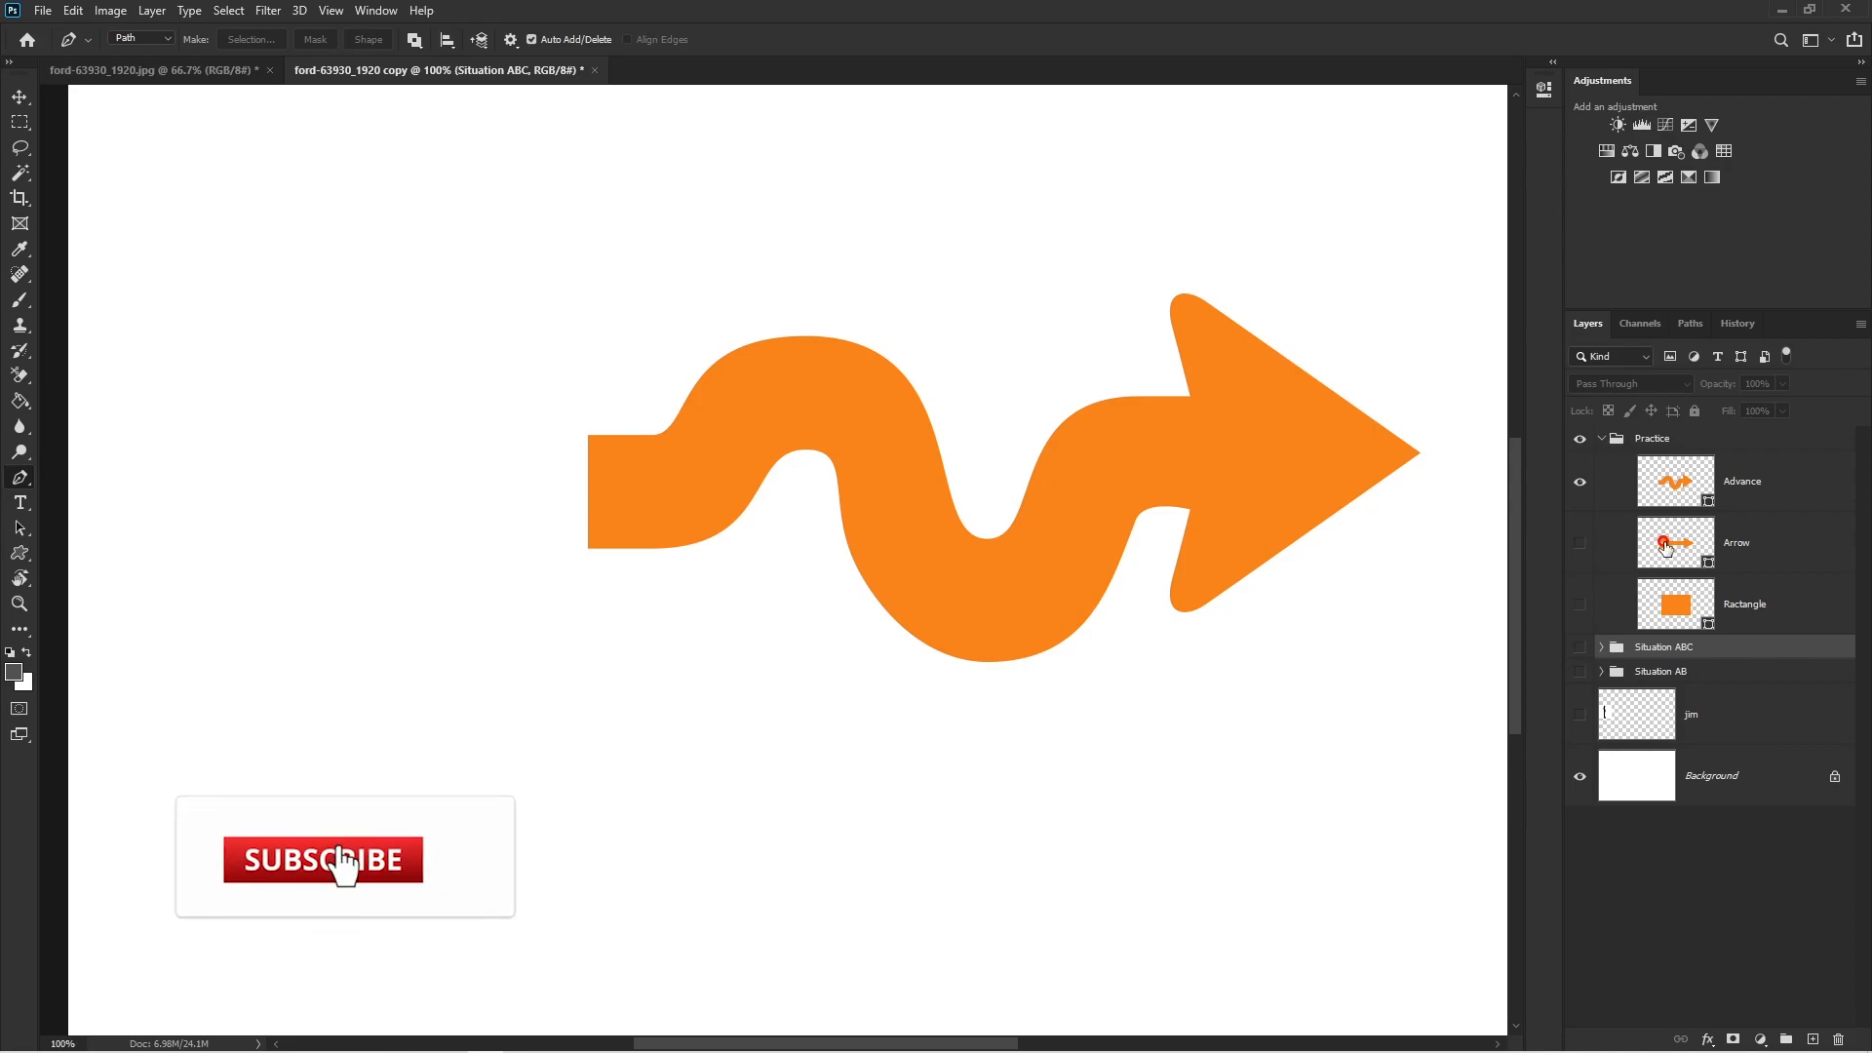
click(1673, 596)
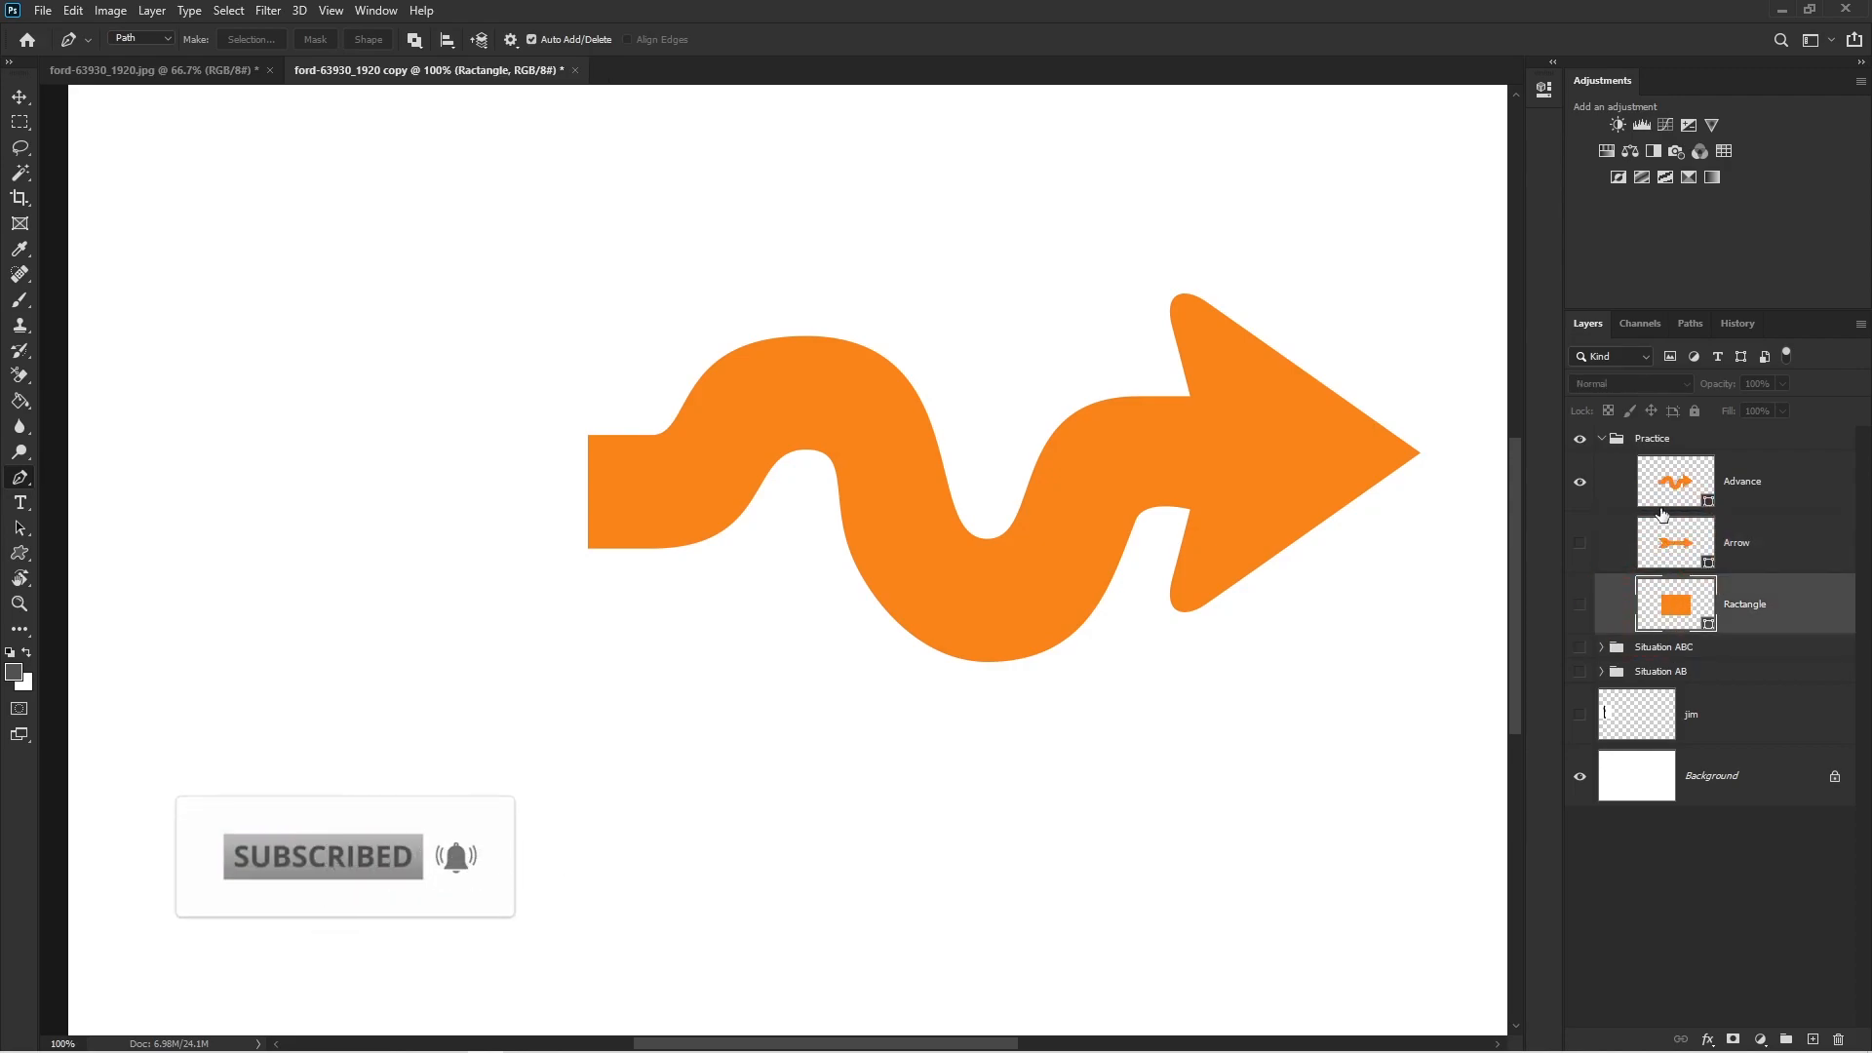
click(1665, 485)
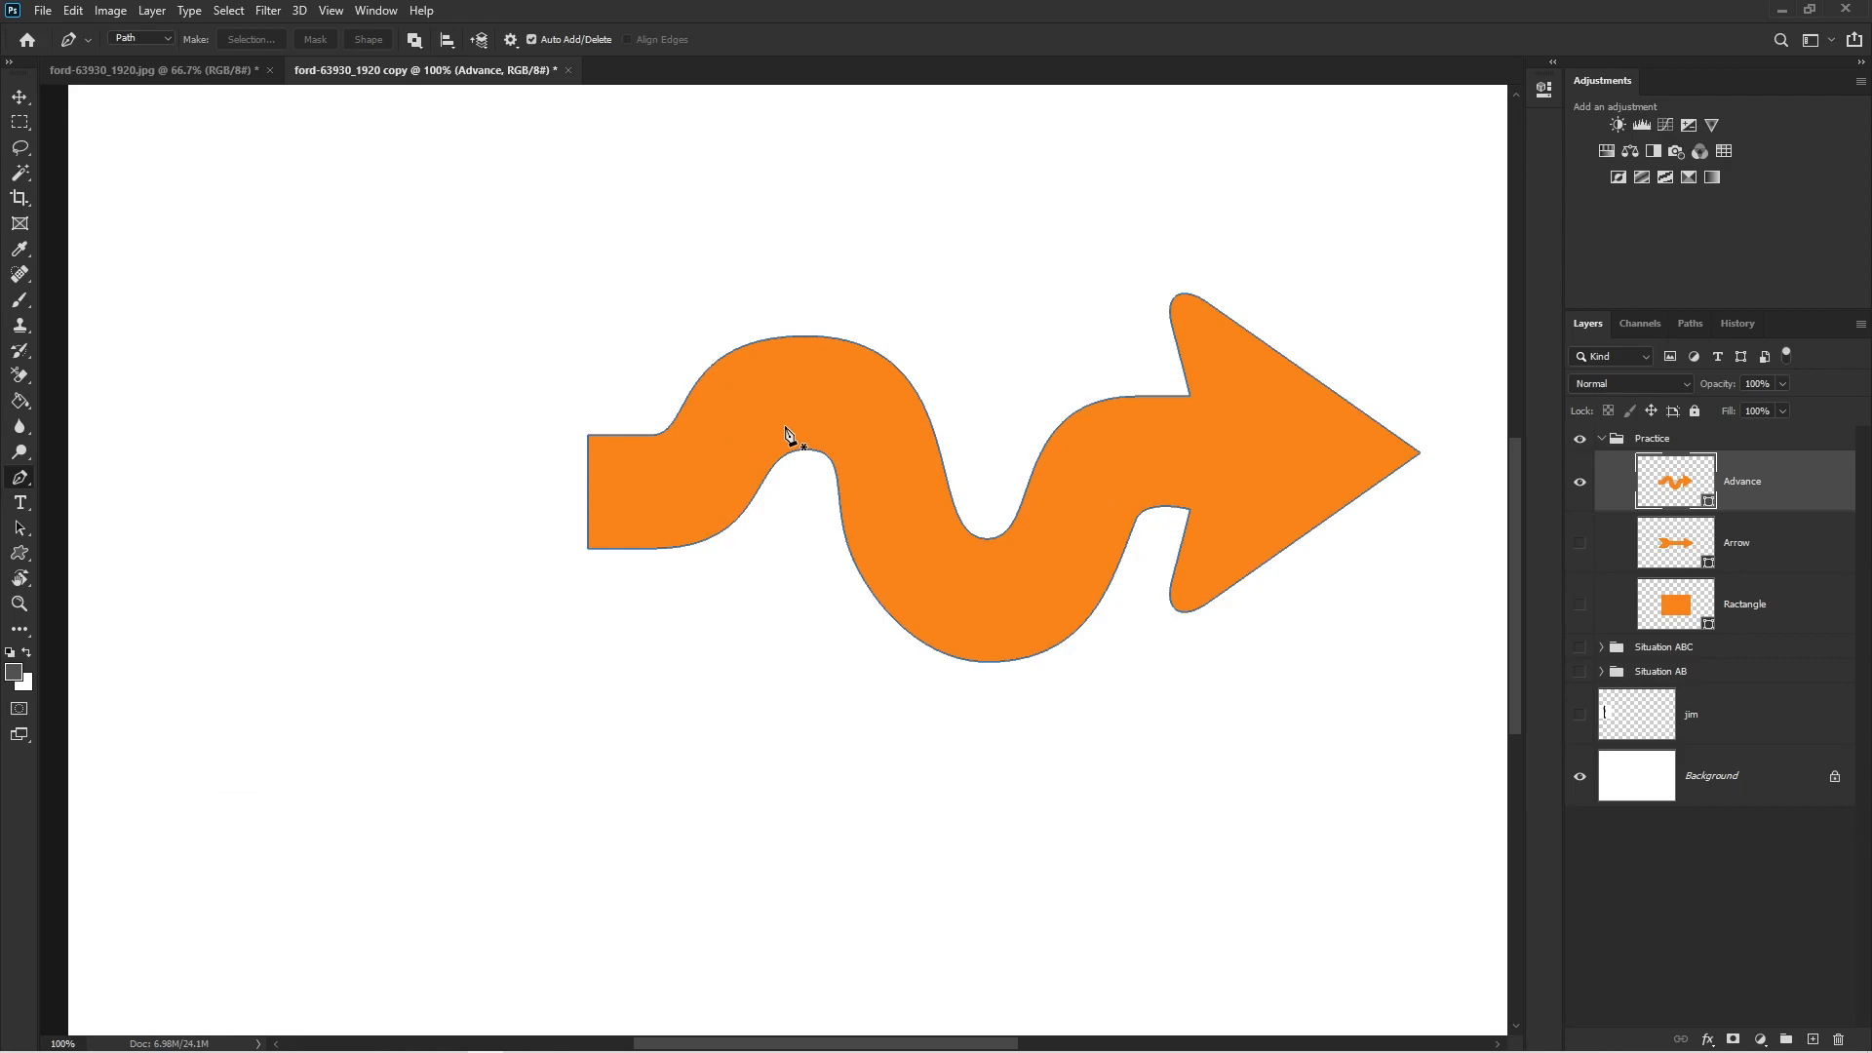
key(Return)
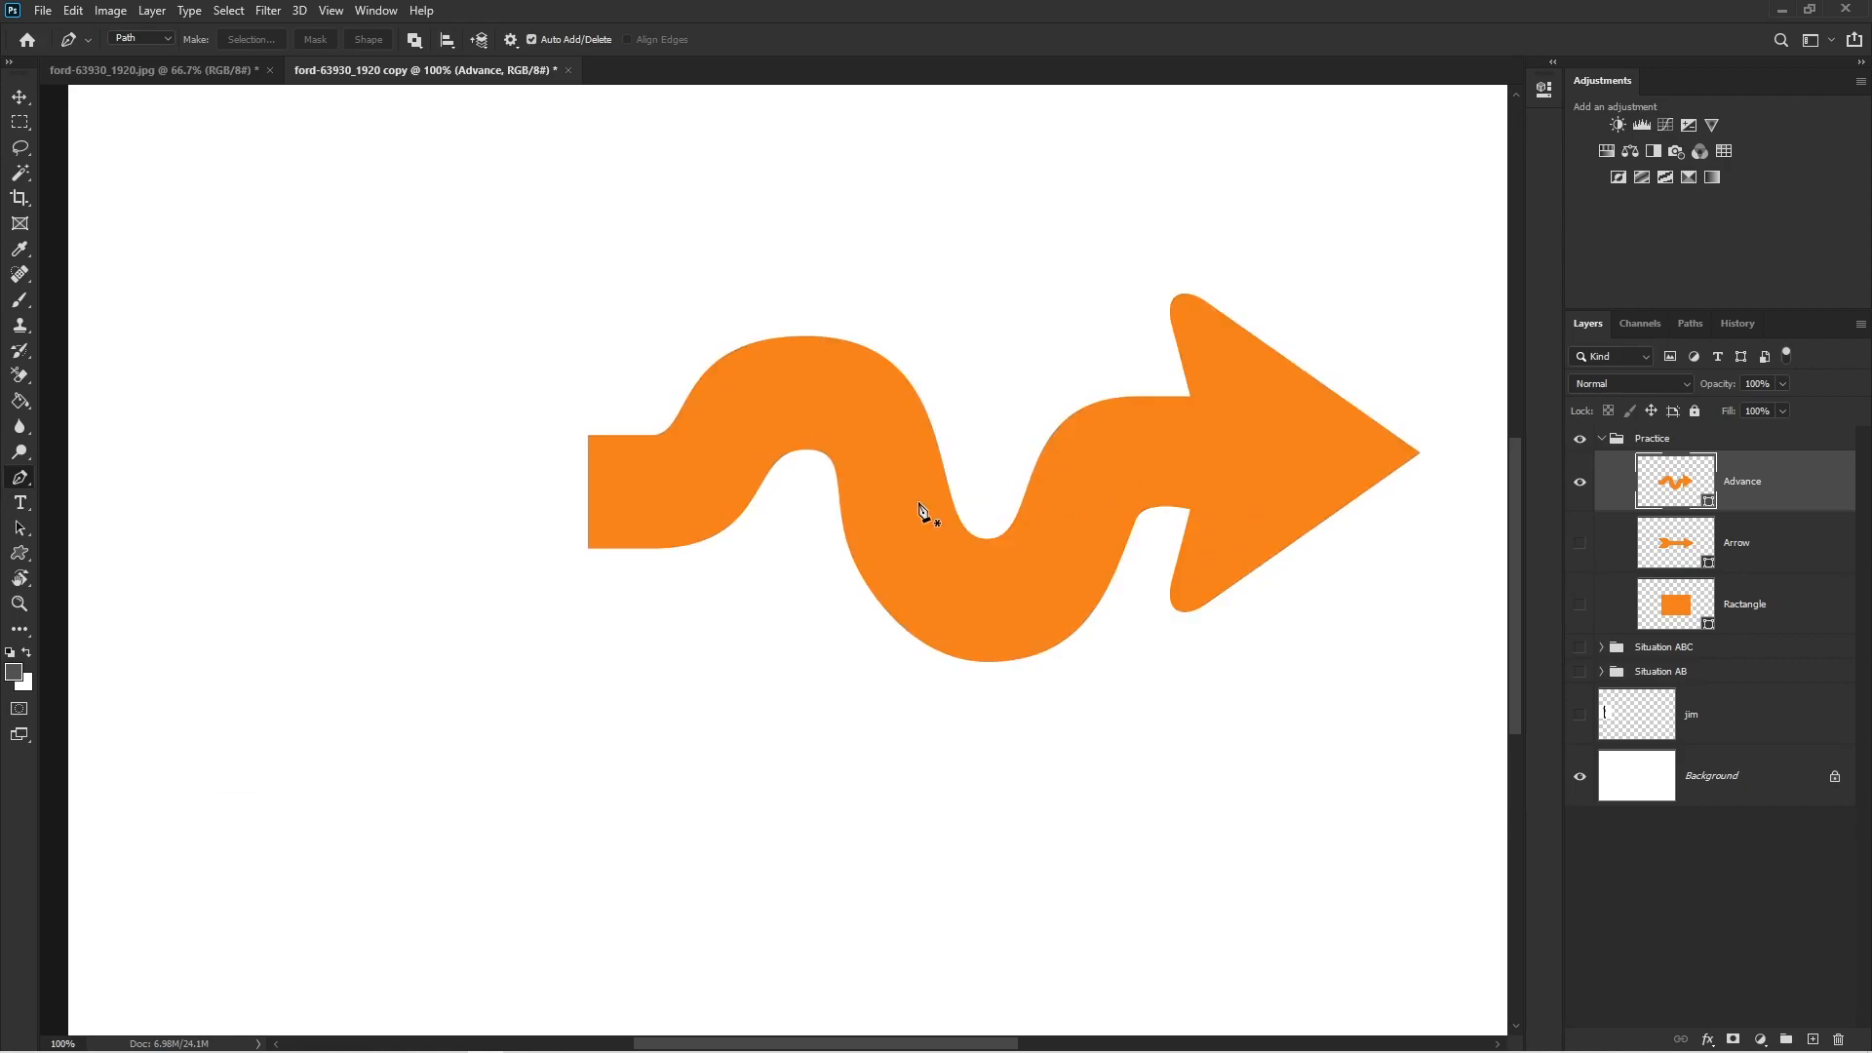
- Start a new Pen path at the upper corner of the wavy arrow's flat tail
scroll(955, 497, up, 3)
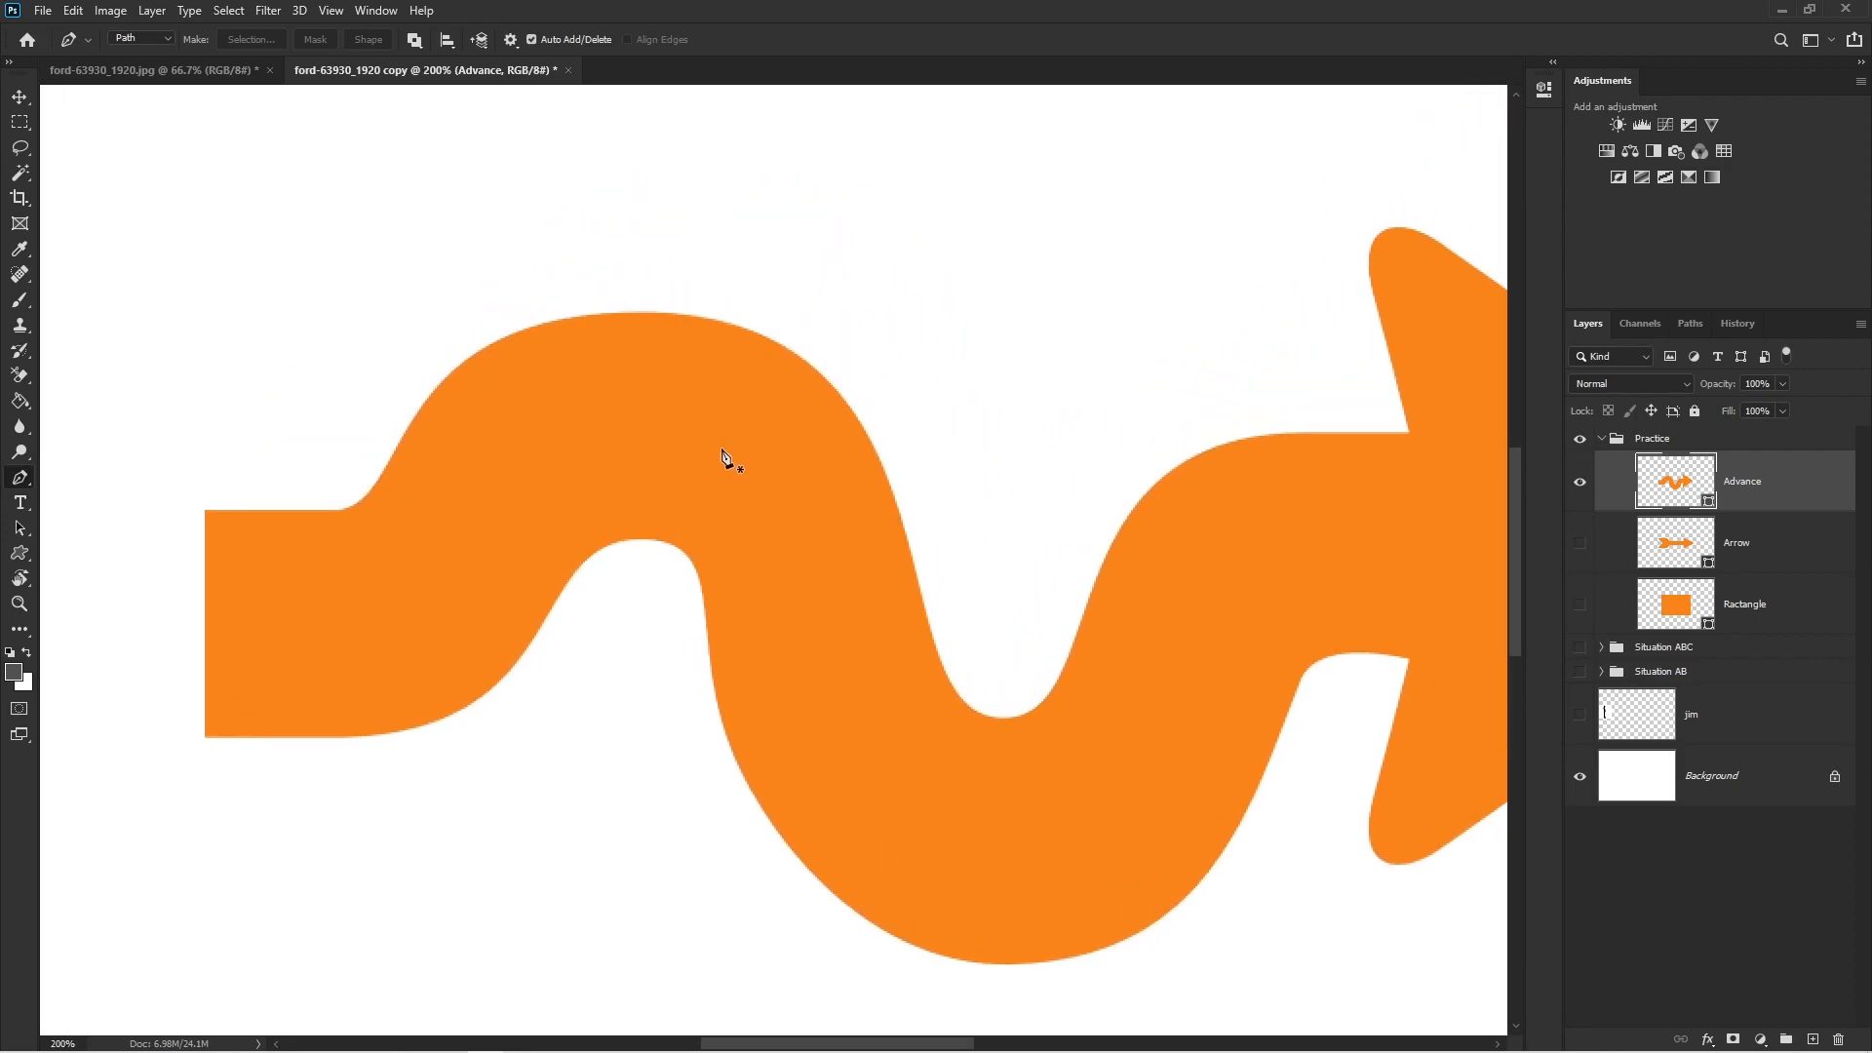
scroll(965, 632, down, 3)
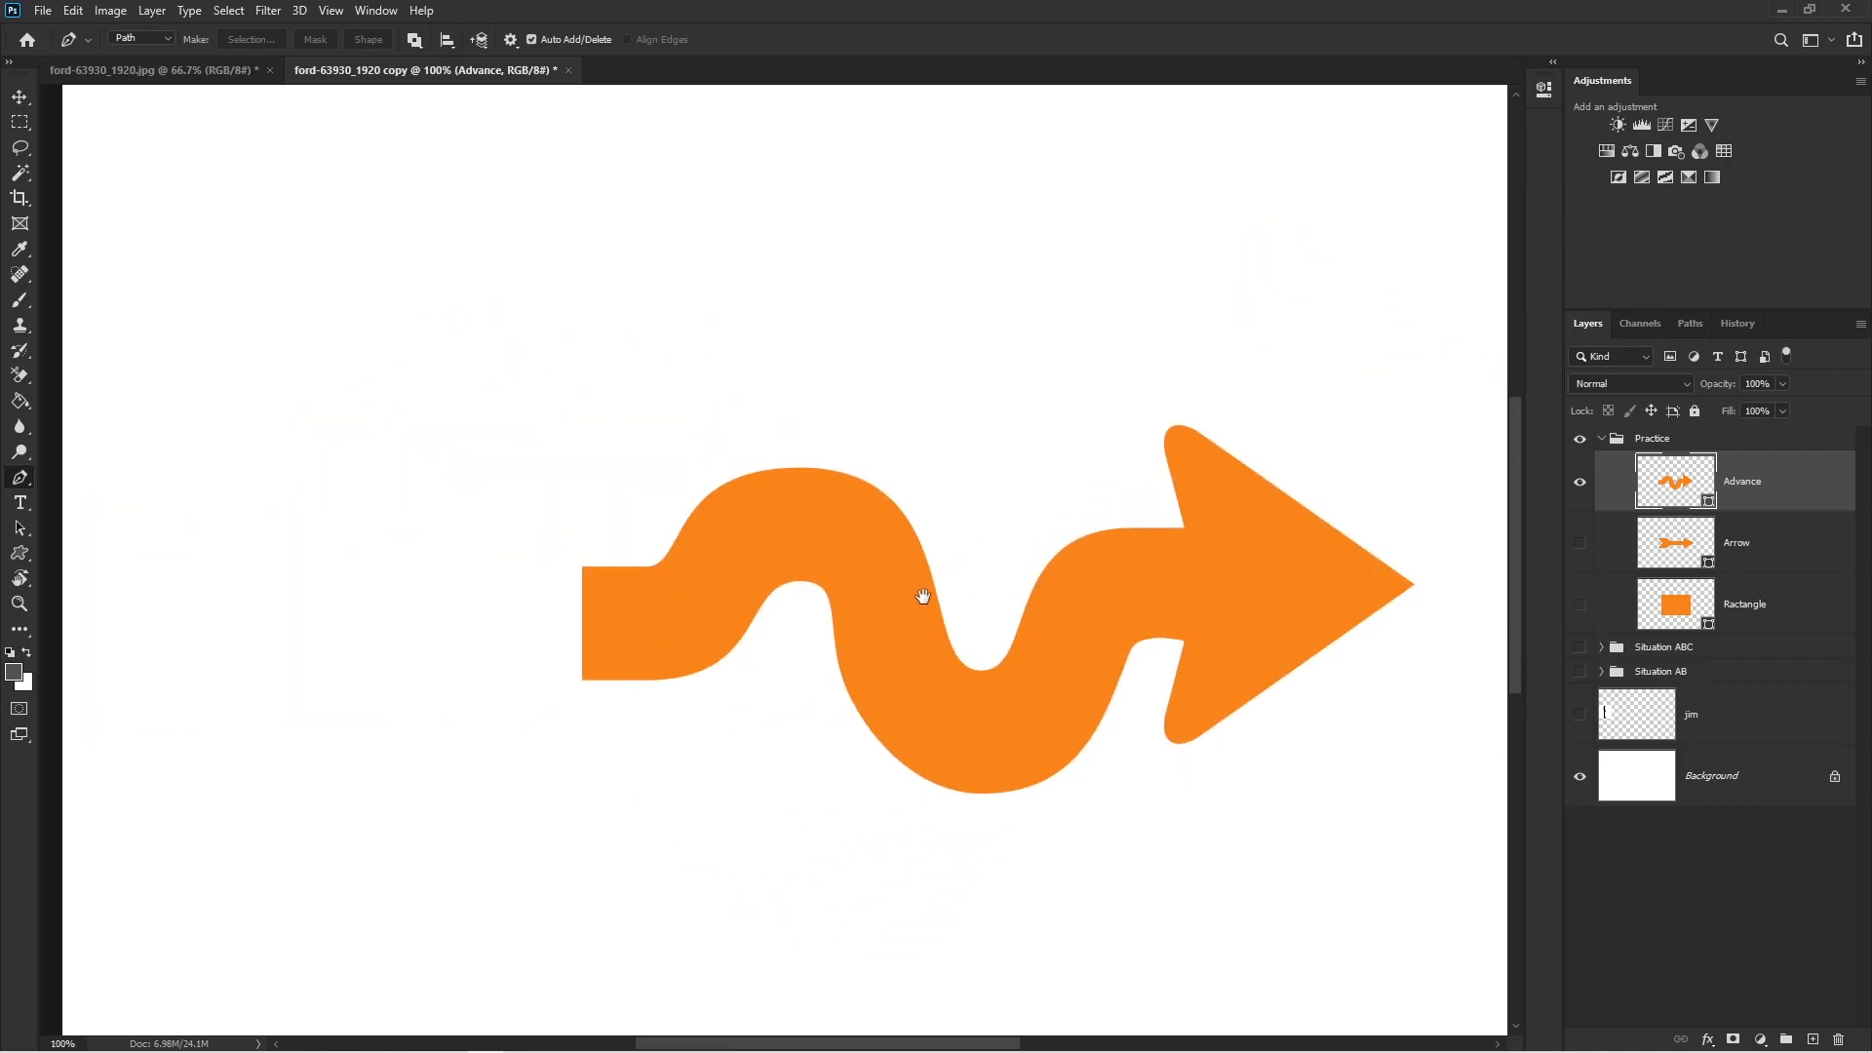
scroll(907, 639, up, 3)
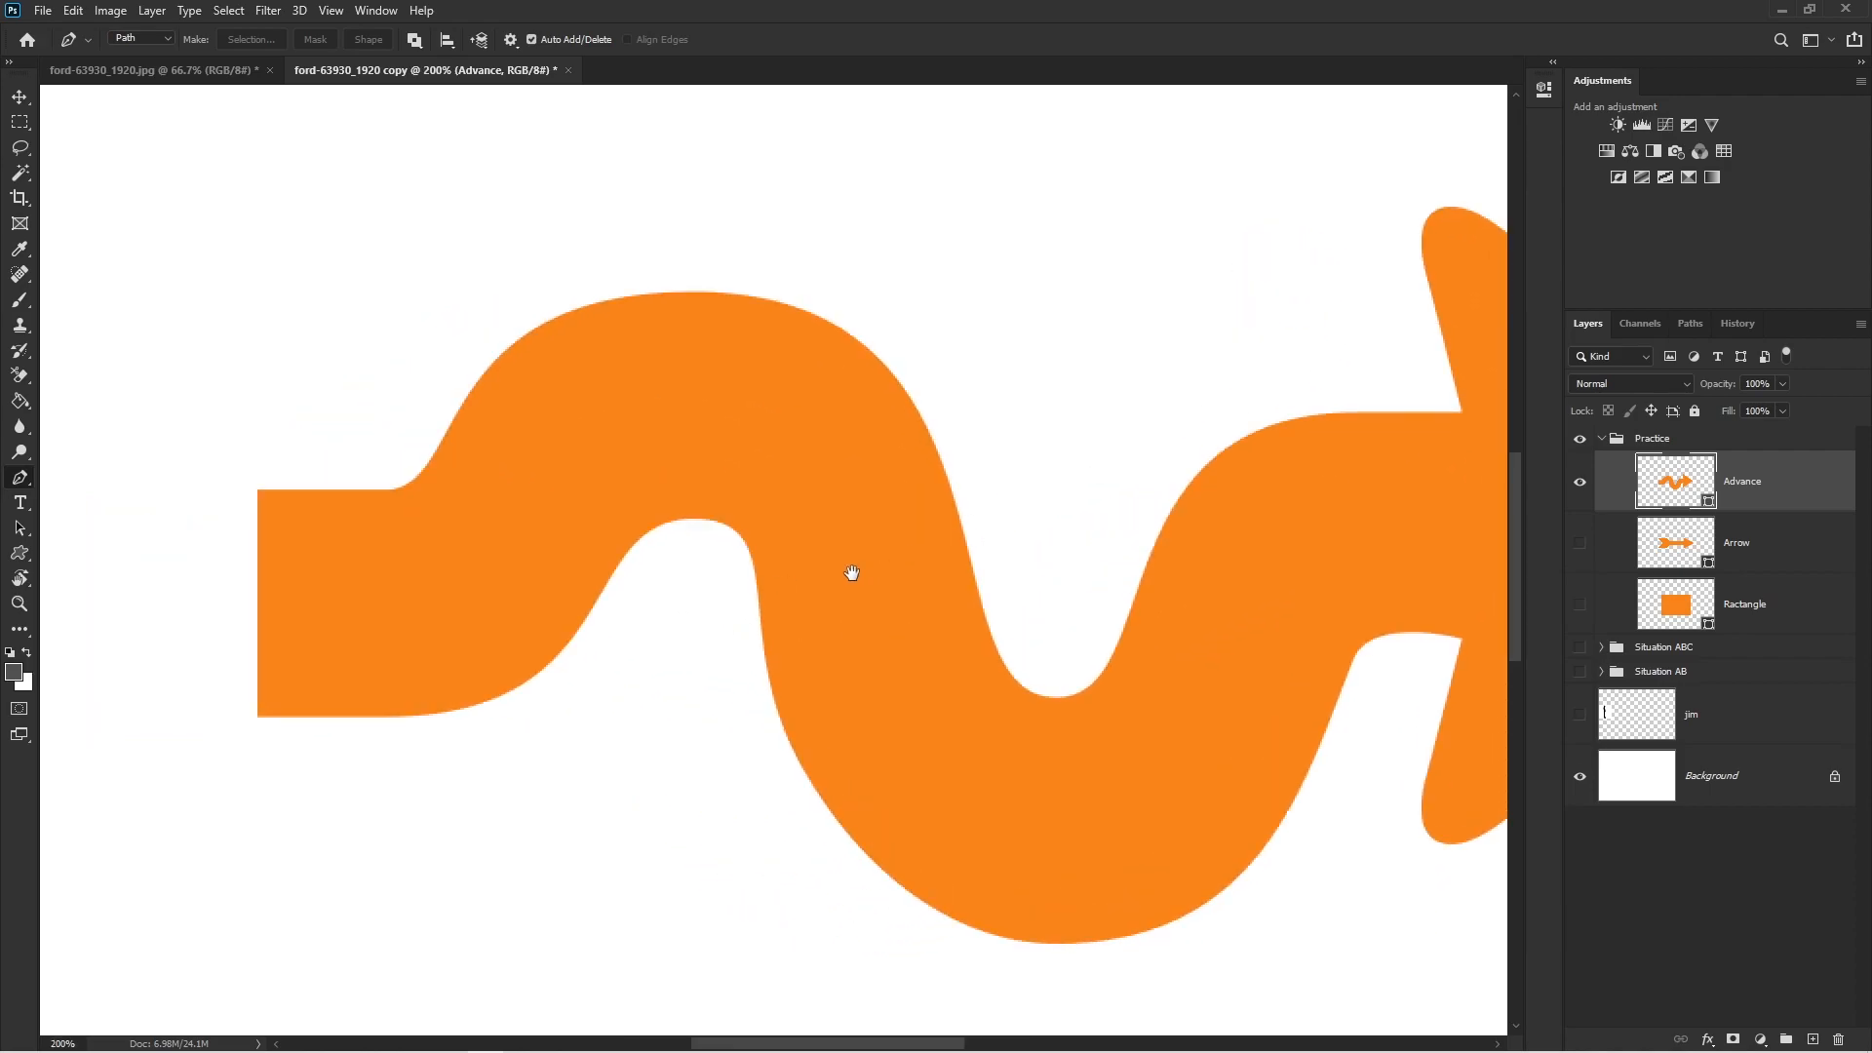
drag(854, 572, 964, 585)
click(369, 503)
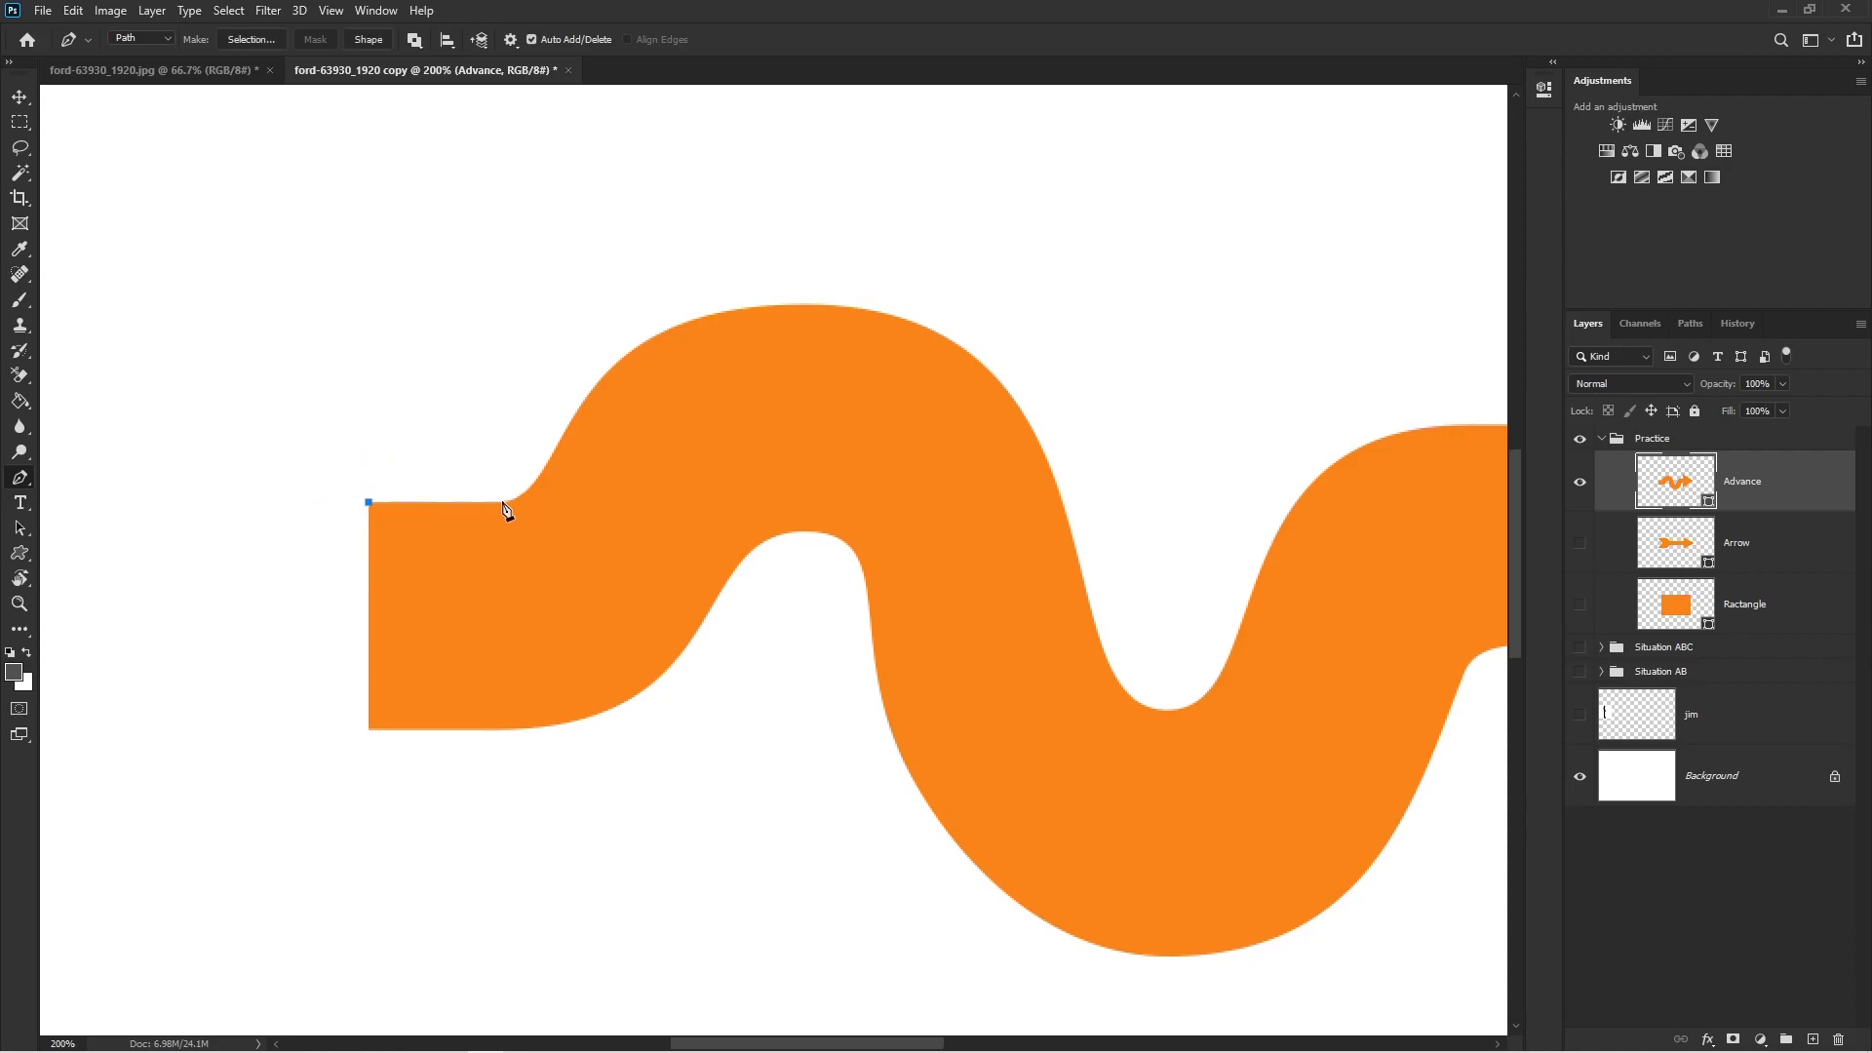
drag(550, 455, 605, 347)
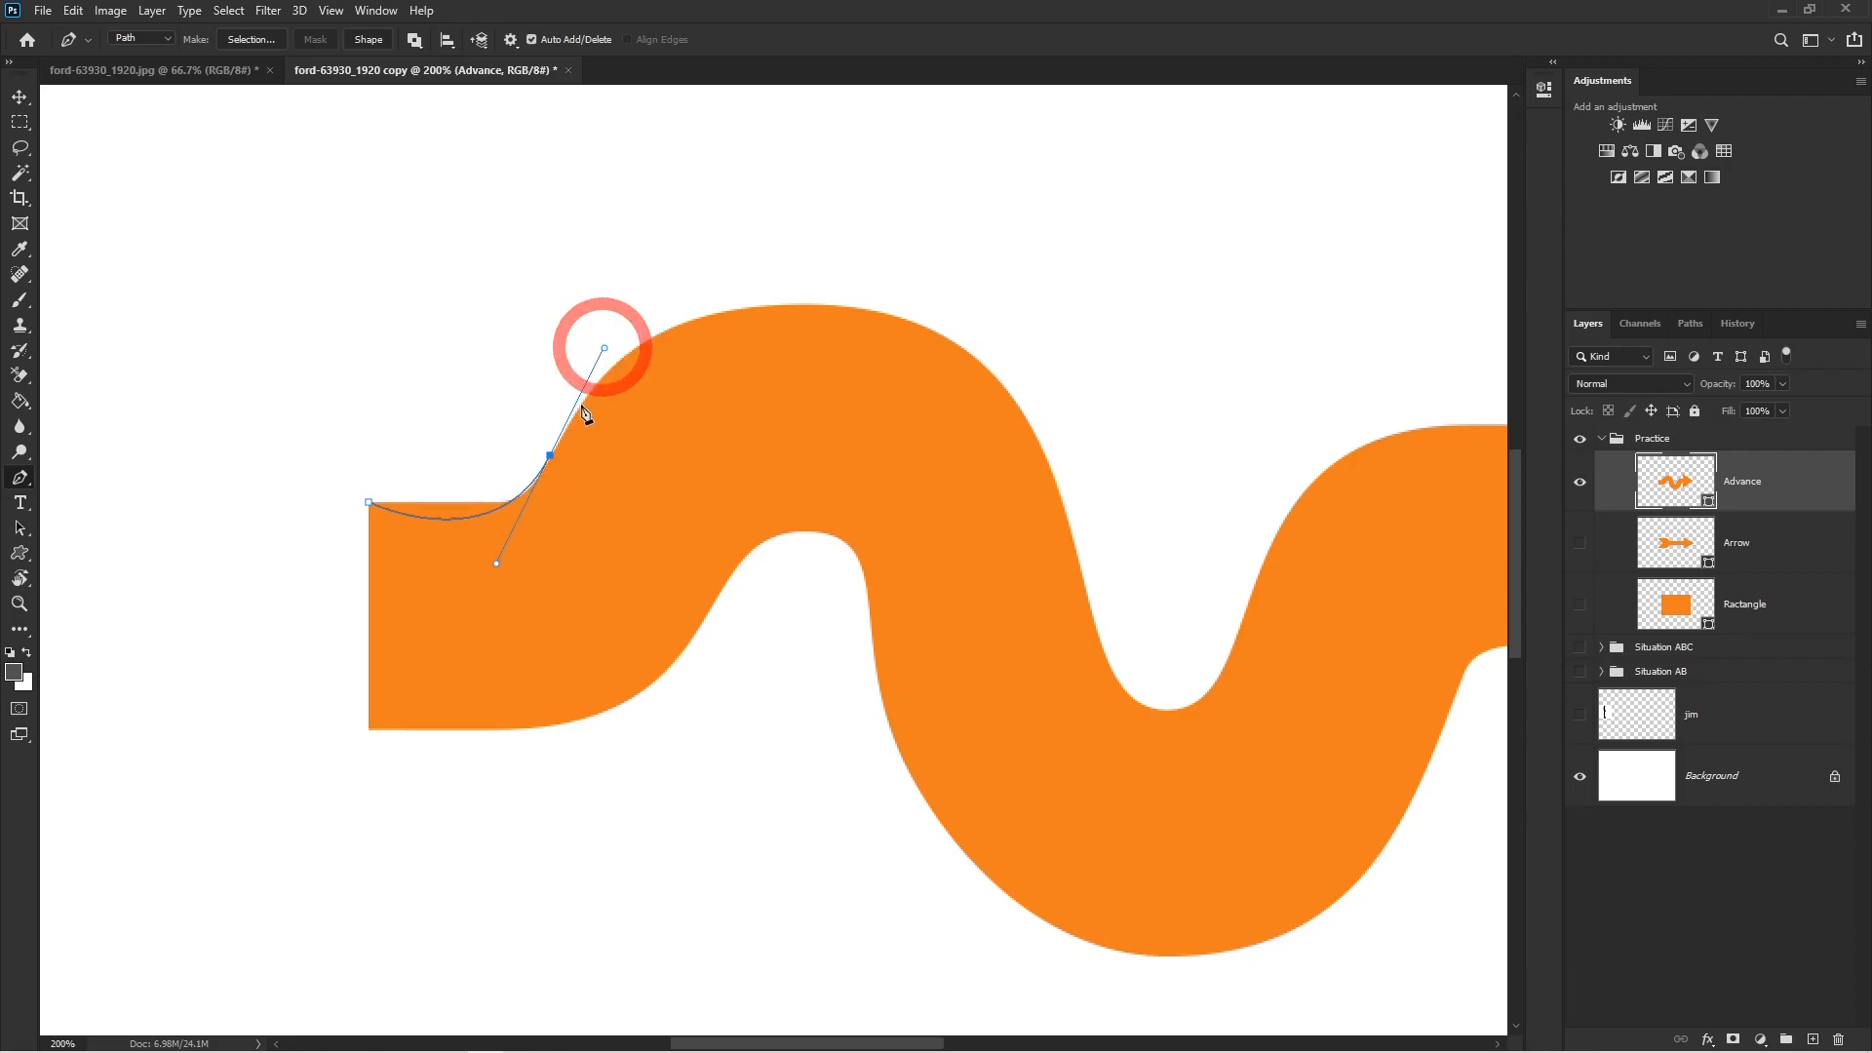
ctrl+click(517, 498)
ctrl+click(518, 498)
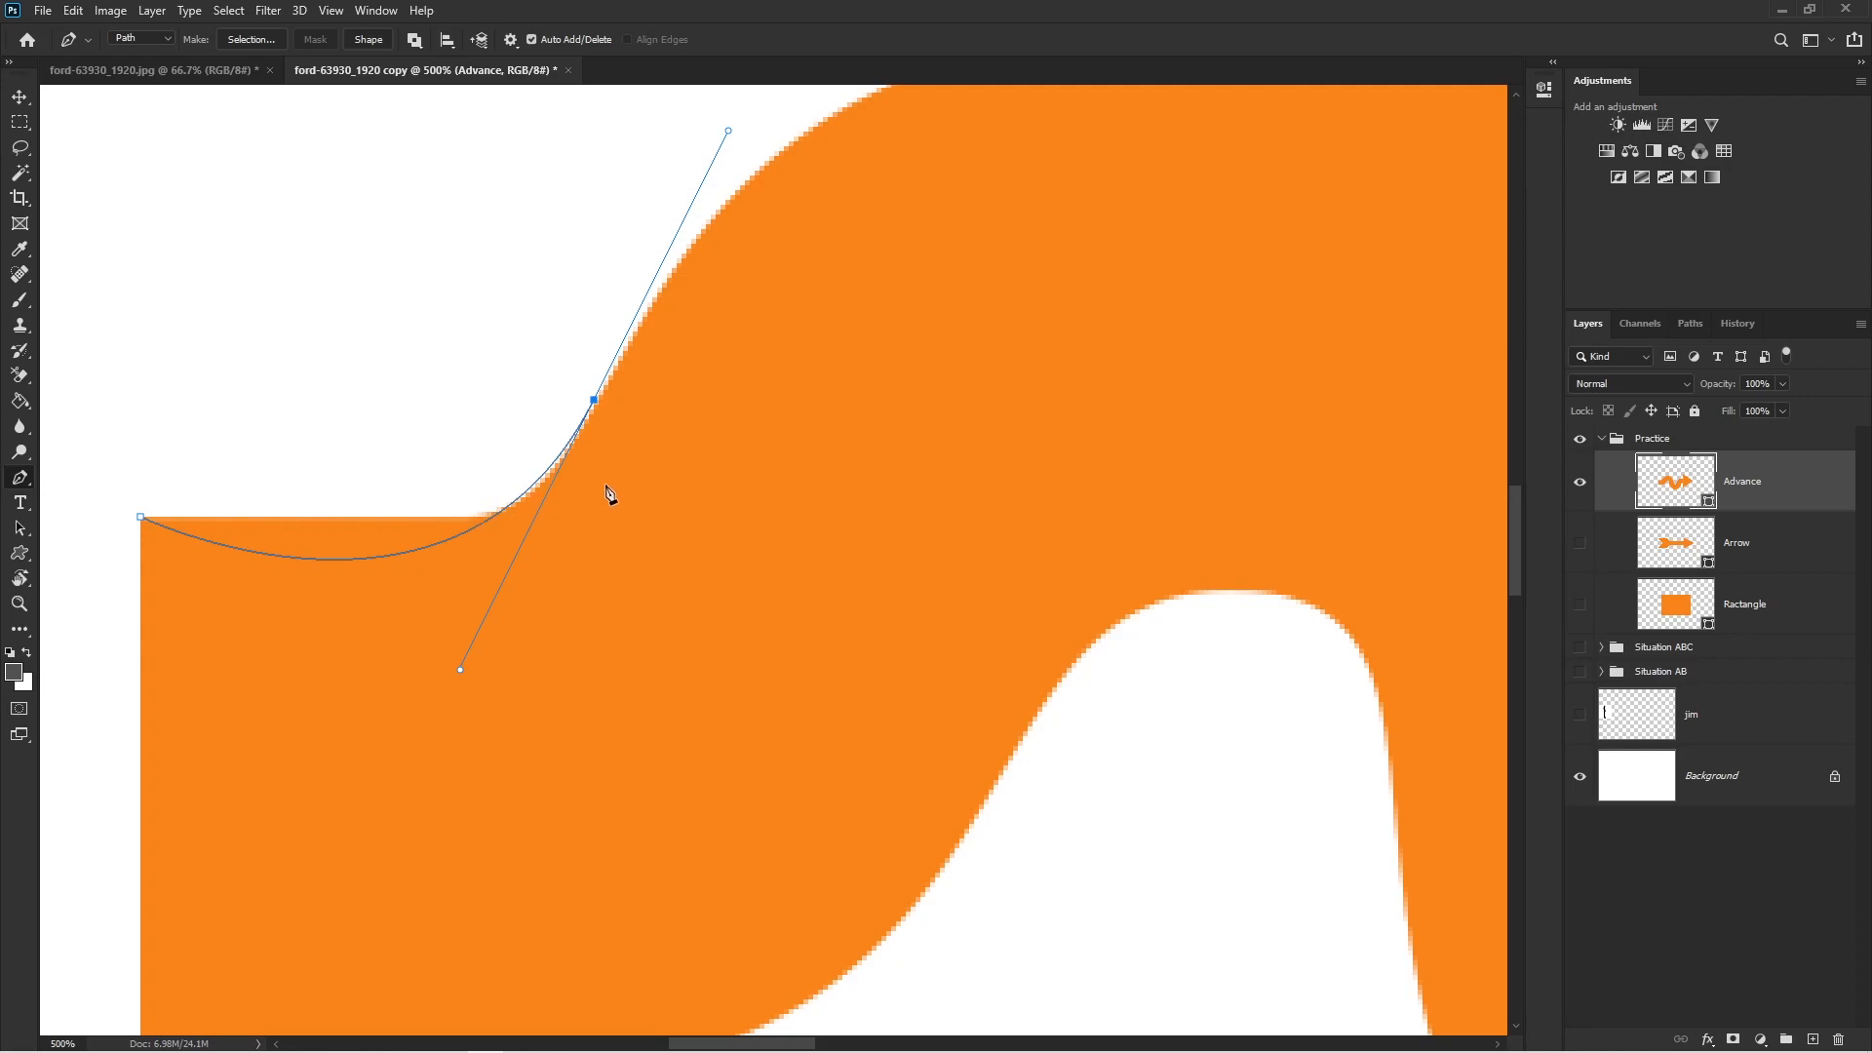
scroll(618, 472, down, 1)
key(ctrl+z)
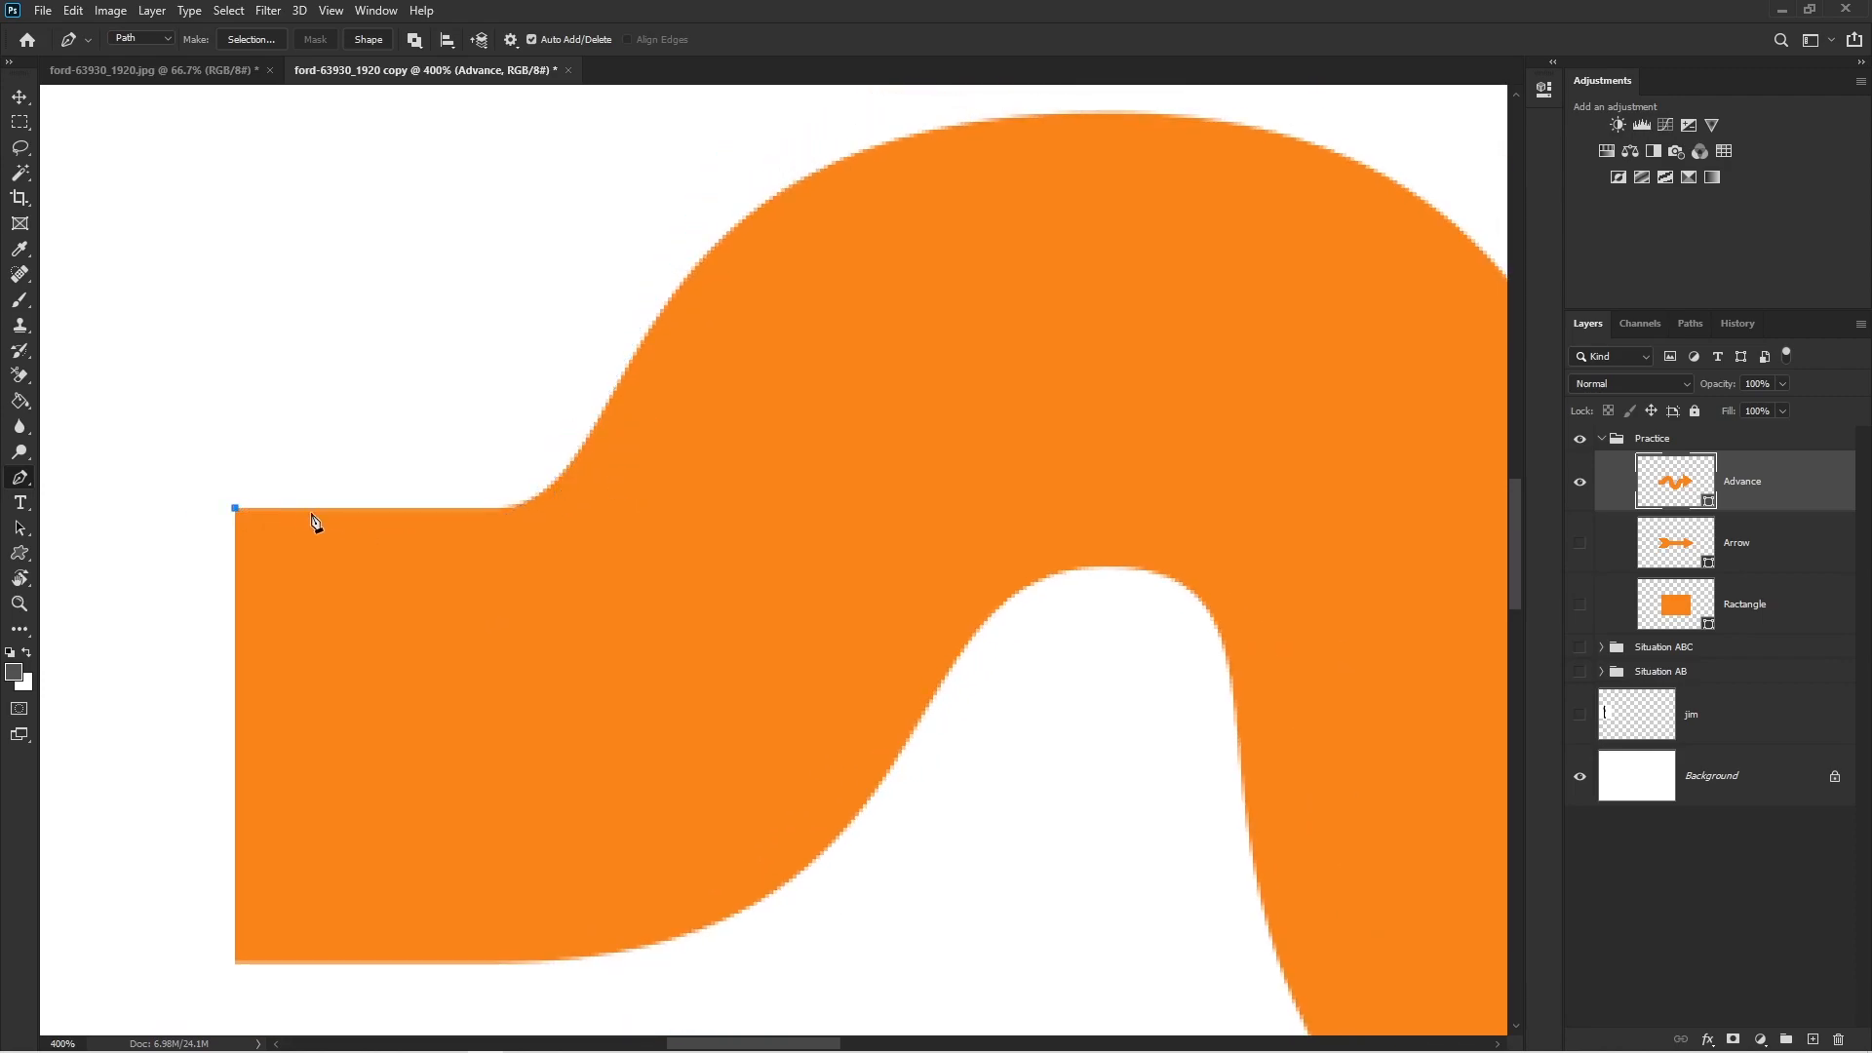
- Trace the straight upper tail edge to an anchor with a short handle, and add a curved anchor midway up the first slope
drag(473, 508, 508, 508)
drag(613, 391, 669, 276)
scroll(530, 420, up, 3)
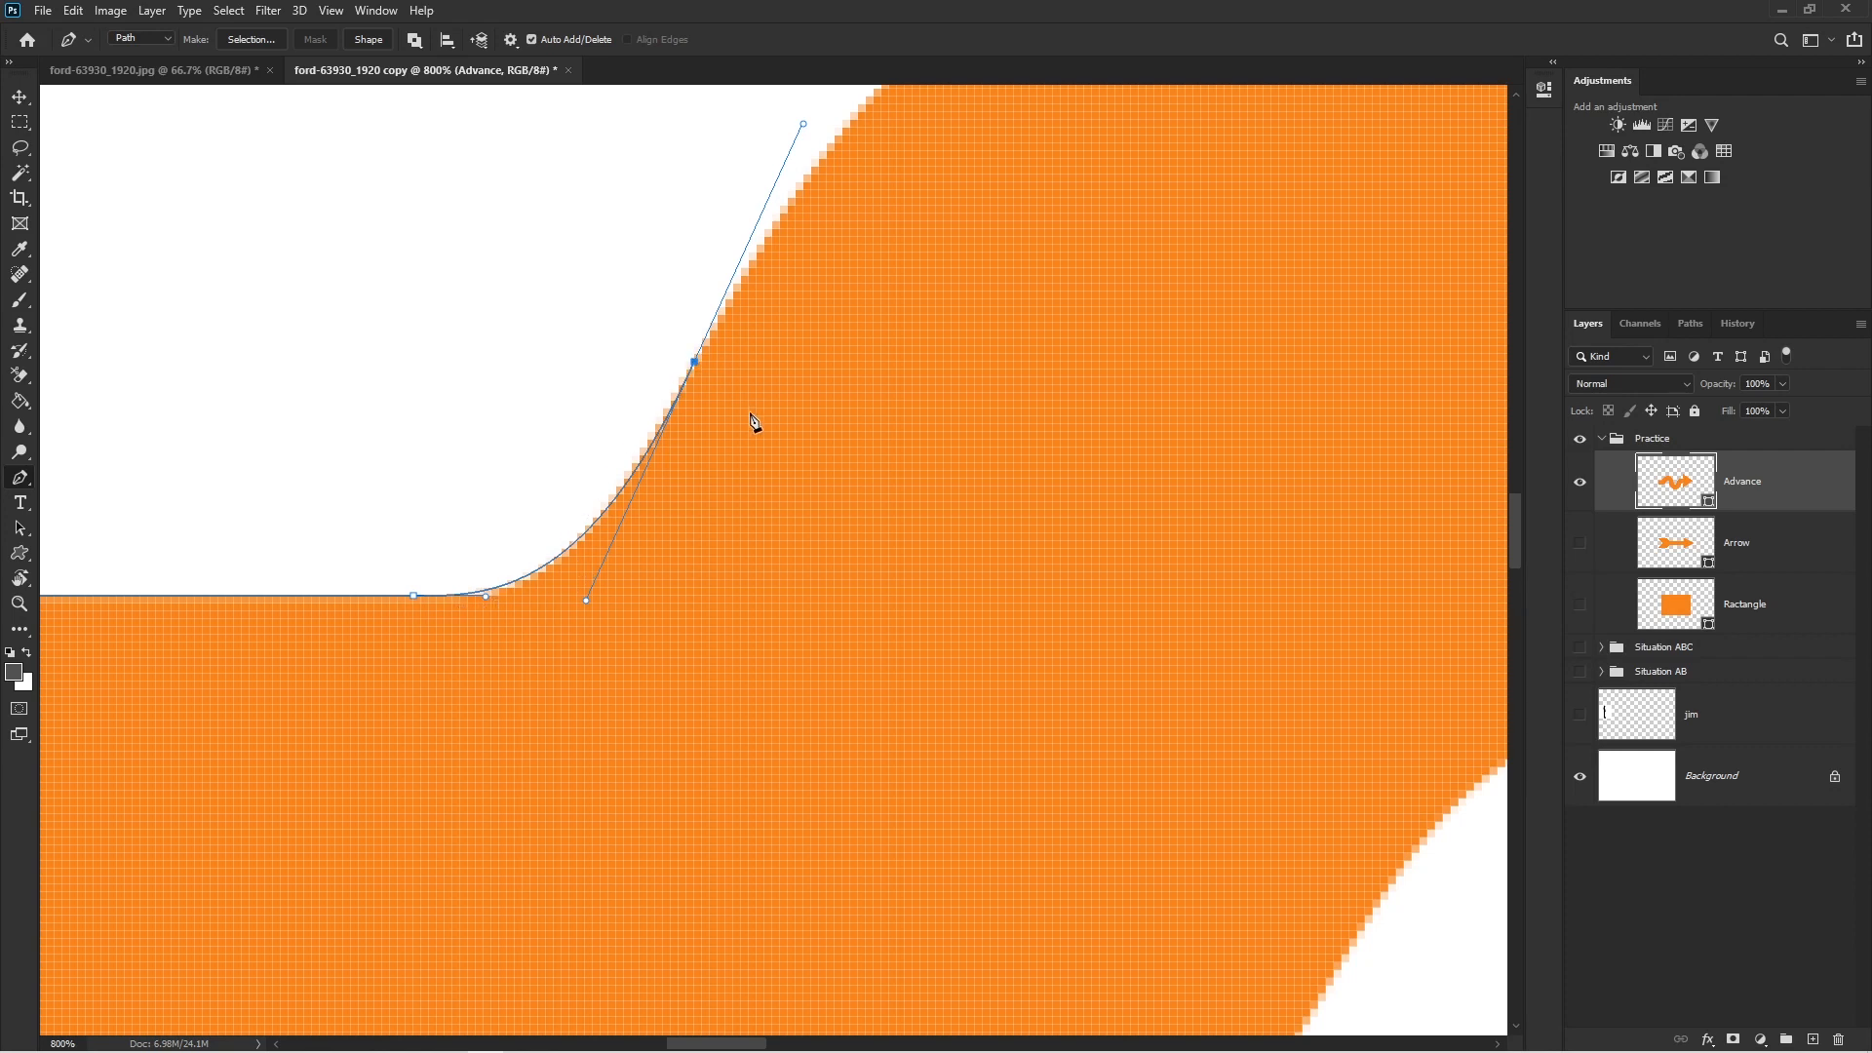
scroll(693, 486, down, 2)
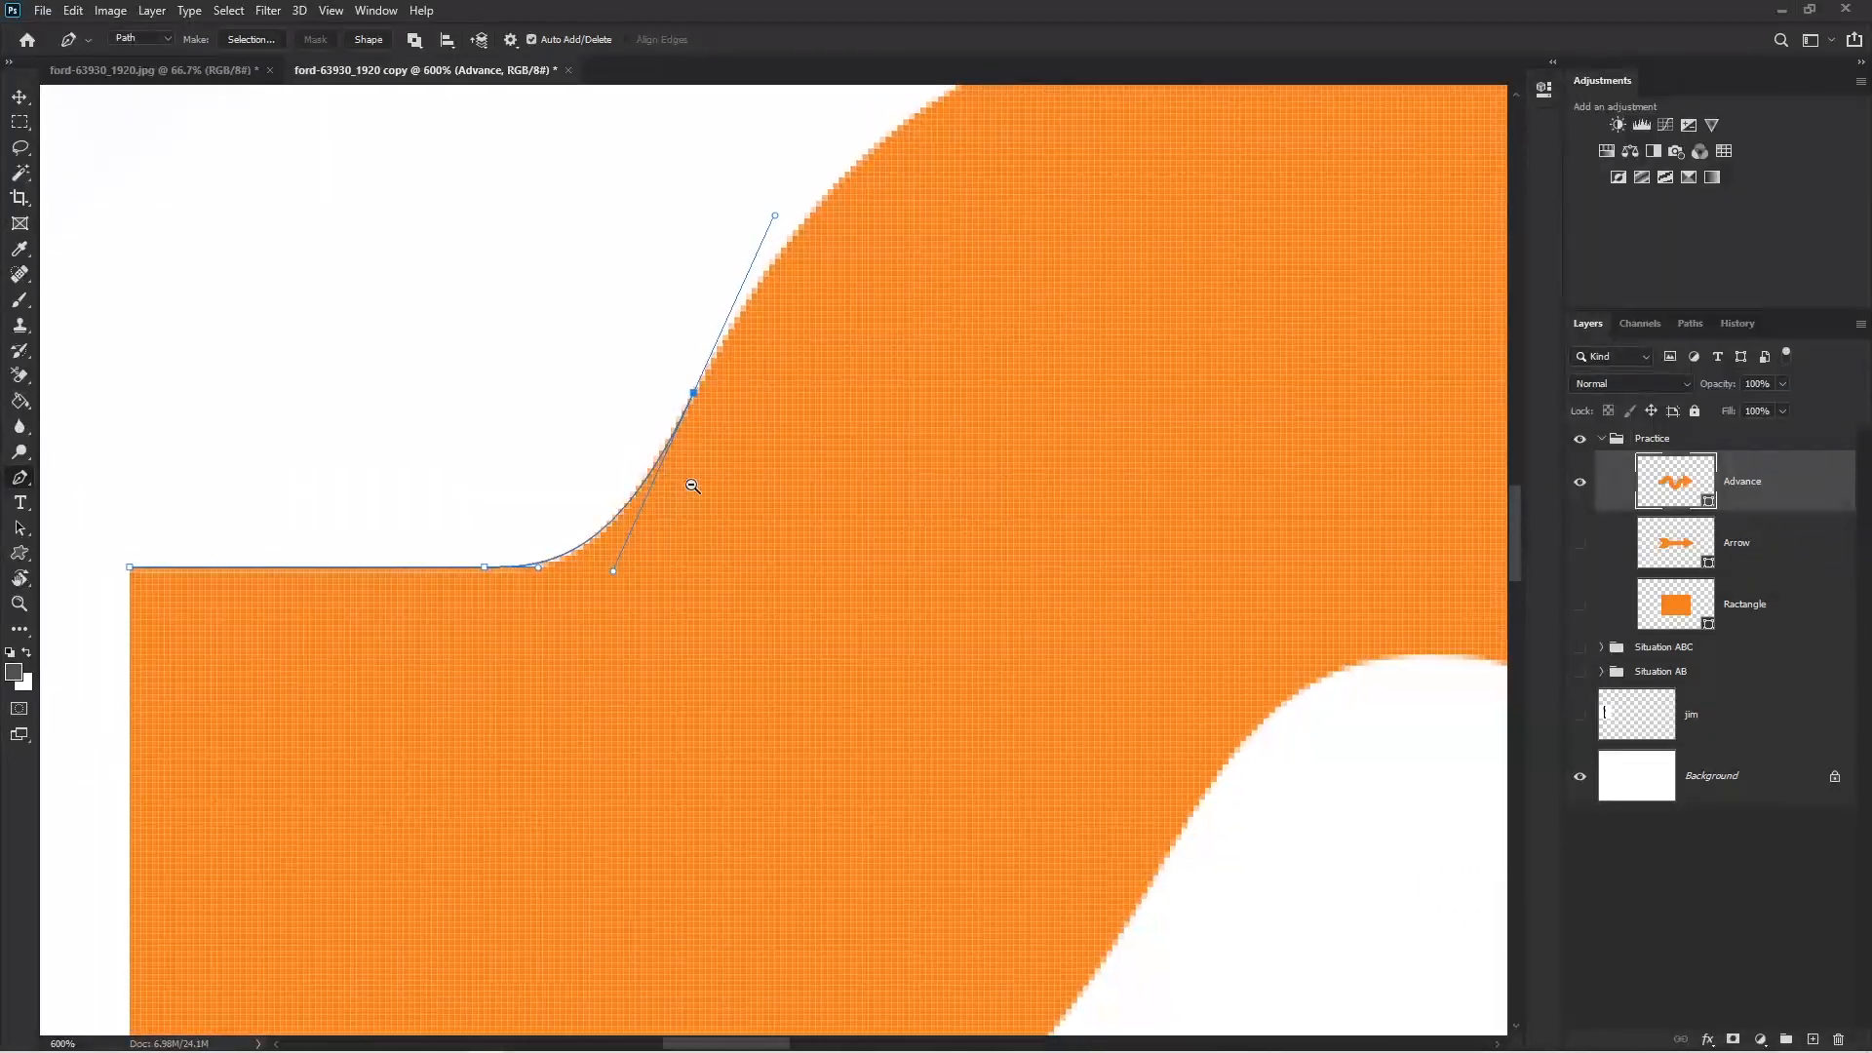
alt+click(691, 485)
alt+click(691, 485)
- Extend the path with a curved anchor at the top of the first crest and another on its descending slope
drag(867, 373, 553, 524)
drag(859, 308, 1168, 311)
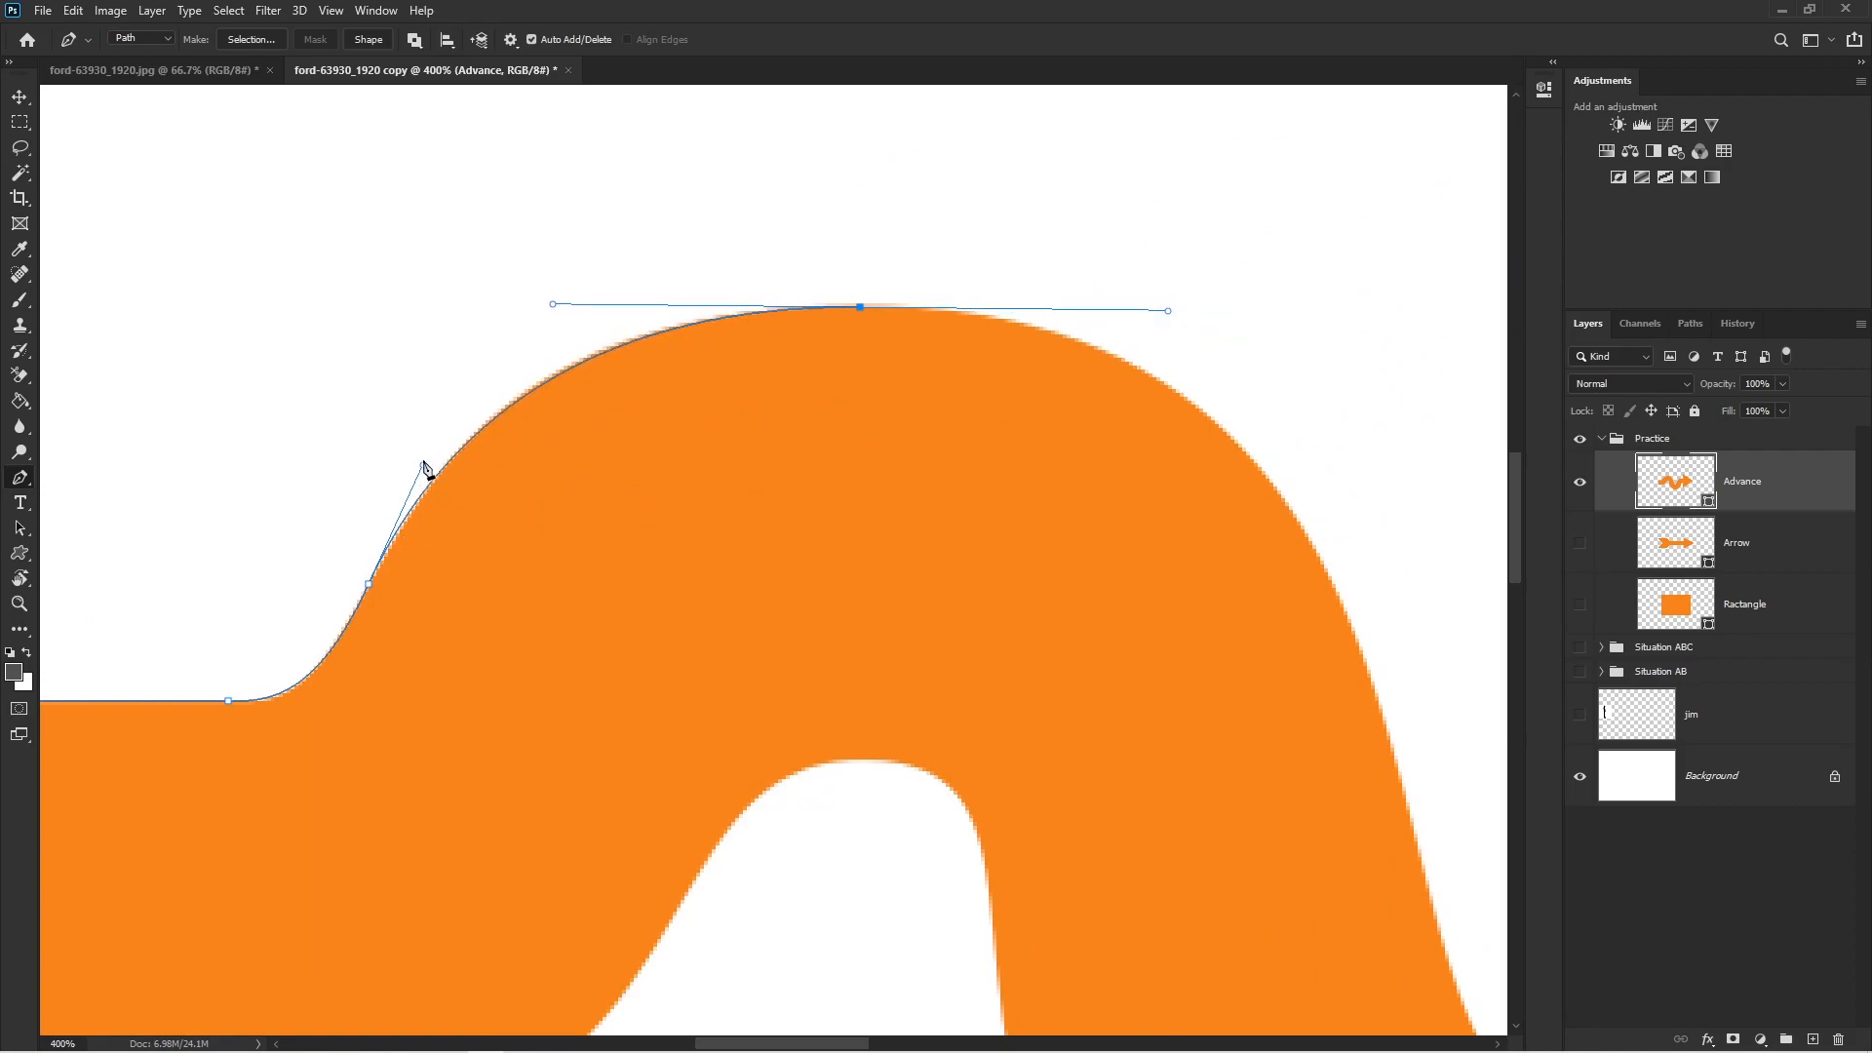
ctrl+click(424, 466)
scroll(928, 468, down, 1)
drag(987, 502, 713, 406)
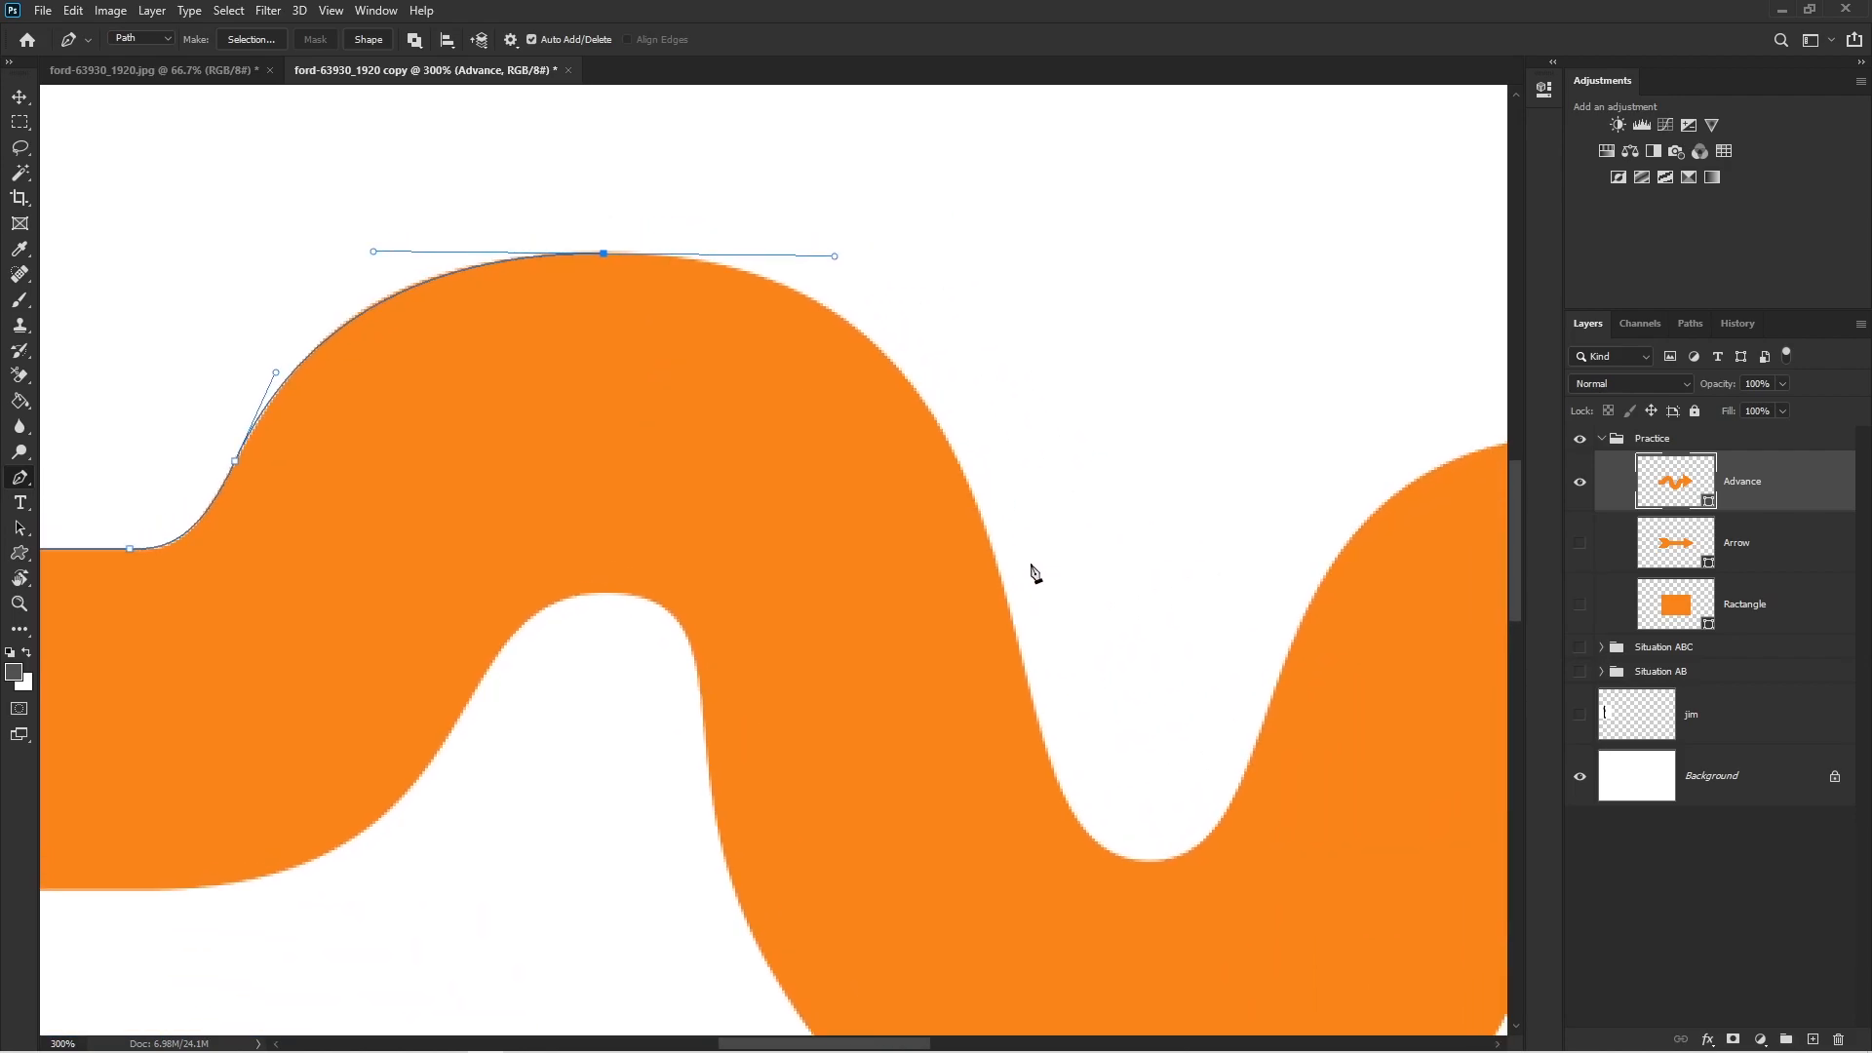
drag(985, 529, 821, 464)
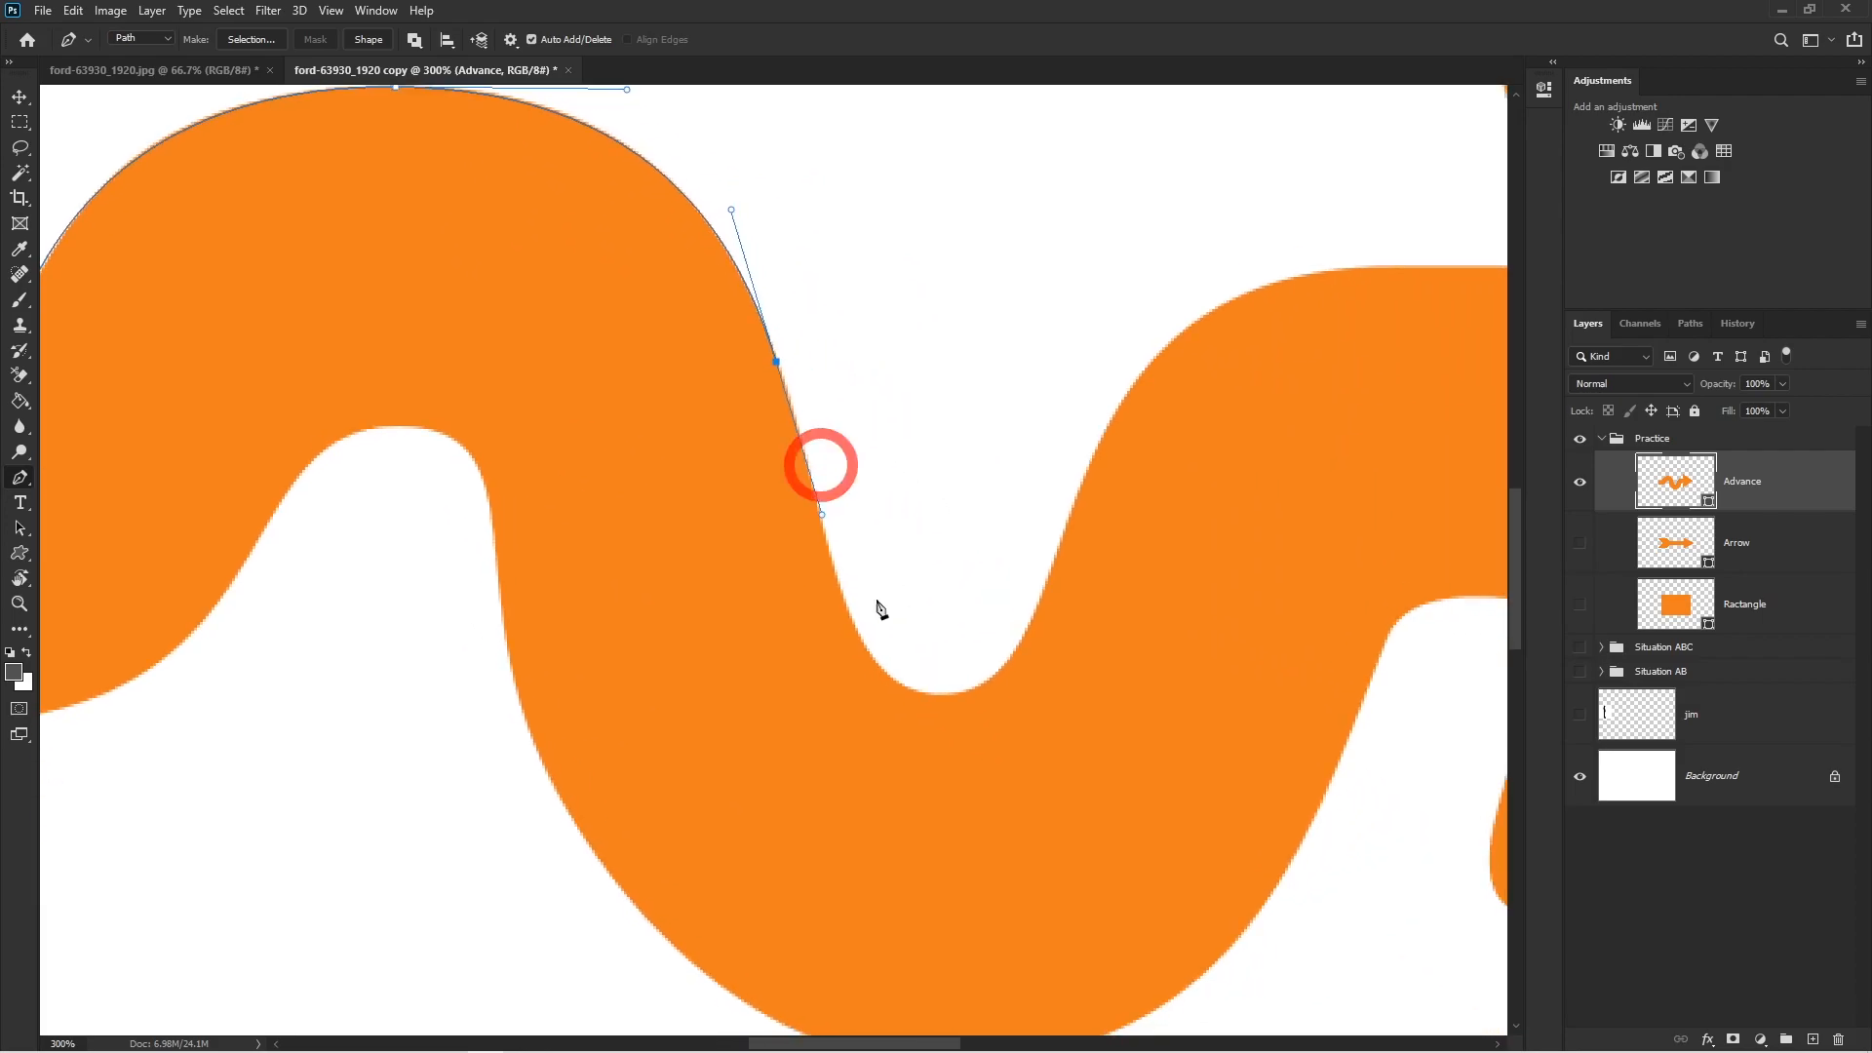
- Add curved anchors at the base of the dip and on its rising slope, adjusting the handles so the curve follows the edge
drag(954, 694, 1076, 675)
drag(822, 515, 835, 527)
drag(1076, 494, 1114, 426)
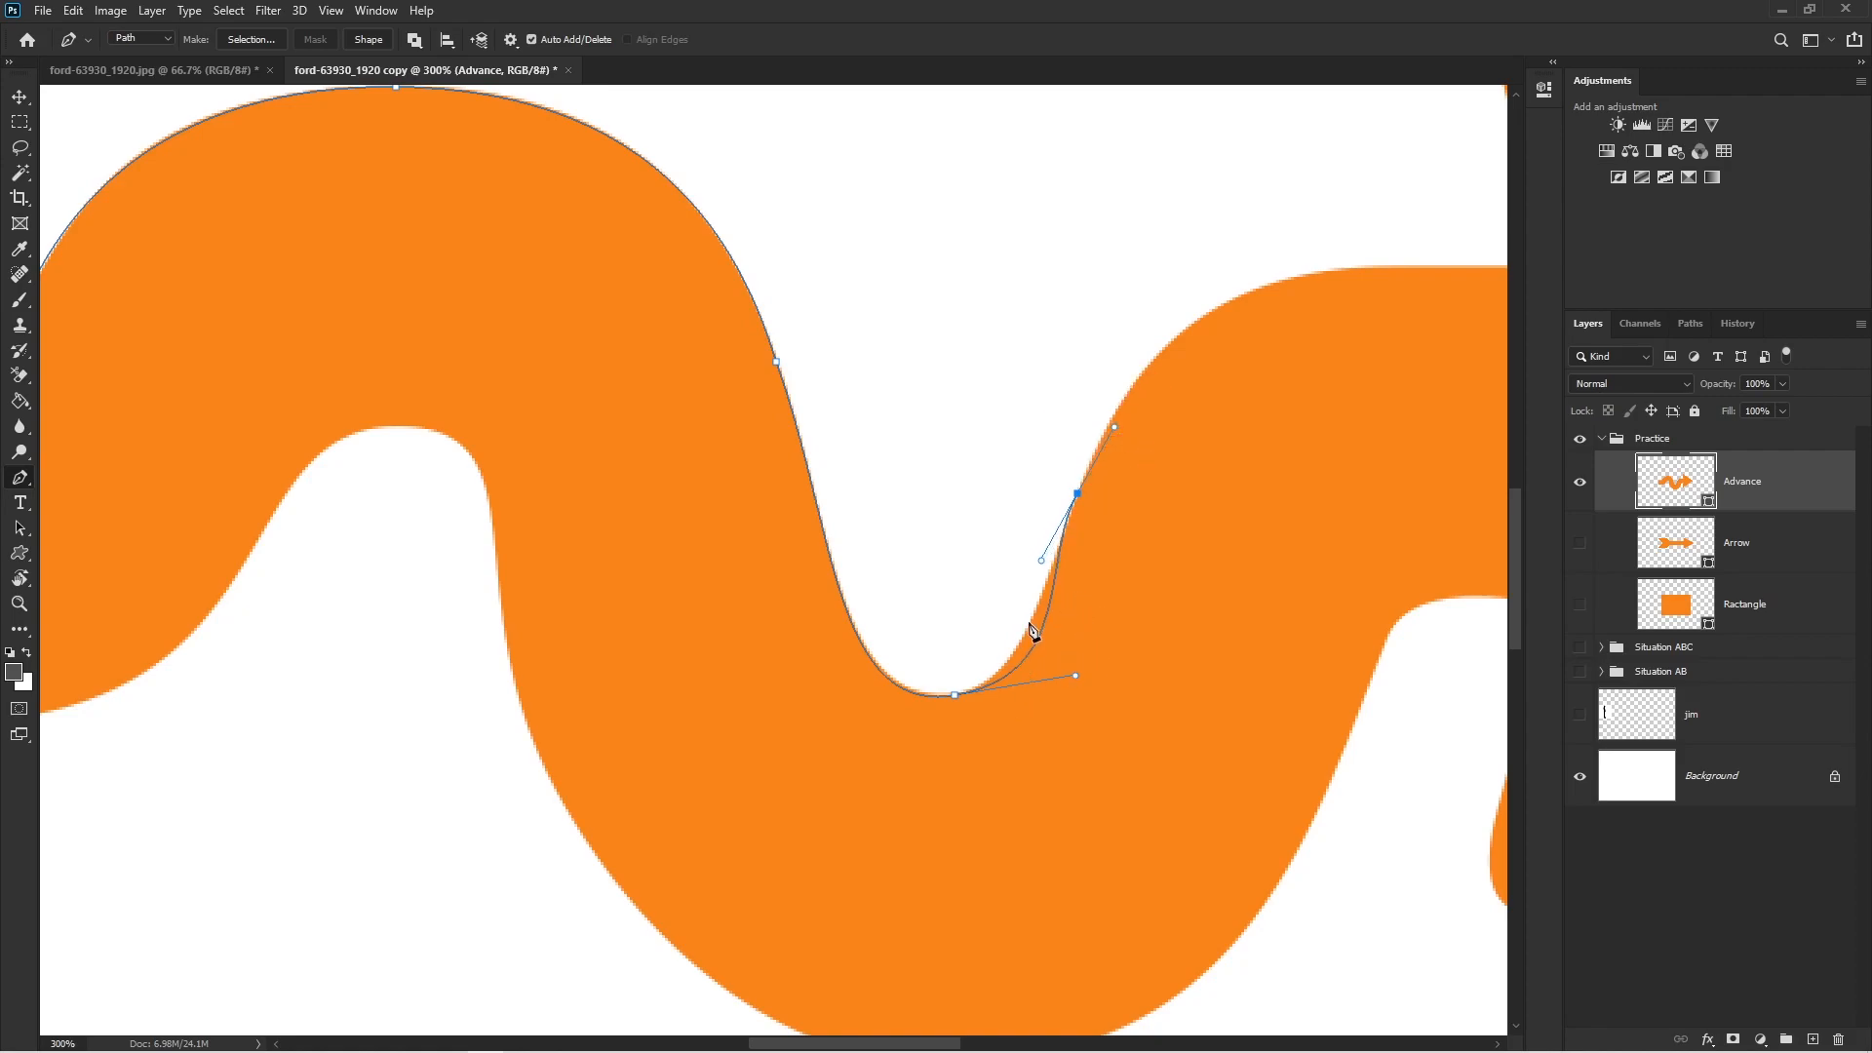
drag(1095, 609, 965, 556)
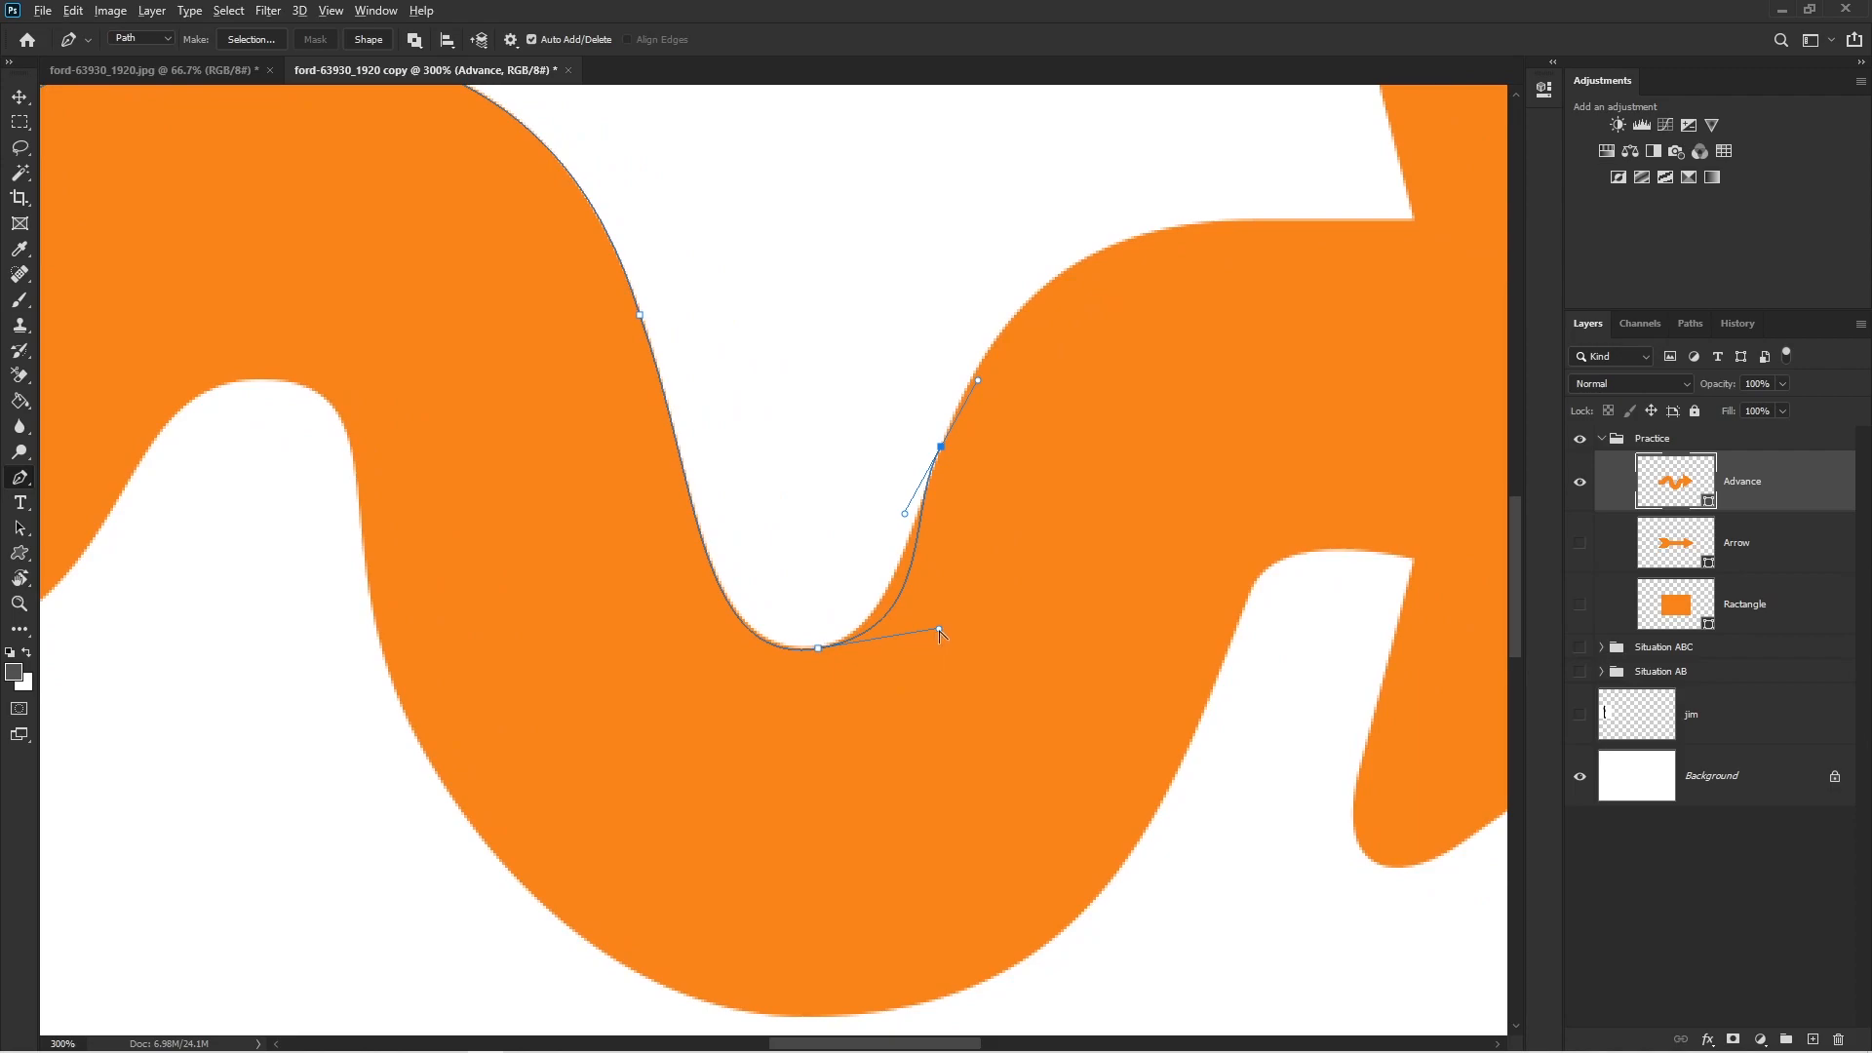
drag(939, 630, 907, 634)
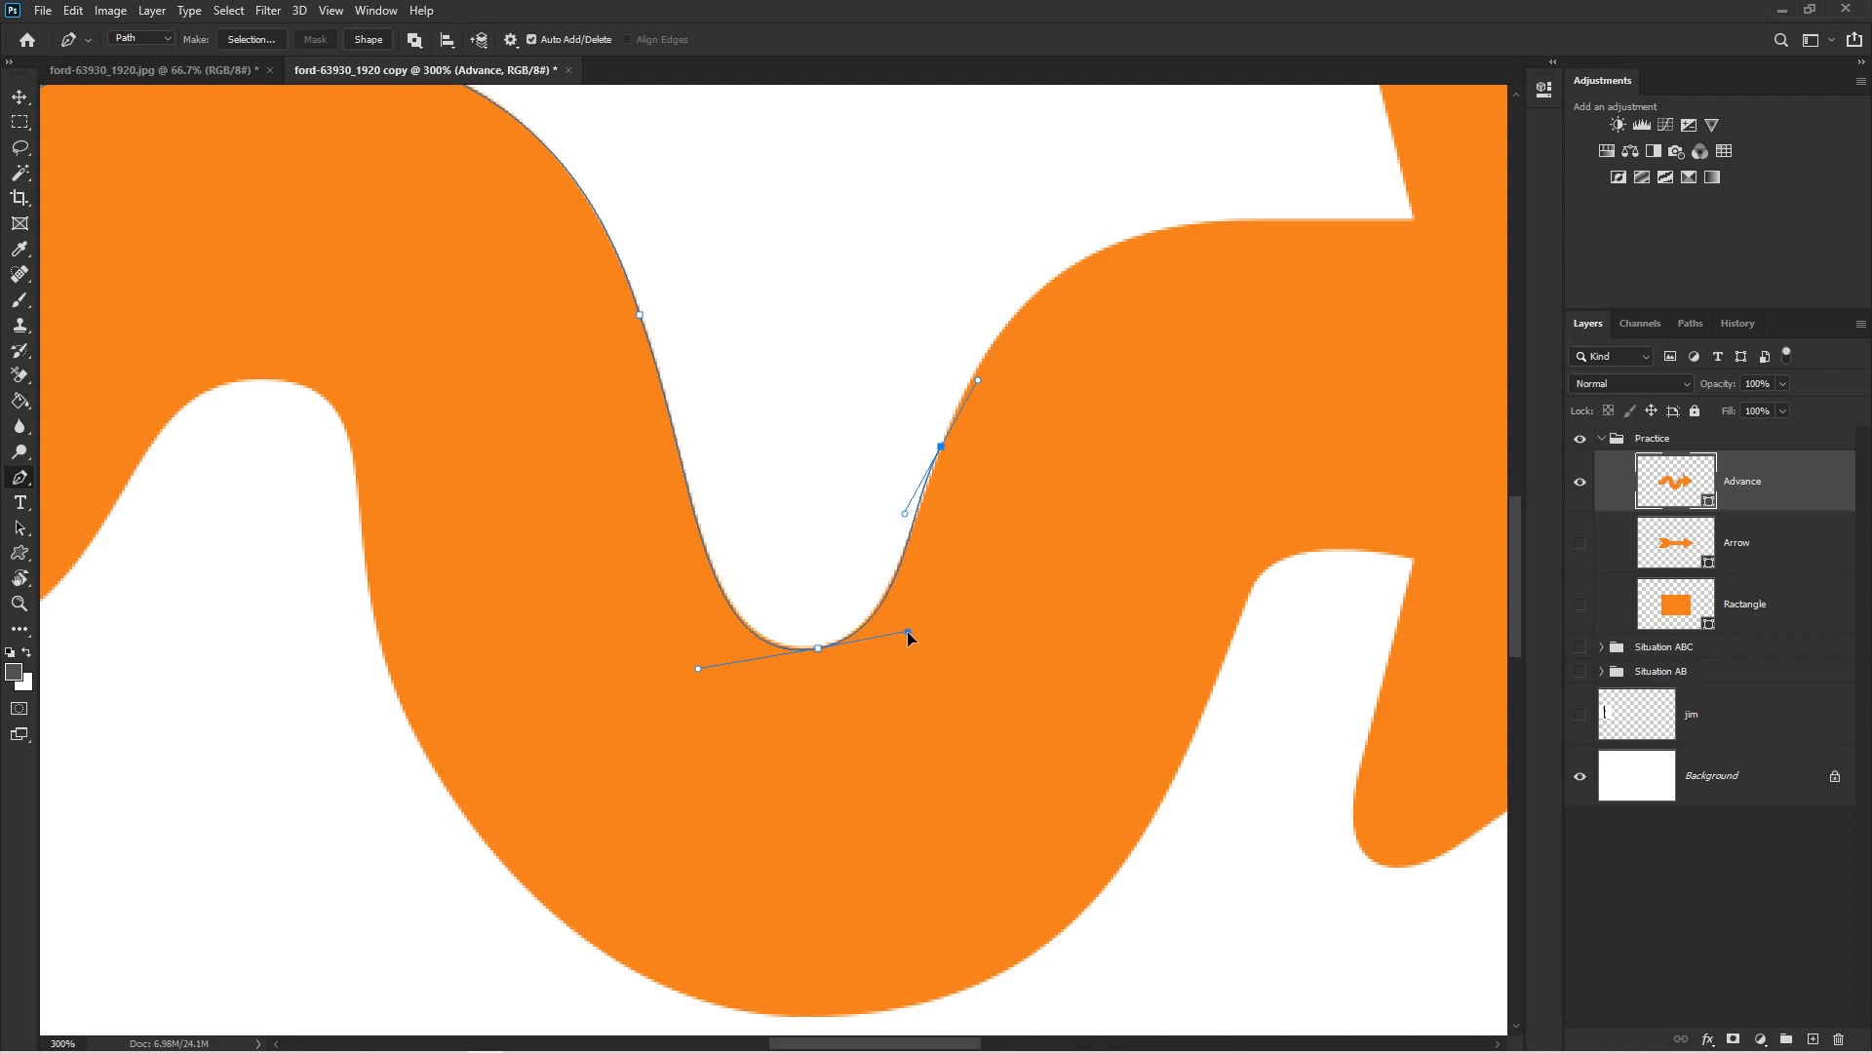
- Fine-tune both direction handles of the anchor on the dip's rising slope to match the orange edge
ctrl+click(924, 518)
ctrl+click(923, 518)
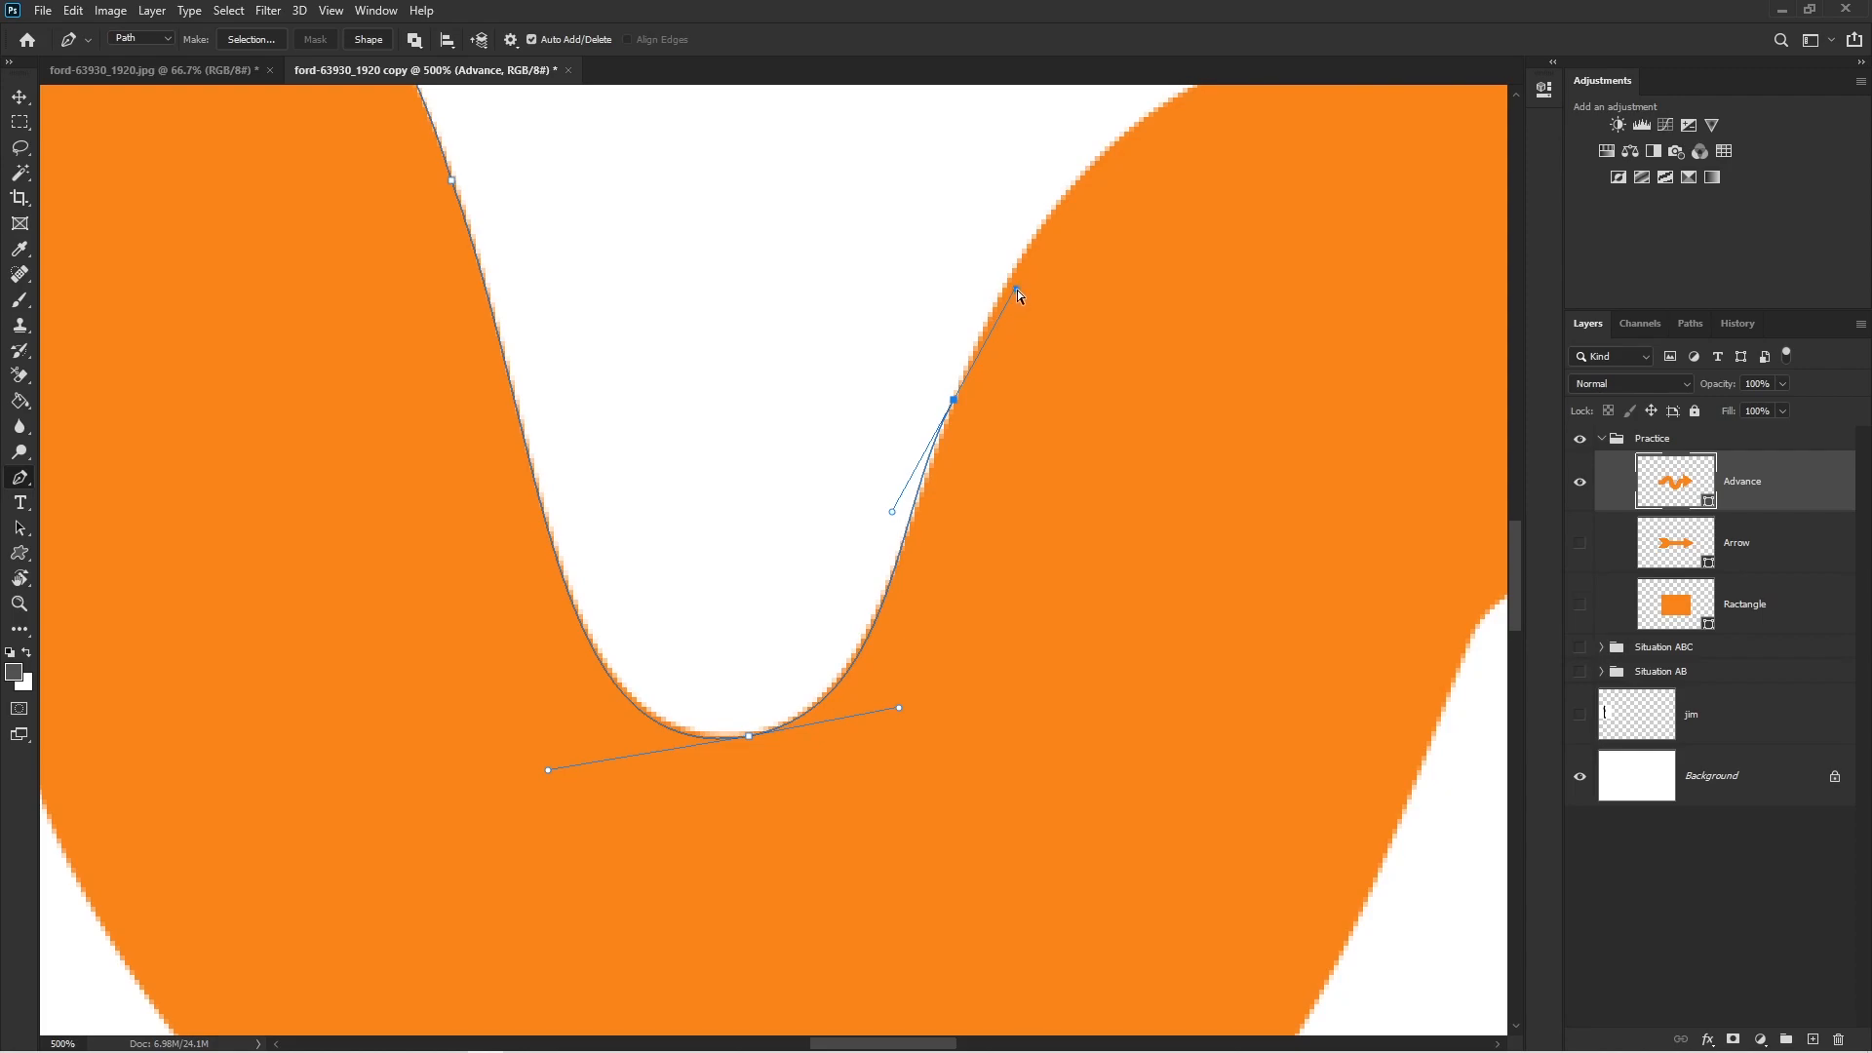
mouse_move(1016, 290)
mouse_down()
mouse_move(999, 263)
mouse_move(1028, 279)
mouse_move(1003, 306)
mouse_move(995, 270)
mouse_move(1026, 284)
mouse_move(989, 259)
mouse_move(1021, 253)
mouse_move(1039, 277)
mouse_move(1030, 264)
mouse_up()
click(891, 512)
click(892, 511)
drag(896, 517, 902, 512)
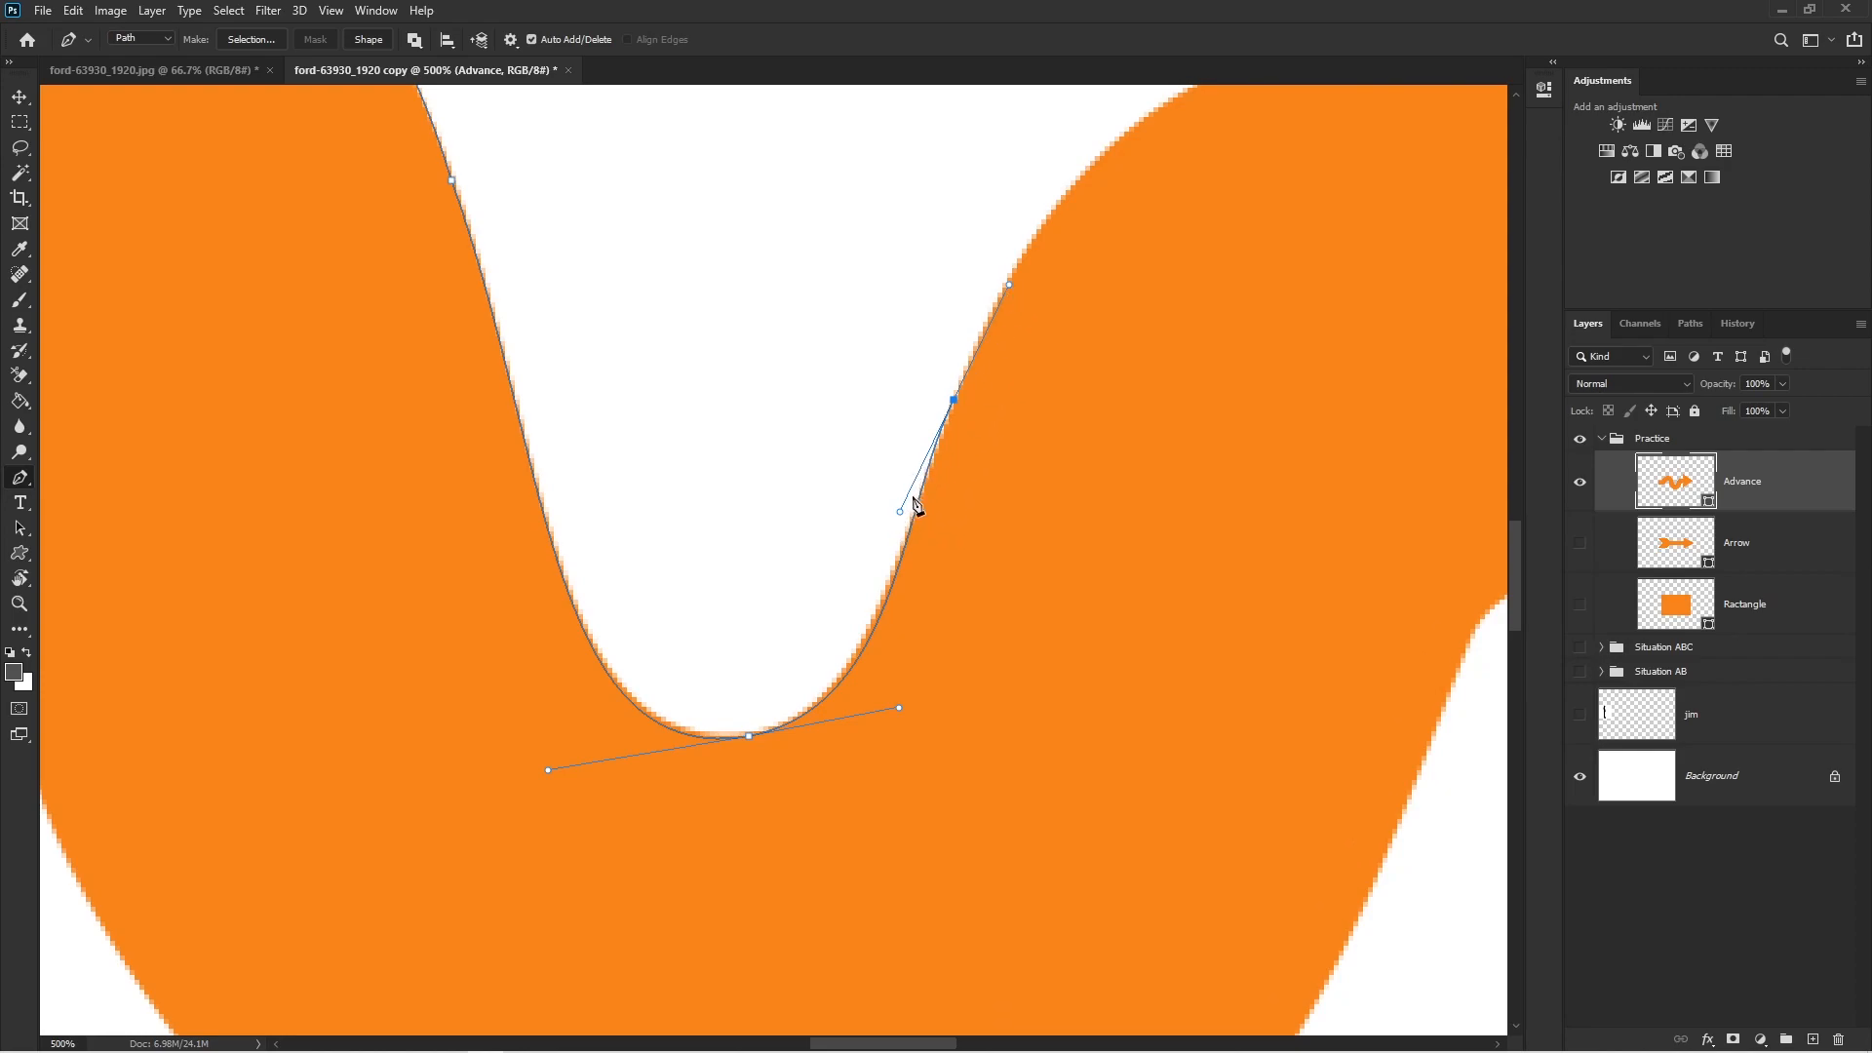
click(1005, 277)
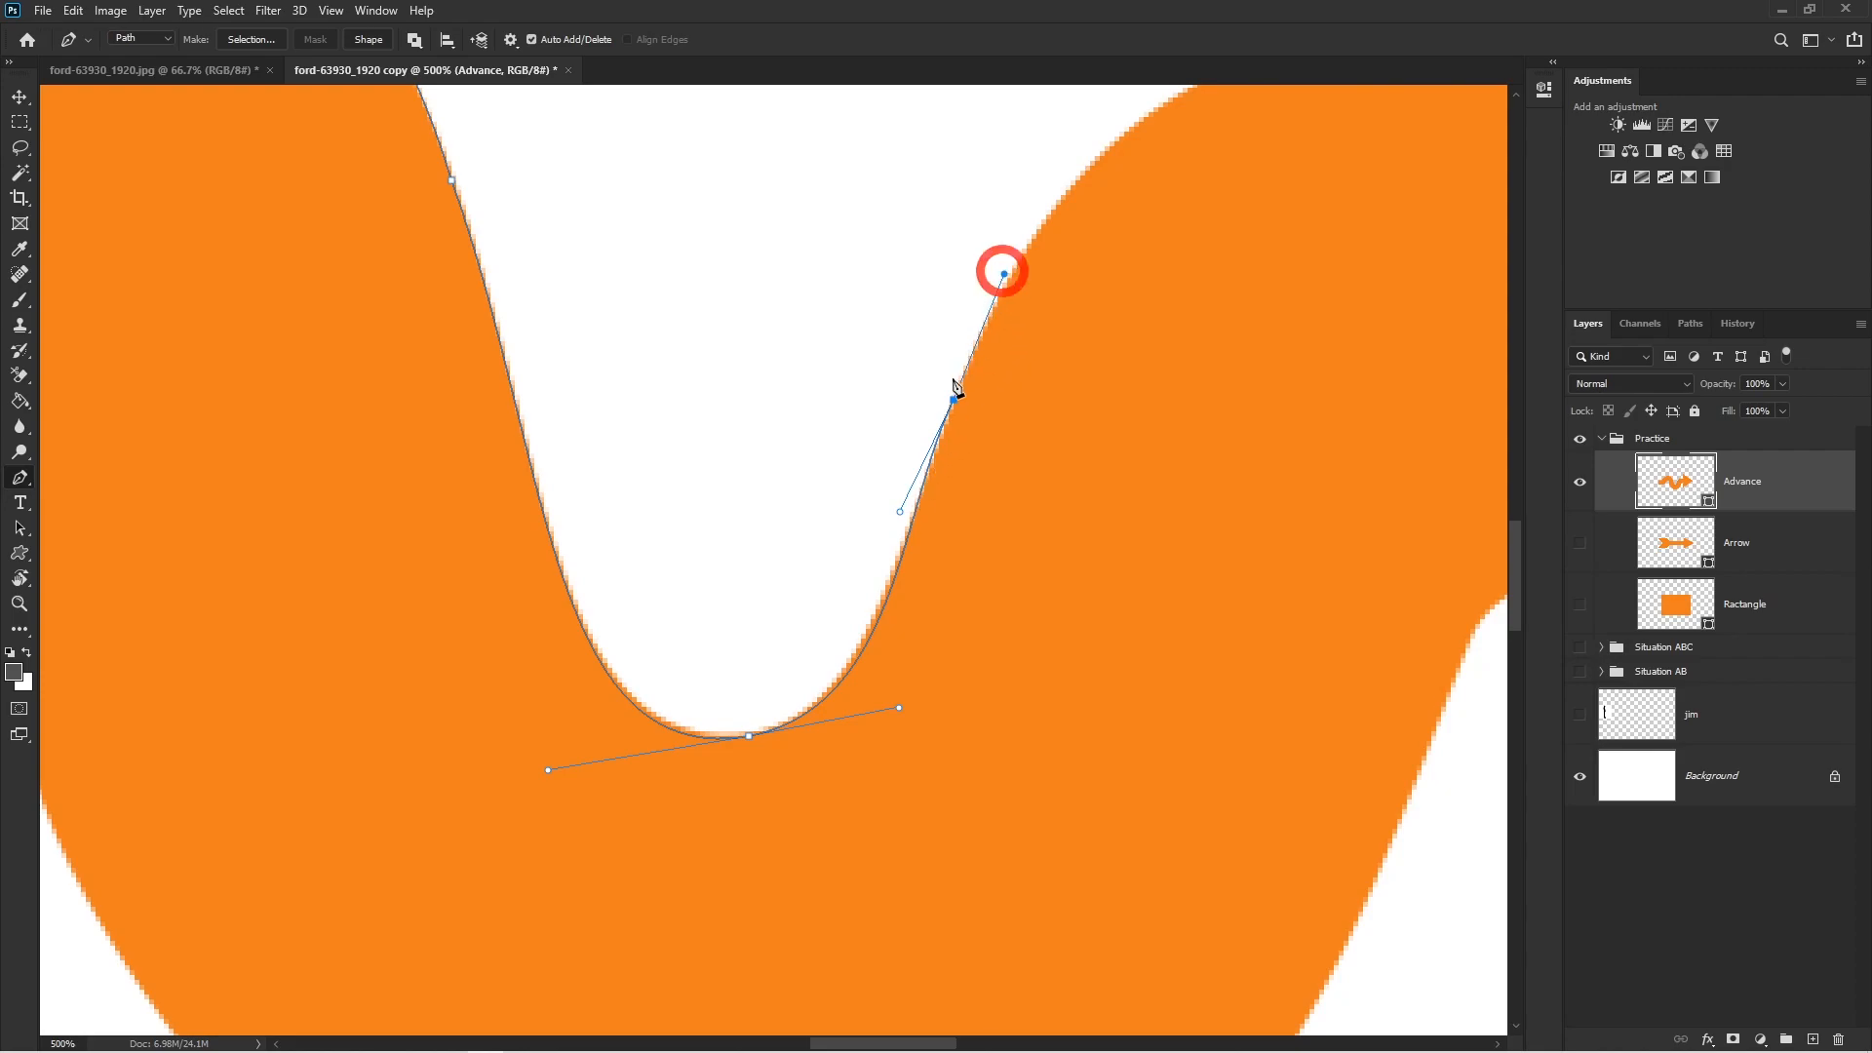
click(899, 515)
- Add a curved anchor at the upper corner where the shaft meets the arrowhead, and lengthen the previous anchor's forward handle to fit the bend
key(ctrl+minus)
drag(978, 430, 646, 594)
drag(826, 491, 731, 501)
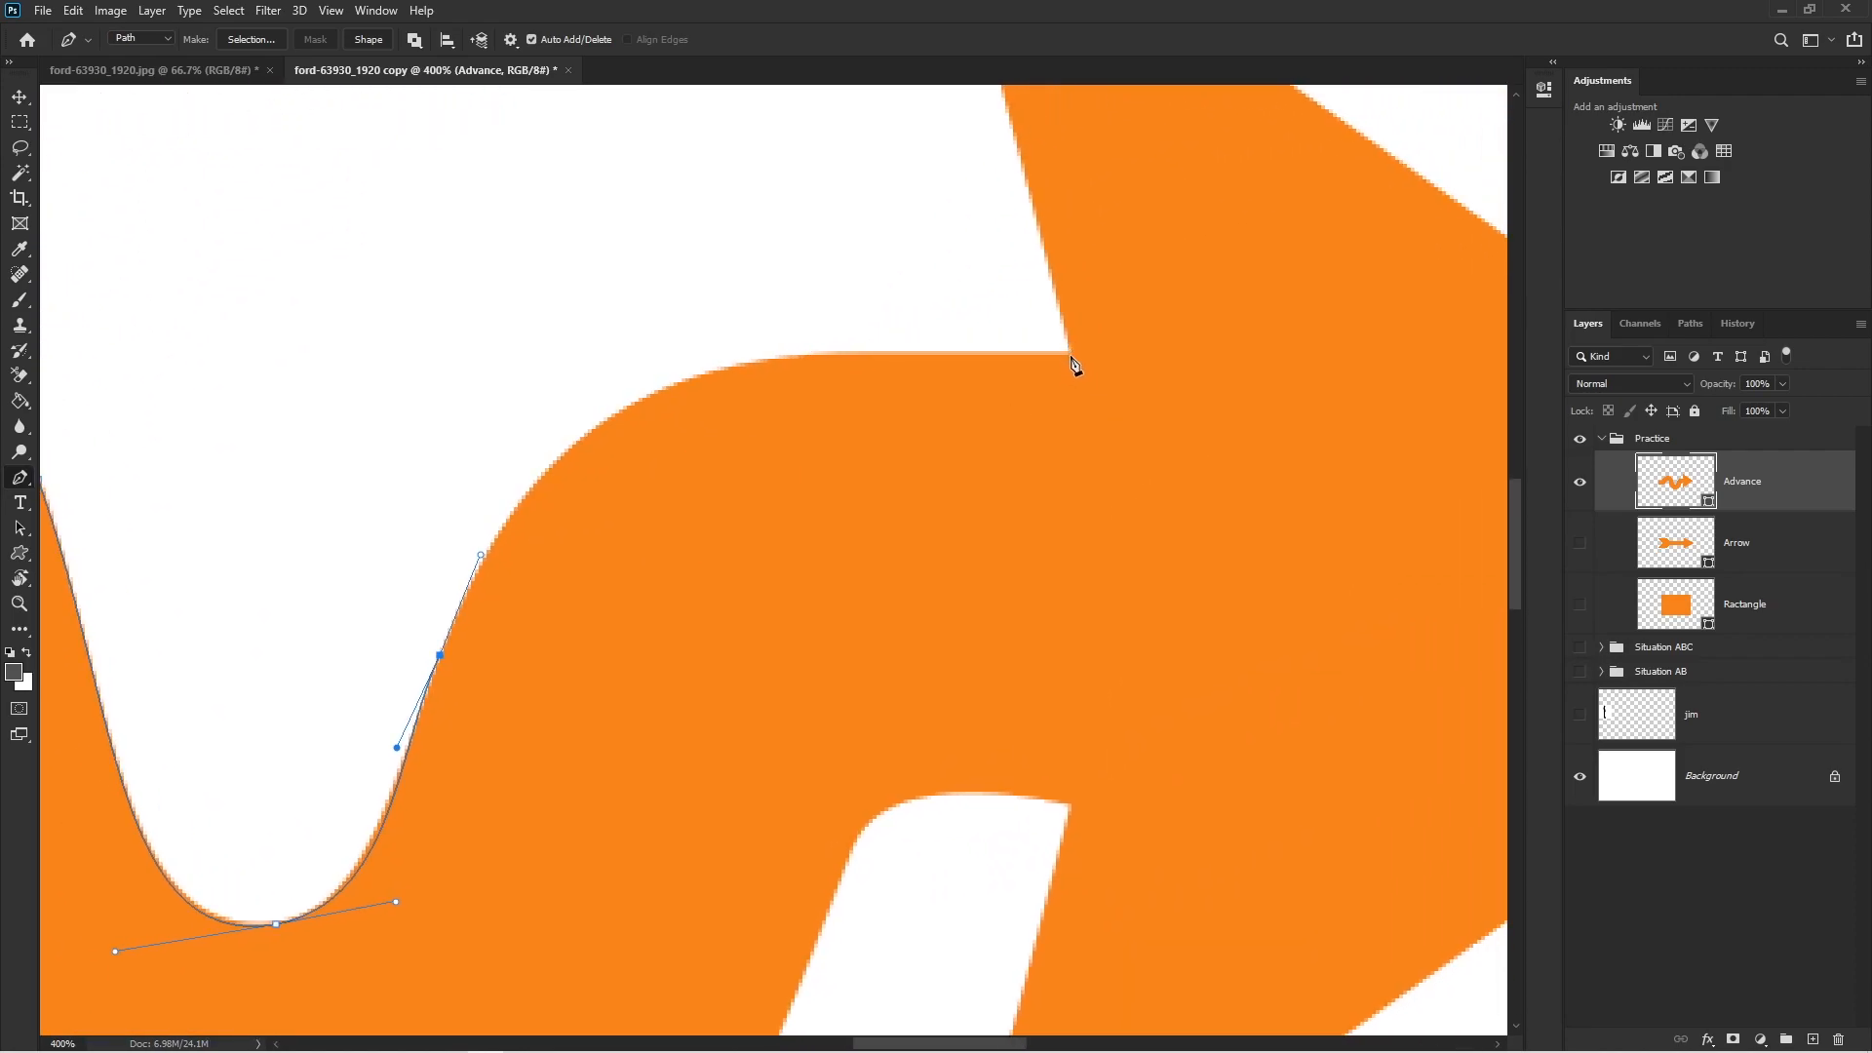
drag(1071, 354, 1359, 378)
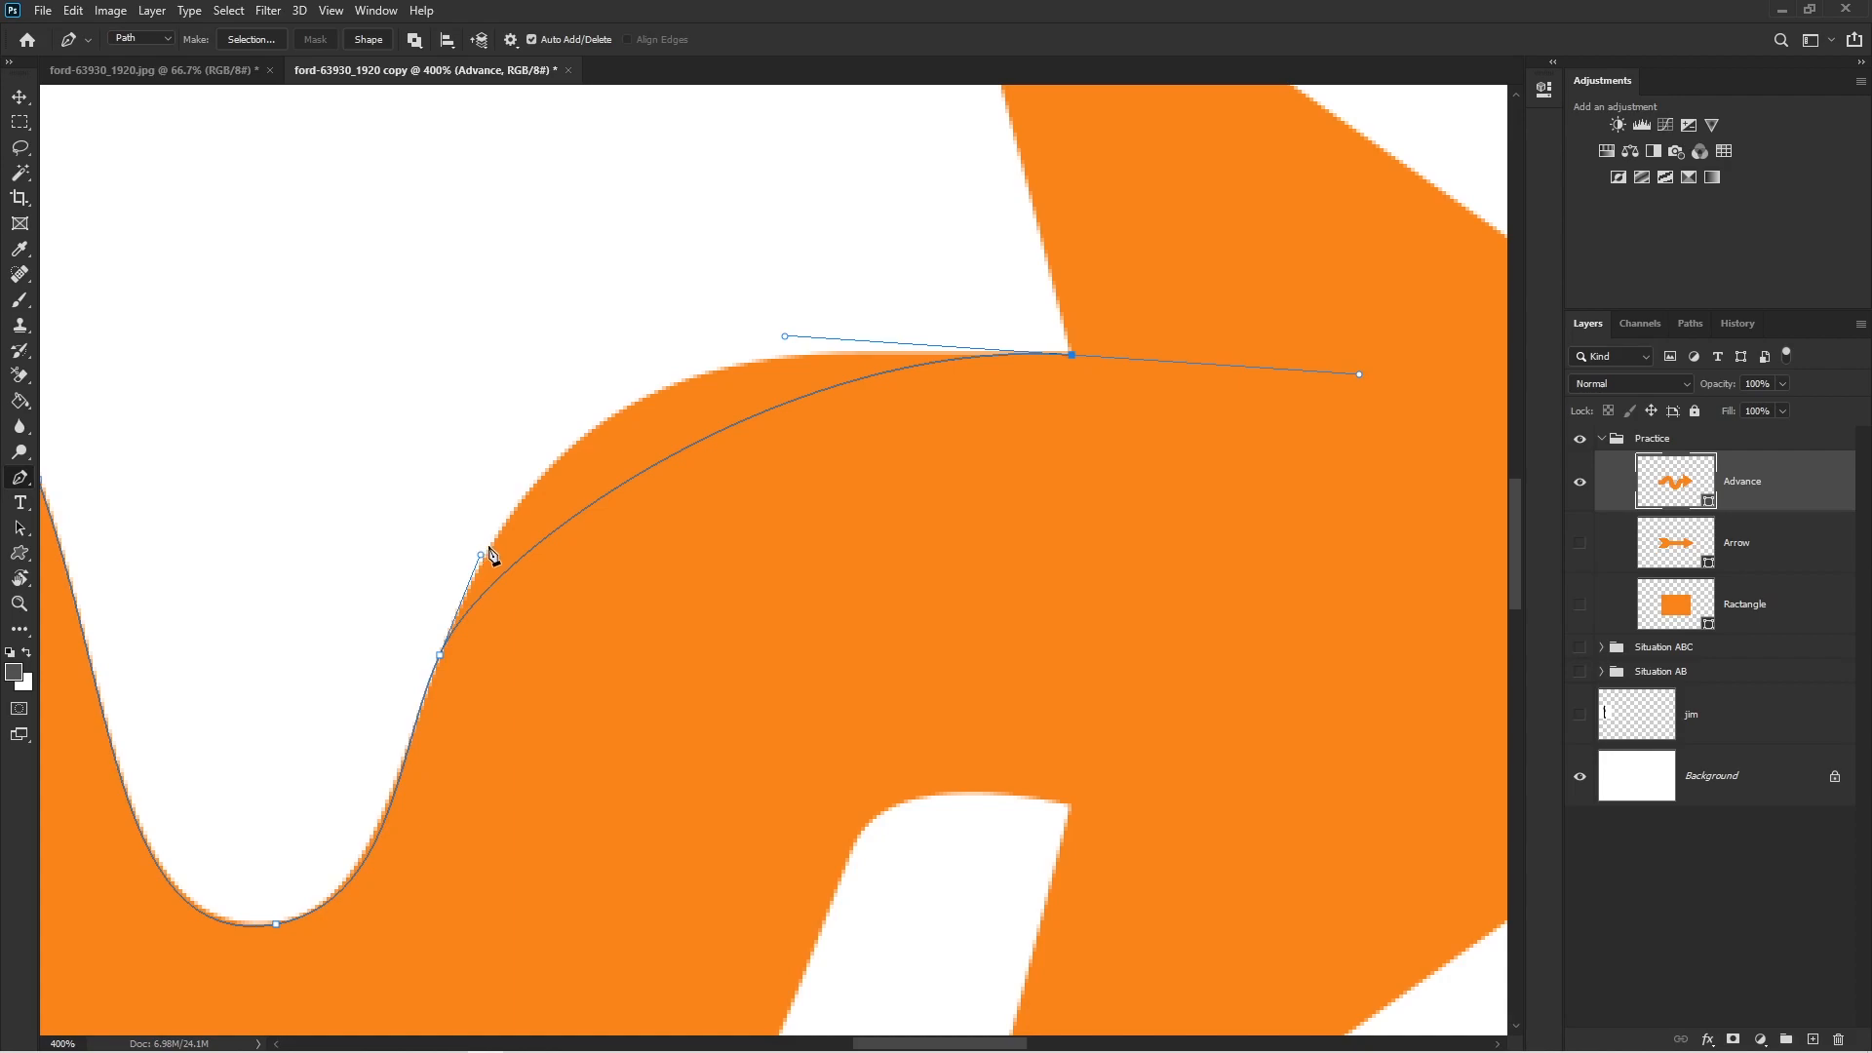
drag(482, 557, 552, 351)
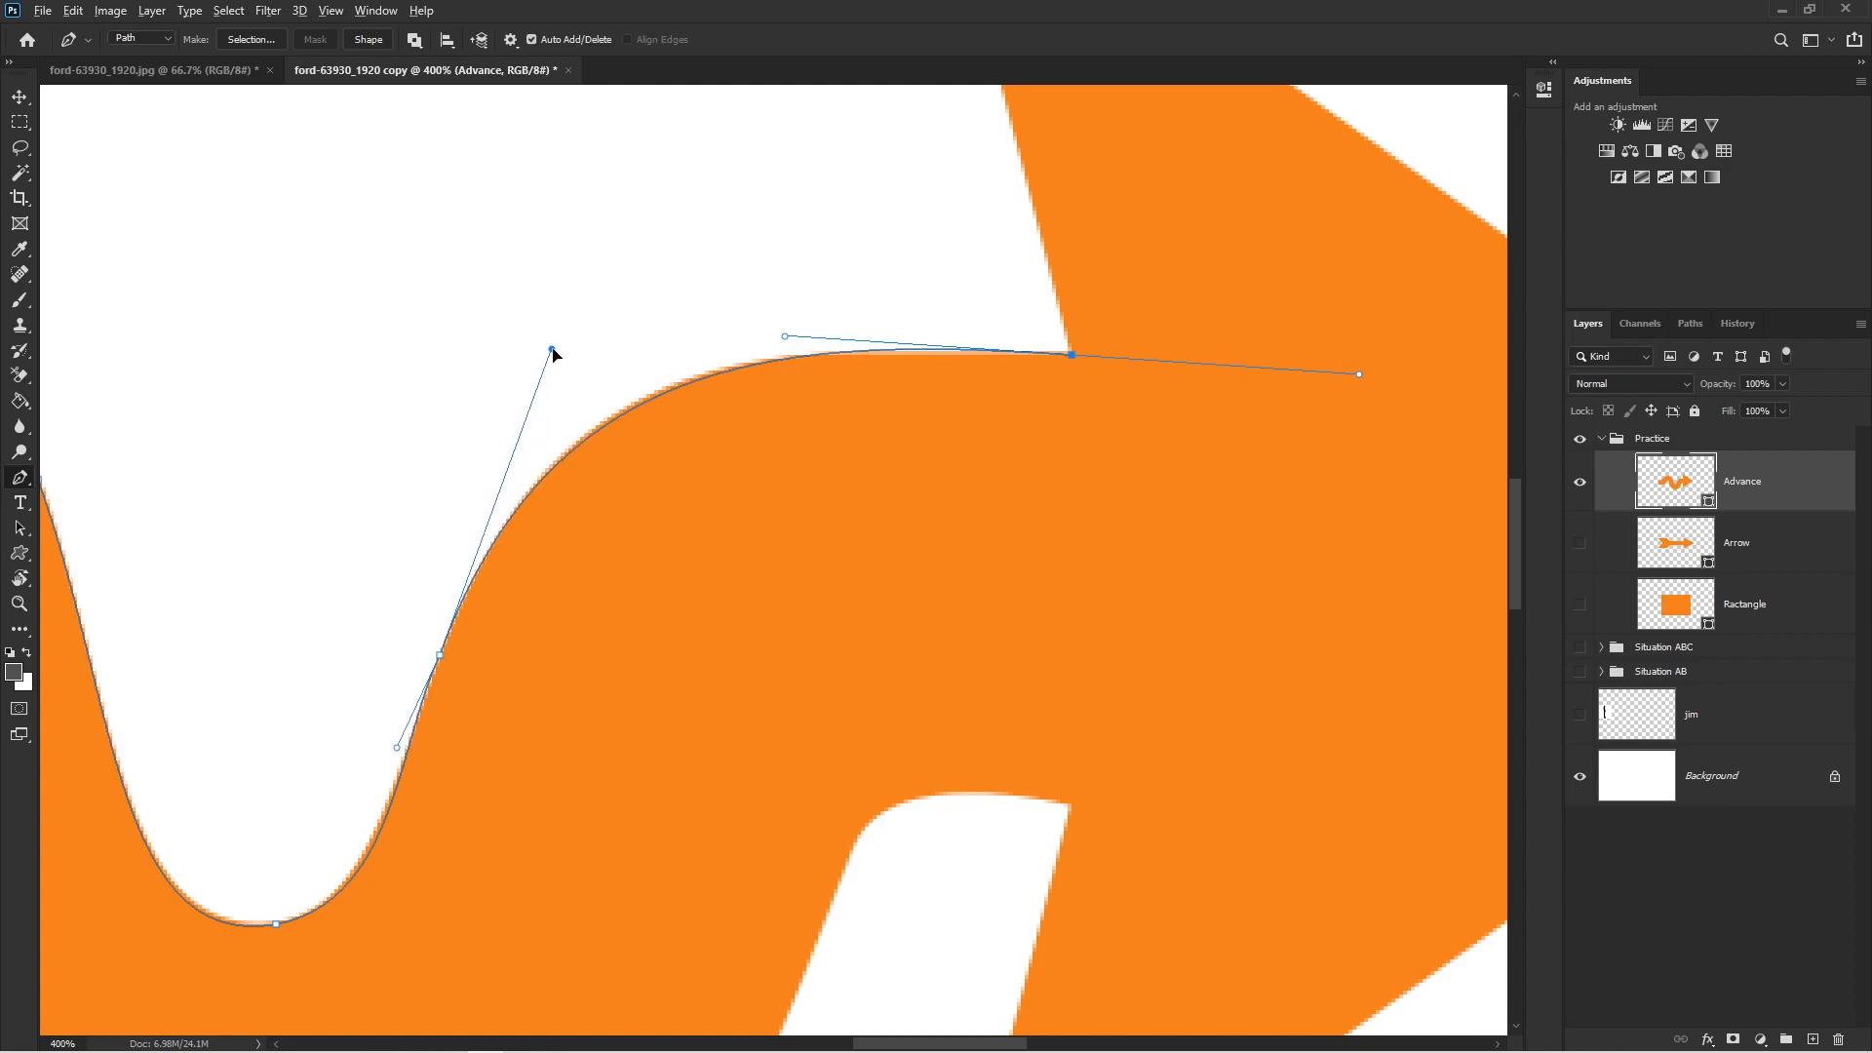
- Fine-tune the incoming handle of the anchor where the shaft meets the arrowhead, and swing its outgoing handle independently toward the upper barb
drag(785, 337, 779, 342)
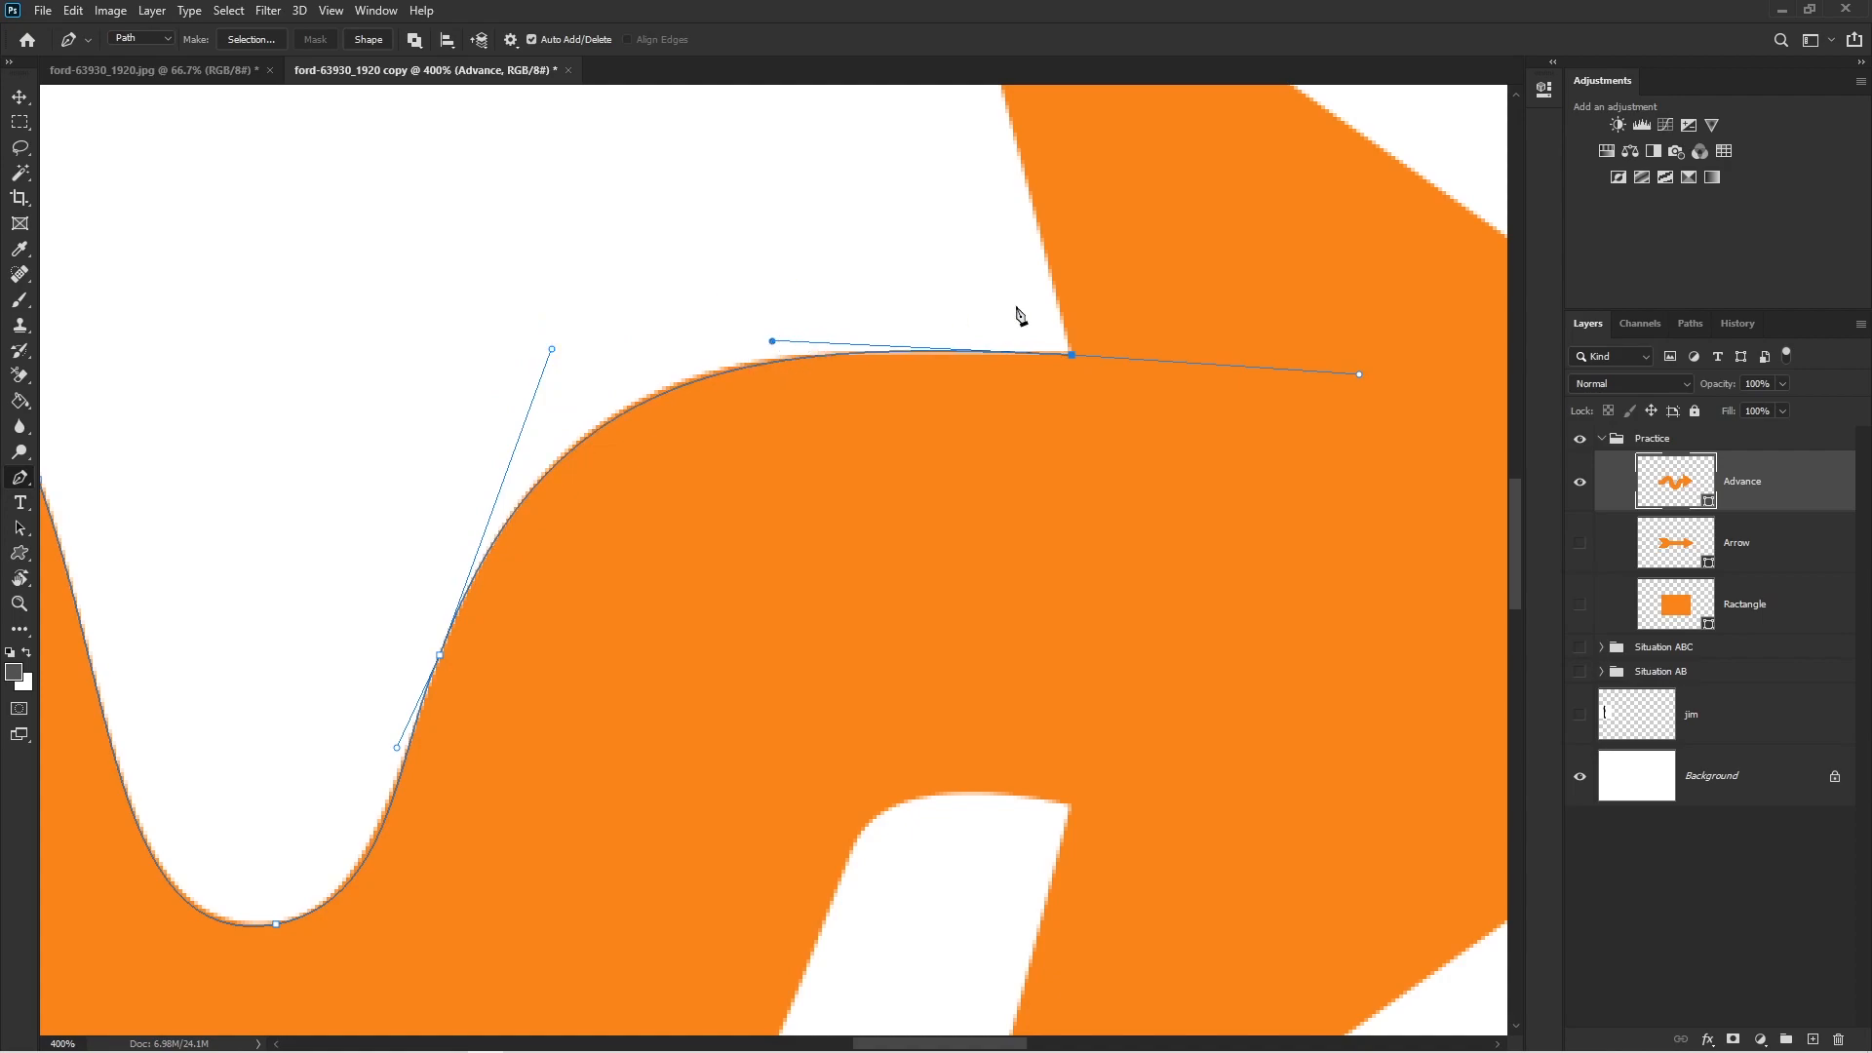
scroll(1033, 325, down, 1)
drag(1069, 292, 909, 543)
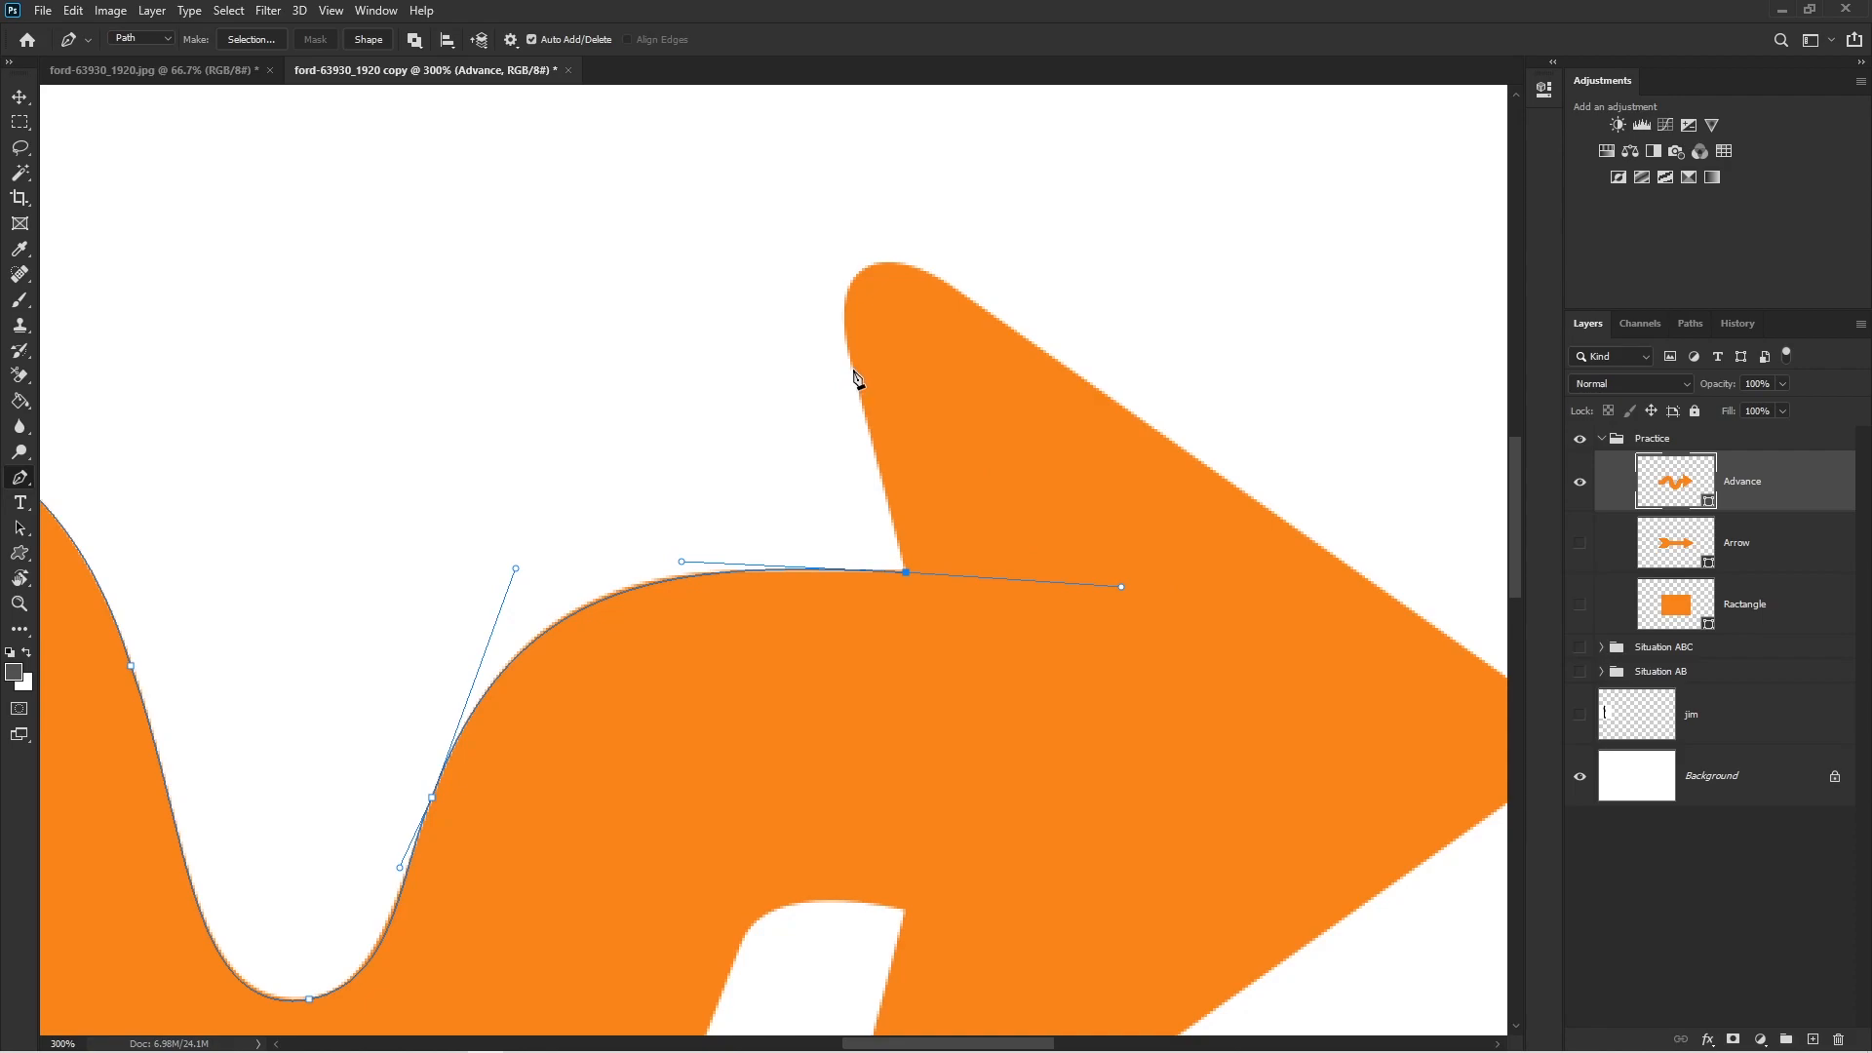
drag(855, 372, 825, 282)
key(ctrl+z)
drag(1122, 590, 1007, 495)
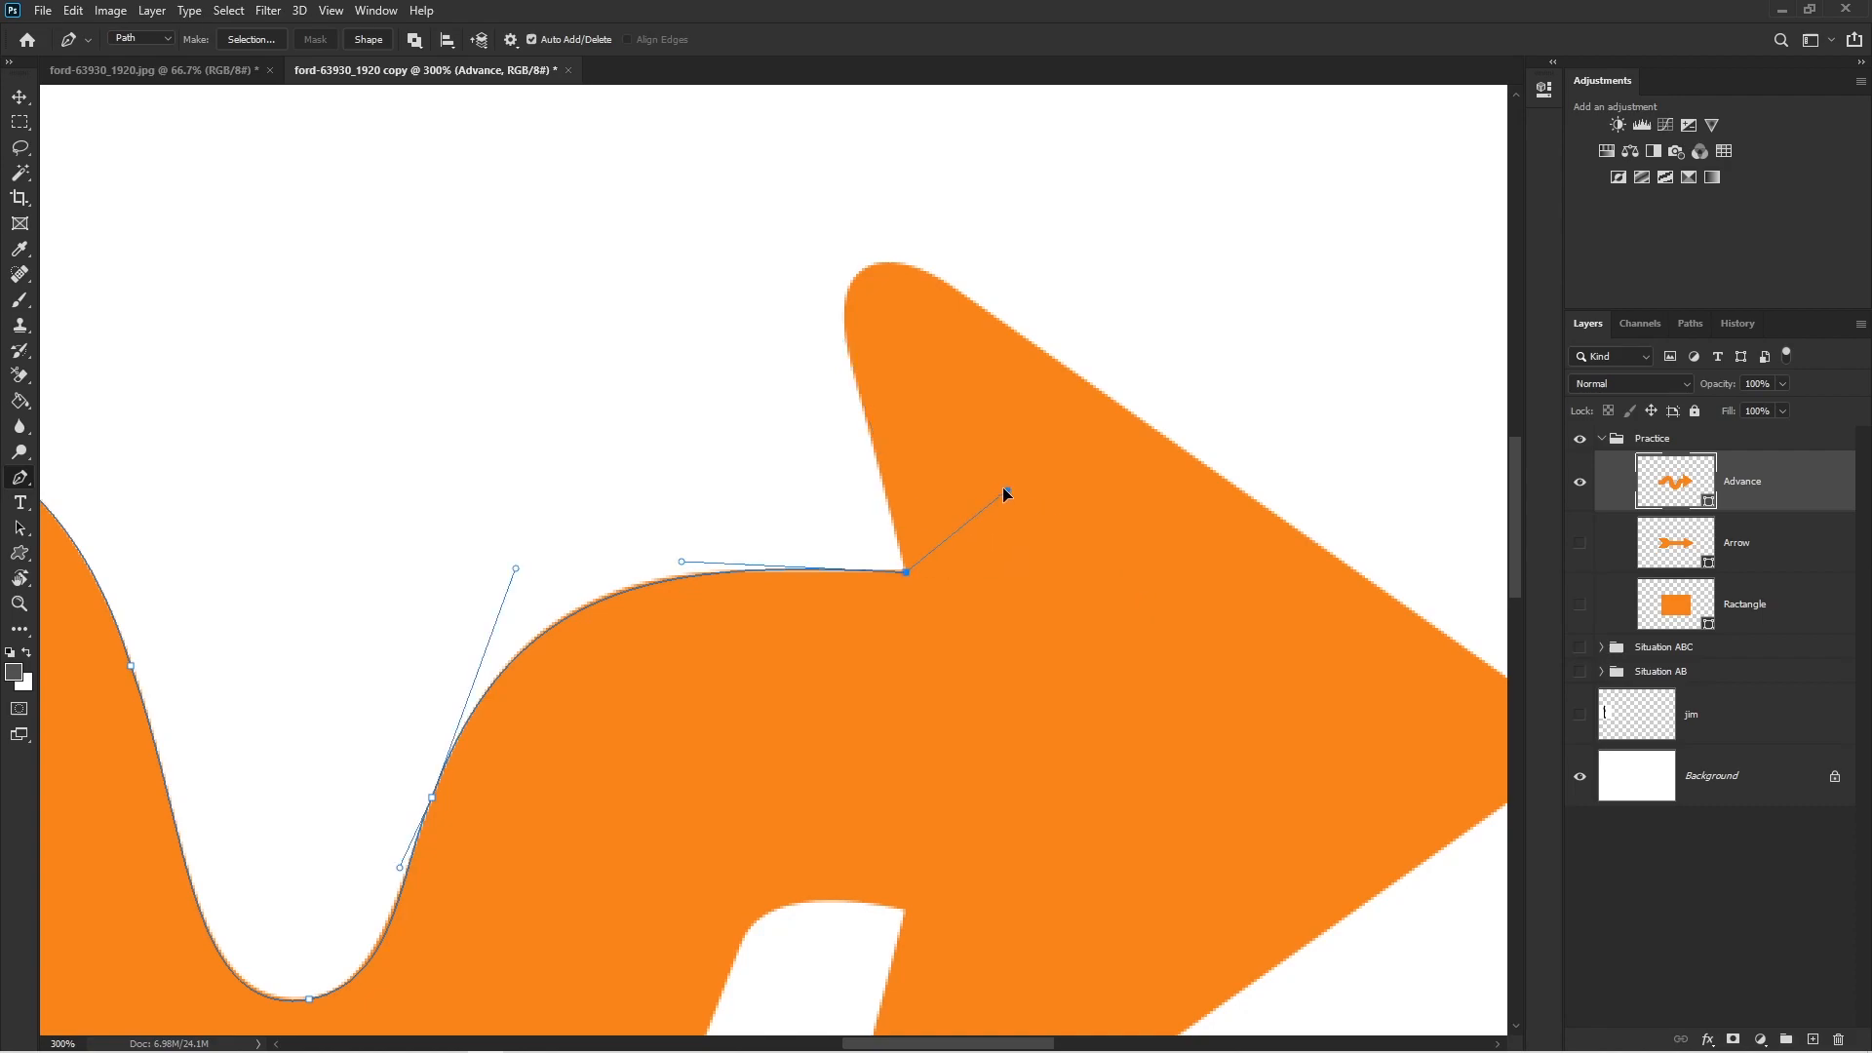
- Trace the arrowhead's upper barb with curved anchors on both sides of its rounded tip
click(871, 436)
drag(847, 341, 1008, 324)
drag(1110, 394, 819, 284)
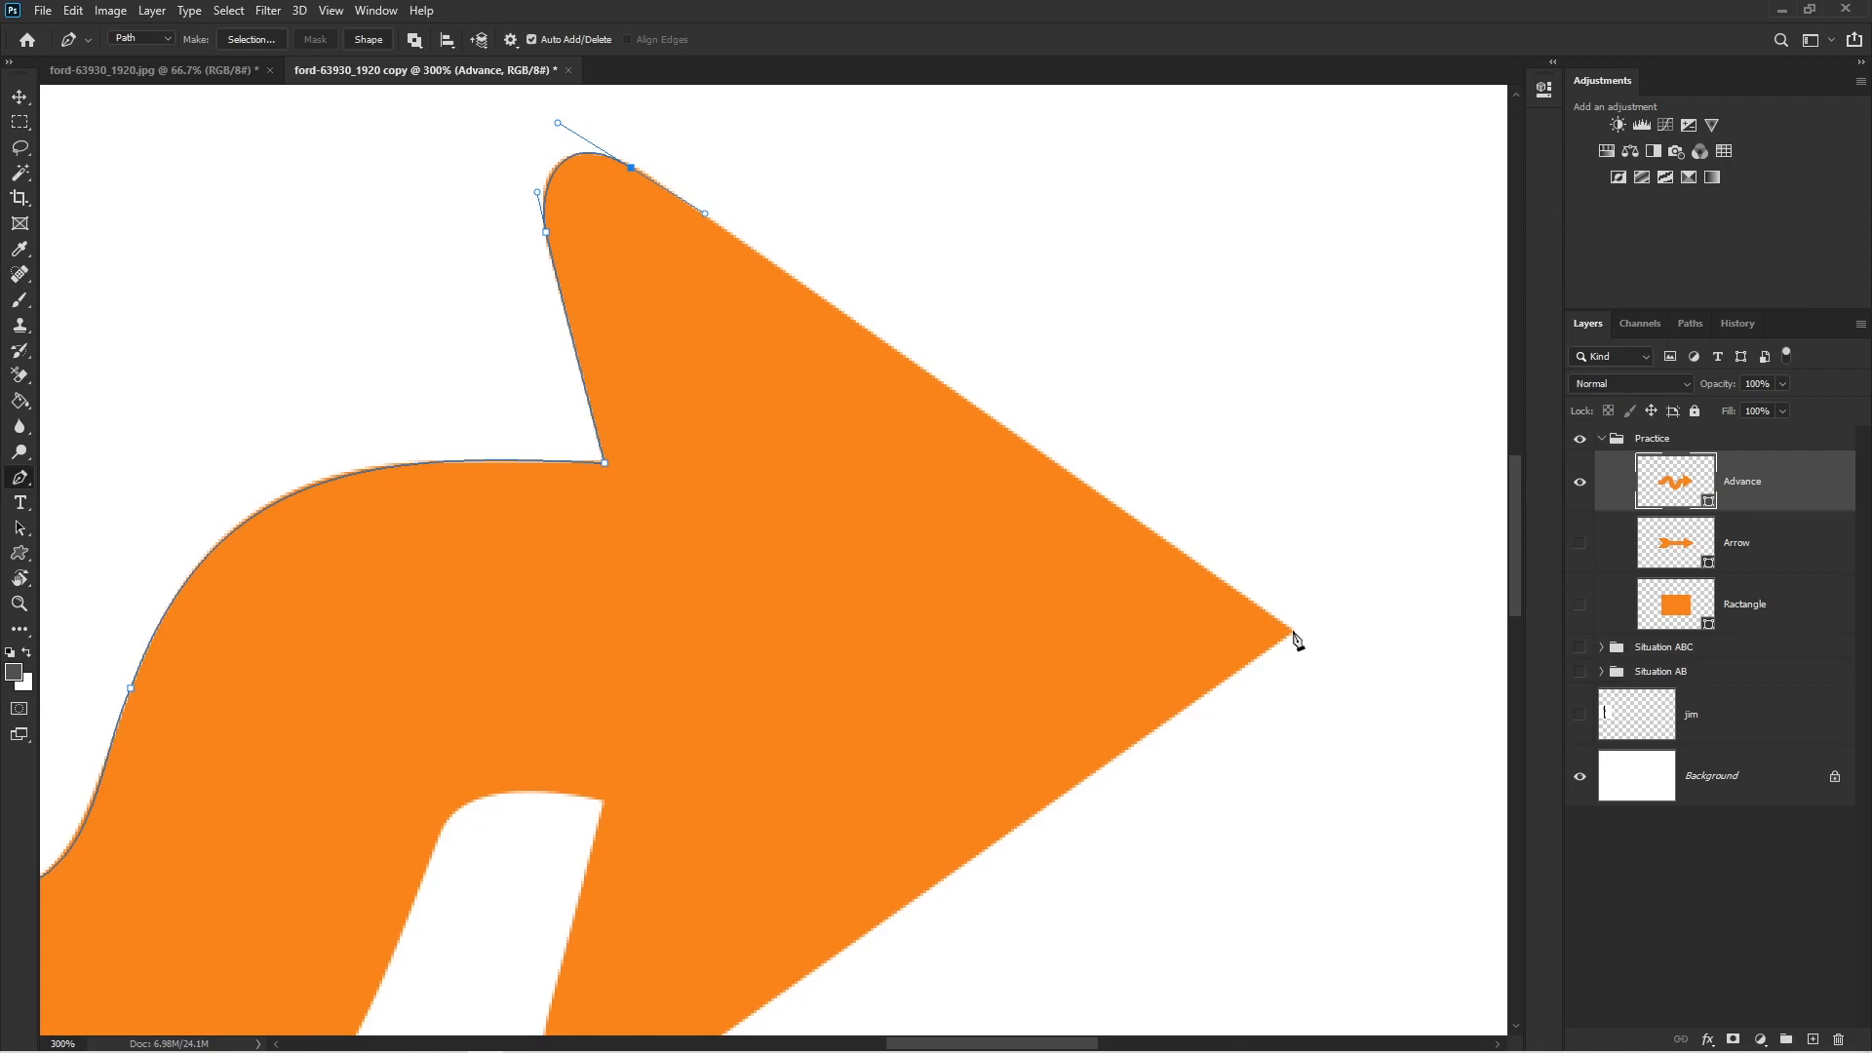
- Add a corner anchor without handles at the arrowhead's point to trace the straight upper edge
key(ctrl+minus)
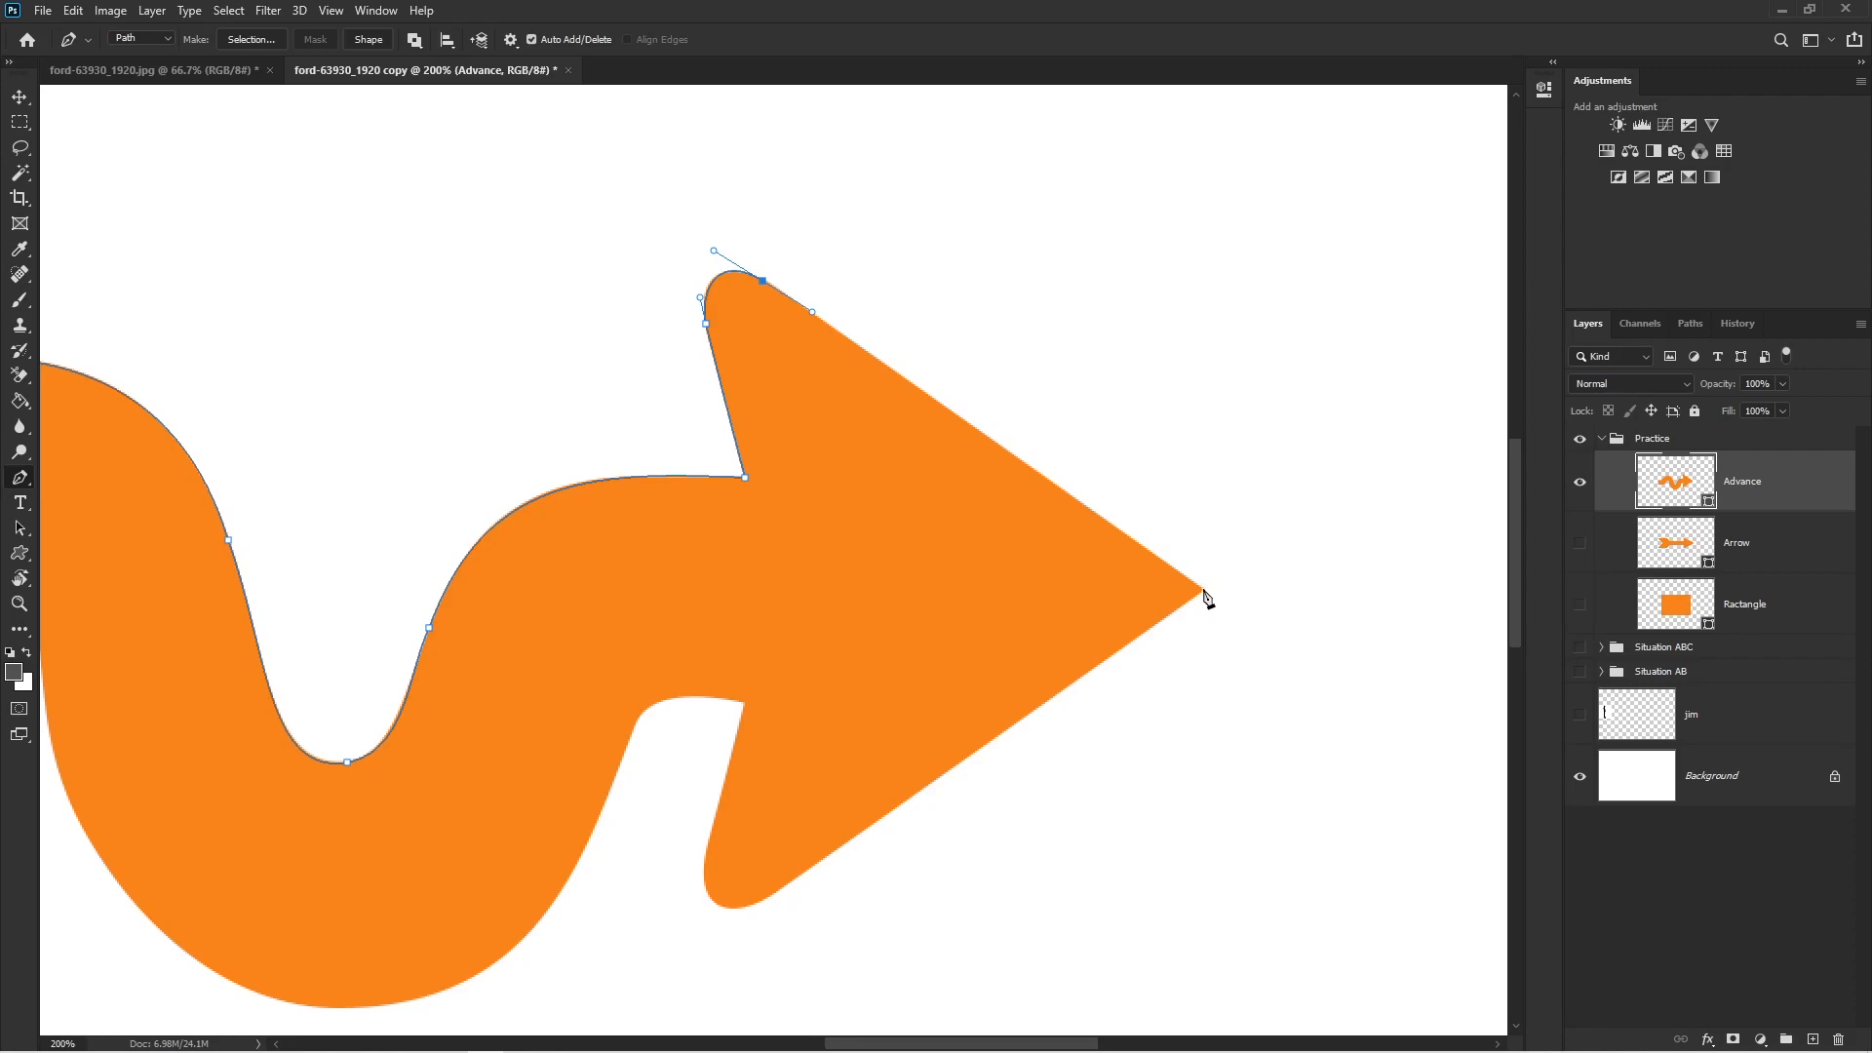
drag(1203, 591, 1243, 690)
key(ctrl+z)
click(1203, 591)
scroll(795, 775, down, 1)
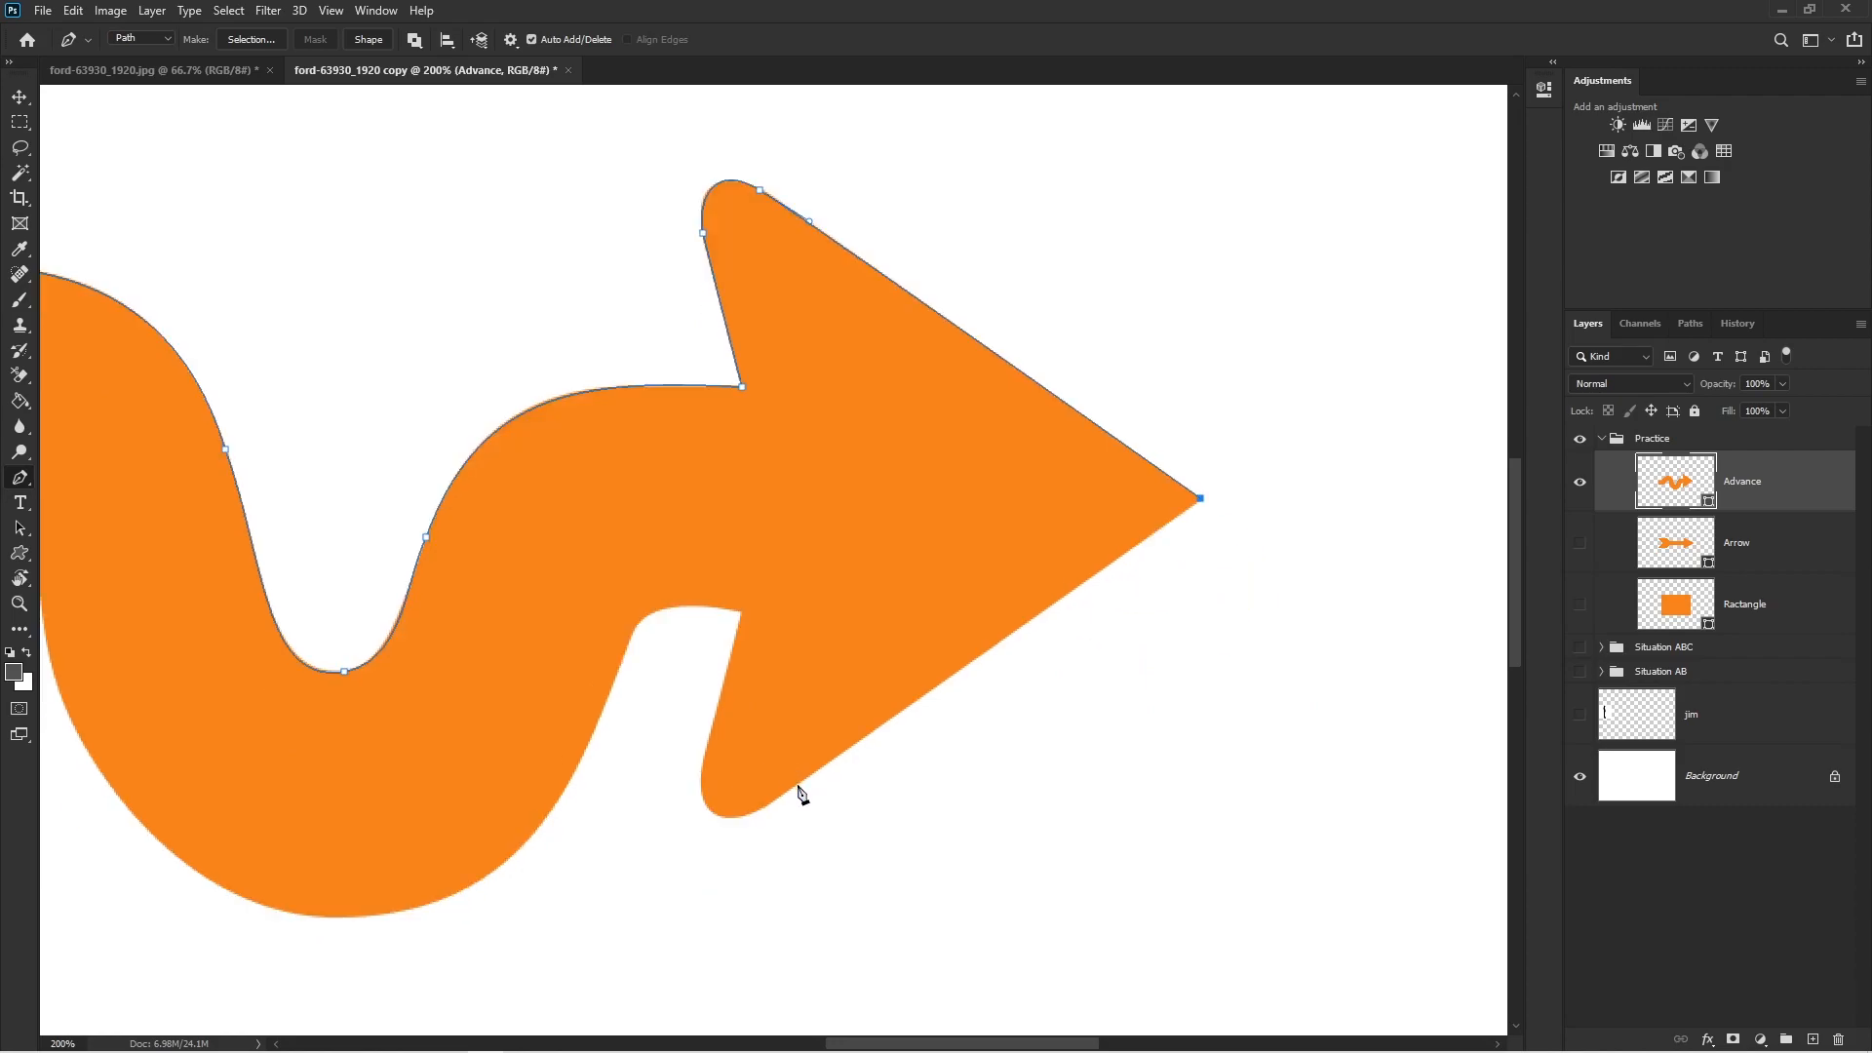
- Trace the lower barb with curved anchors around its rounded tip, and place an anchor at the inner corner where it meets the shaft
drag(802, 779, 776, 799)
drag(703, 758, 692, 865)
drag(717, 662, 857, 576)
ctrl+click(743, 616)
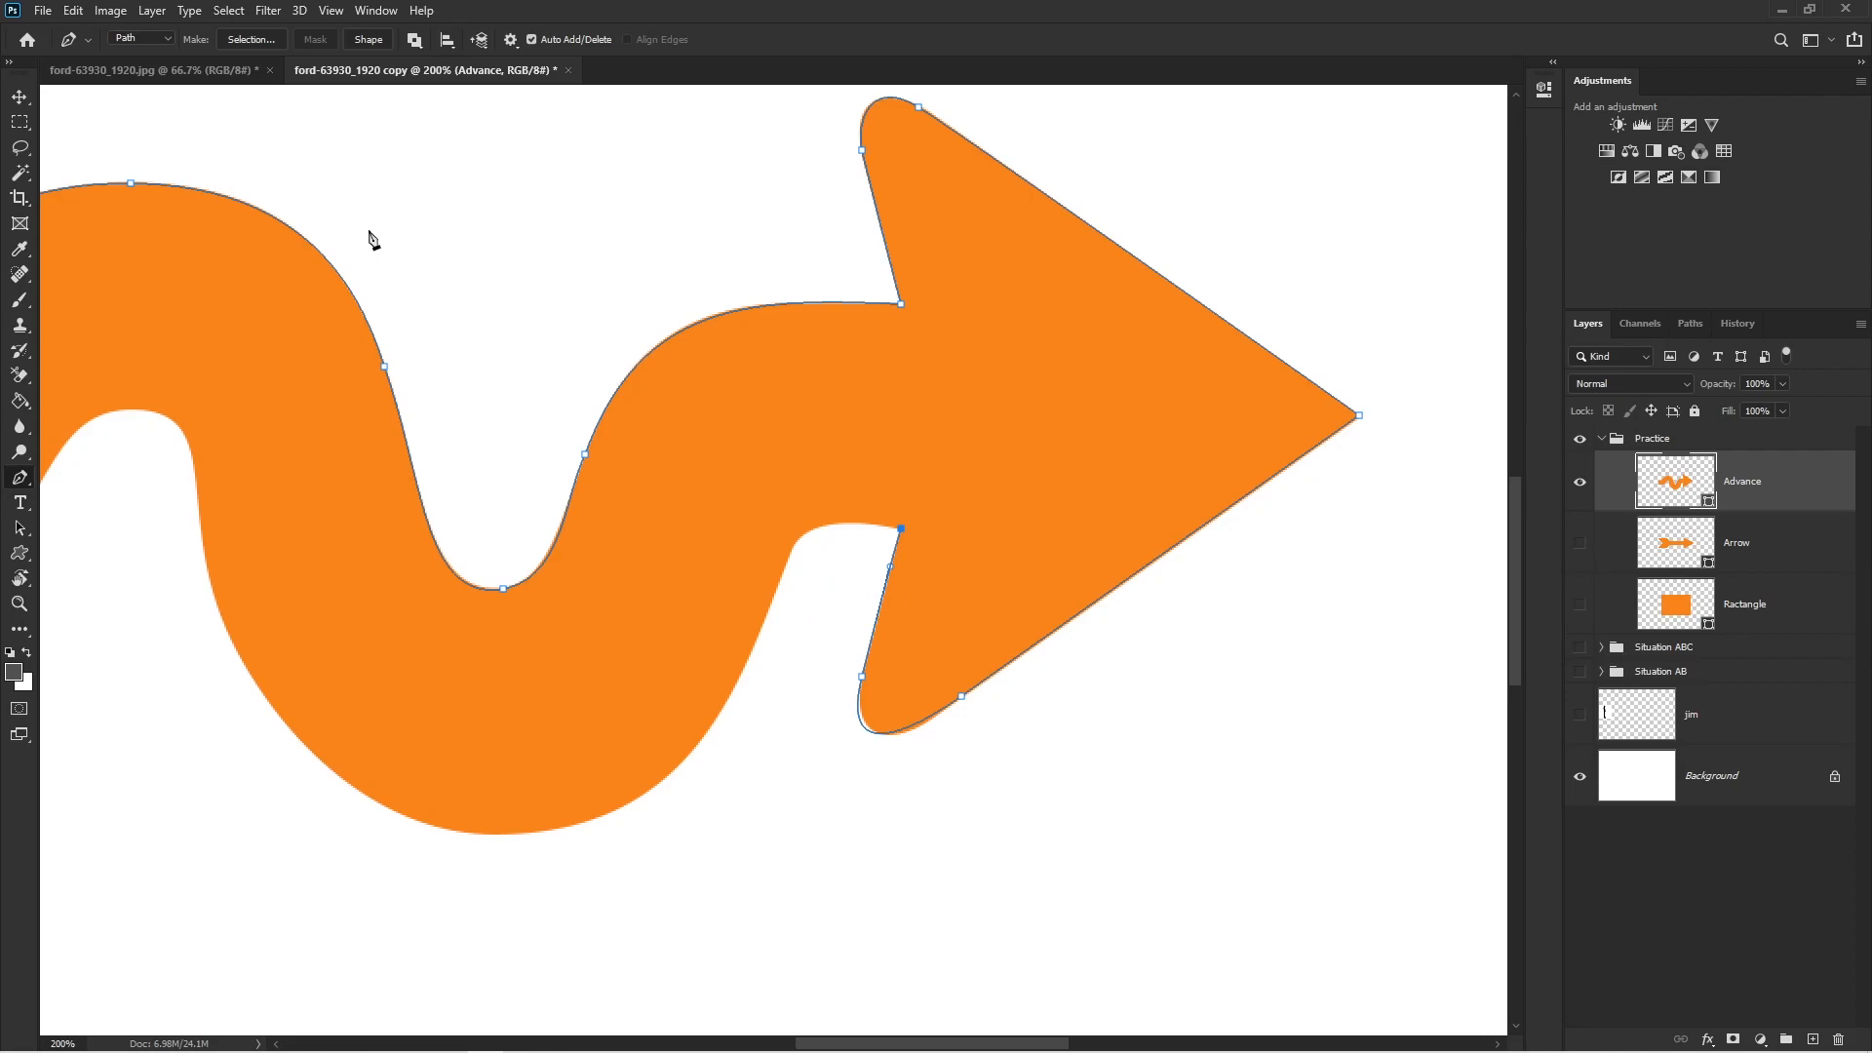
- Turn on the Pen tool's Rubber Band preview and turn off Auto Add/Delete
click(510, 39)
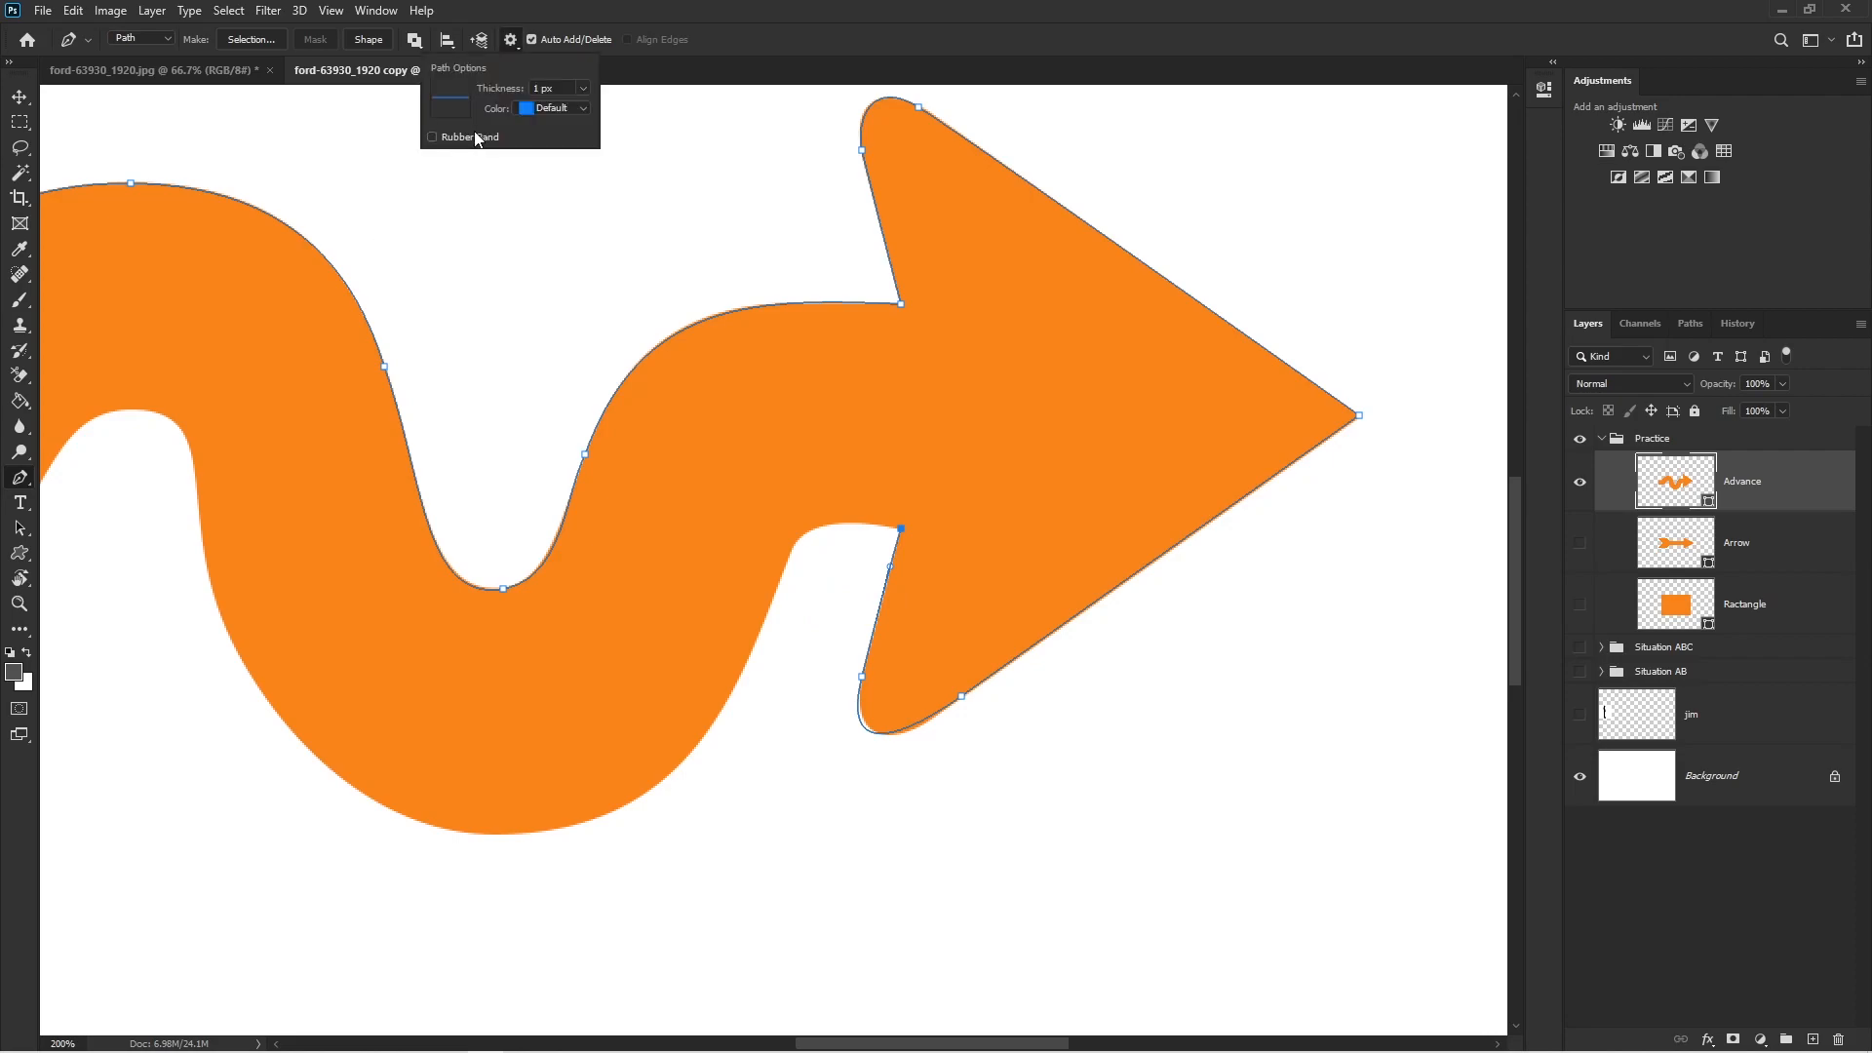
click(468, 136)
click(744, 37)
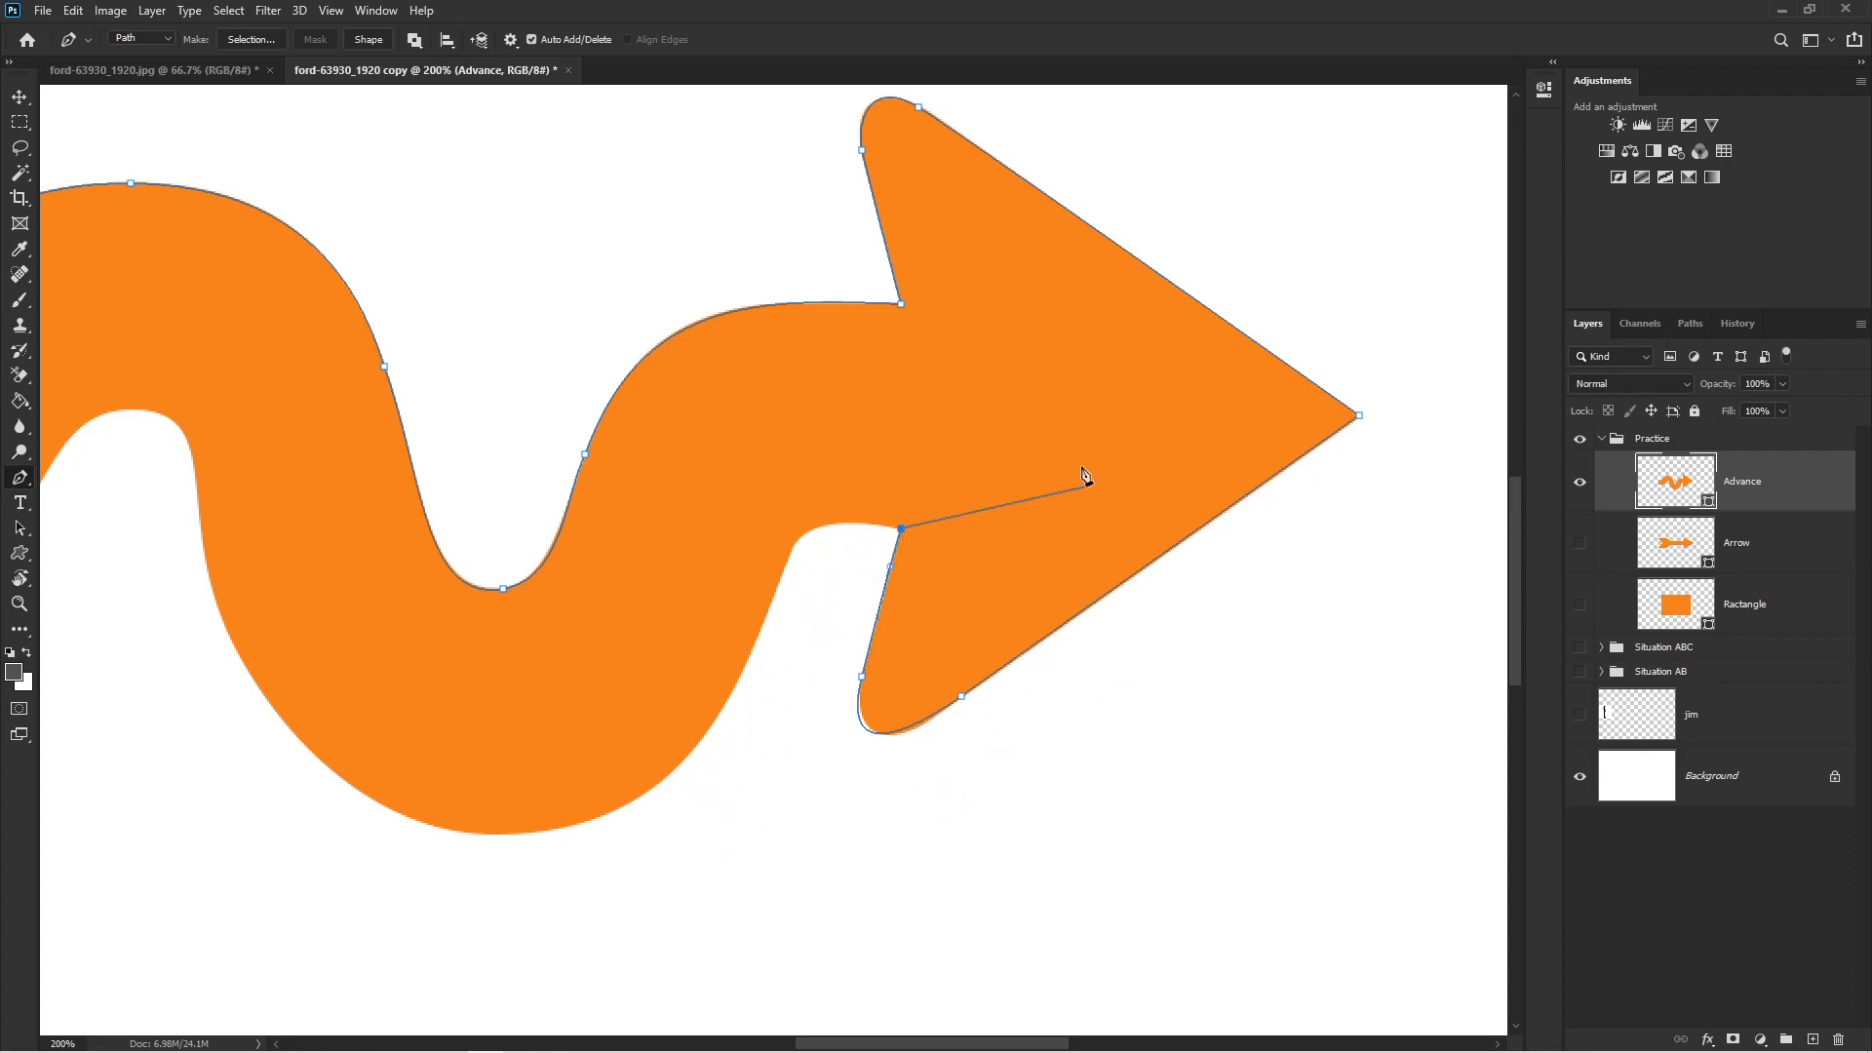
click(510, 39)
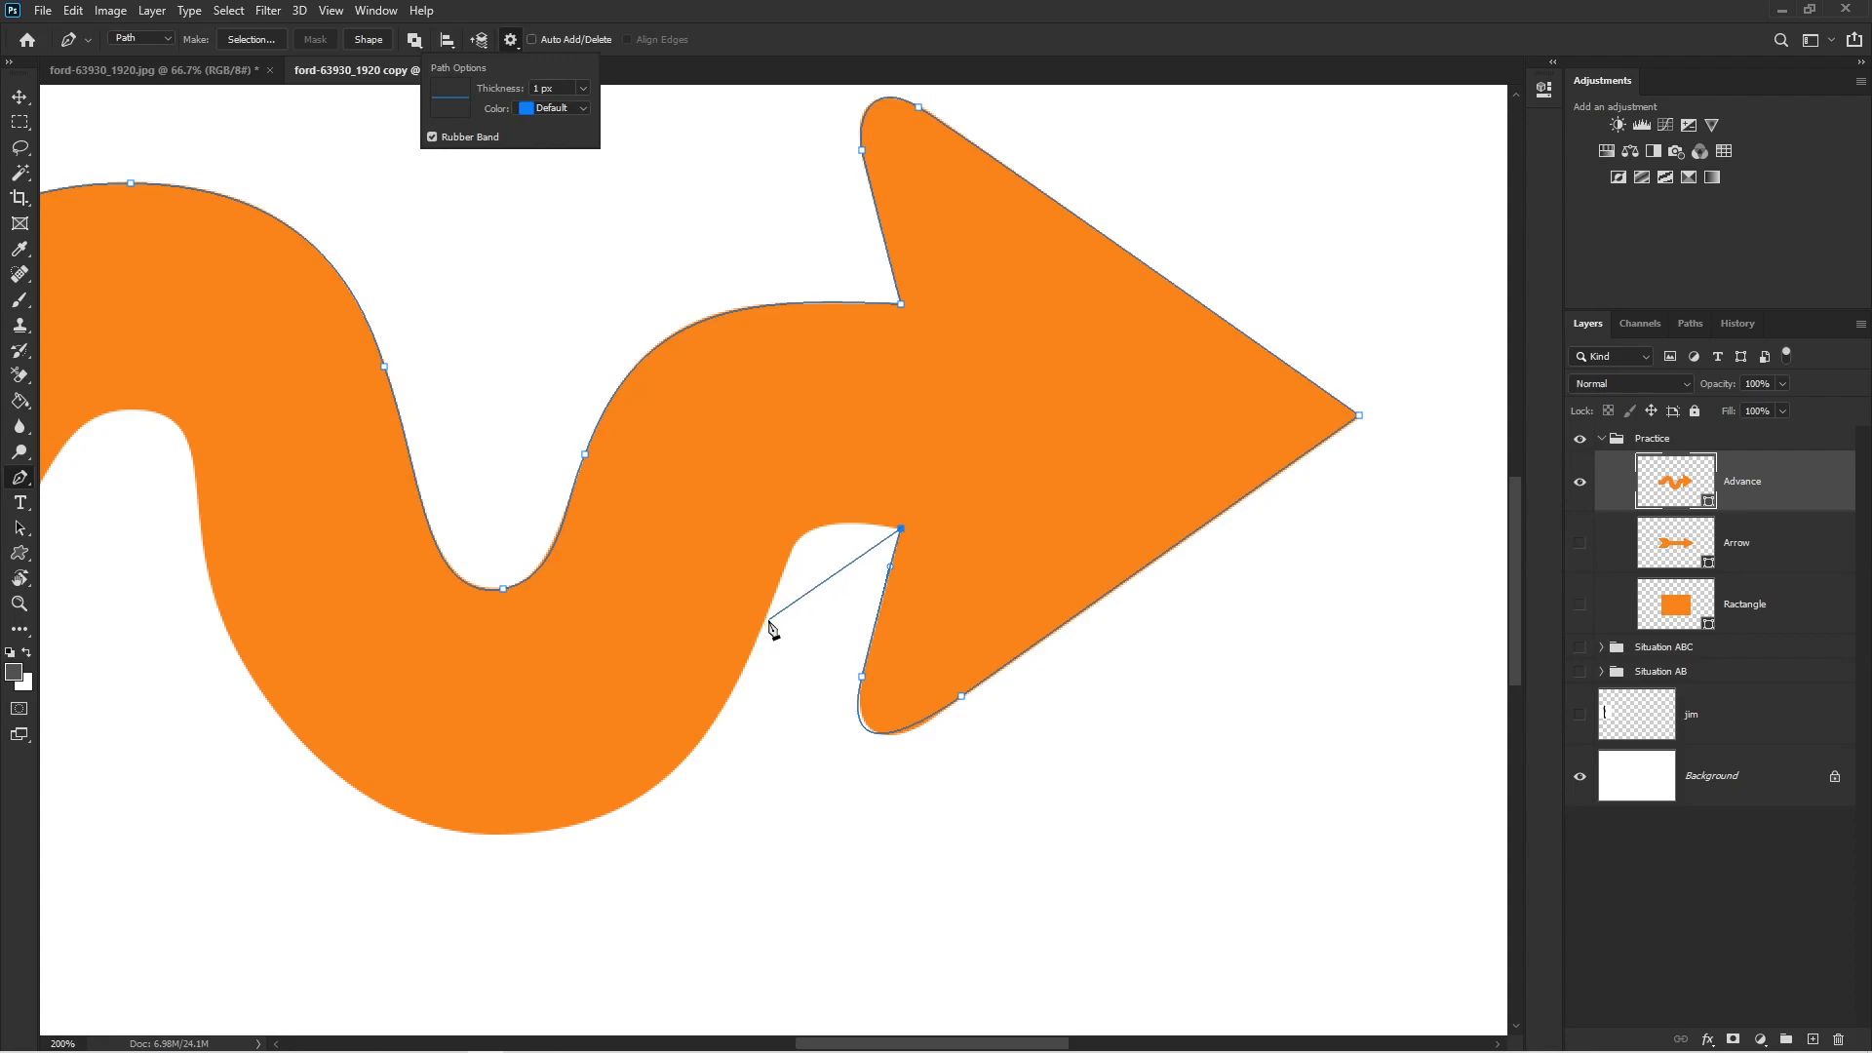
- Continue along the shaft's lower edge with curved anchors around the small bend and at the base of the wide trough
drag(775, 596, 750, 672)
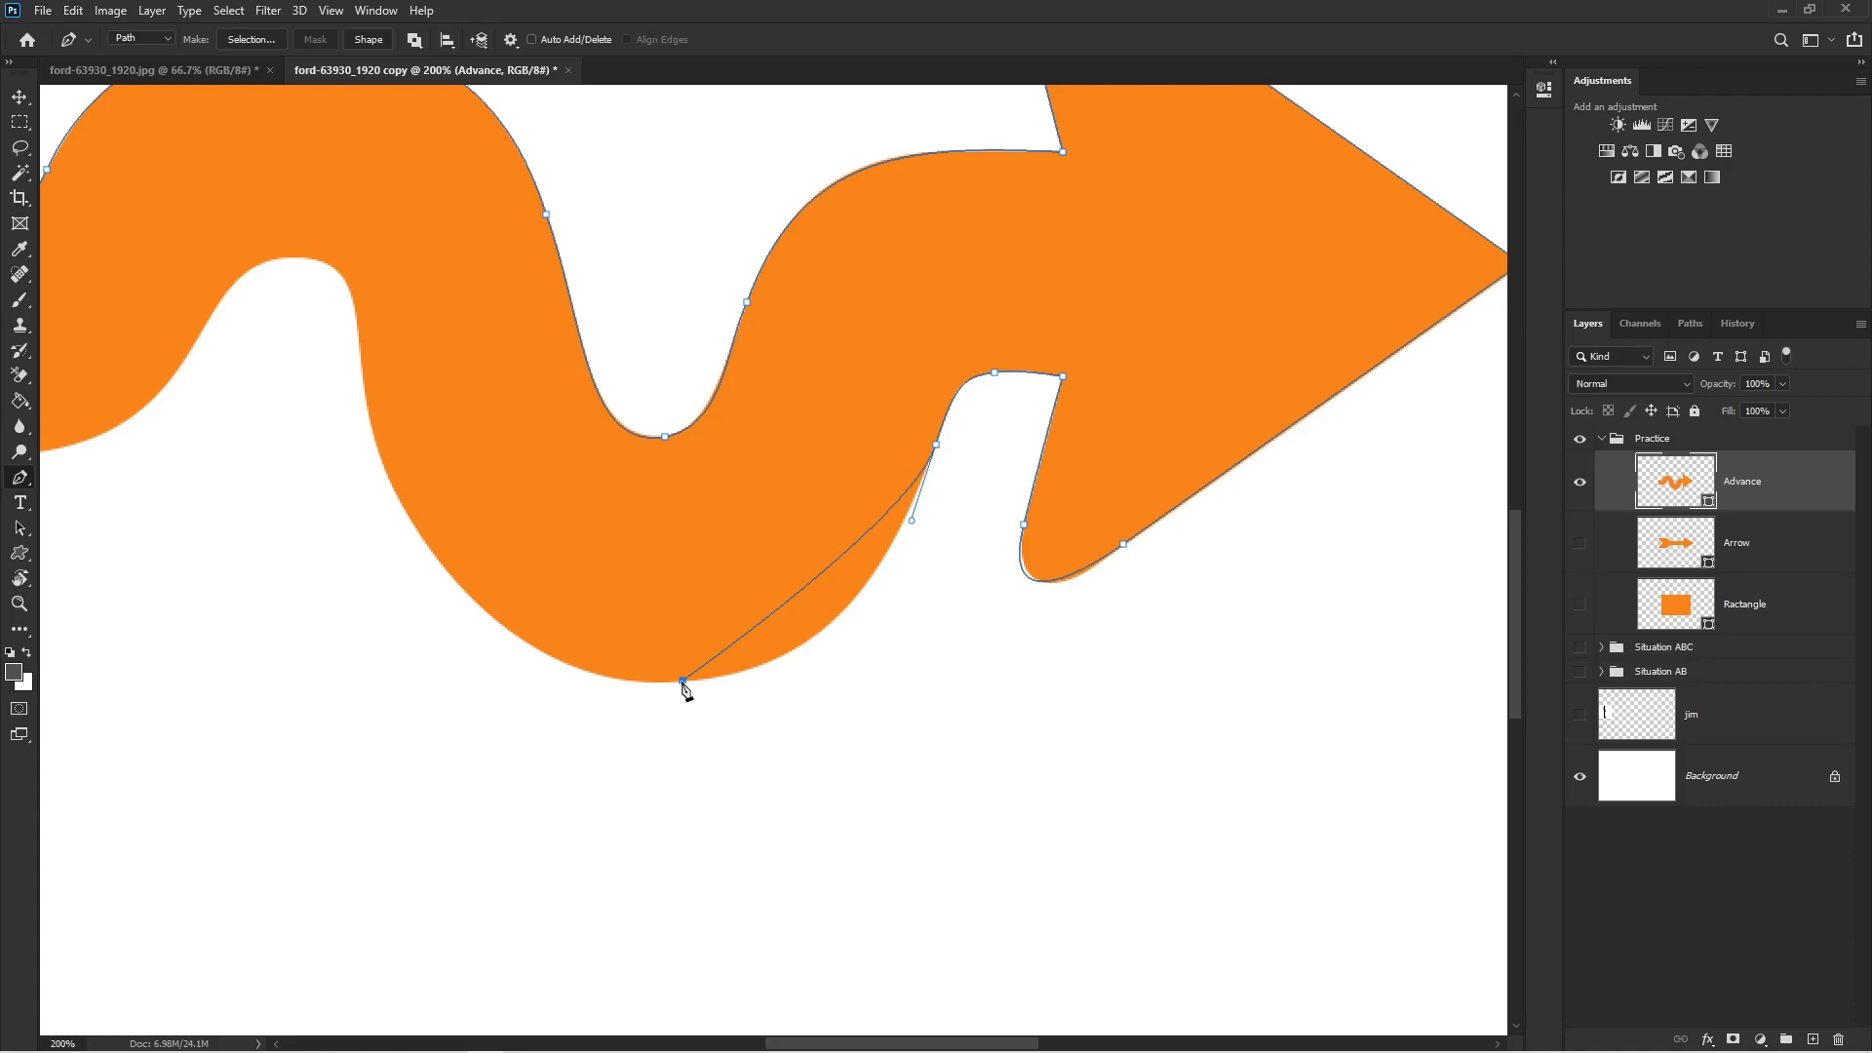
drag(683, 683, 523, 689)
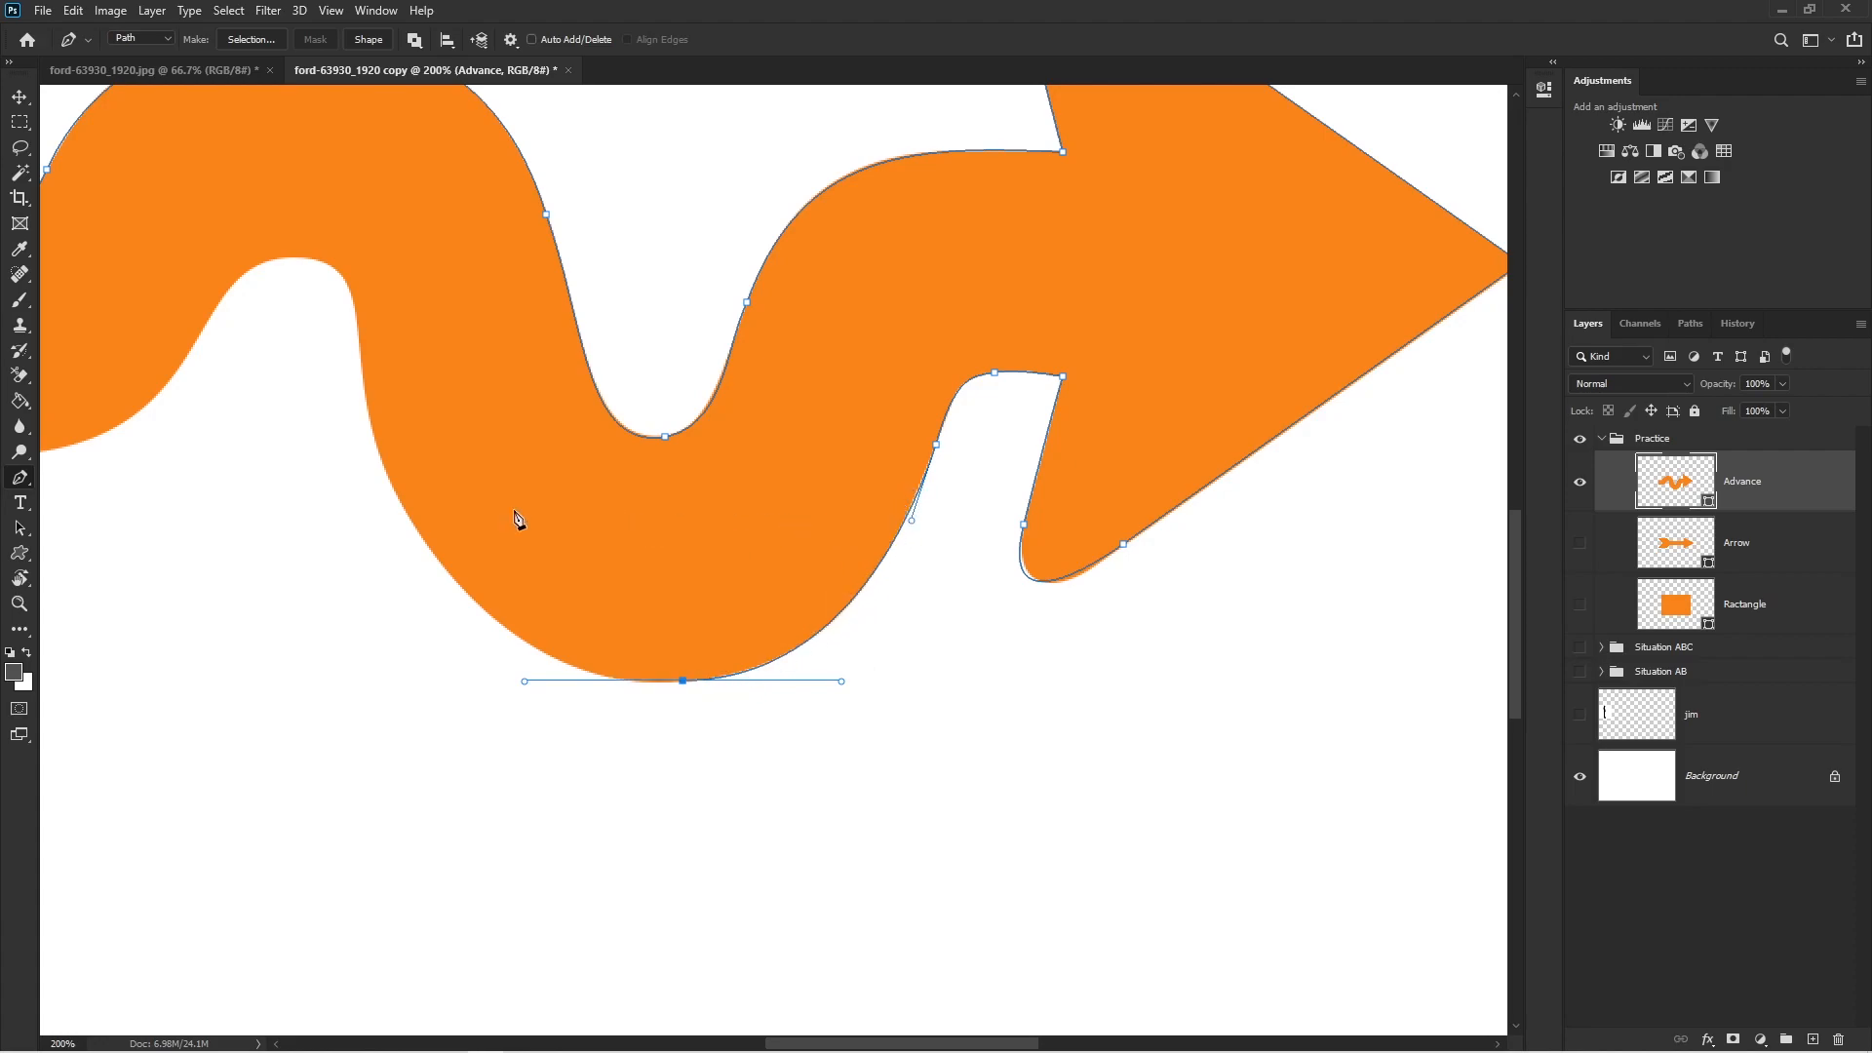
drag(421, 526, 556, 585)
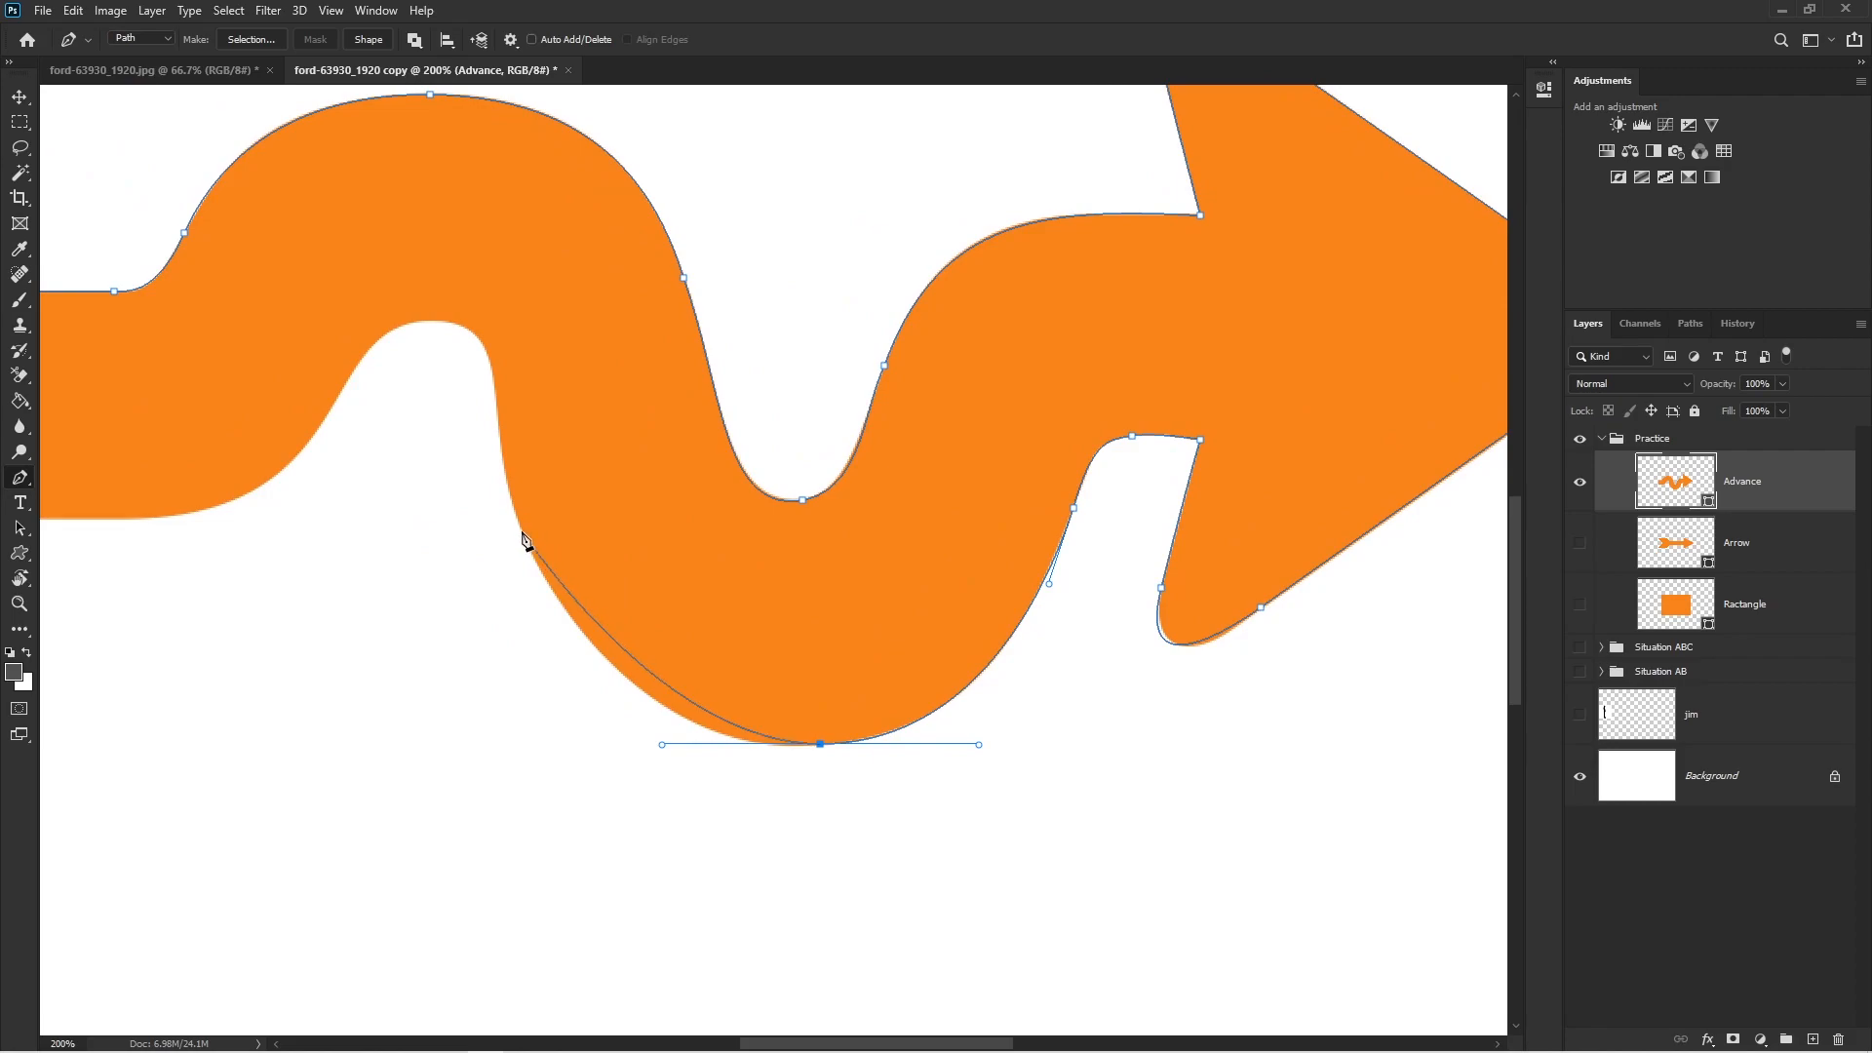
- Add a curved anchor on the trough's rising slope, shorten its forward handle, and add another curved anchor just below the inner crest
drag(523, 532, 469, 417)
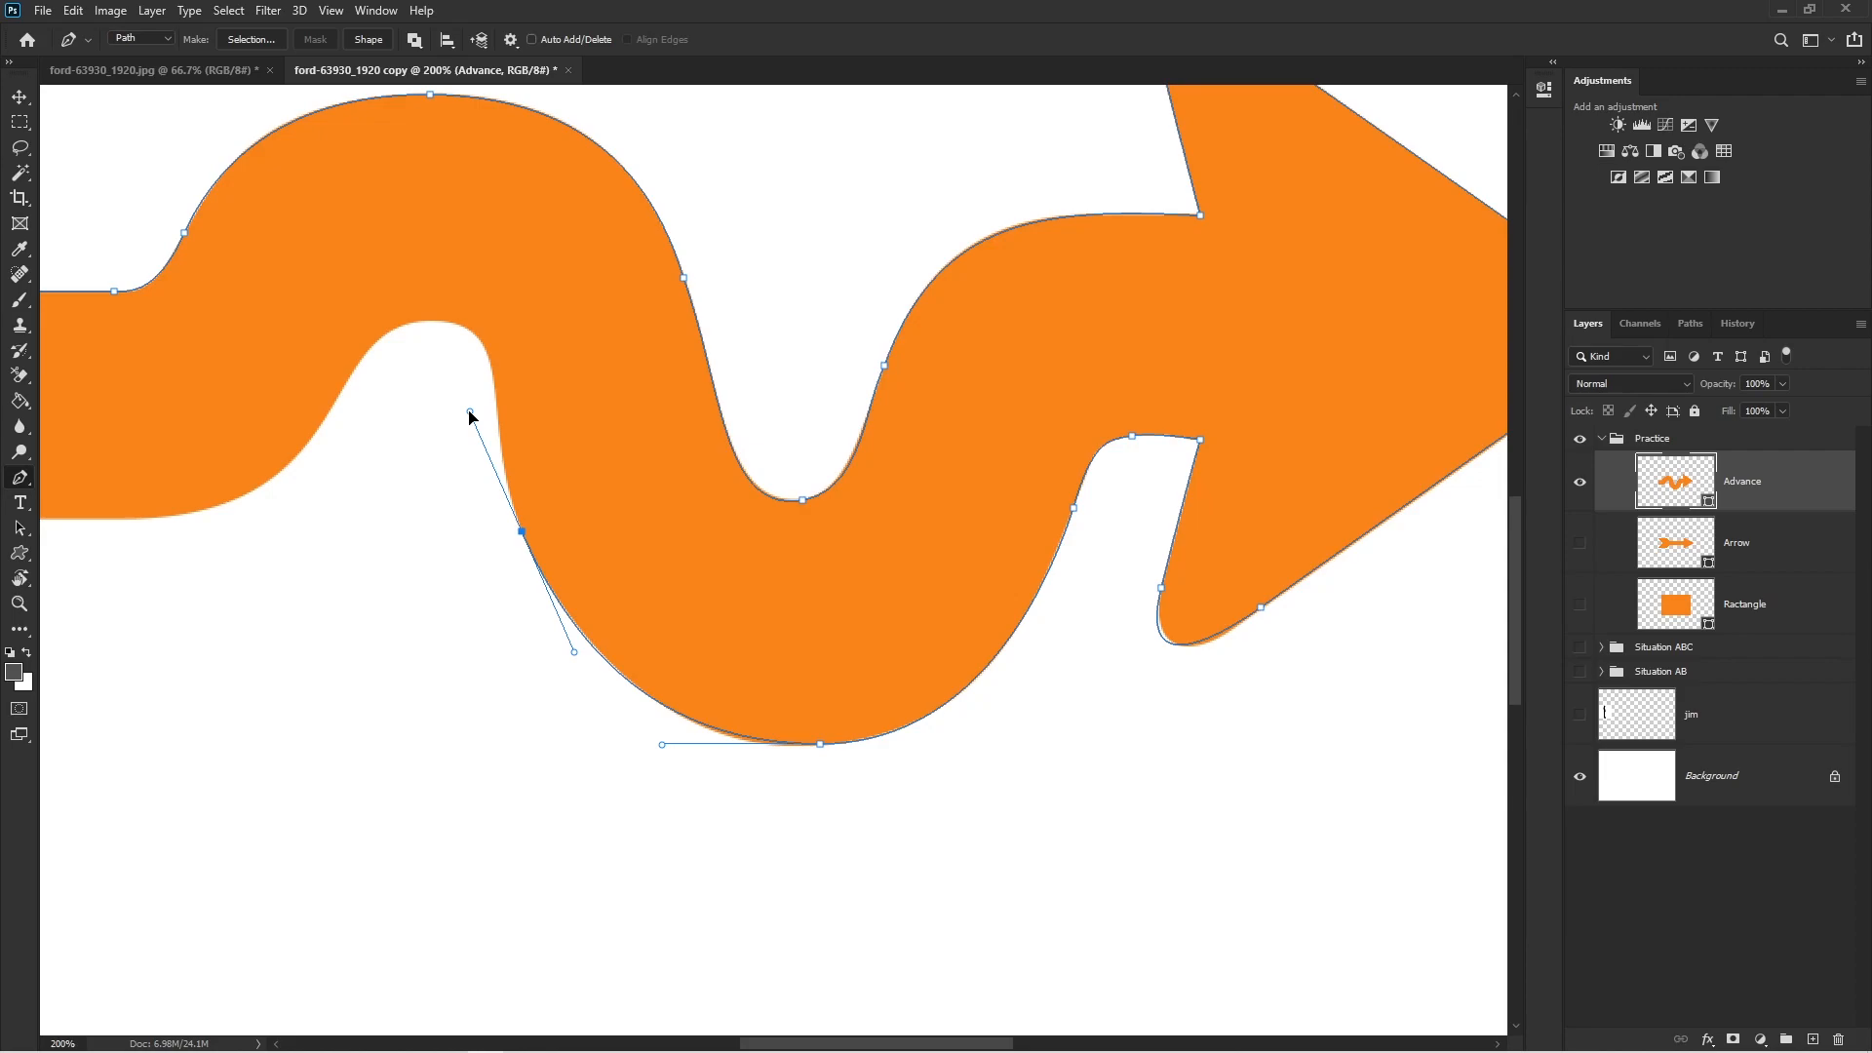
drag(474, 421, 494, 455)
click(495, 469)
drag(494, 382, 484, 346)
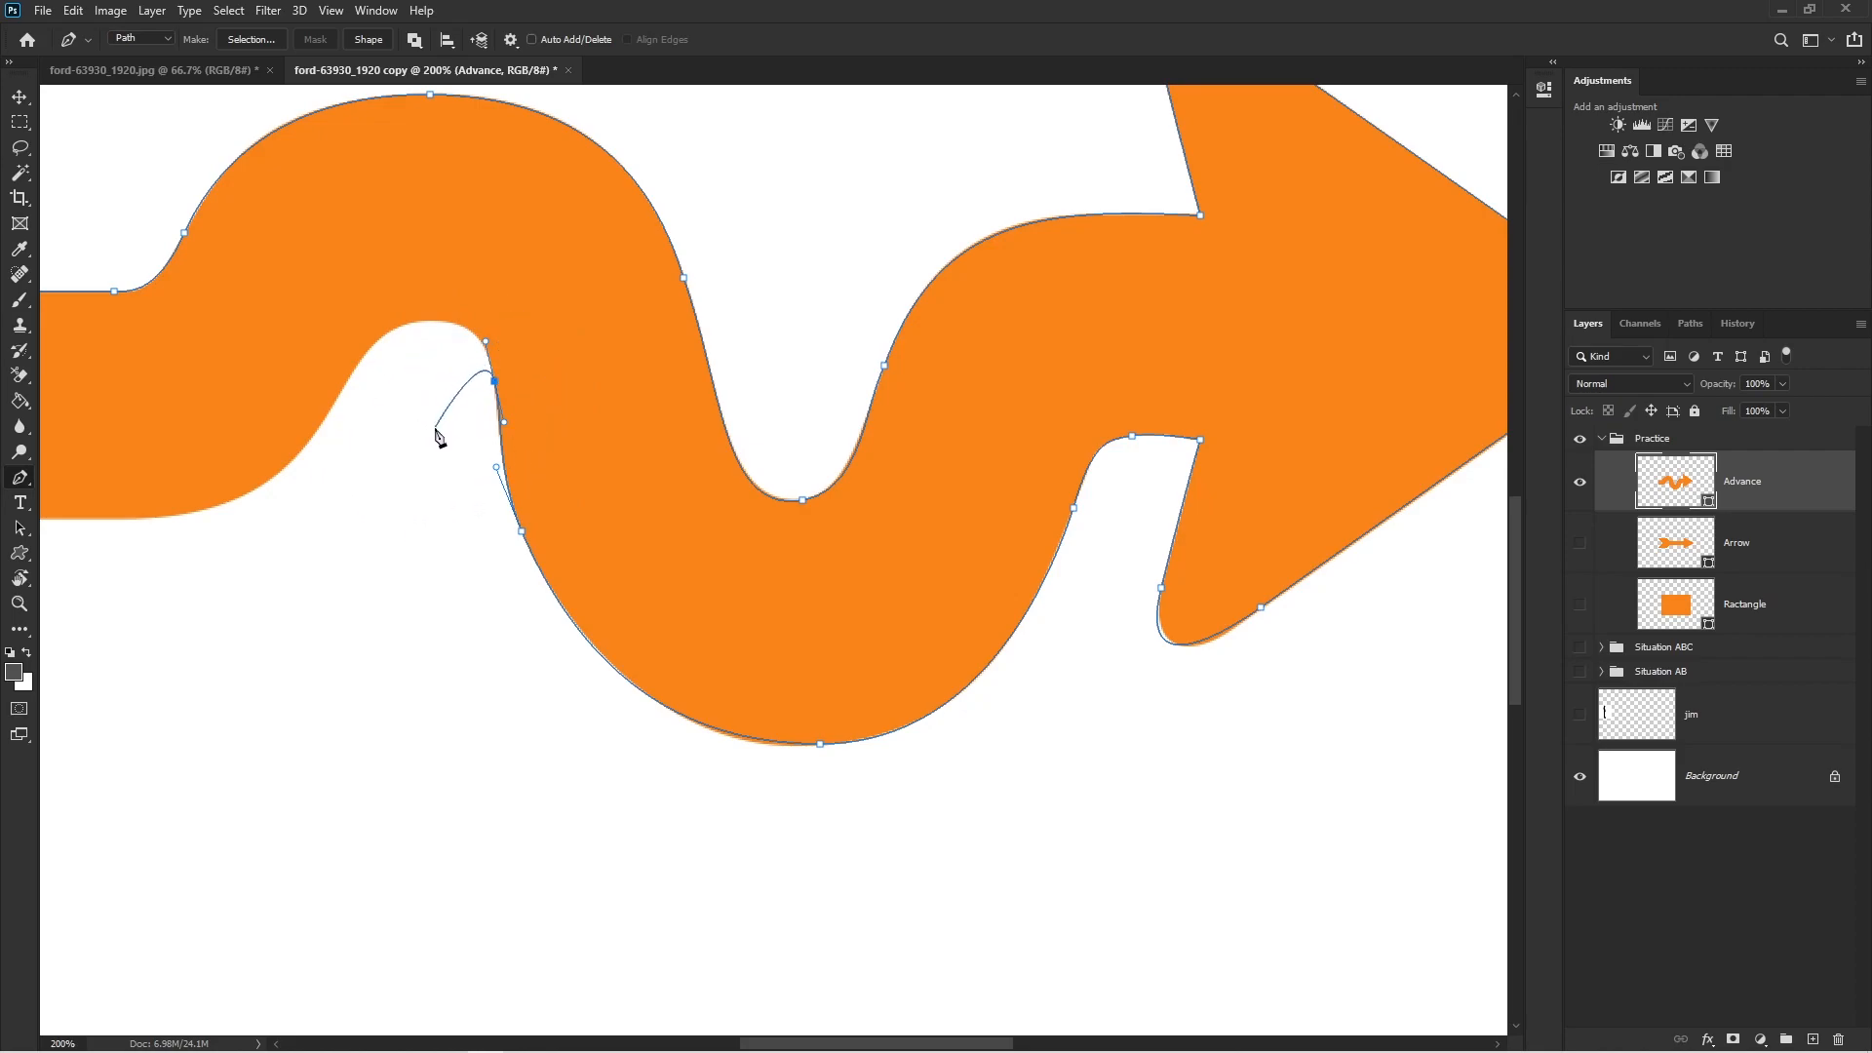
- Resume the interrupted path from its last anchor with a new forward handle, and add a curved anchor at the top of the inner crest
key(Escape)
drag(508, 456, 794, 506)
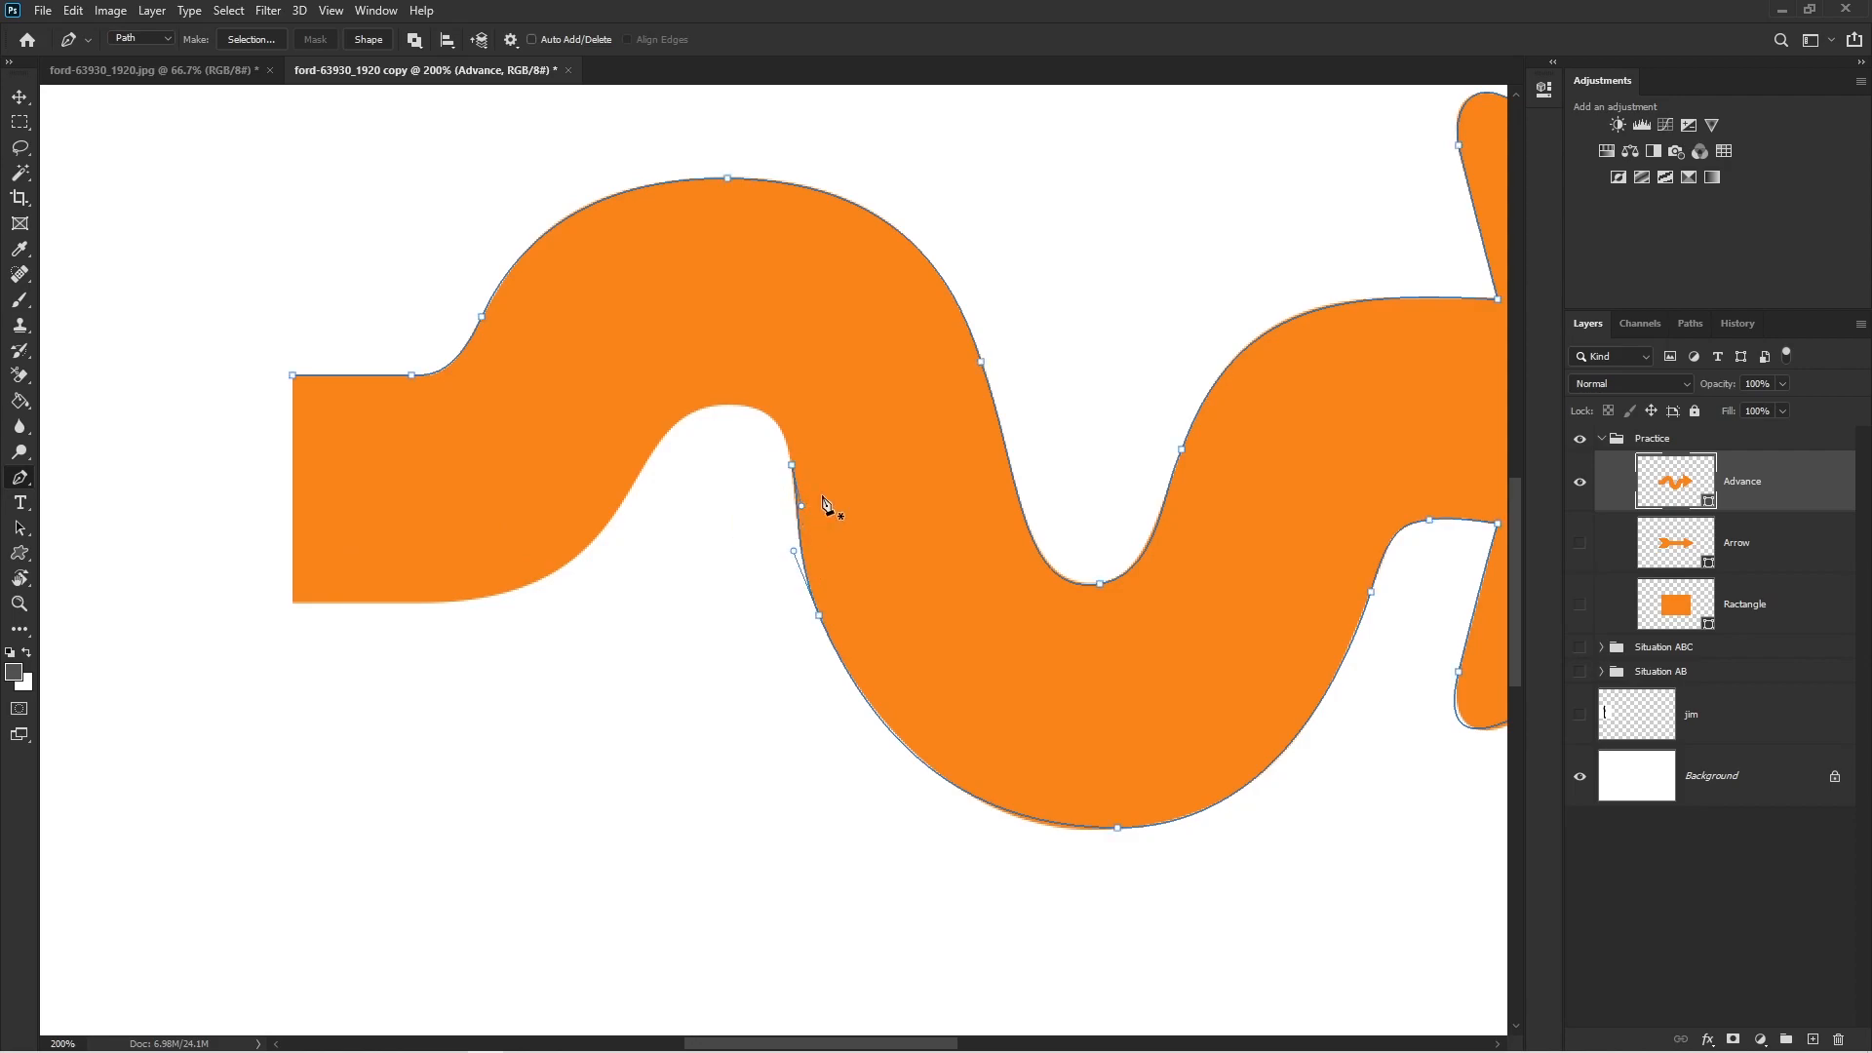
ctrl+click(482, 317)
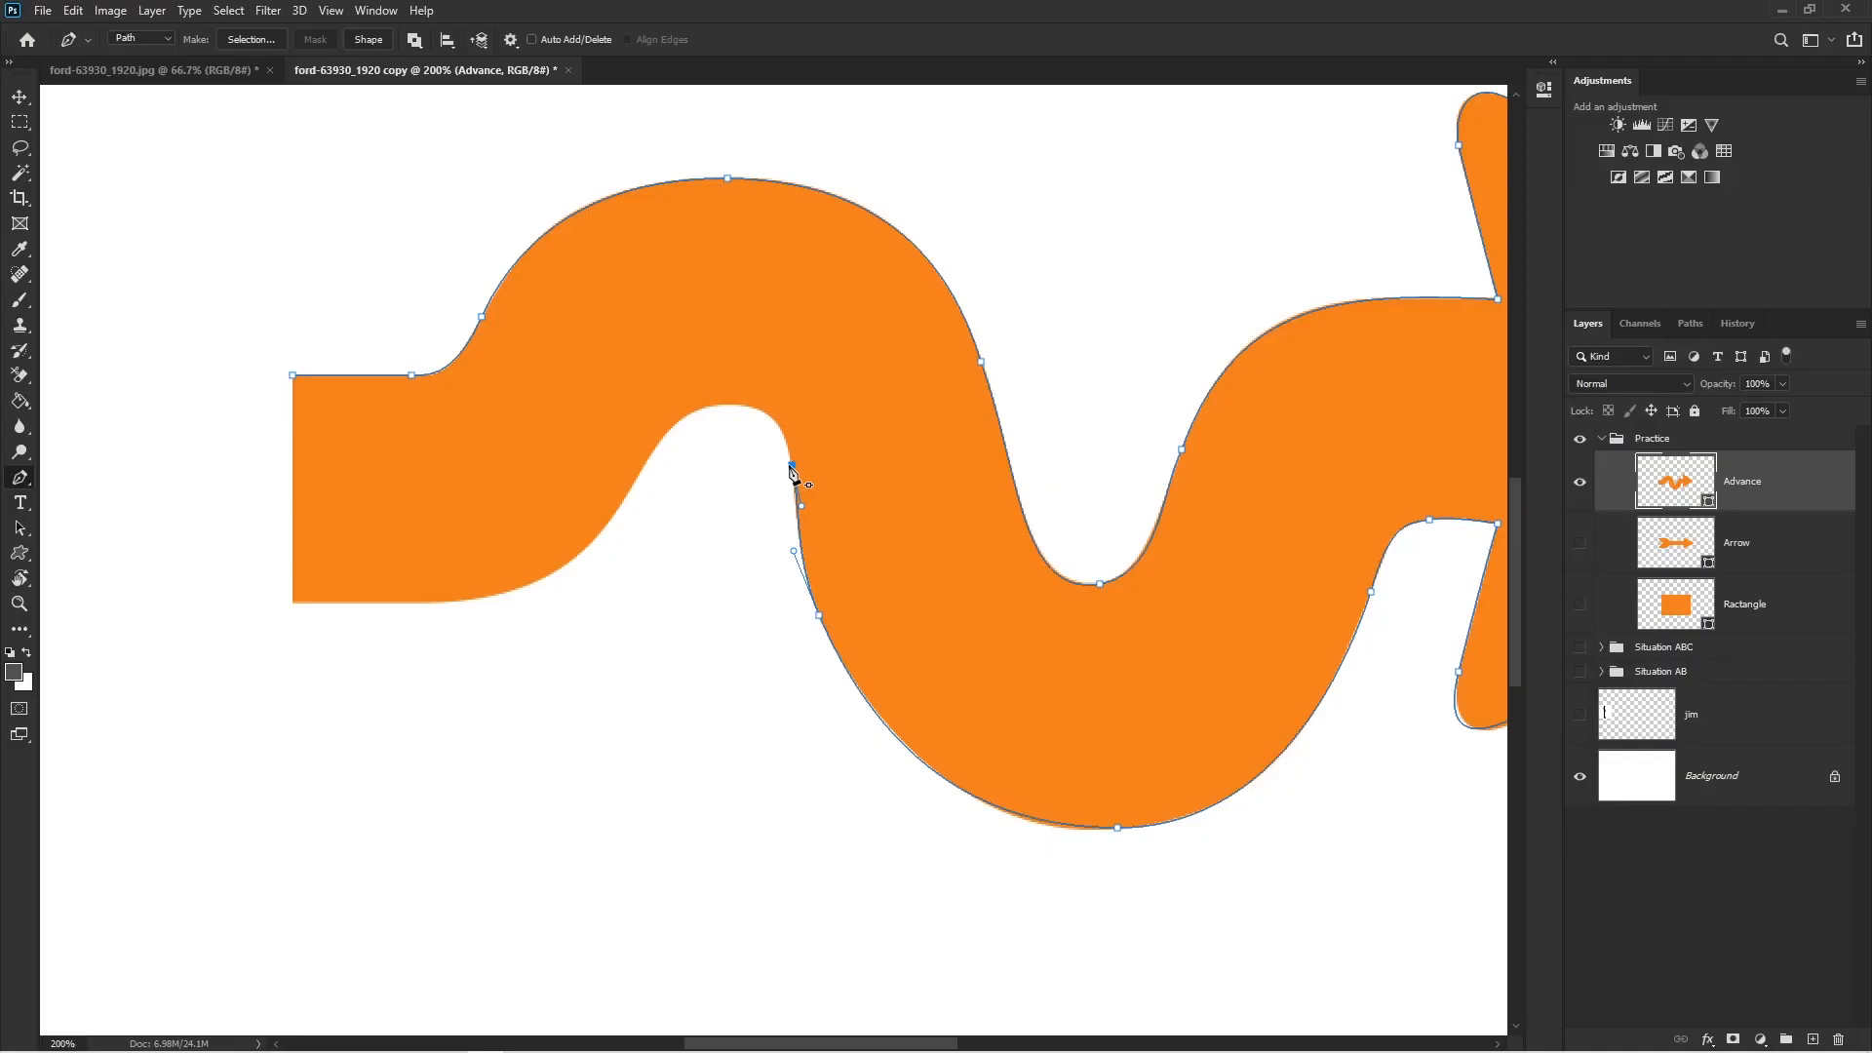
click(792, 467)
drag(792, 469, 783, 425)
scroll(728, 449, up, 1)
drag(743, 381, 690, 380)
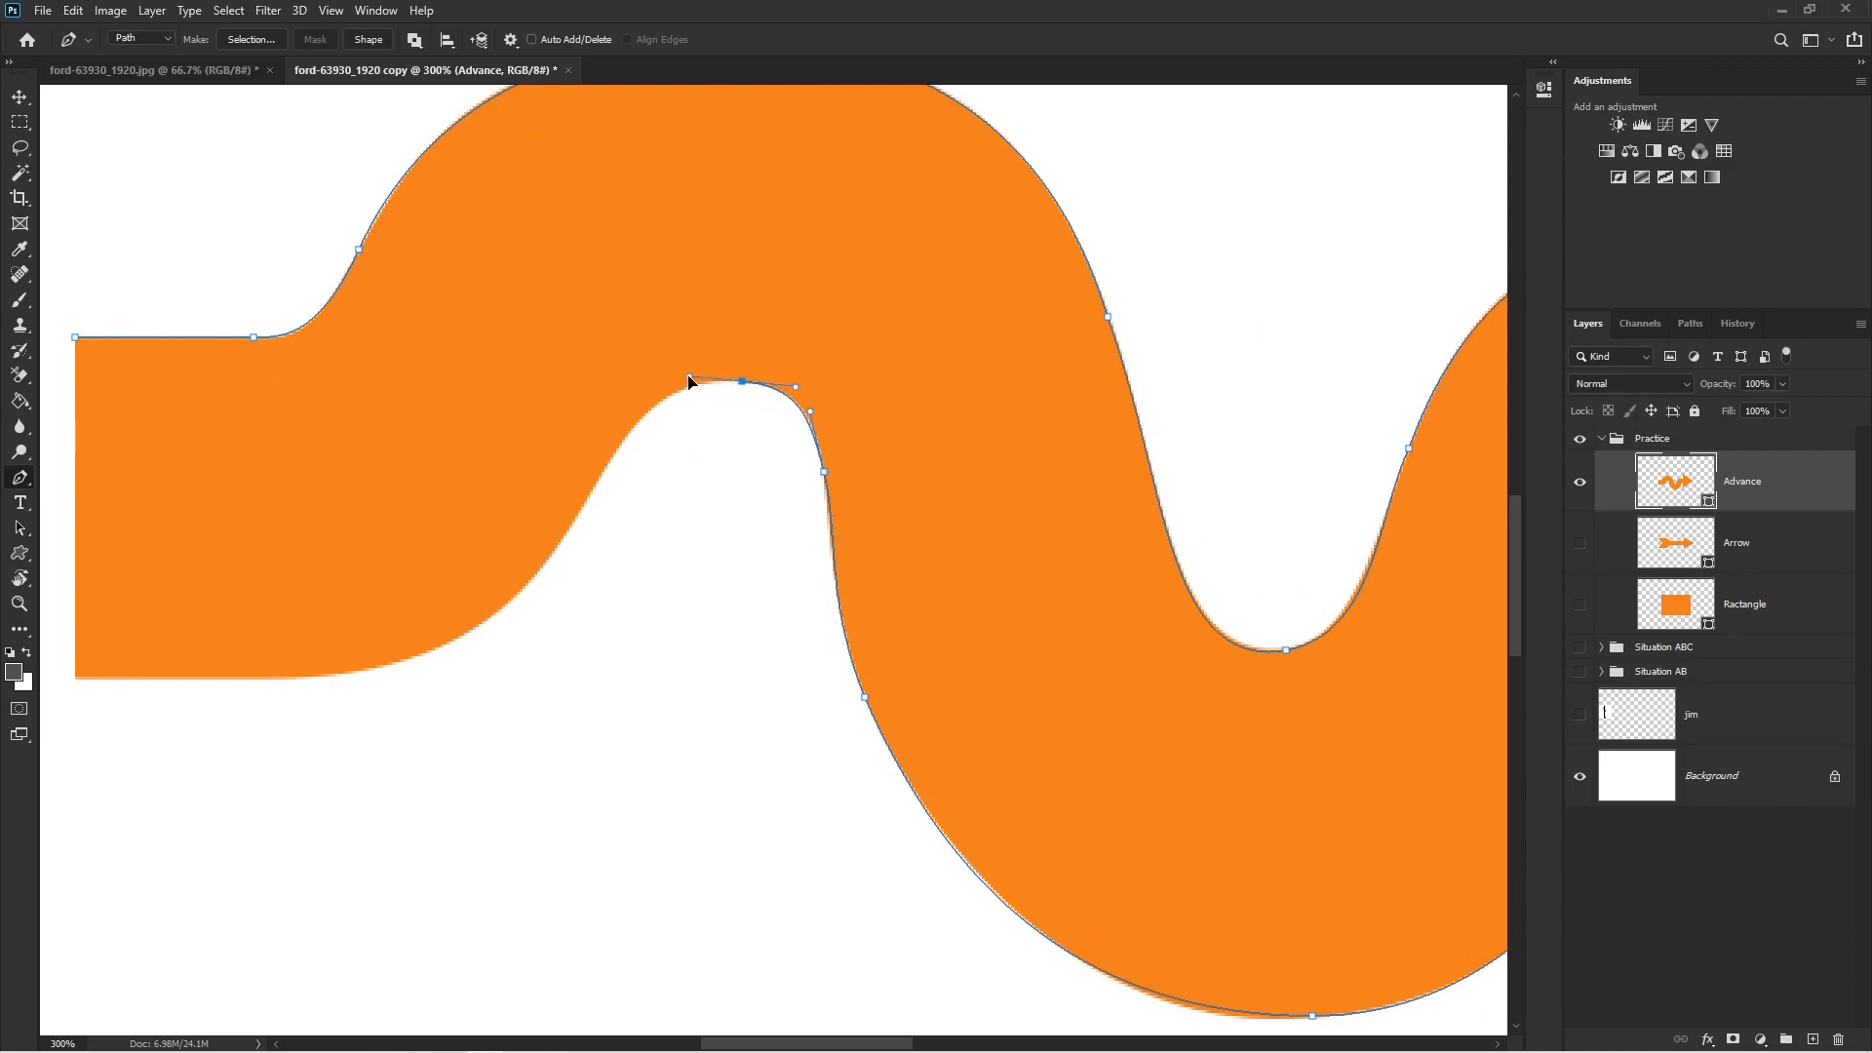
- Trace the remaining slope and straight bottom edge to the tail's lower corner, and close the path at its starting anchor
drag(595, 485, 691, 577)
scroll(562, 574, down, 1)
drag(556, 628, 413, 633)
click(404, 630)
click(403, 403)
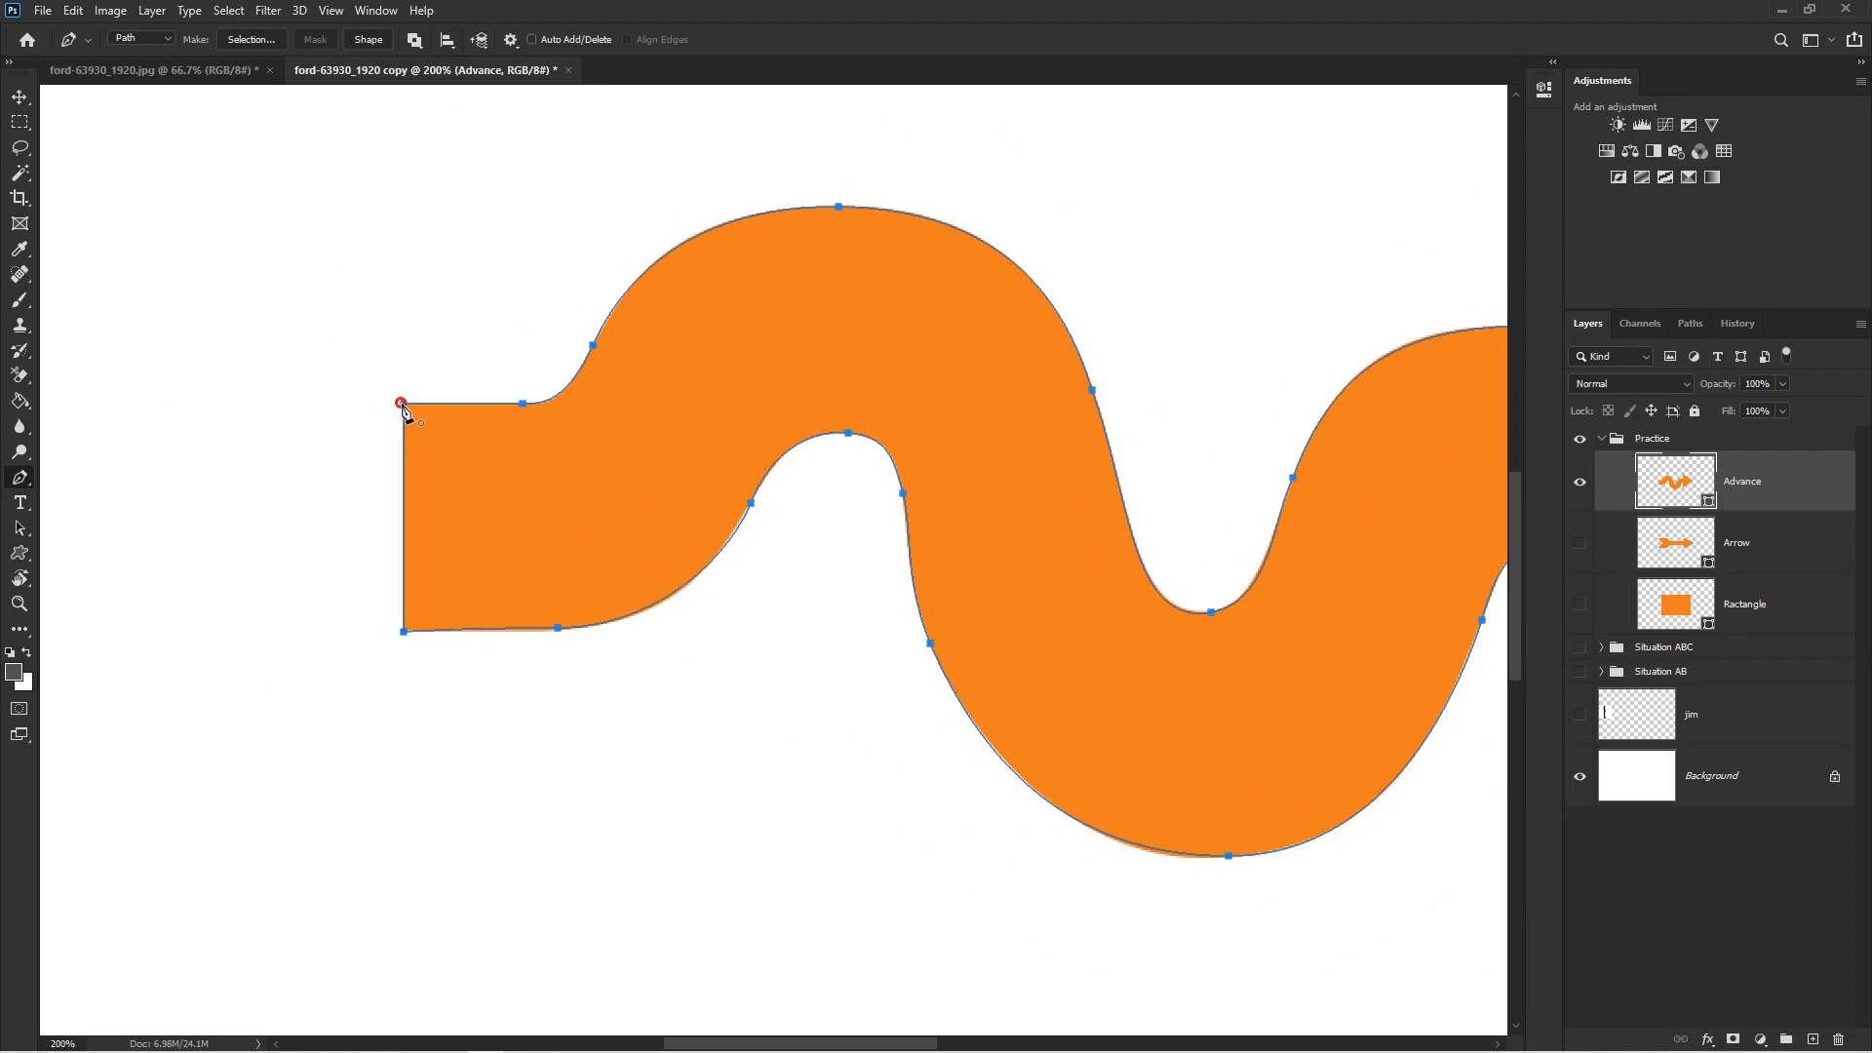
- Save the work path under the name "arrow"
scroll(777, 481, down, 1)
scroll(934, 546, right, 2)
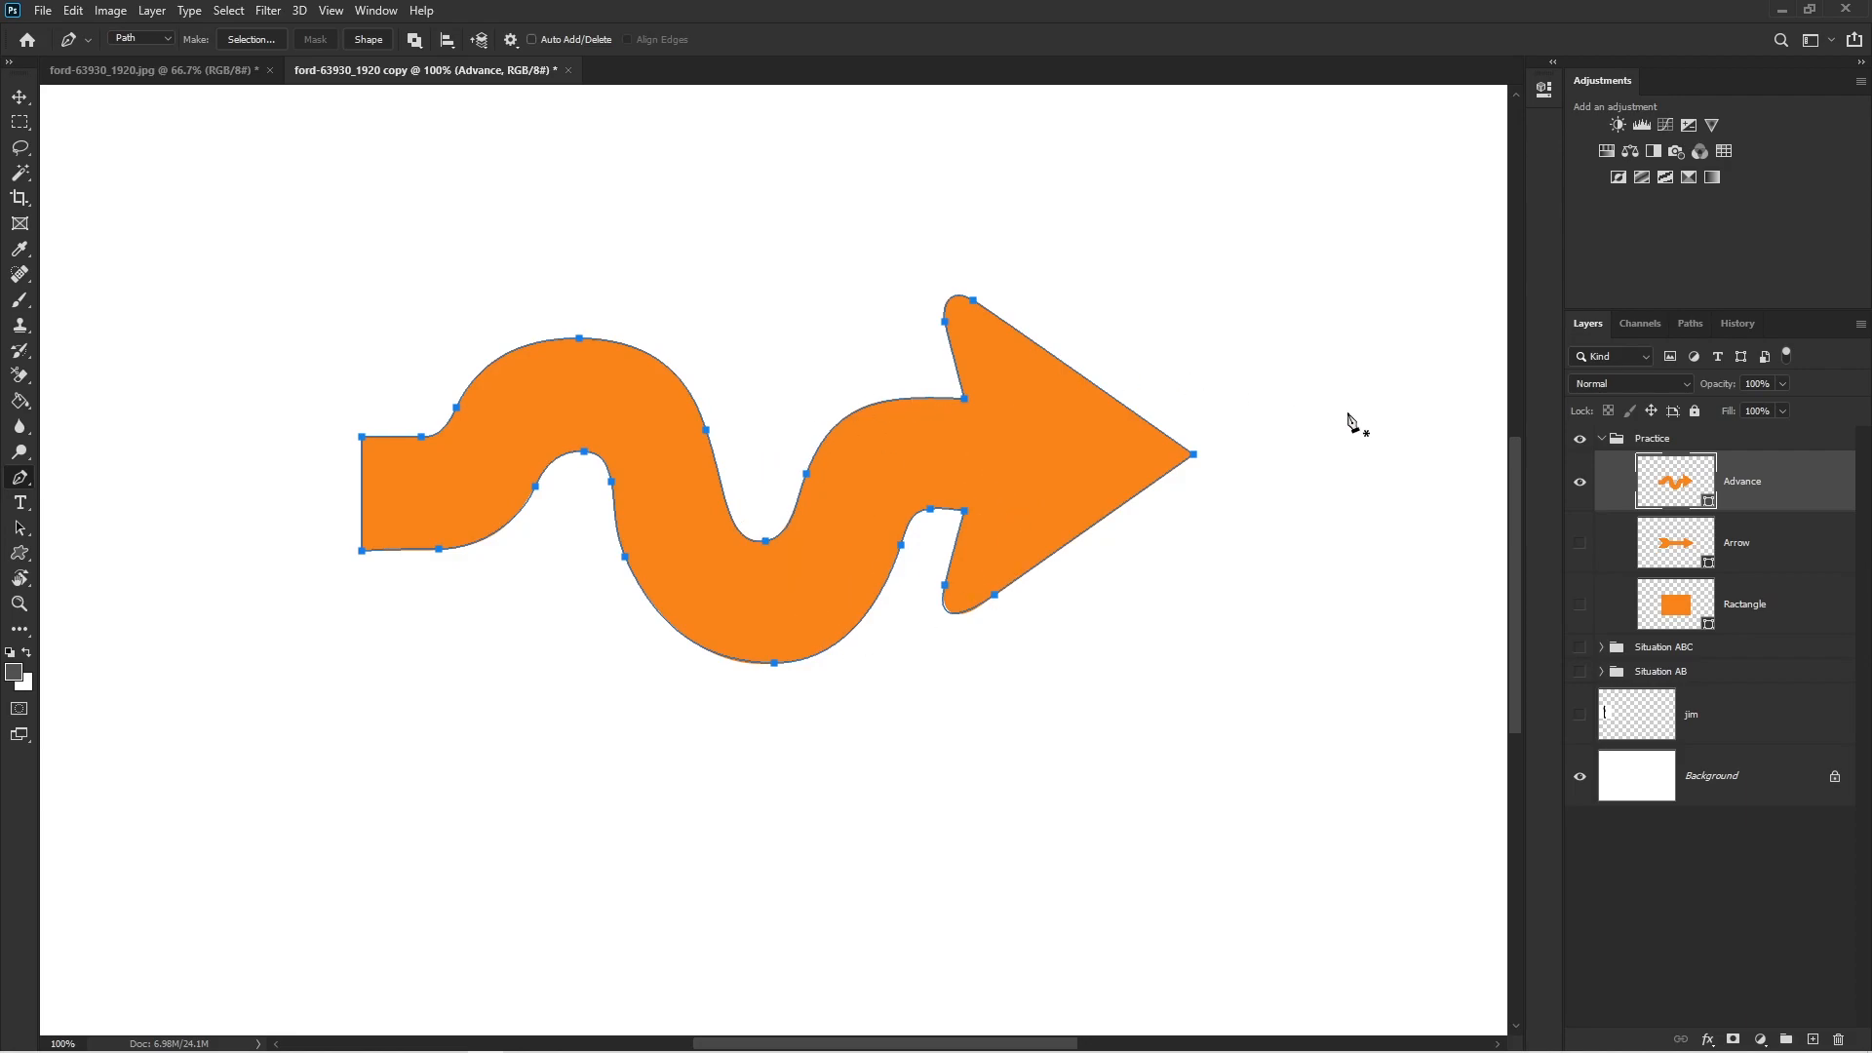
click(1691, 323)
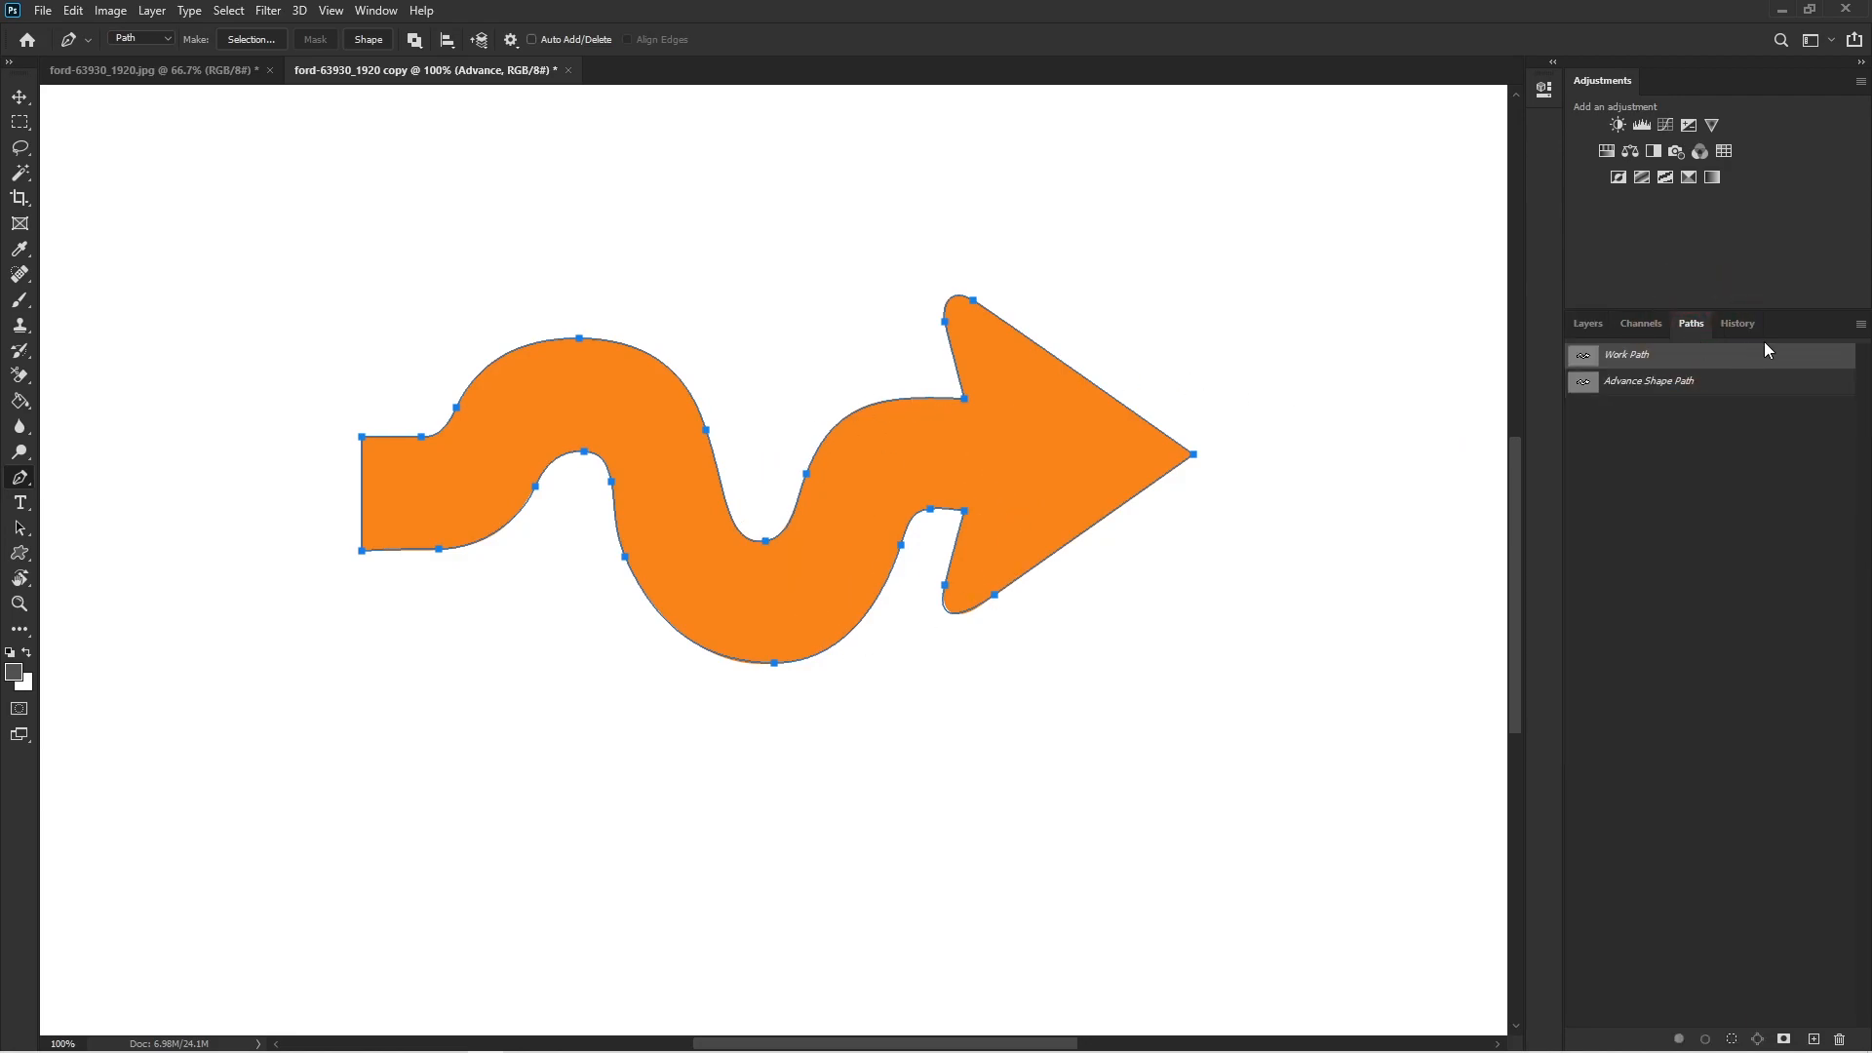
click(1862, 325)
click(1706, 336)
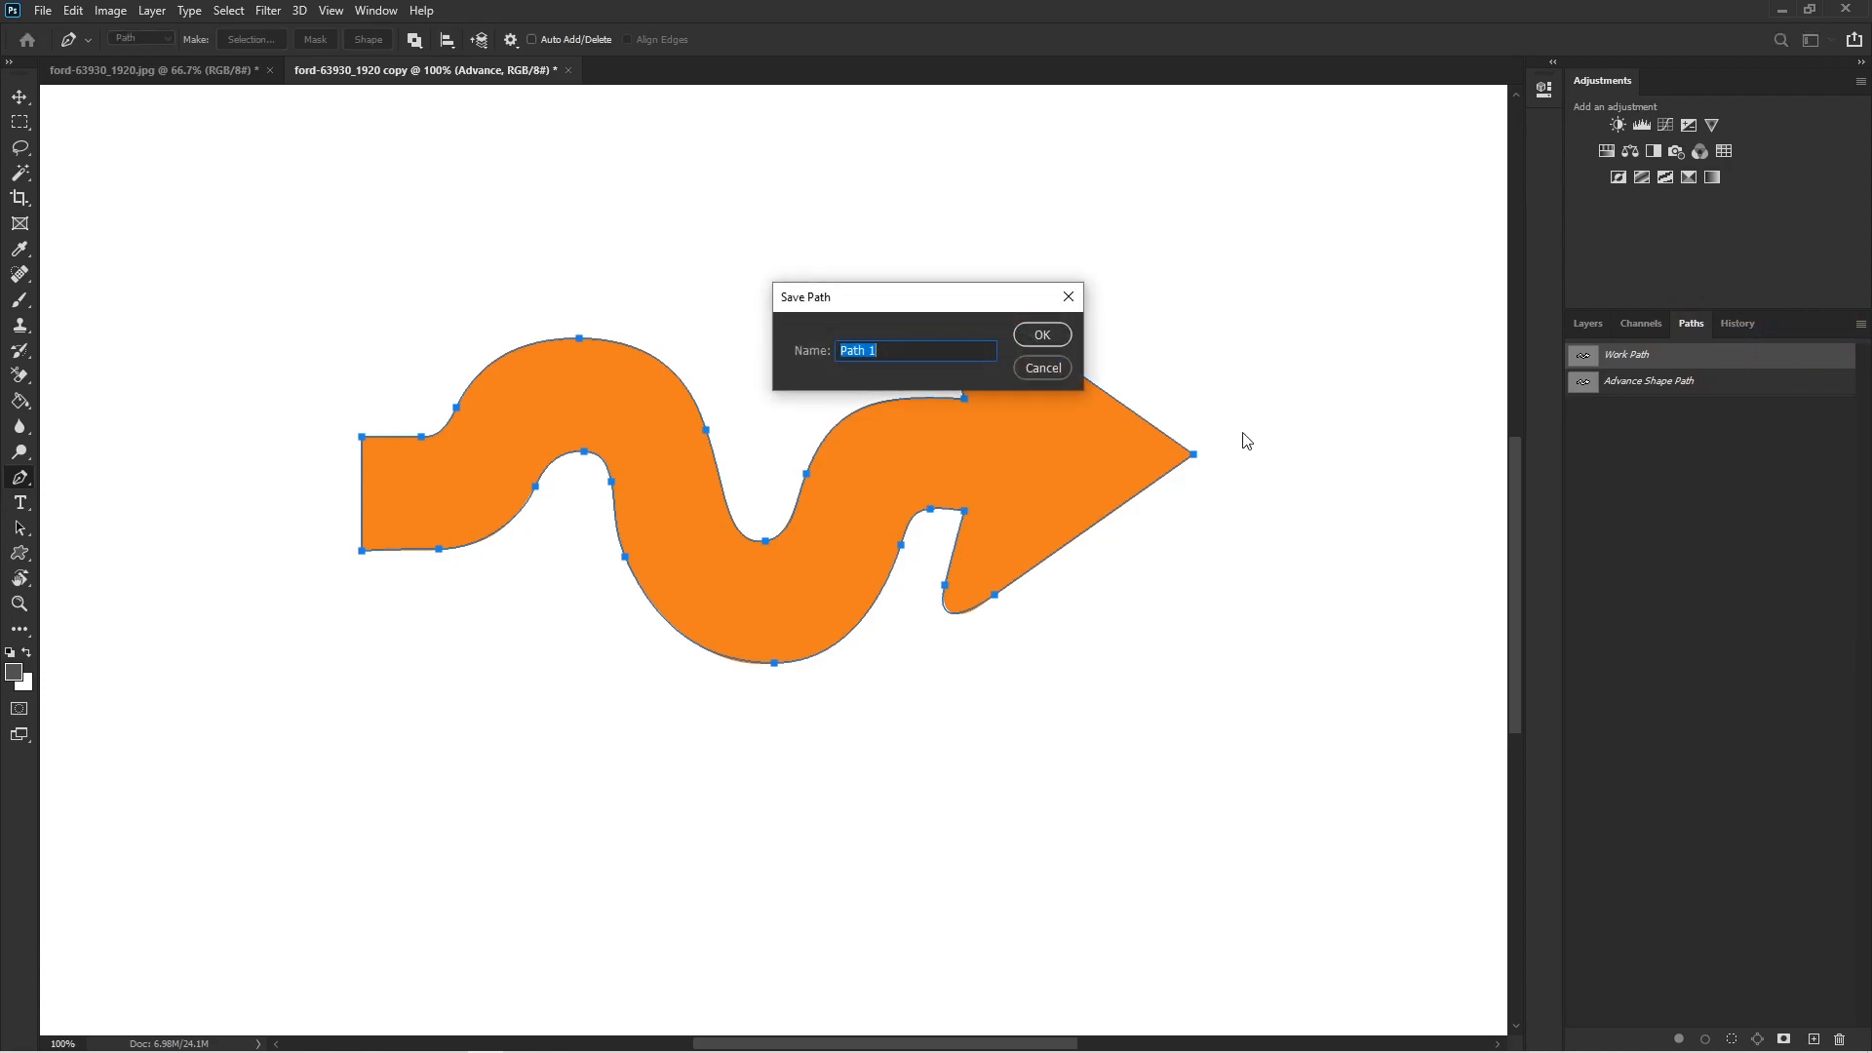
key(BackSpace)
text(arrow)
click(1032, 335)
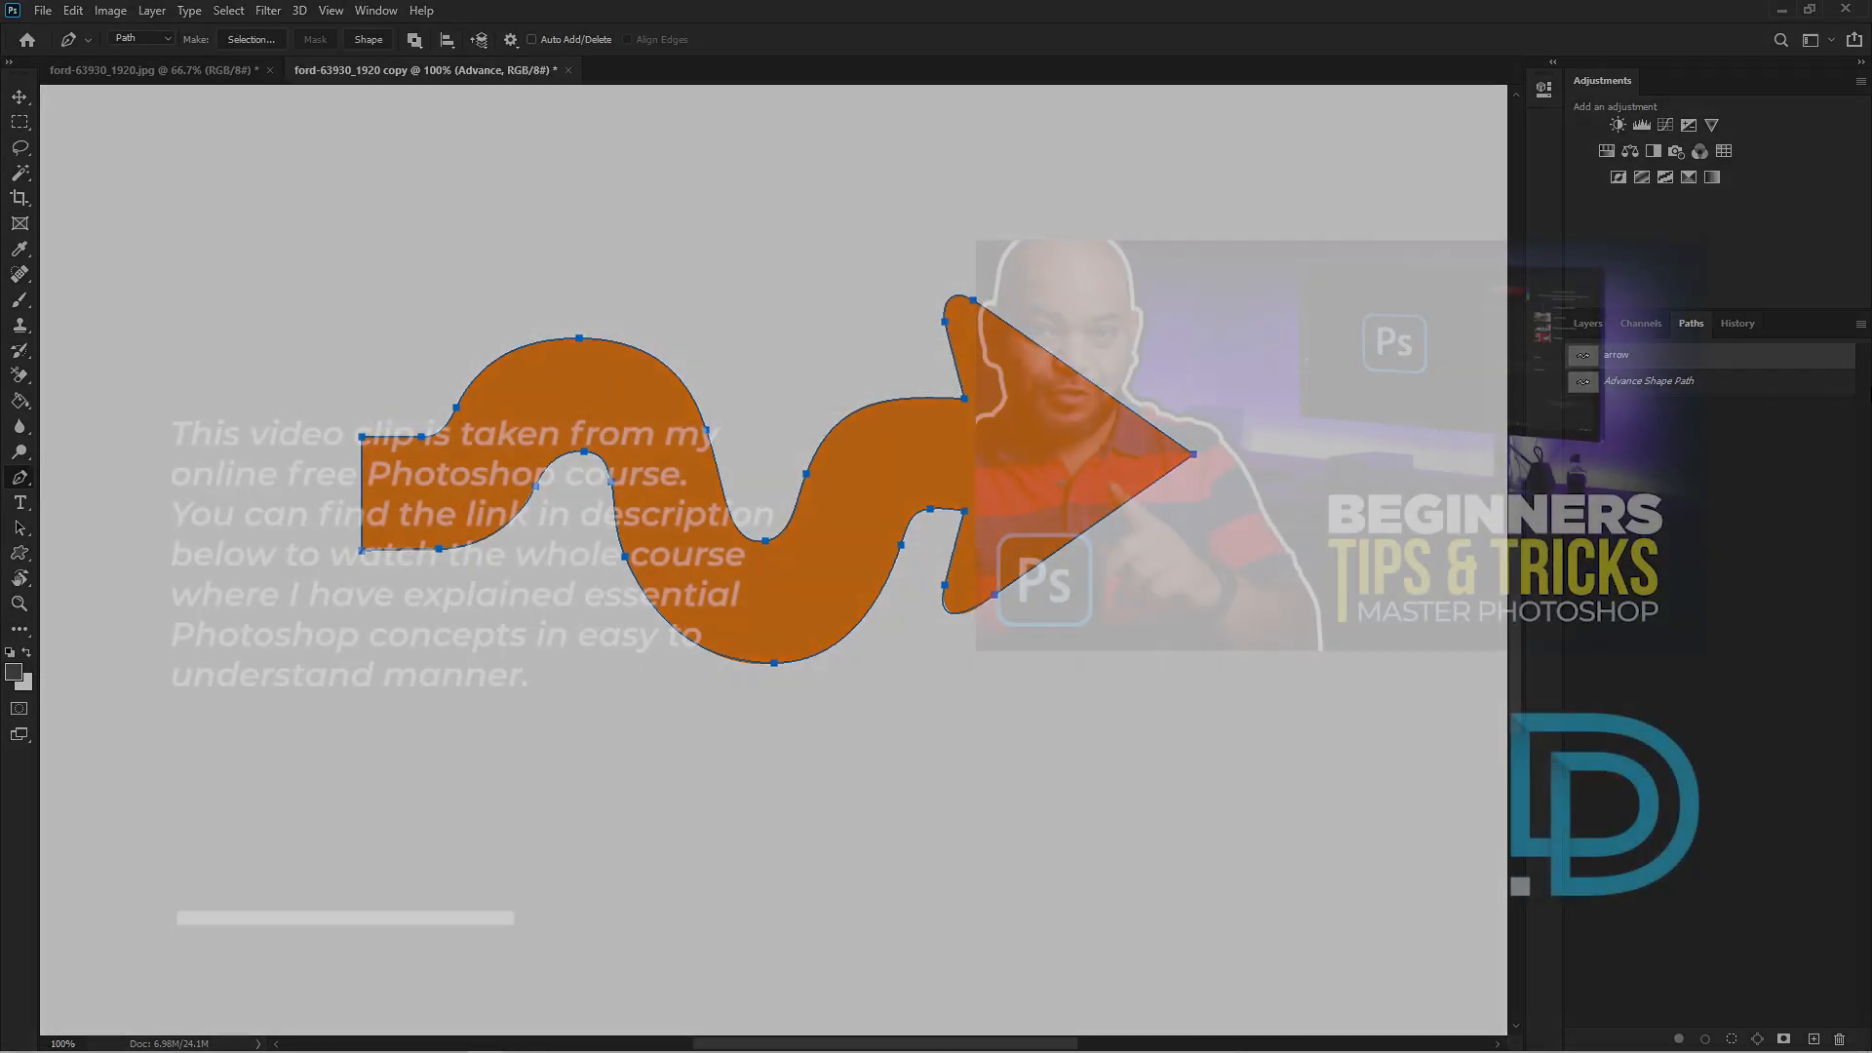